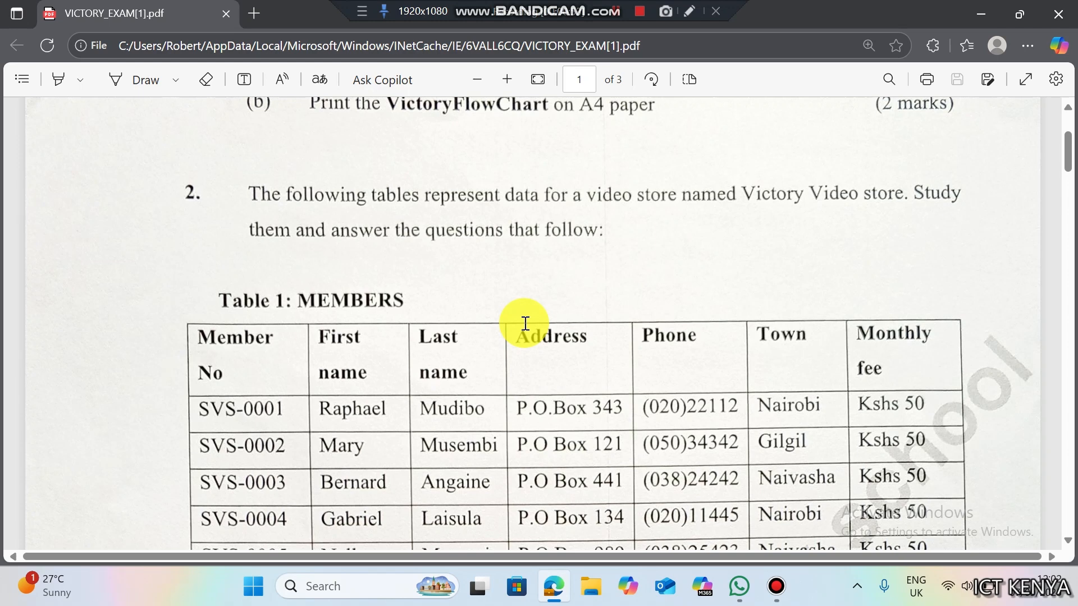
- Review the RENTAL table in the exam PDF and highlight the name 'VictoryVideo Store' in part (a)
key(Down)
key(Down)
key(Down)
key(Down)
key(Down)
key(Down)
key(Down)
key(Down)
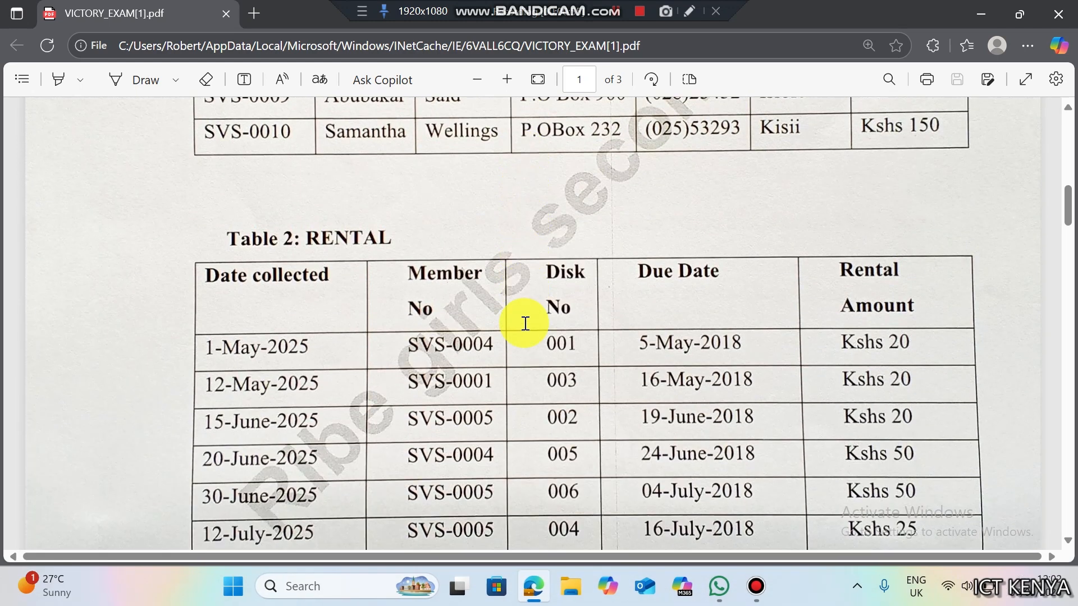
key(Down)
key(Down)
key(Down)
key(Down)
key(Down)
key(Down)
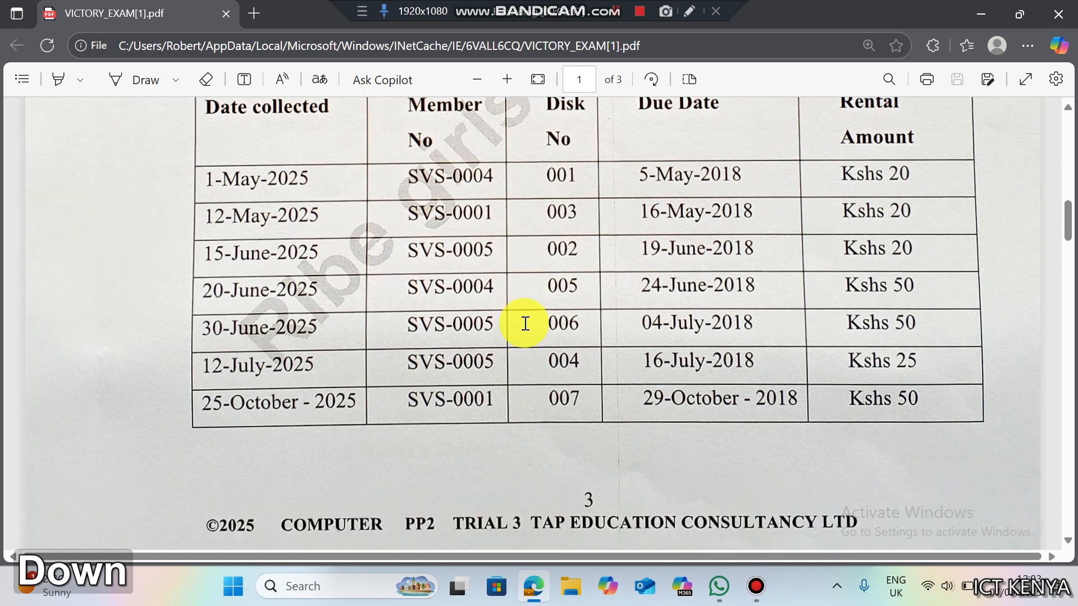
key(Down)
key(Down)
key(Down)
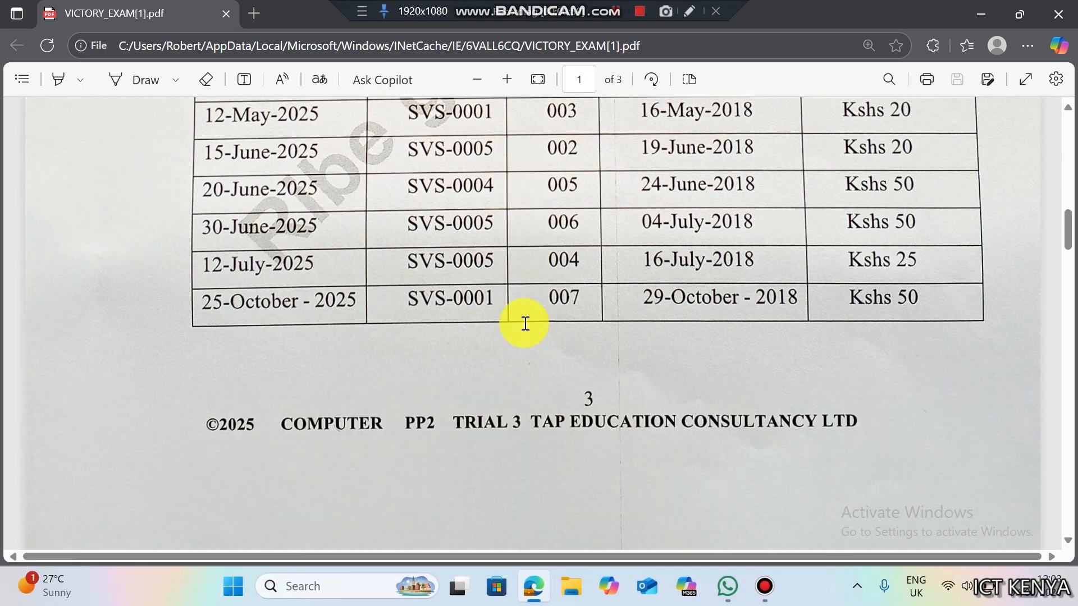
key(Up)
key(Up)
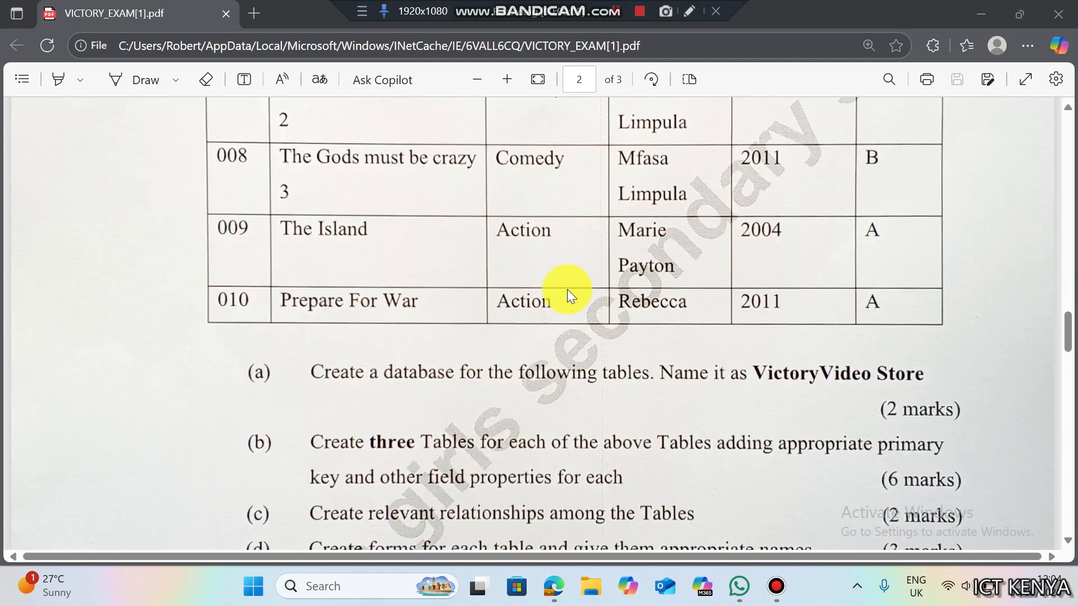
drag(752, 373, 932, 374)
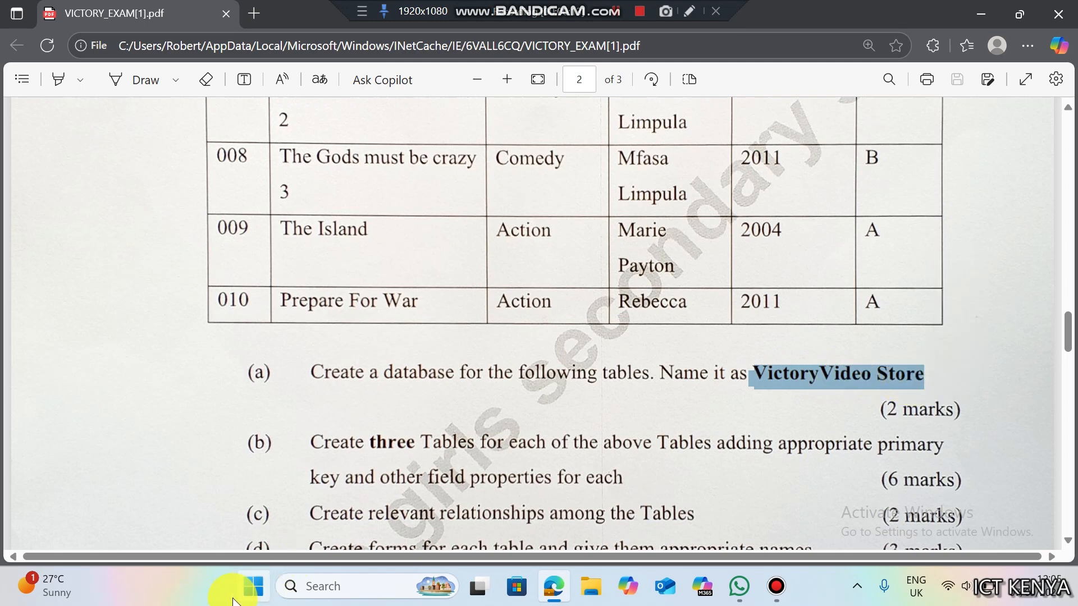
- Launch Access and create a blank database named 'VictoryVedio Store' on the Desktop
click(250, 600)
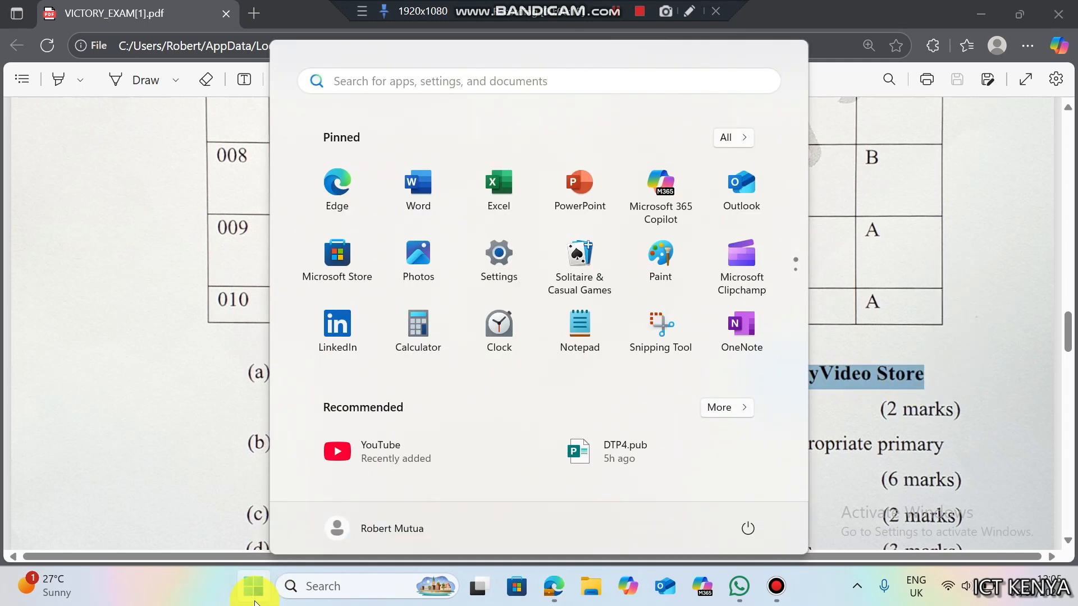
text(access)
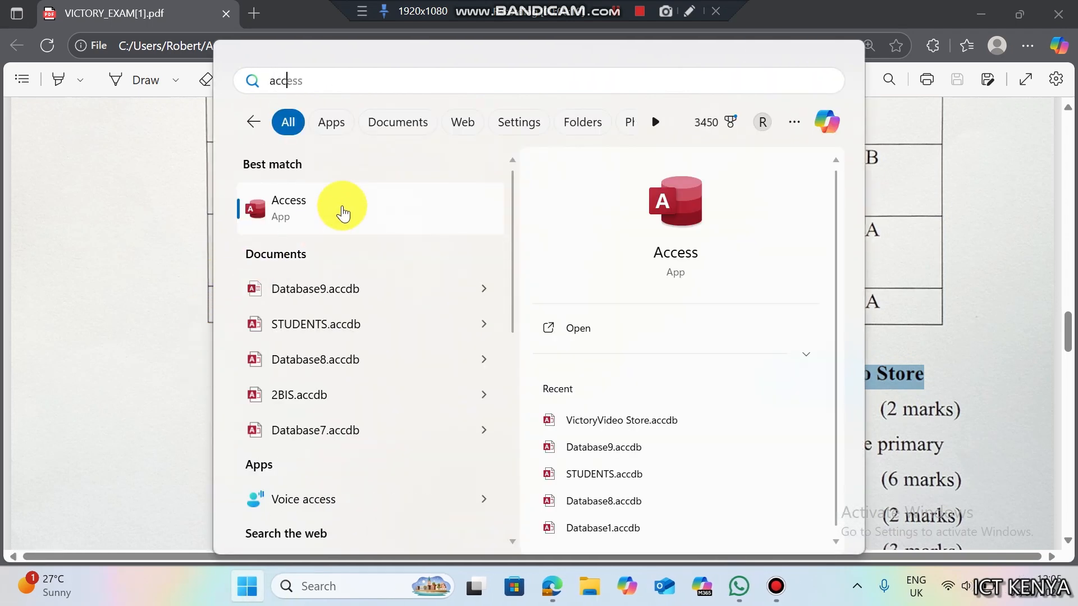
click(343, 208)
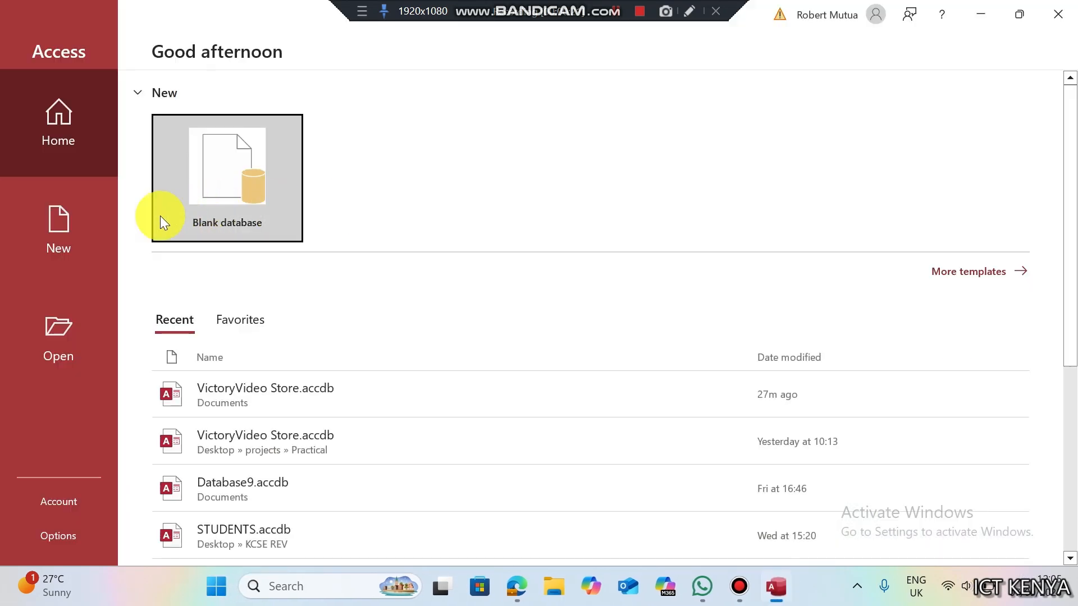
click(73, 234)
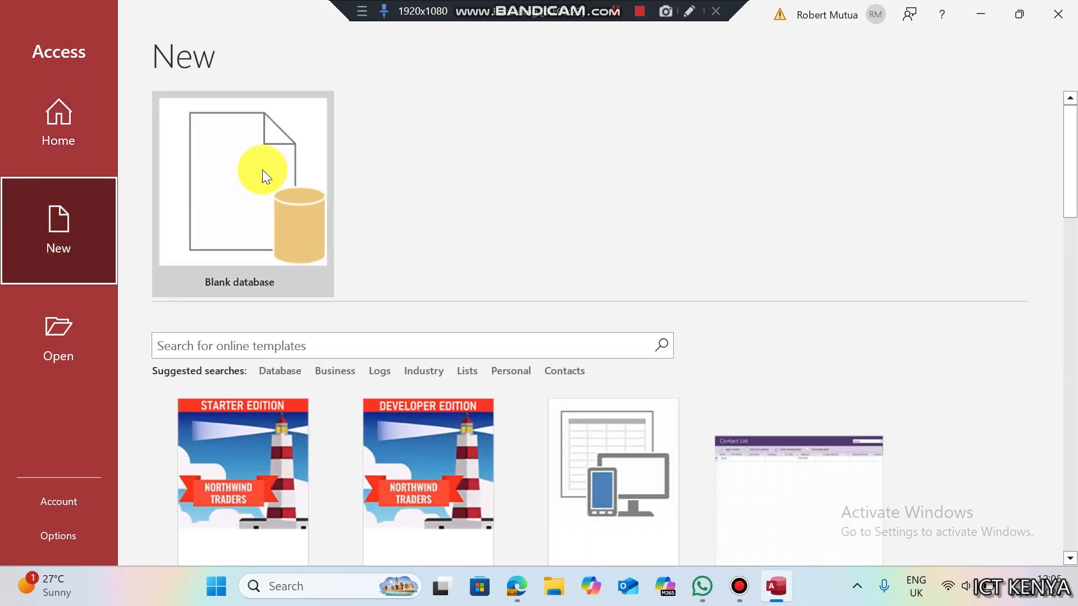
click(261, 171)
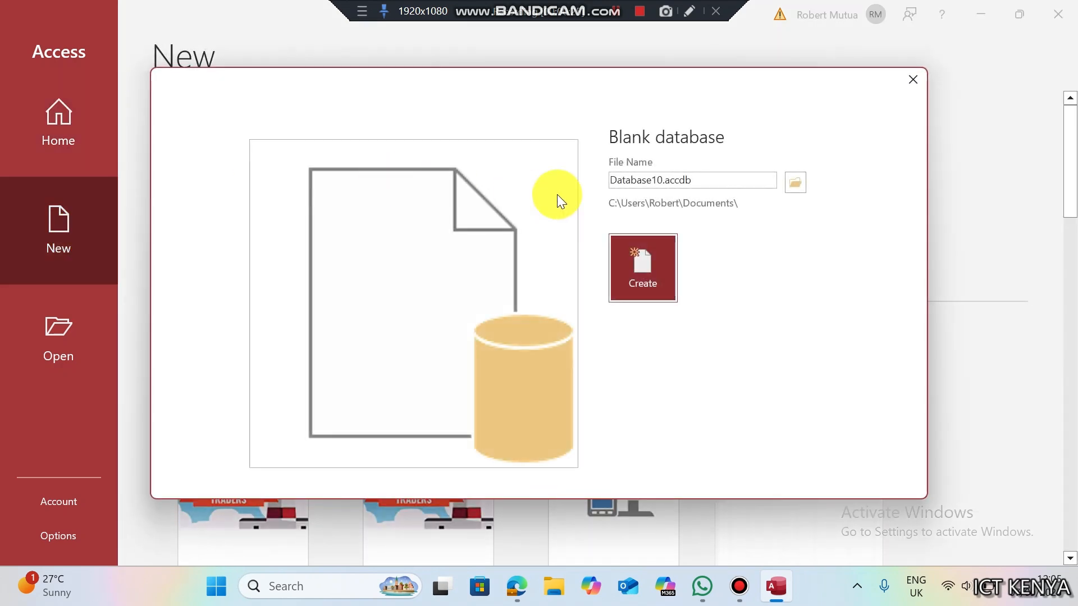
double_click(624, 179)
text(VictoryV)
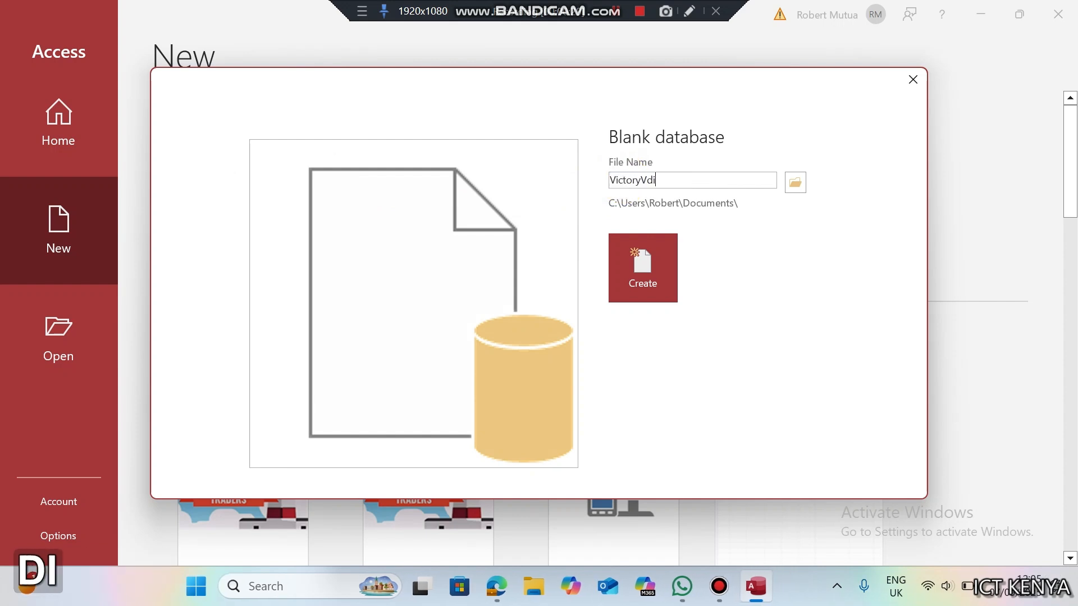
text(edio)
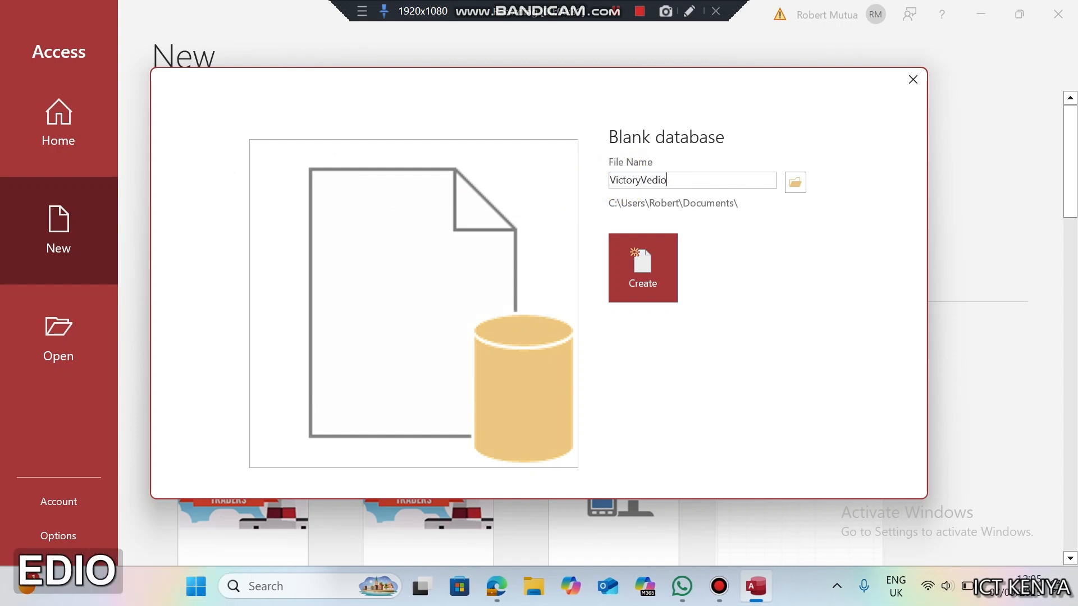
text( Store)
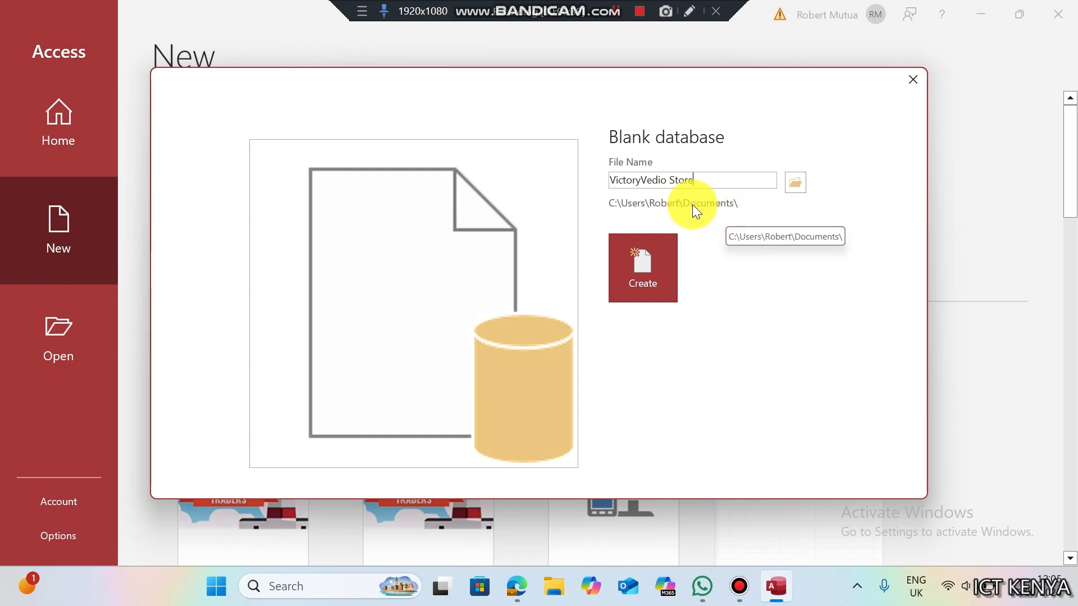
click(796, 190)
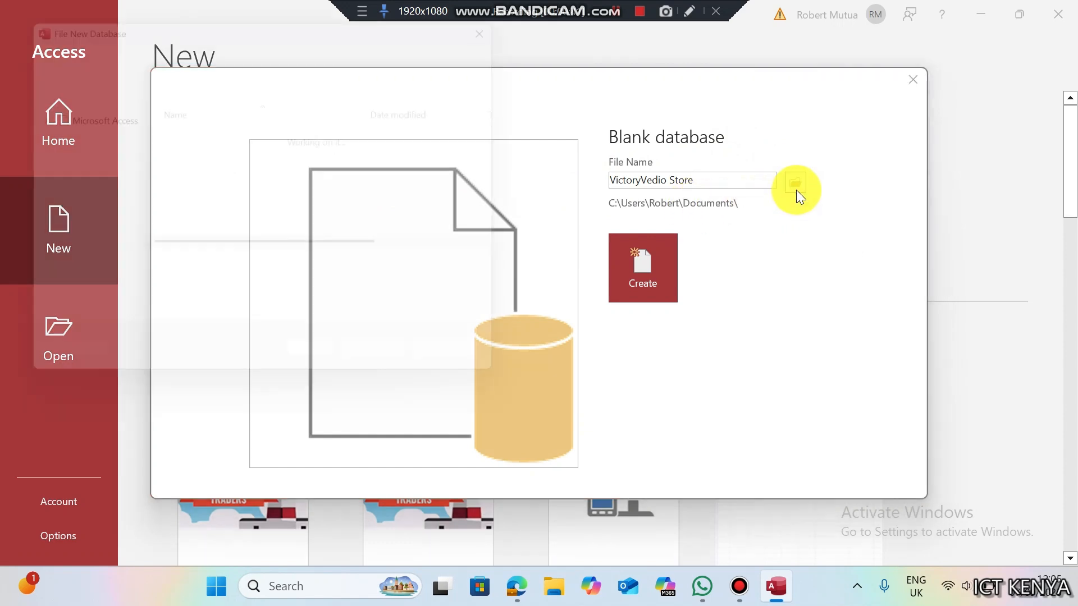
click(83, 165)
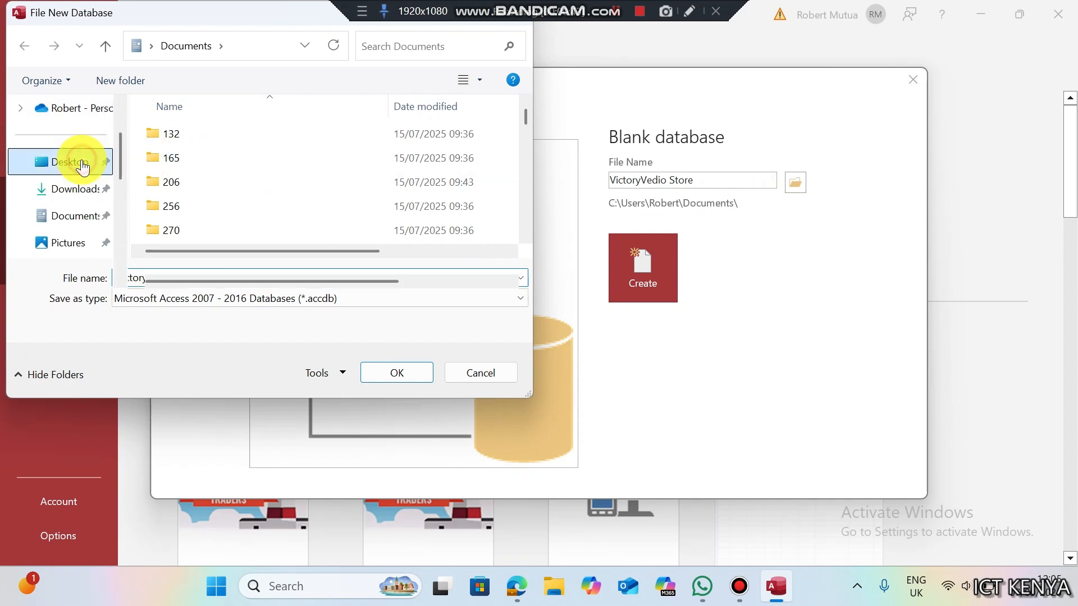
click(372, 372)
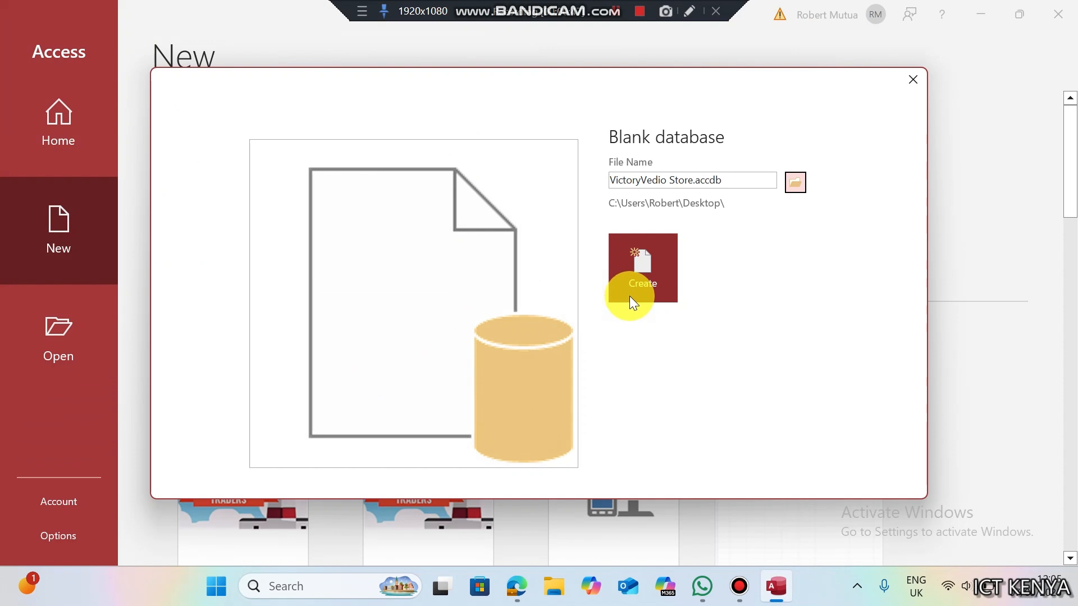
click(628, 295)
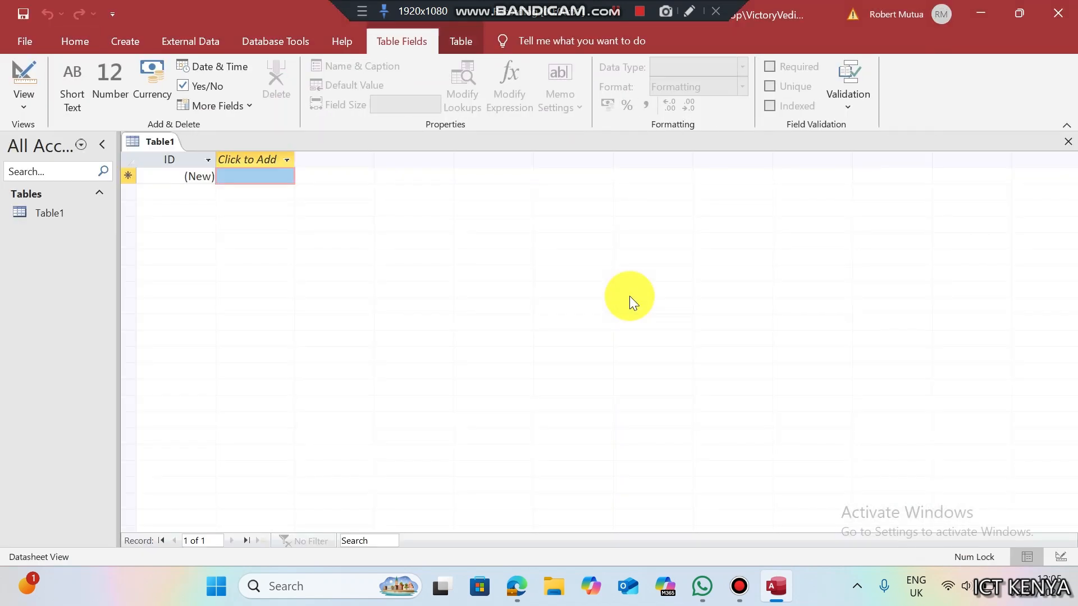
- Close the default Table1 and start a new table in Design view
right_click(159, 144)
click(175, 174)
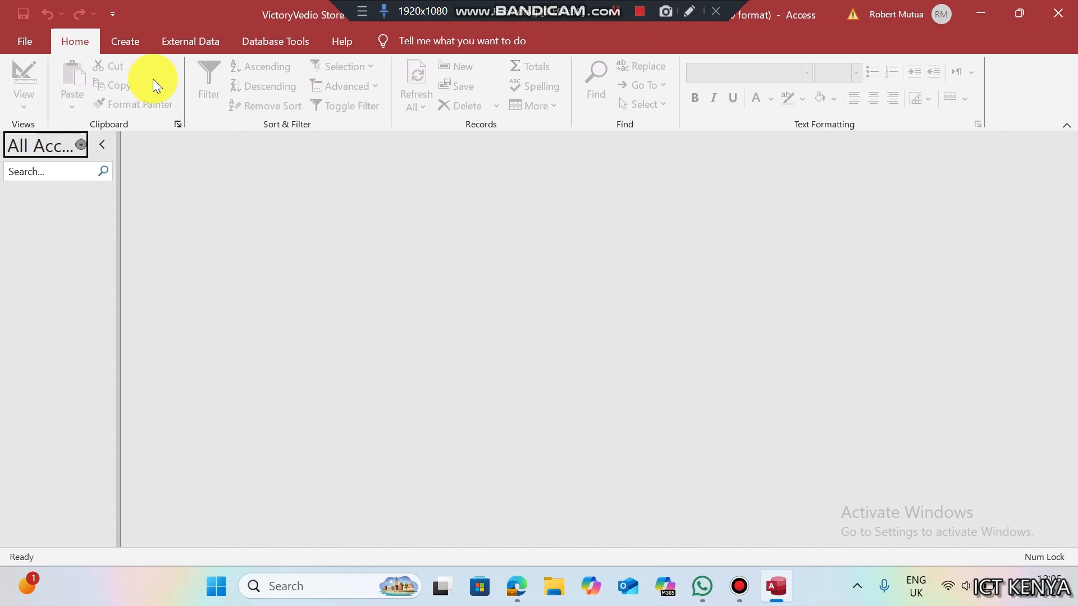
click(130, 45)
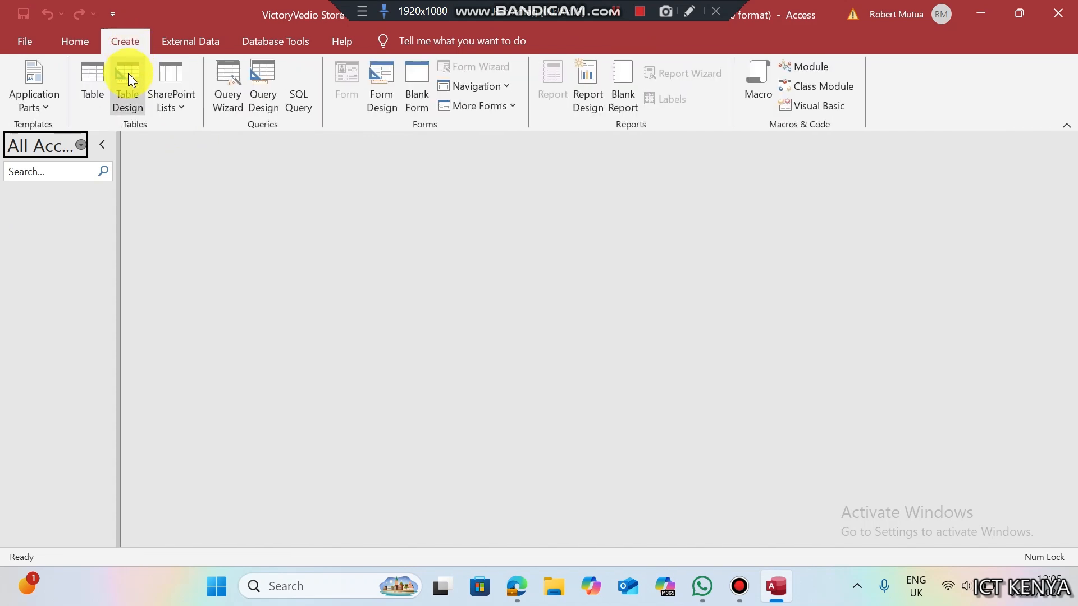
click(128, 96)
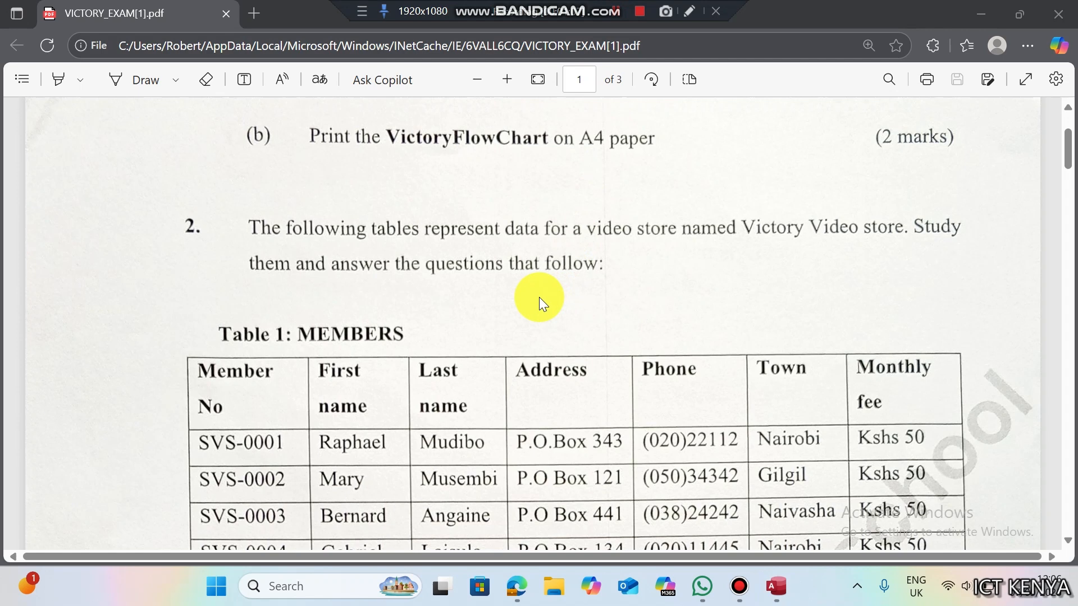
- Scroll the exam PDF through the MEMBERS and RENTAL tables
key(Down)
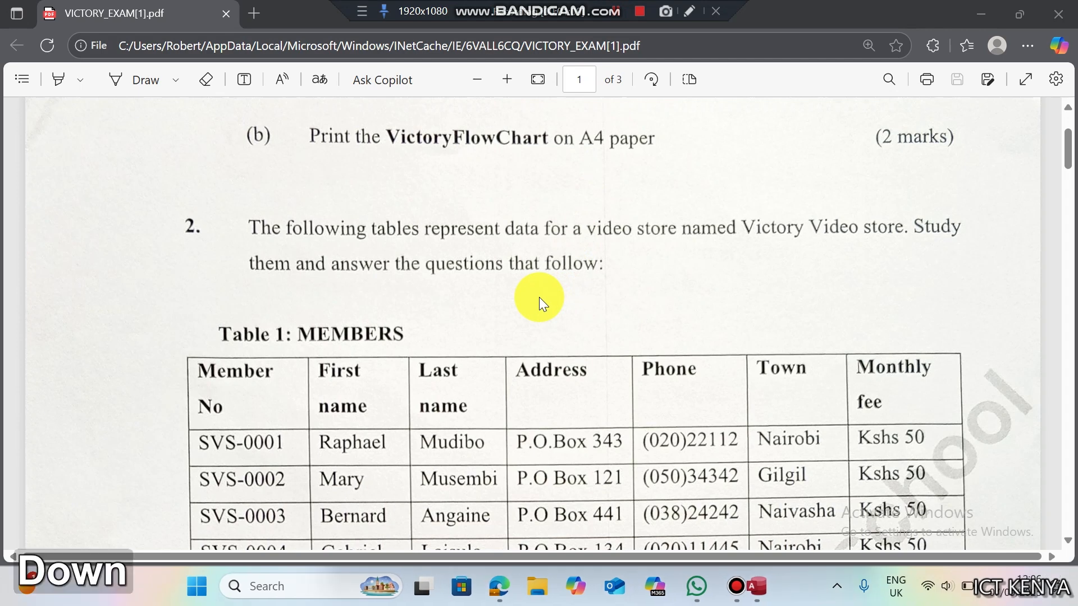
click(571, 282)
key(Down)
key(Down)
key(Down)
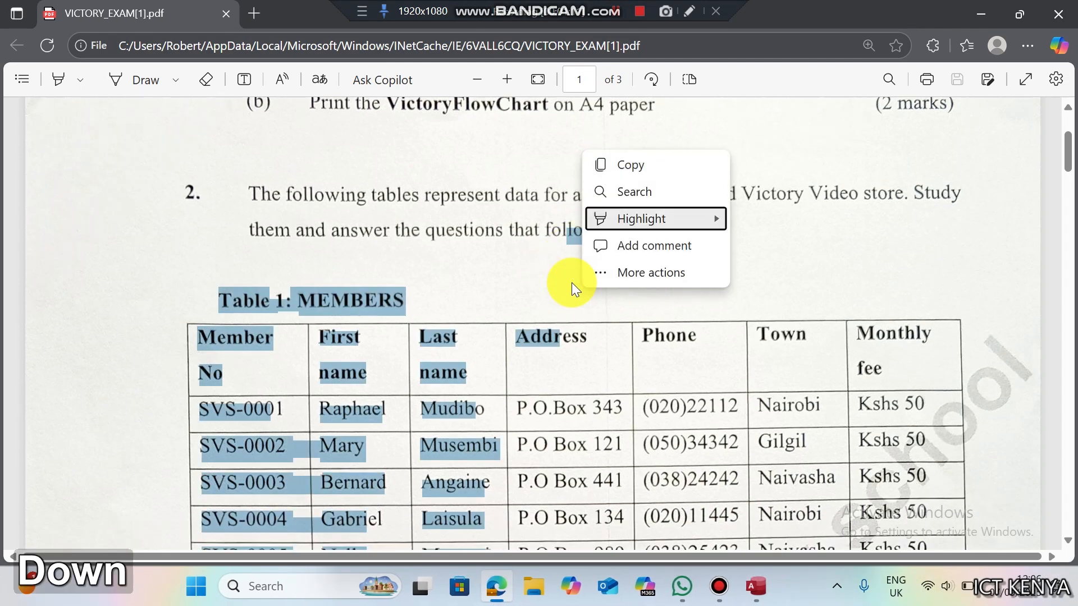
click(409, 256)
key(Down)
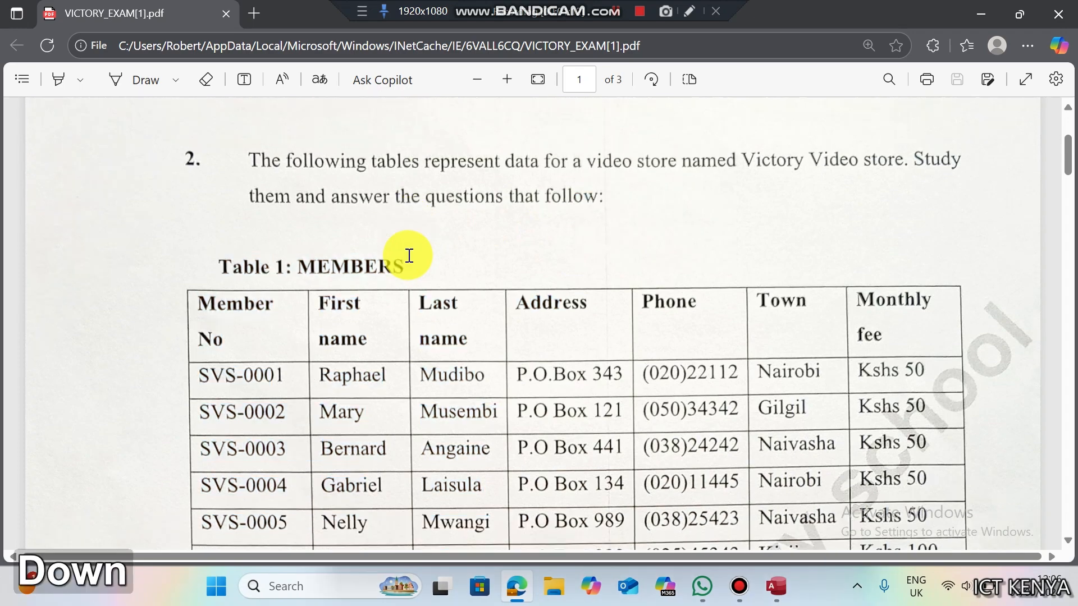
key(Down)
key(Down)
key(Down)
key(Down)
key(Down)
key(Down)
key(Down)
key(Down)
key(Down)
key(Down)
key(Down)
key(Down)
key(Down)
key(Down)
key(Down)
key(Down)
key(Down)
key(Down)
key(Down)
key(Up)
key(Up)
key(Up)
key(Up)
key(Up)
key(Up)
key(Up)
key(Up)
key(Up)
key(Up)
key(Up)
key(Up)
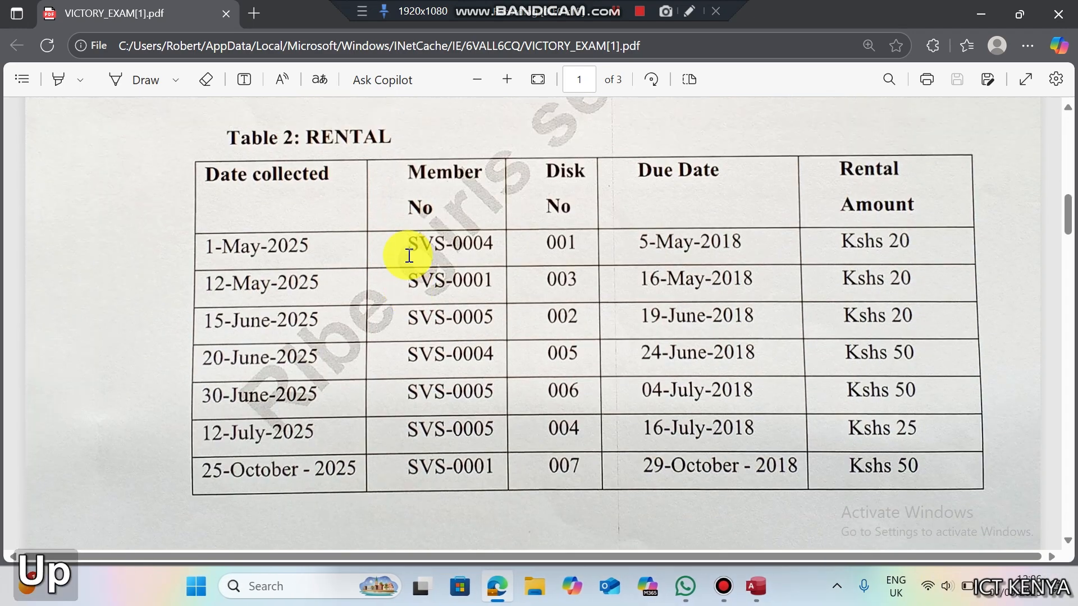
key(Up)
key(Up)
key(Up)
key(Up)
key(Up)
key(Up)
key(Up)
key(Up)
key(Up)
key(Up)
key(Up)
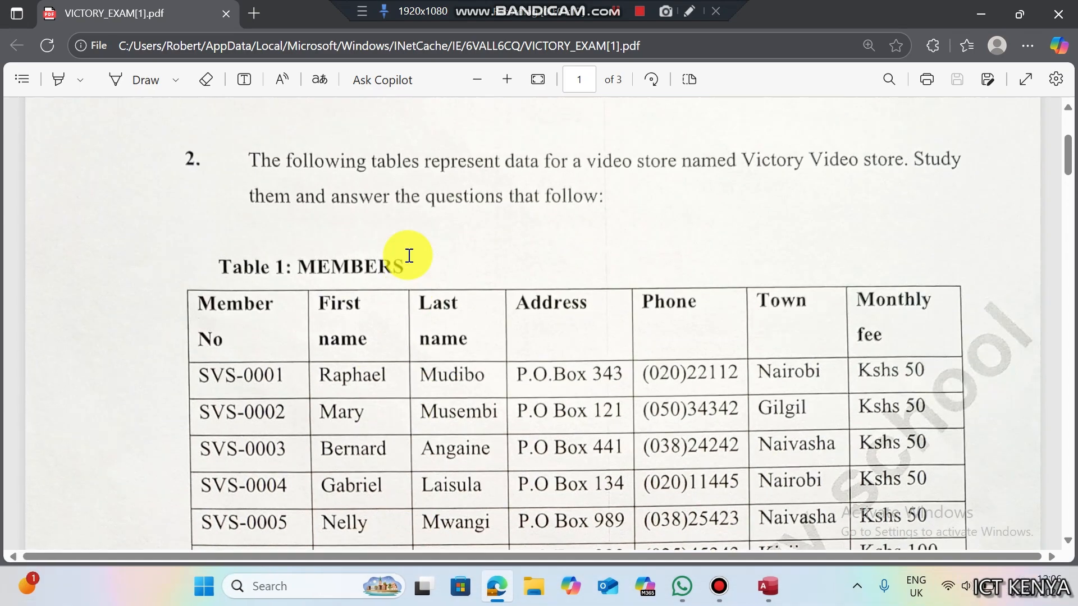
key(Down)
key(Down)
key(Down)
key(Down)
key(Down)
key(Down)
key(Down)
key(Down)
key(Down)
key(Down)
key(Down)
key(Down)
key(Down)
key(Down)
key(Down)
key(Down)
key(Down)
key(Down)
key(Down)
key(Down)
key(Down)
key(Down)
key(Down)
key(Down)
key(Down)
key(Down)
key(Down)
key(Down)
key(Down)
key(Down)
key(Down)
key(Down)
key(Down)
key(Down)
key(Down)
key(Down)
key(Down)
key(Down)
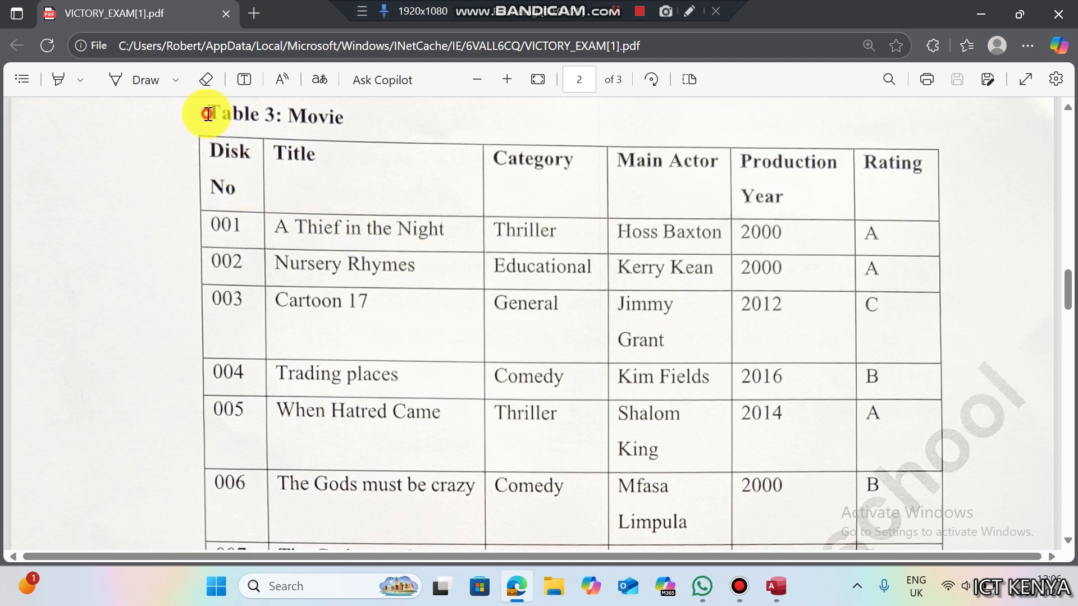
- Highlight the Table 3: Movie heading and its column headers
drag(205, 114, 370, 161)
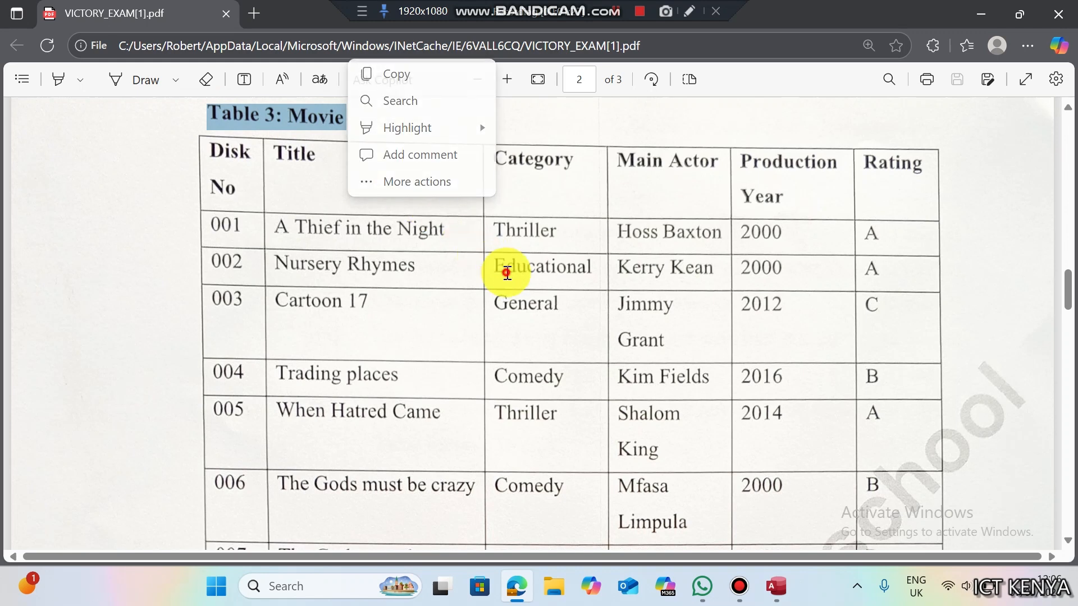
drag(495, 268, 506, 272)
key(Up)
key(Up)
key(Up)
key(Up)
key(Up)
click(318, 182)
key(Up)
key(Up)
key(Up)
key(Up)
key(Up)
key(Up)
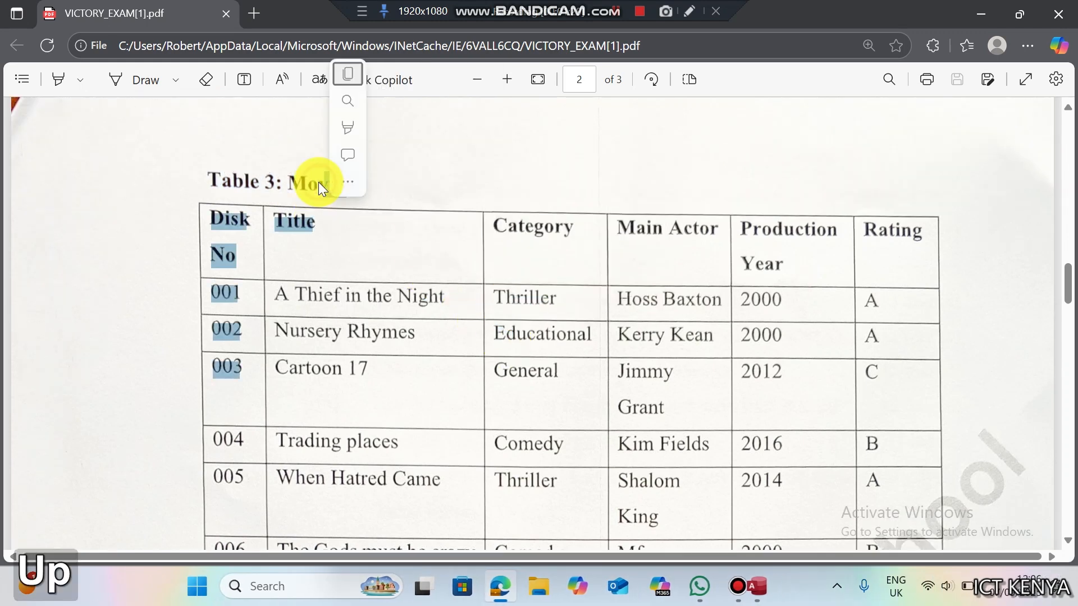
click(245, 170)
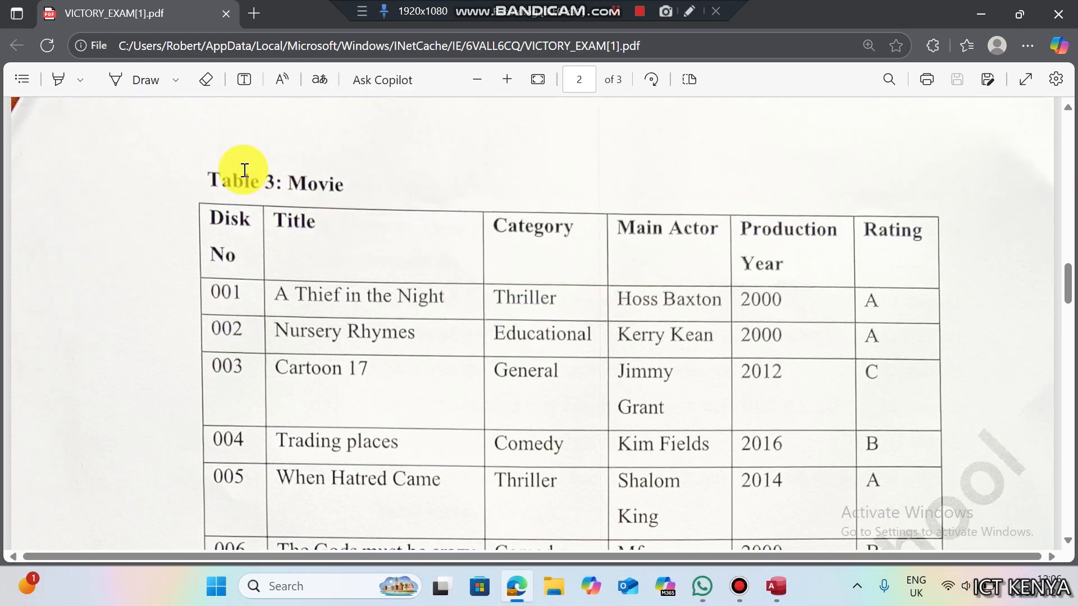
click(615, 10)
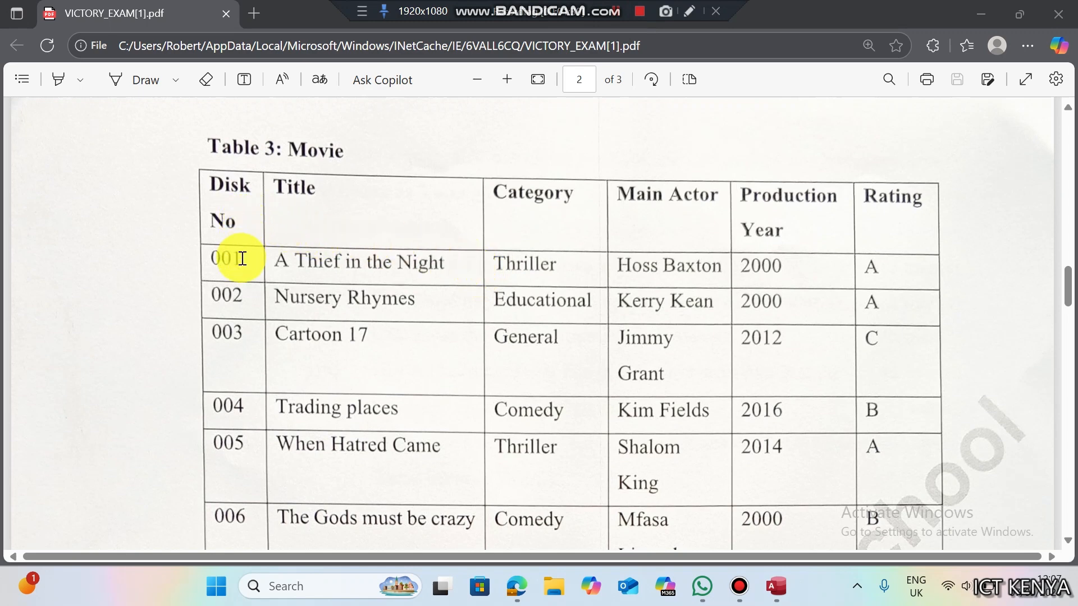
- Examine the Disk No value 001 and the Production Year heading
drag(243, 258, 217, 259)
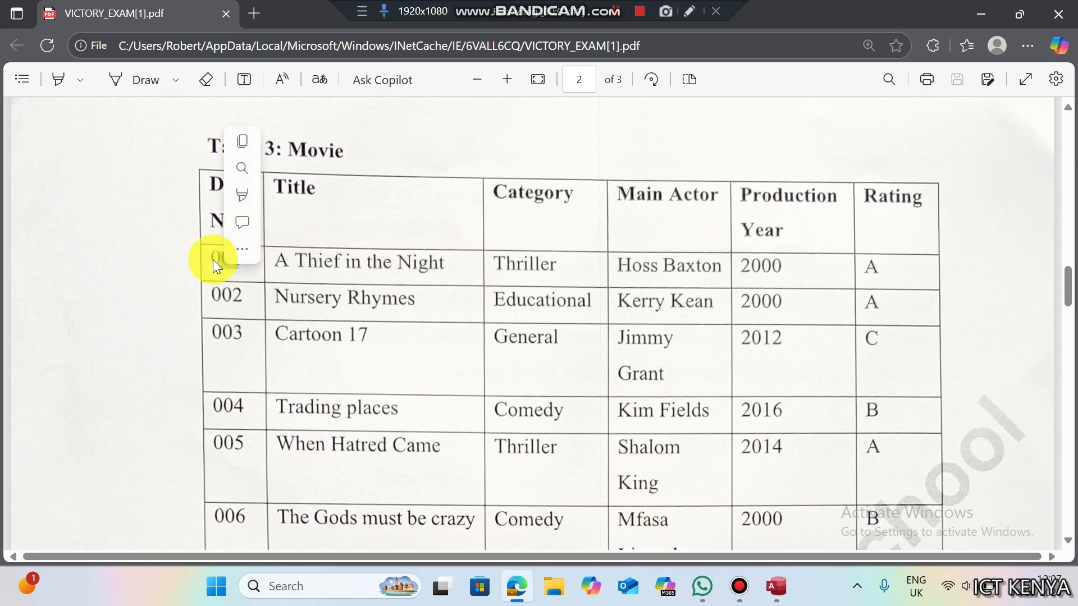
click(539, 190)
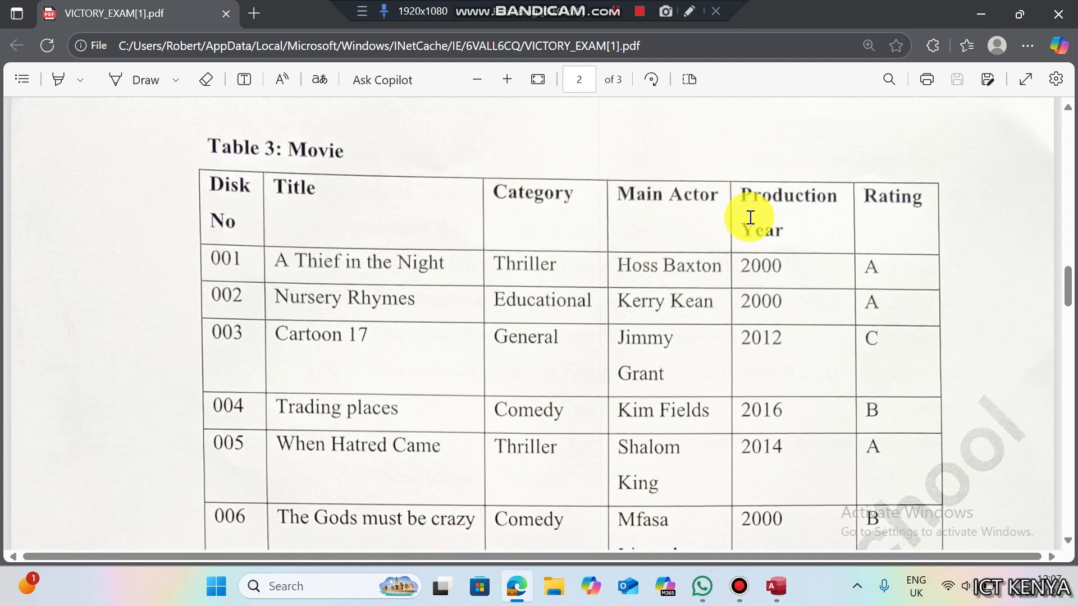
click(788, 224)
drag(788, 224, 744, 197)
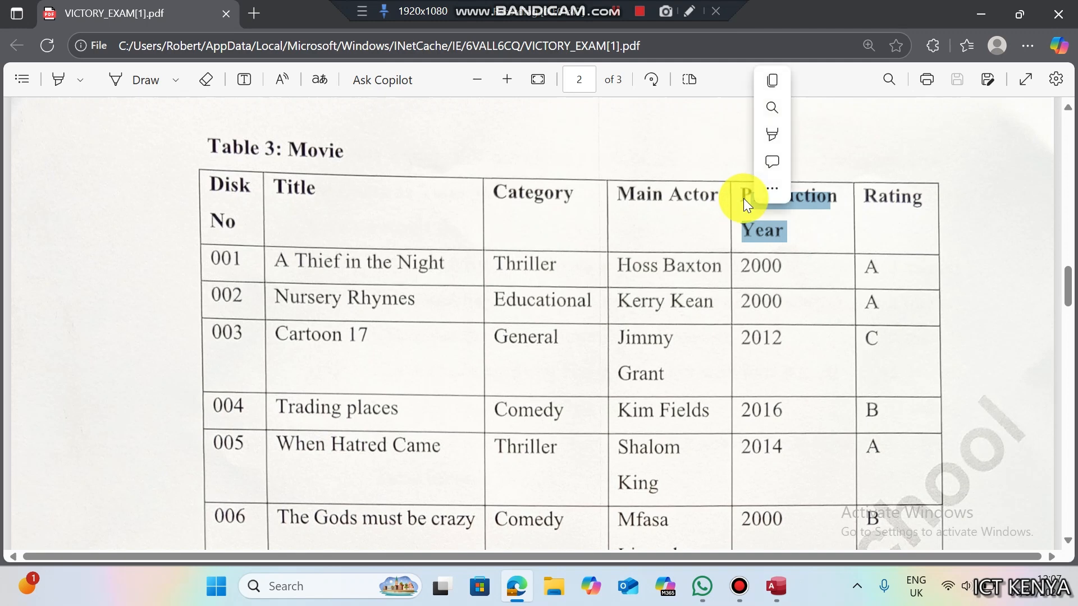
click(934, 225)
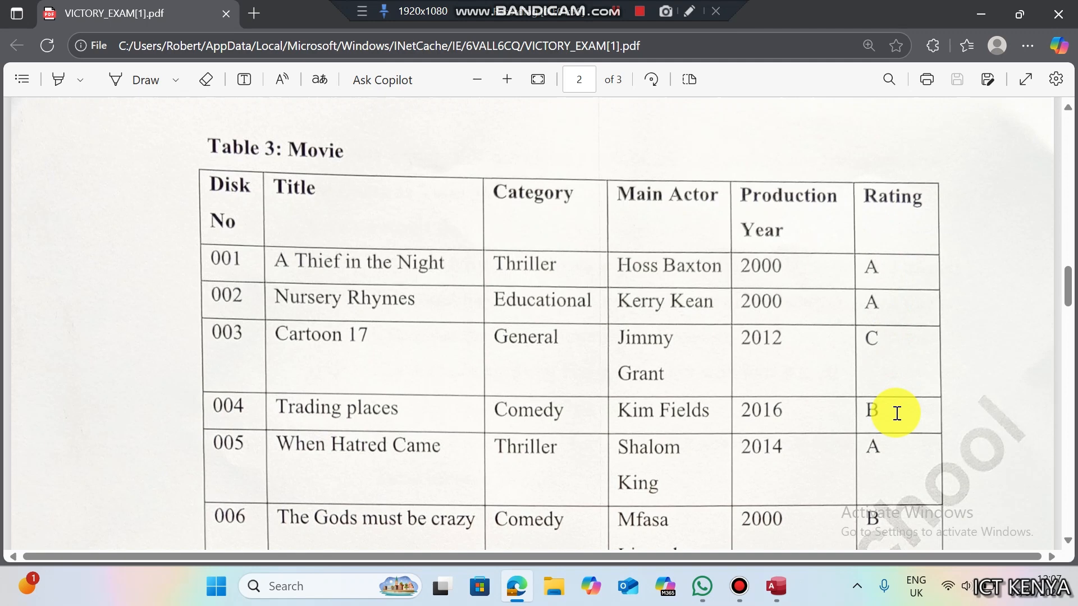
- Enter the Movie field names, giving Disk No field size 3 and making it the primary key
click(774, 589)
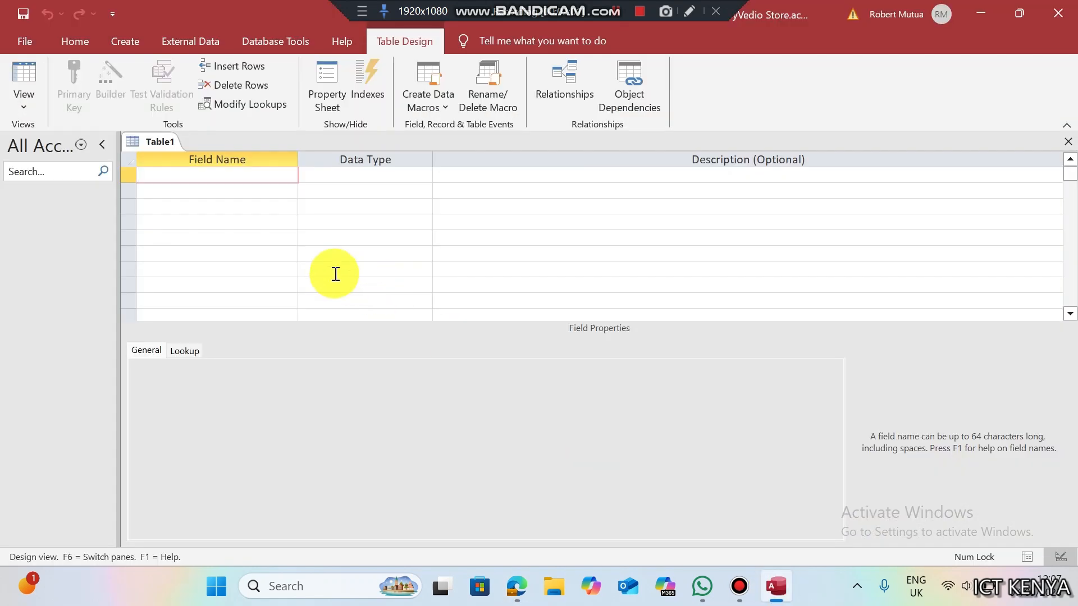
text(Disk No)
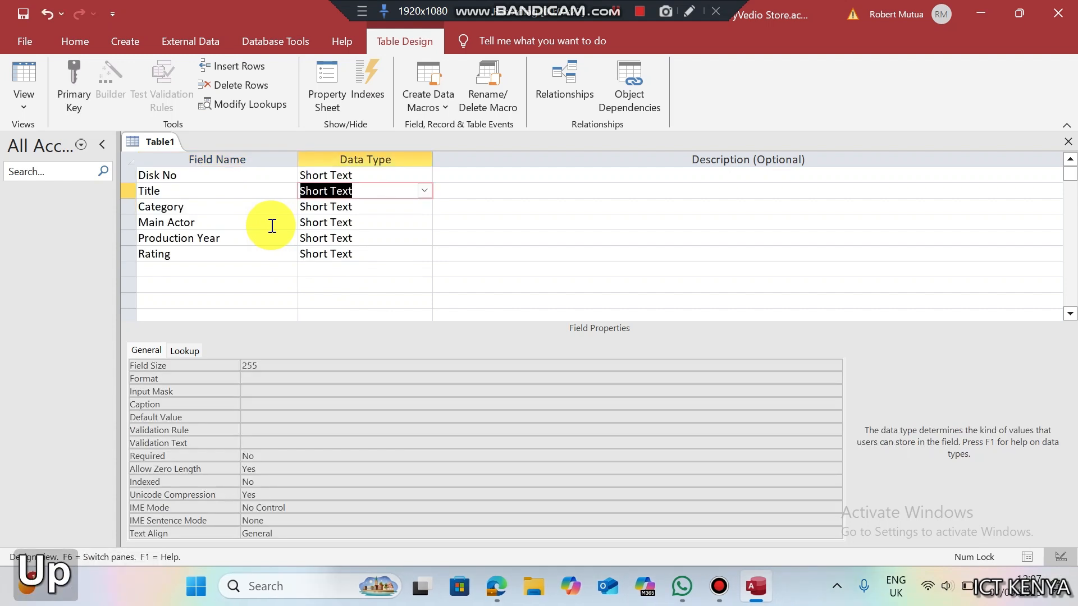
key(Up)
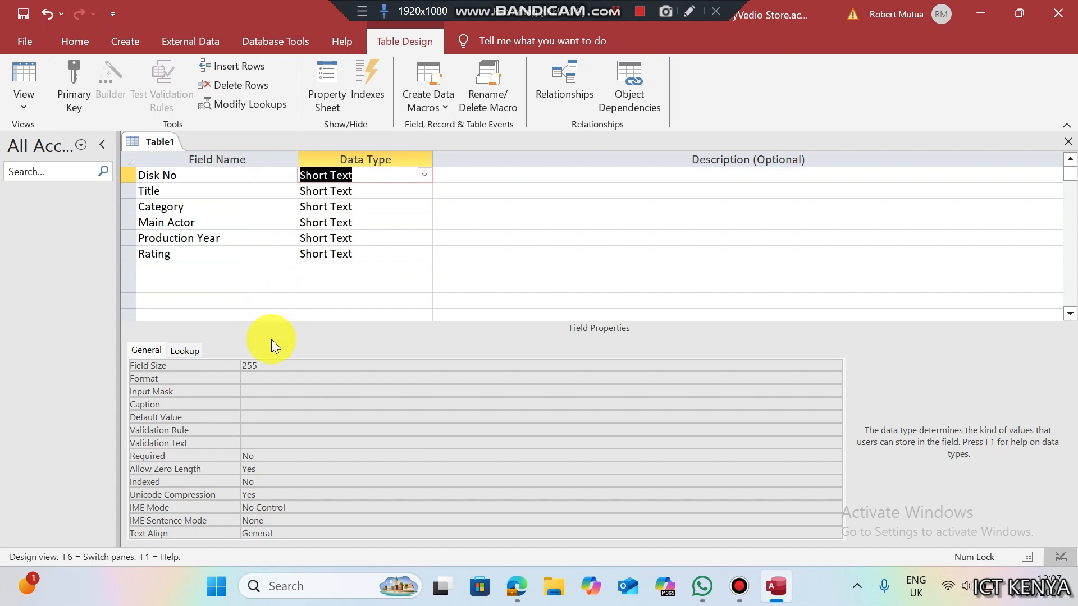
click(269, 365)
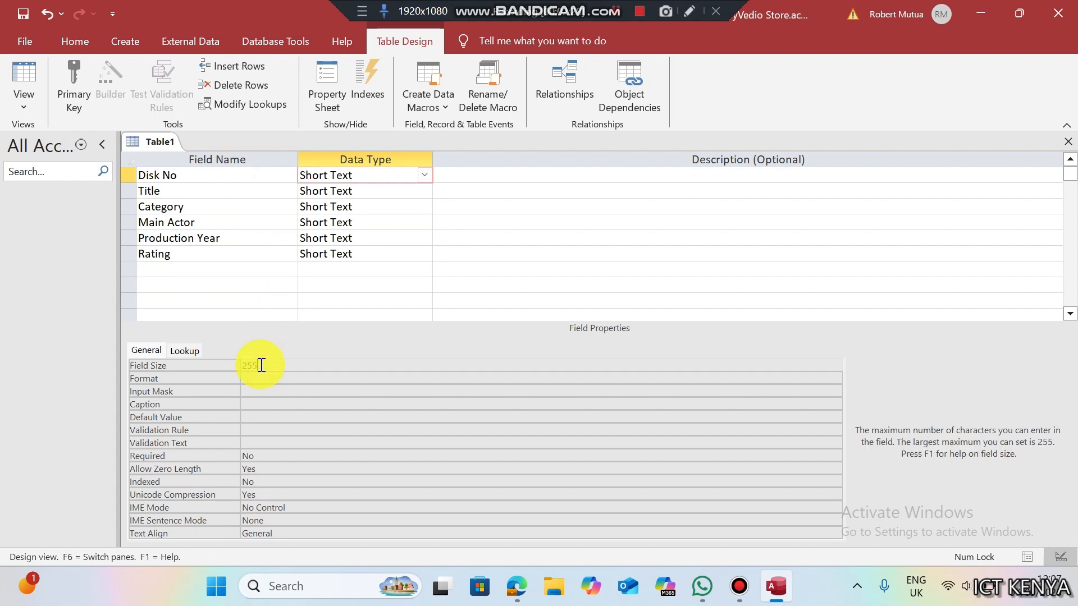
click(217, 365)
text(3)
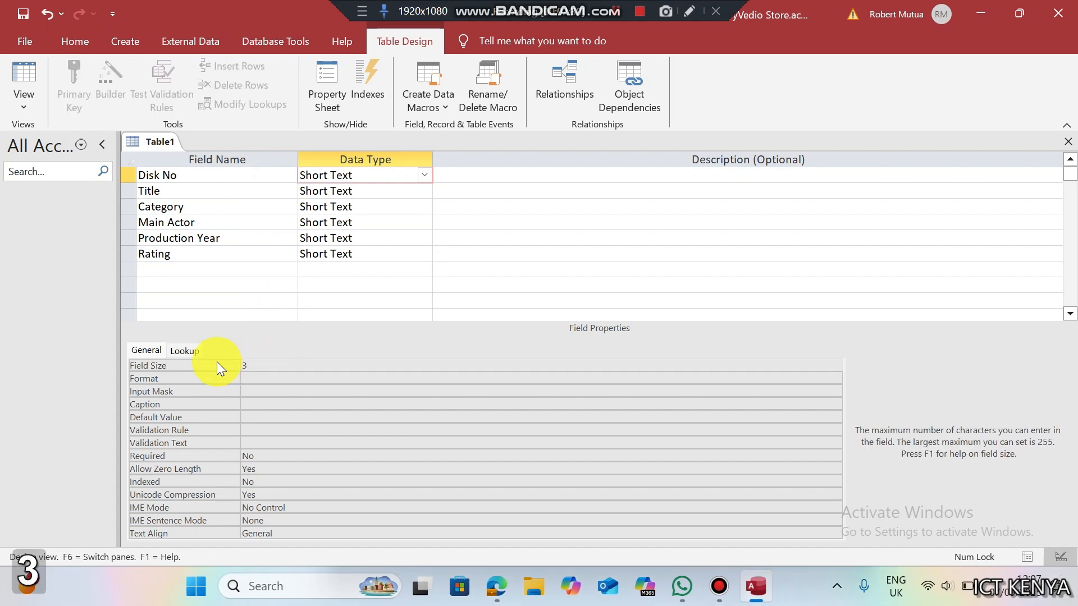
click(369, 180)
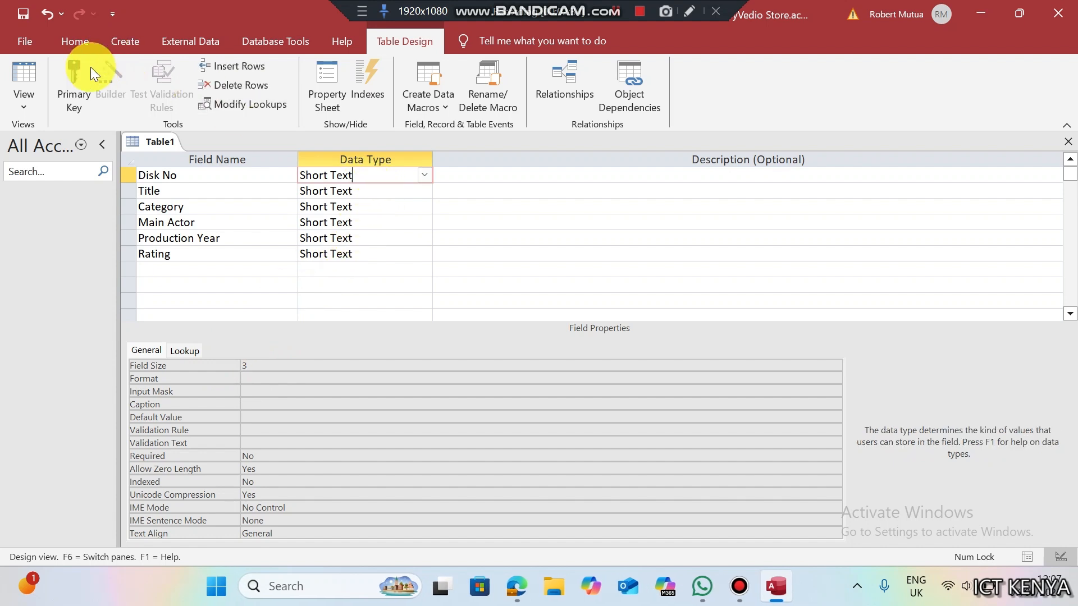
click(78, 79)
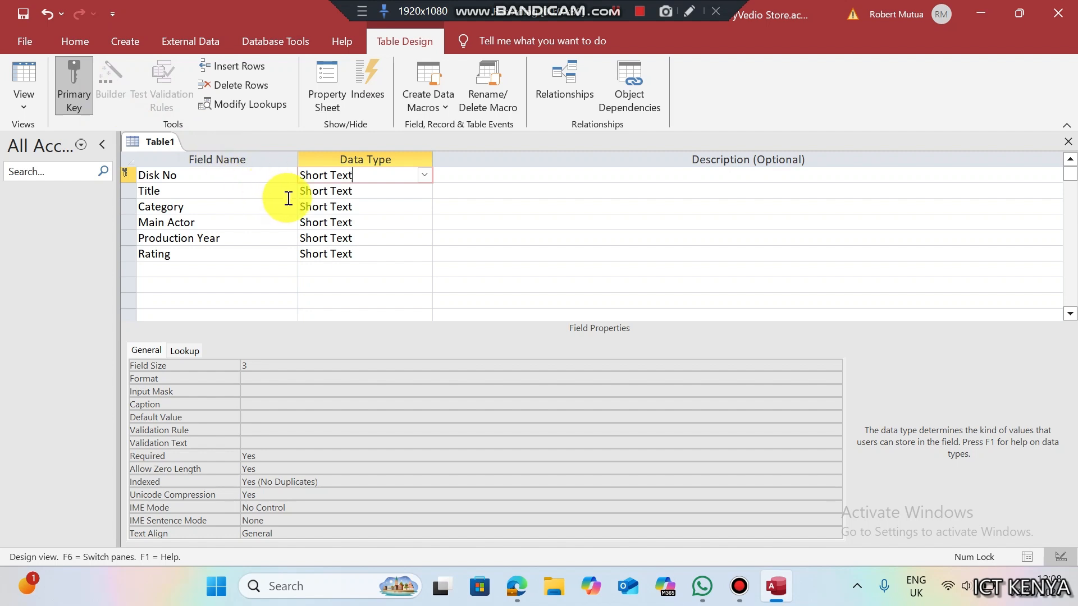
- Set Production Year's data type to Number
click(360, 224)
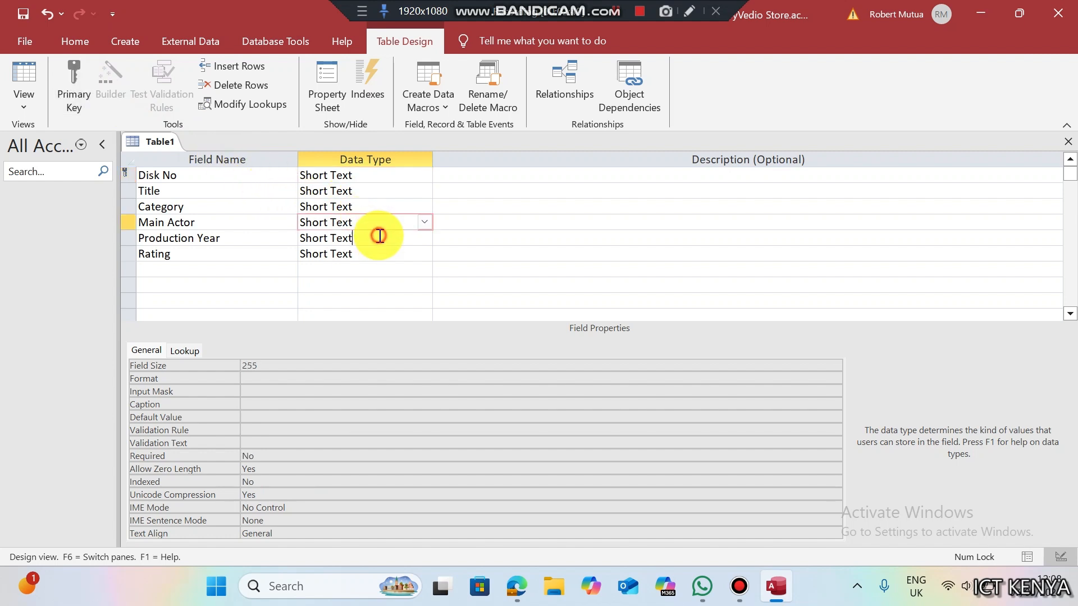
click(404, 236)
click(422, 237)
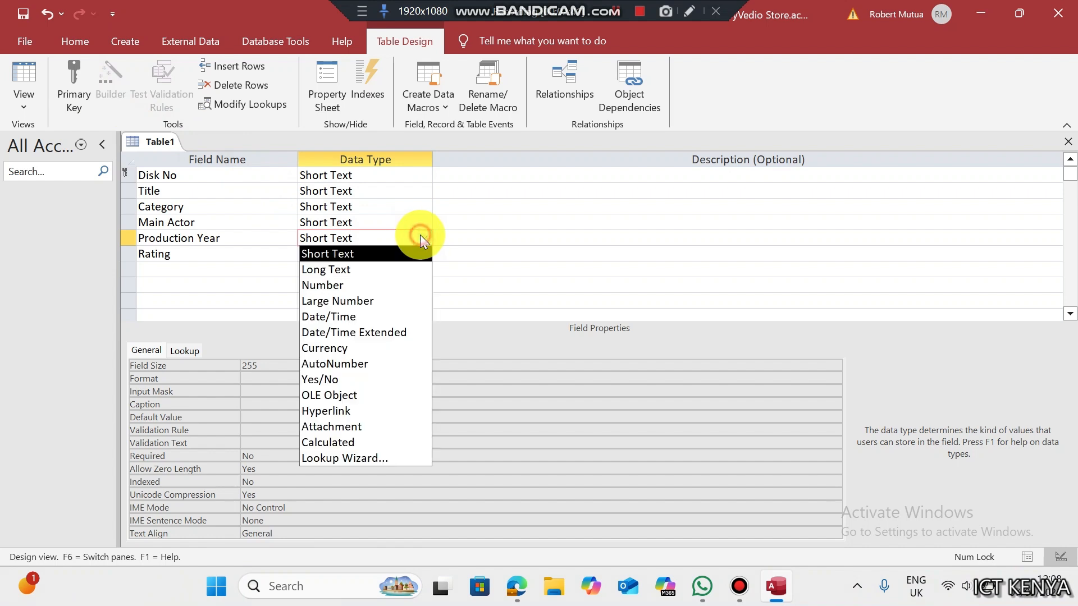
click(362, 285)
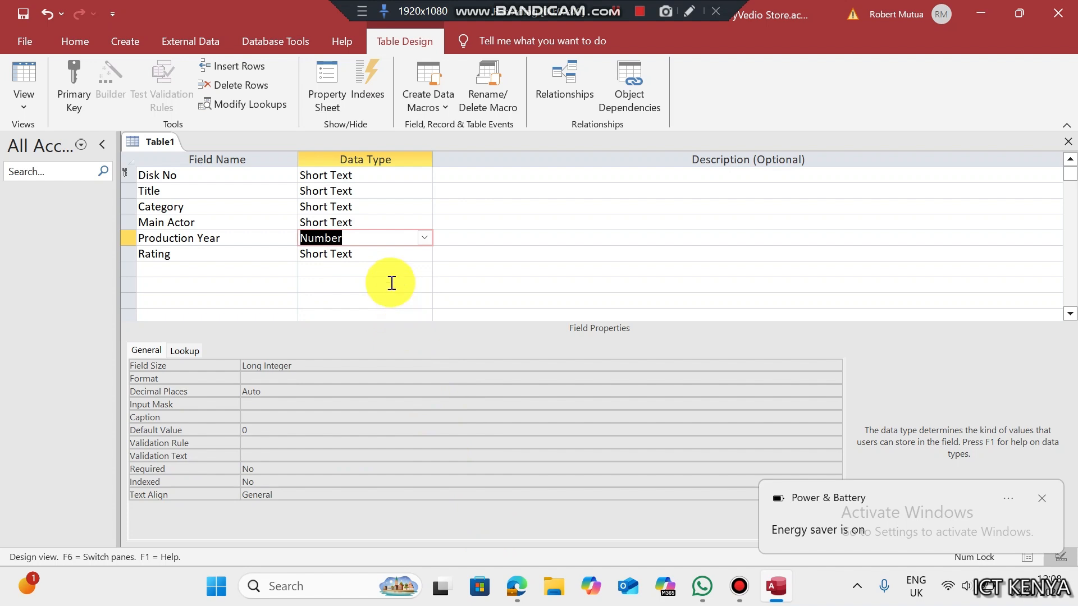
click(373, 256)
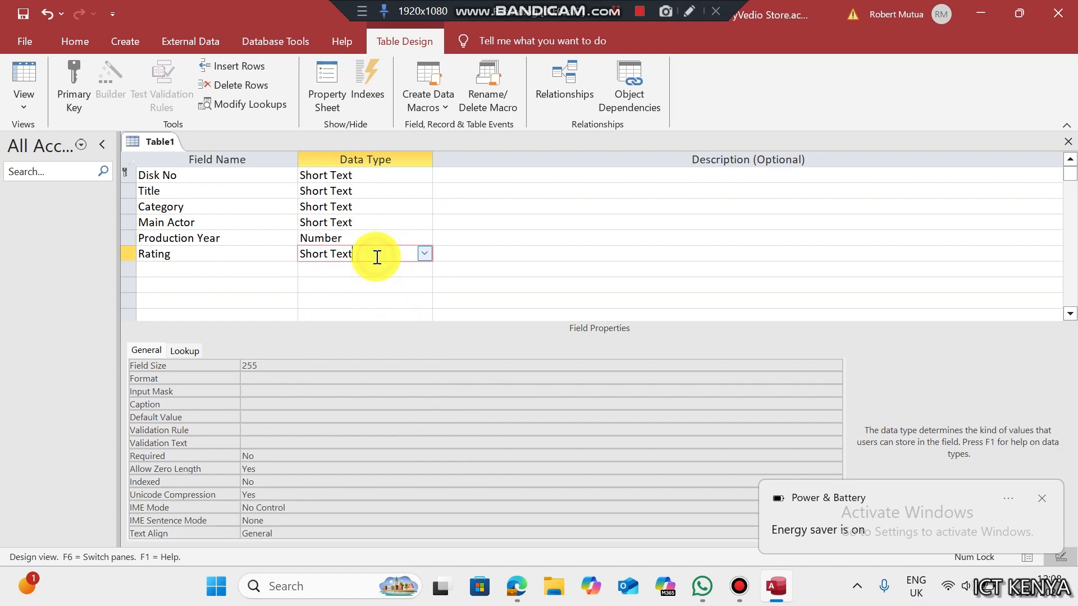
click(424, 254)
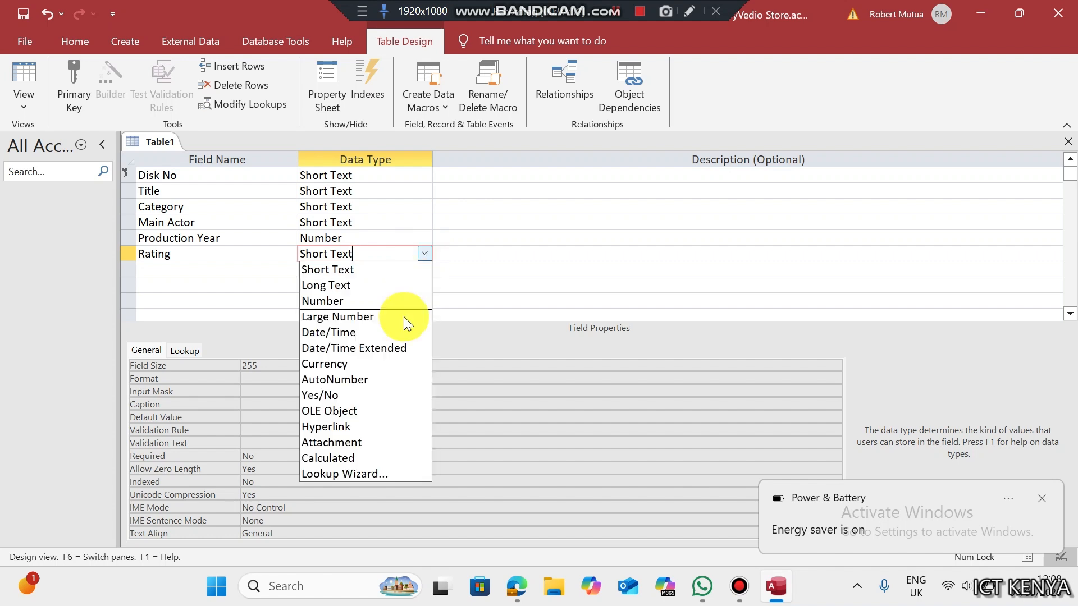
- Make Rating a lookup field with values A, B and C, limited to the list
click(361, 474)
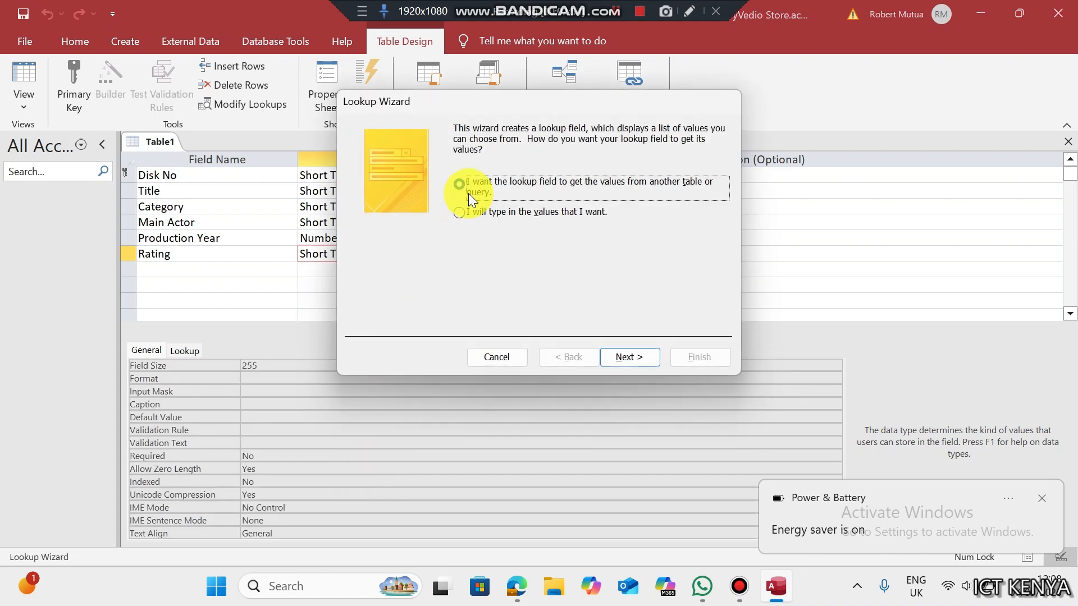
click(459, 211)
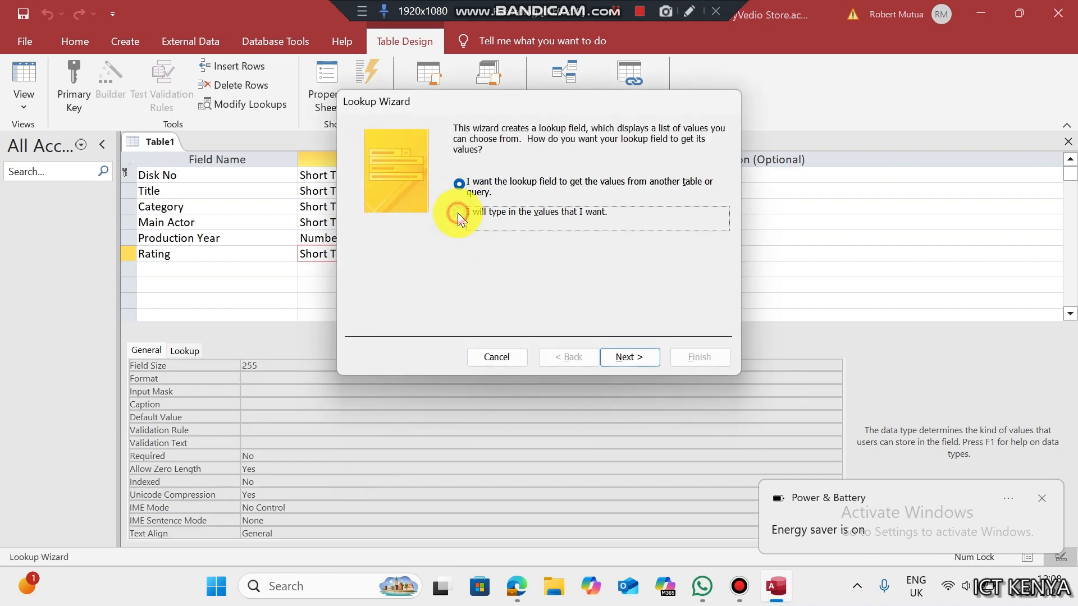
click(615, 353)
click(415, 227)
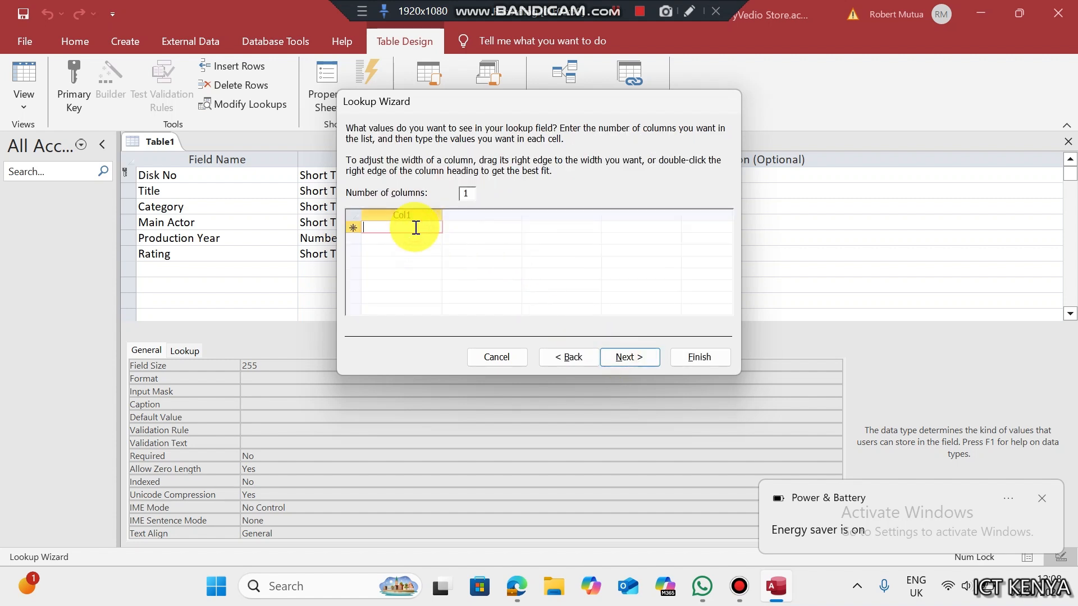
key(Caps_Lock)
text(A)
key(Down)
text(B)
key(Down)
text(C)
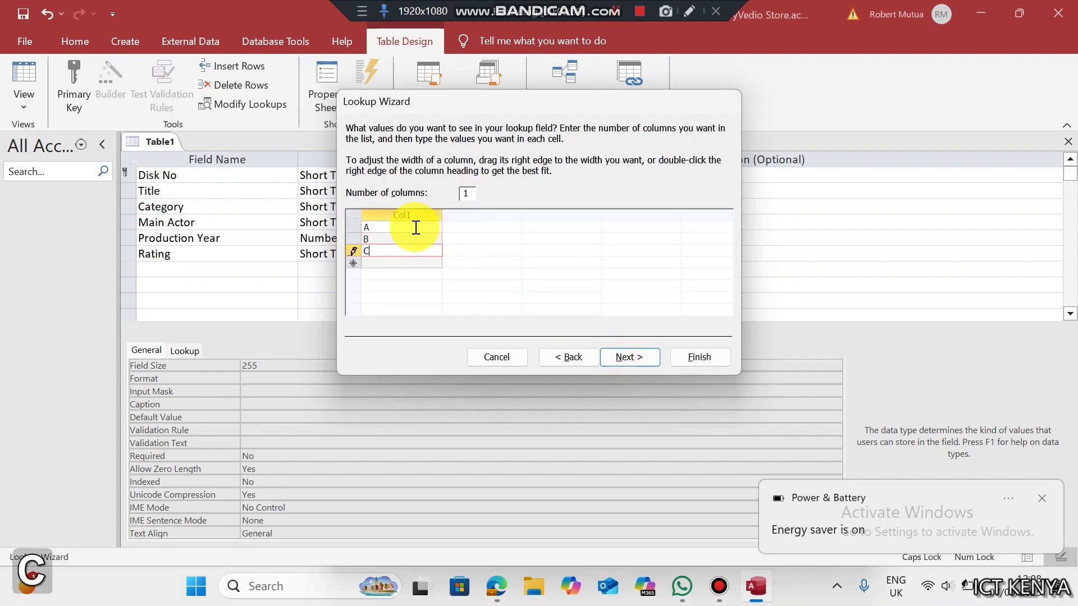
click(637, 354)
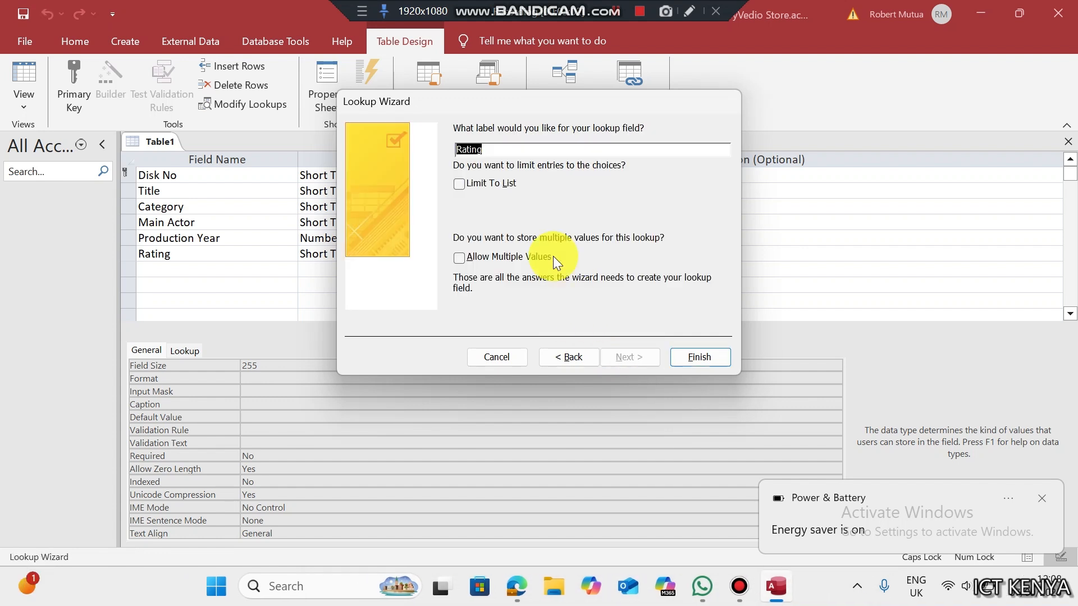
click(480, 183)
click(688, 355)
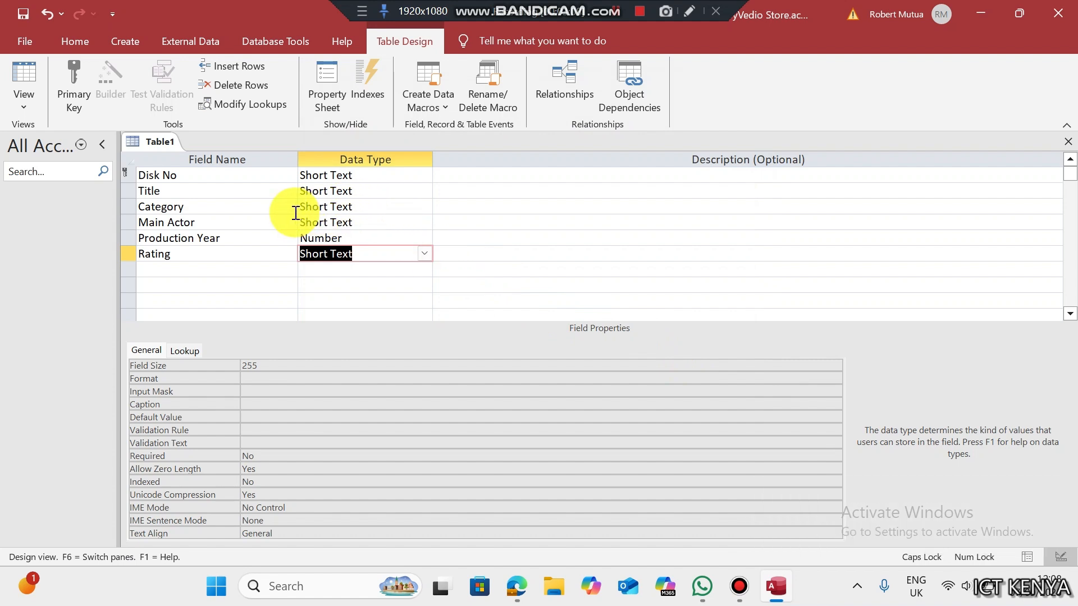
- Save the table as Movies and close its design view
key(ctrl+s)
text(mOVIES)
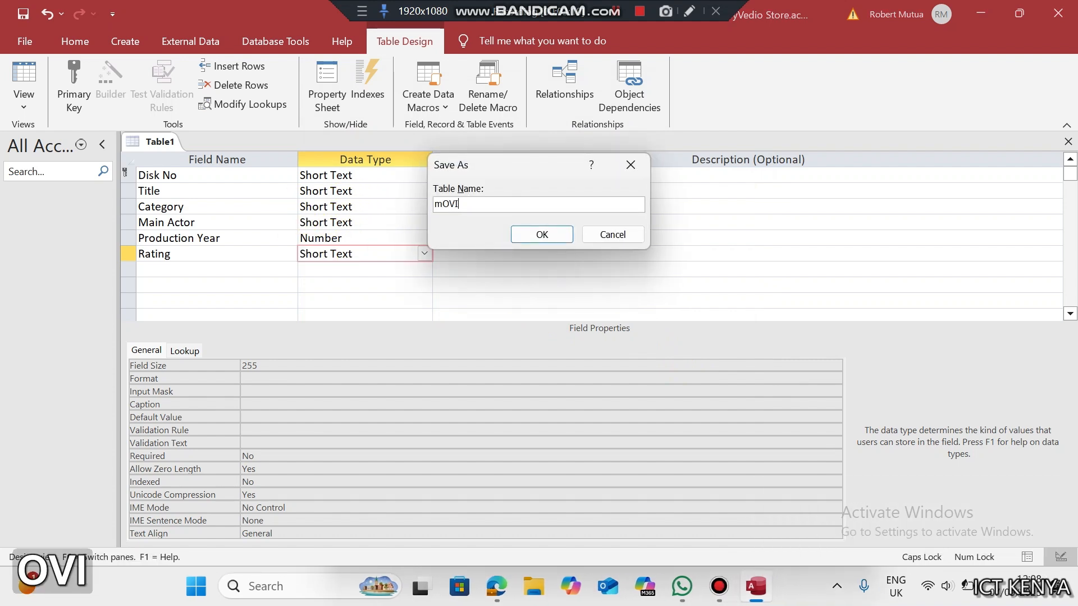
key(BackSpace)
key(BackSpace)
key(BackSpace)
key(BackSpace)
key(BackSpace)
key(BackSpace)
key(Caps_Lock)
text(M)
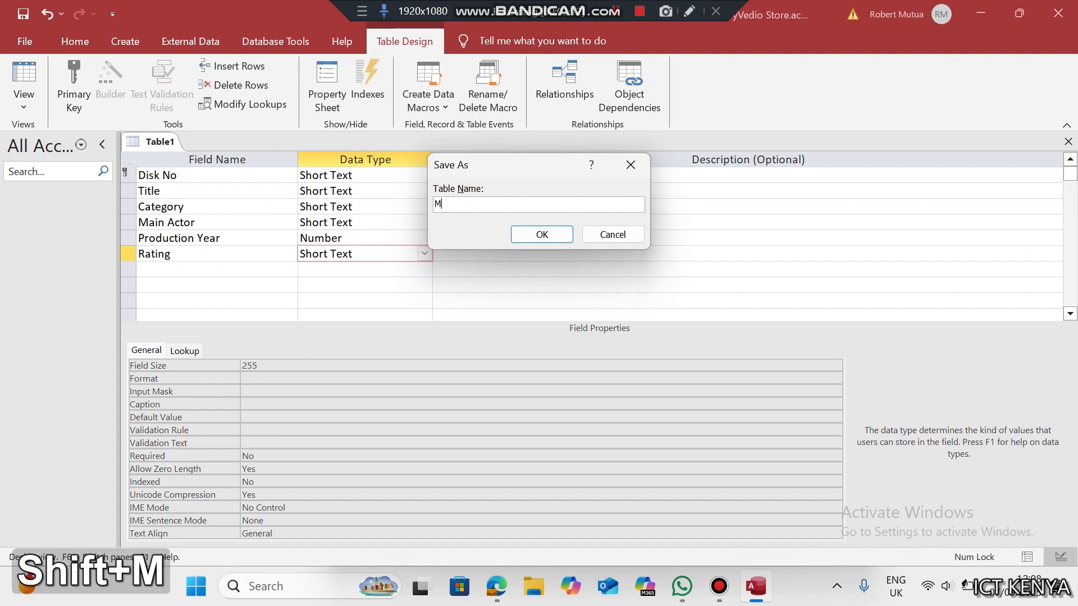
text(ovies)
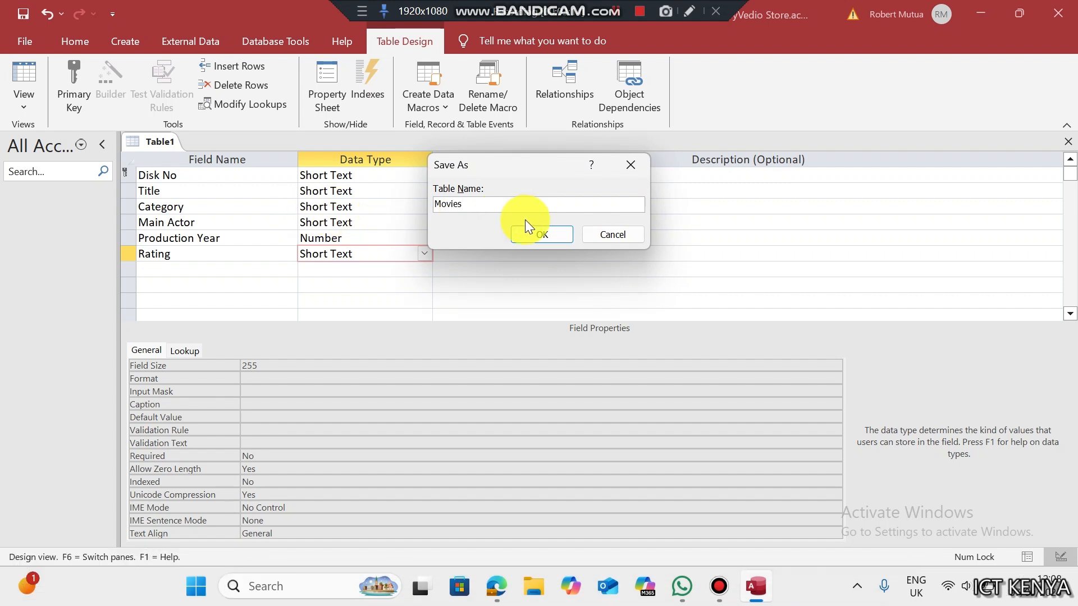
click(534, 234)
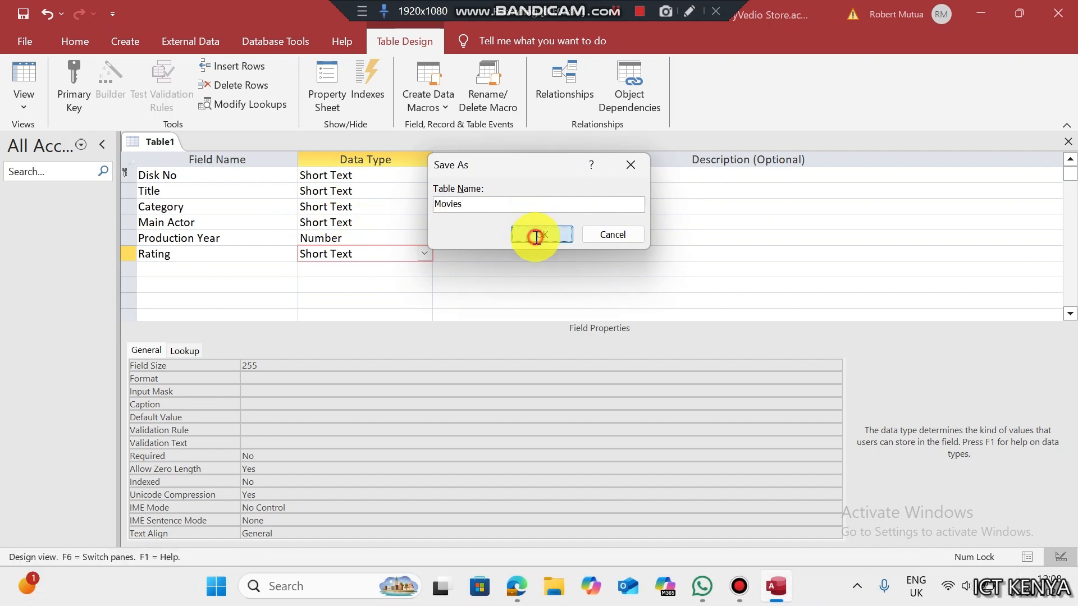
click(1067, 142)
- Review the MEMBERS table details: the SVS- member number prefix, addresses and Kshs monthly fees
key(alt+Tab)
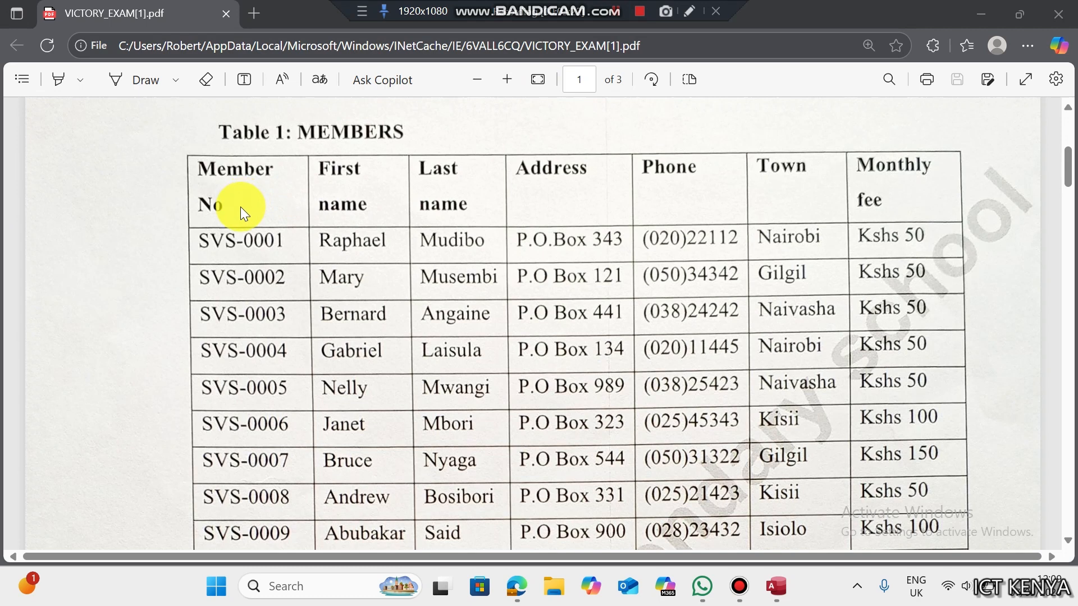
drag(200, 238, 233, 240)
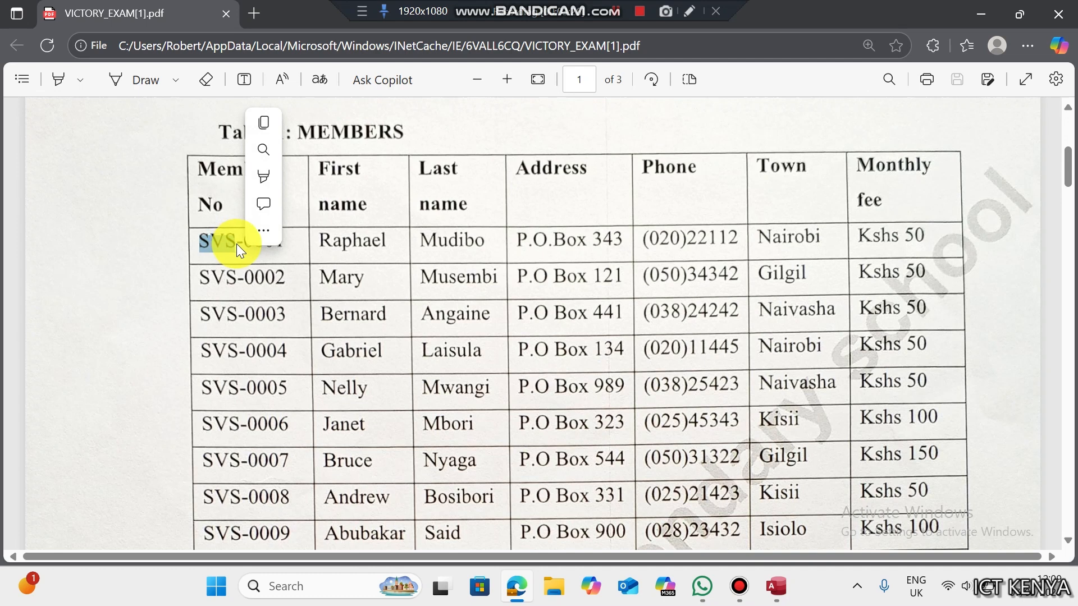
click(237, 244)
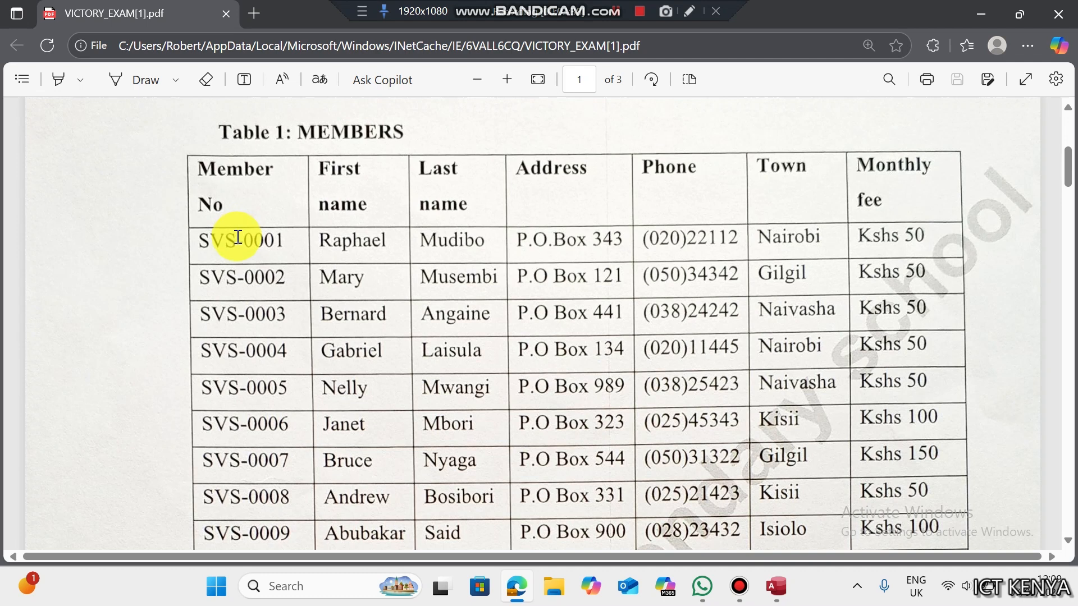
drag(238, 237, 201, 239)
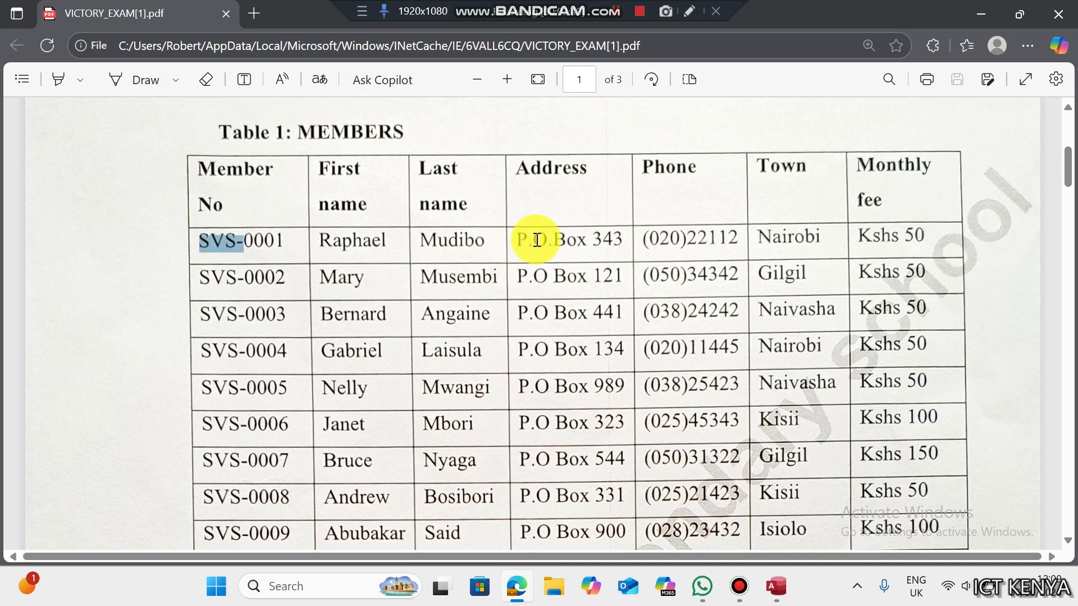
drag(519, 245, 601, 241)
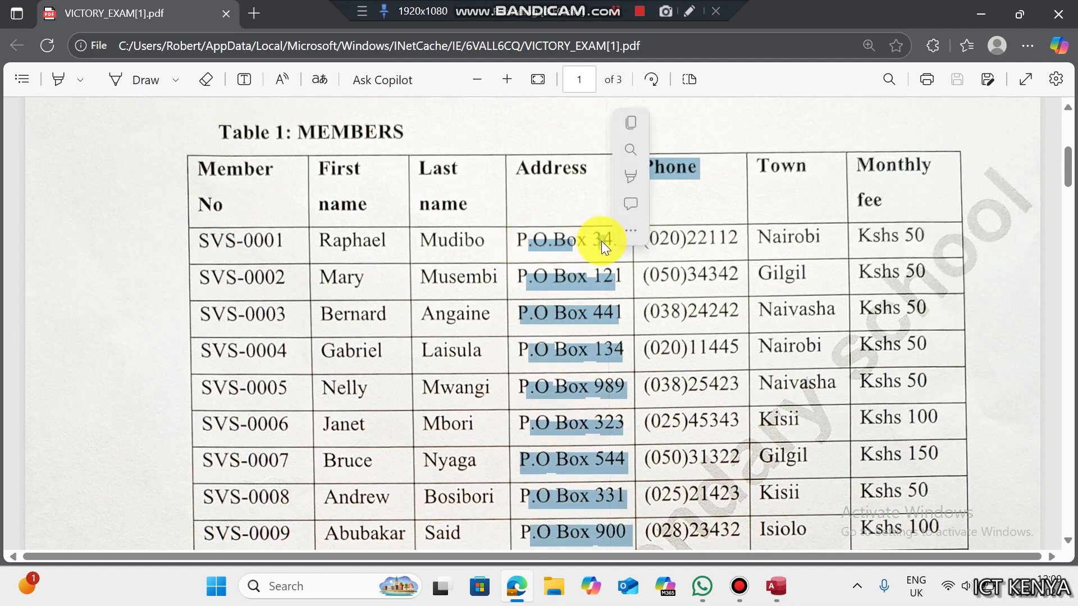
click(733, 274)
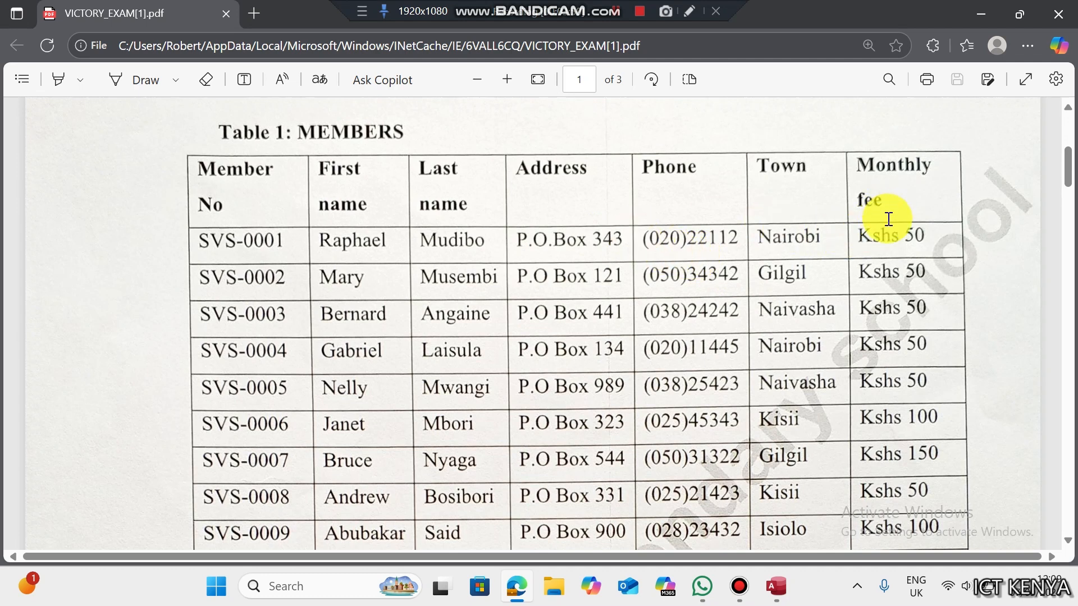
drag(899, 237, 859, 237)
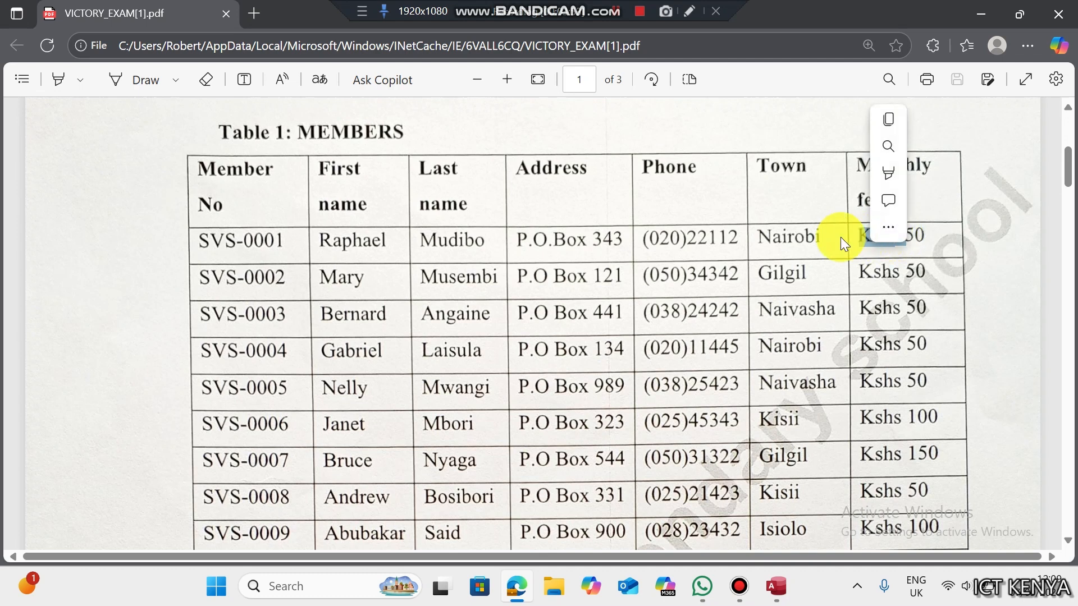
click(804, 236)
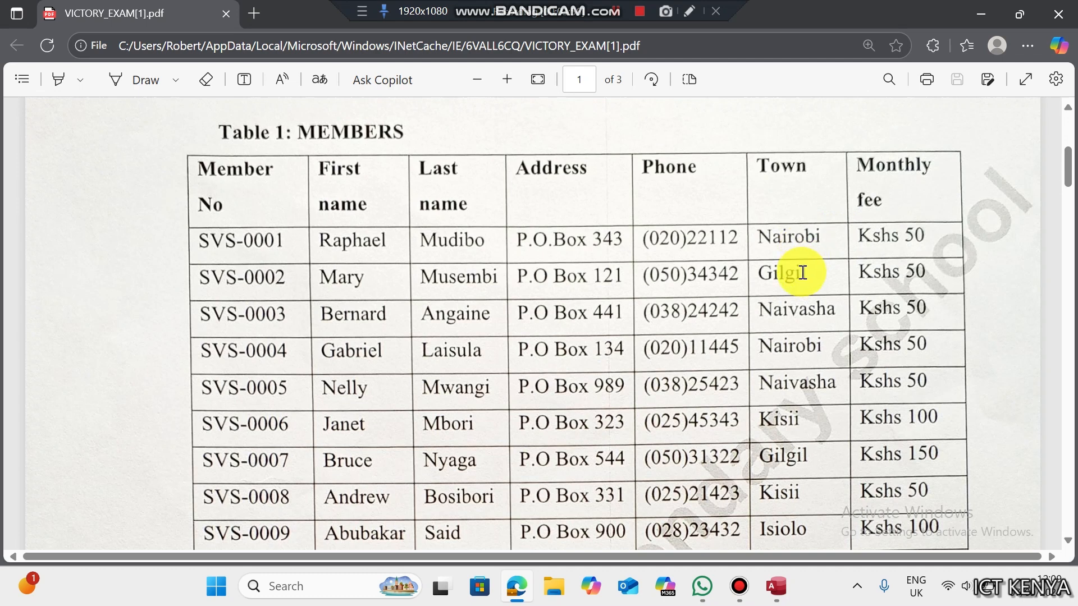
click(777, 586)
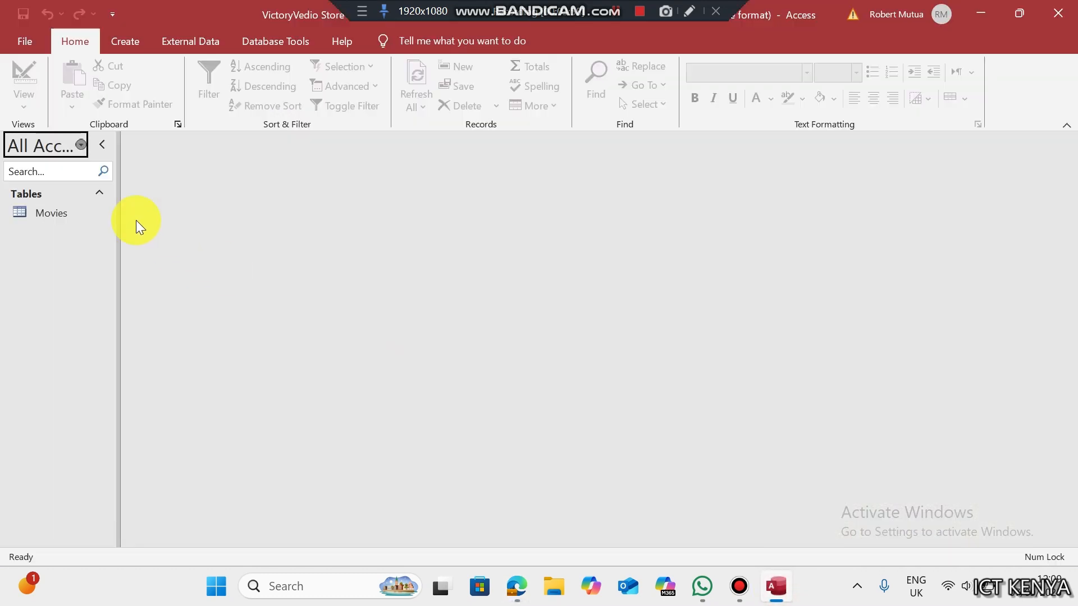
- Start a new table design for the member fields, making Member No the primary key
click(125, 43)
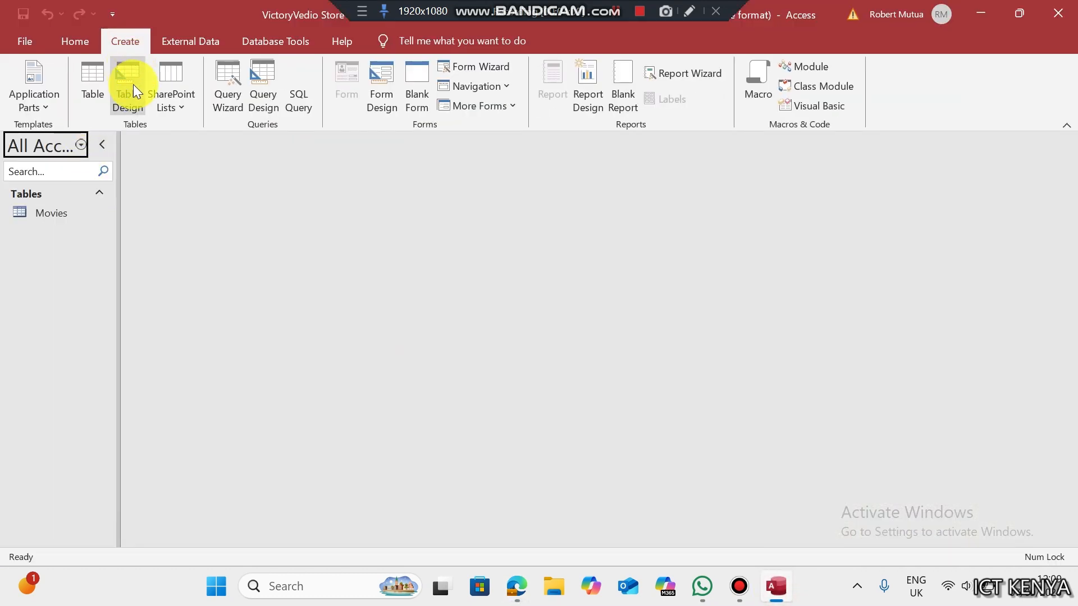
click(133, 85)
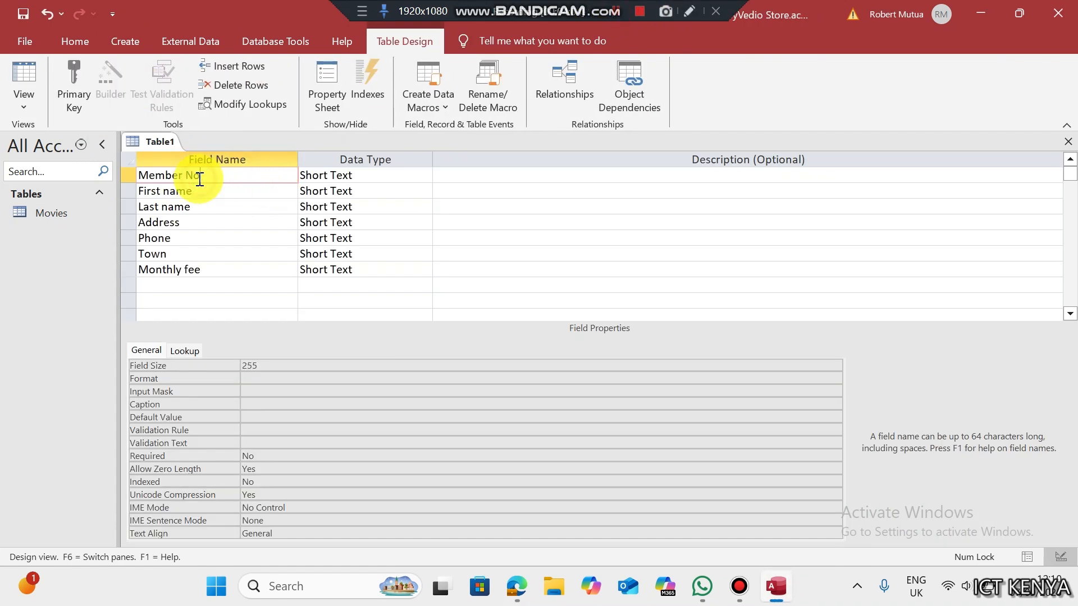
click(79, 99)
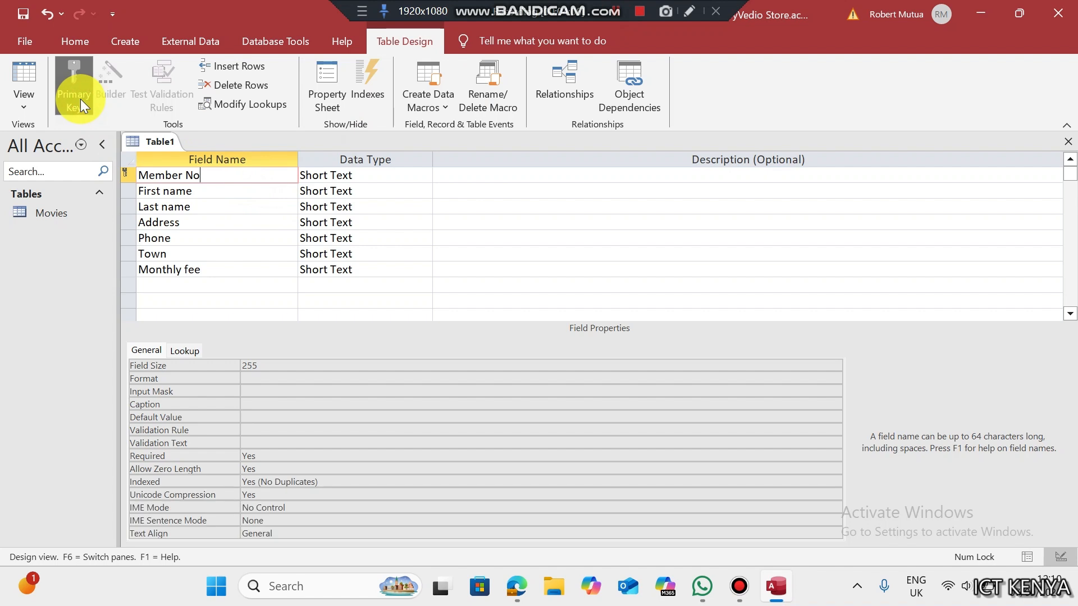
click(333, 175)
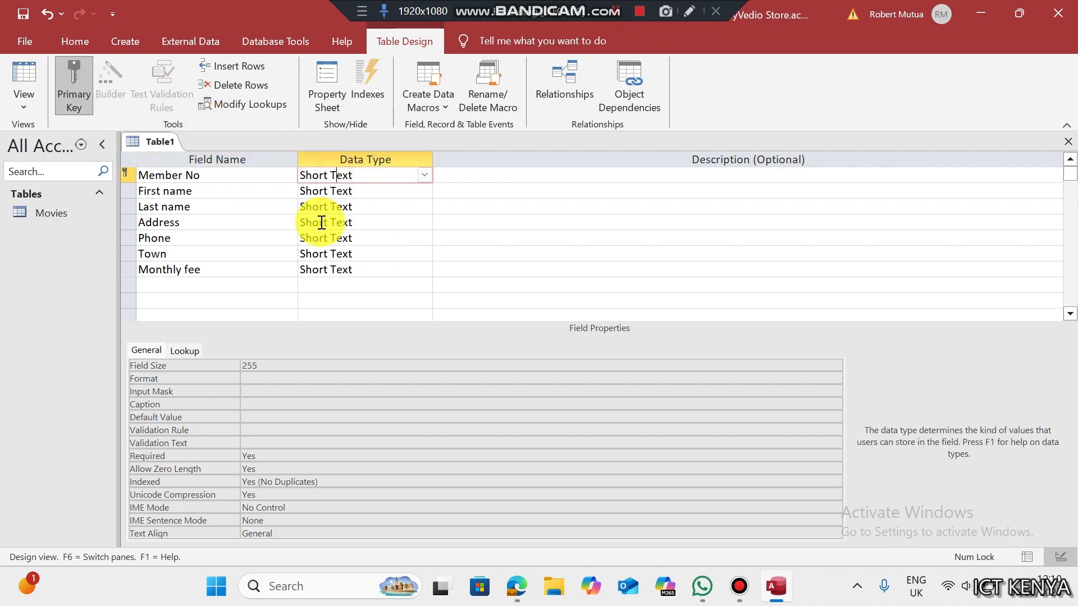
- Give Member No the input mask "SVS-"0000 and Address the mask "P.O. Box "000
click(274, 391)
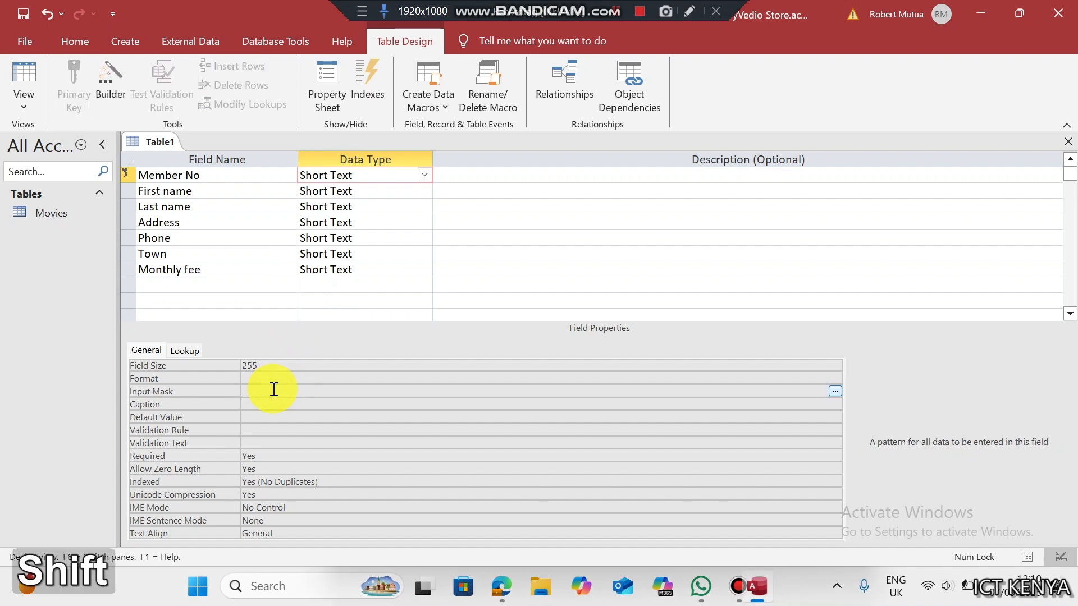
text("S)
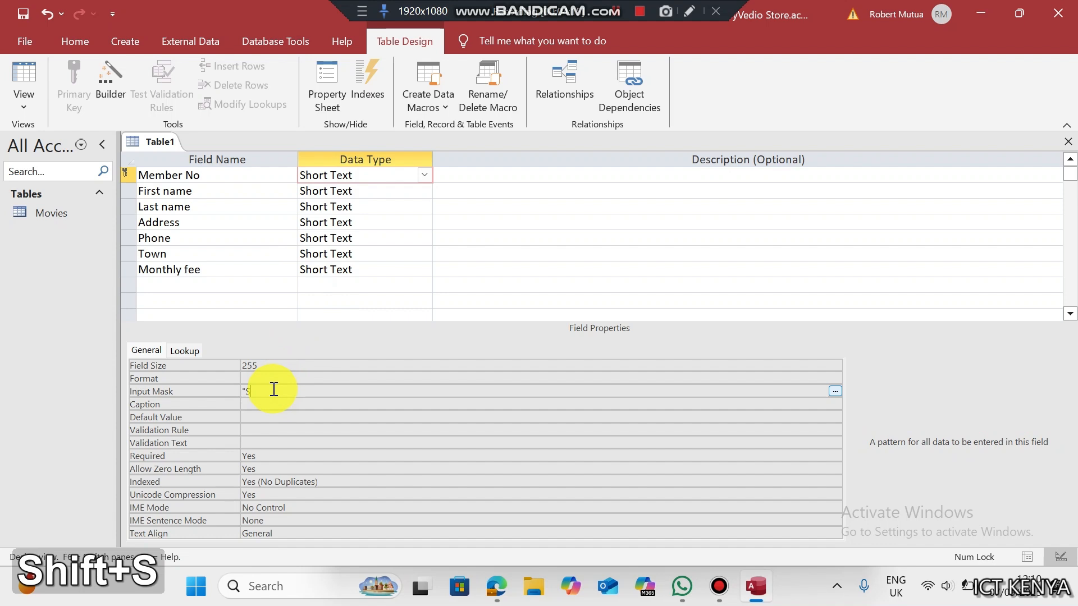
text(VS-")
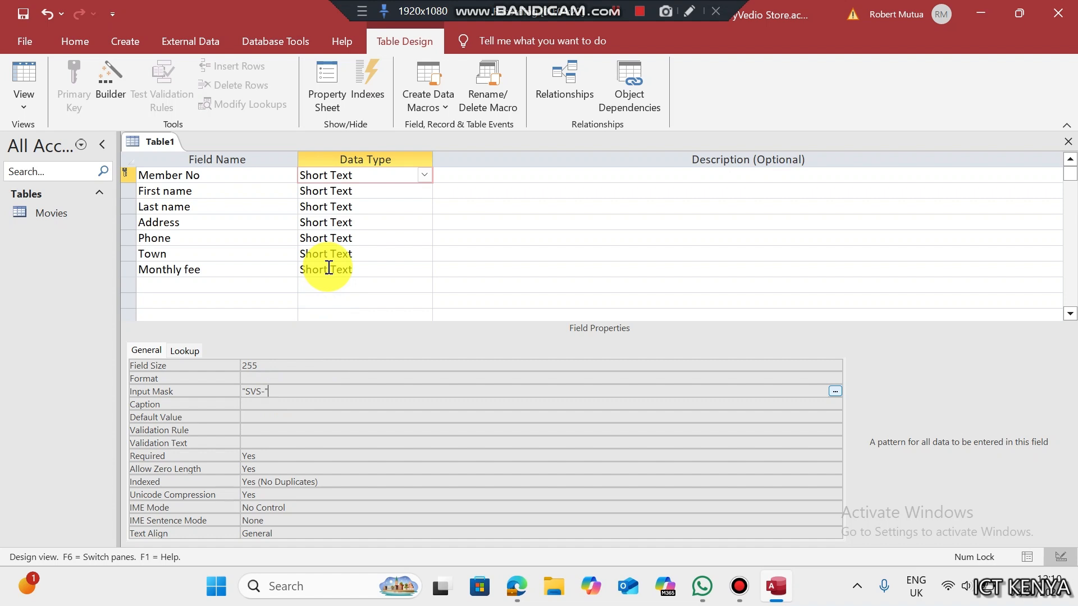
text(0000)
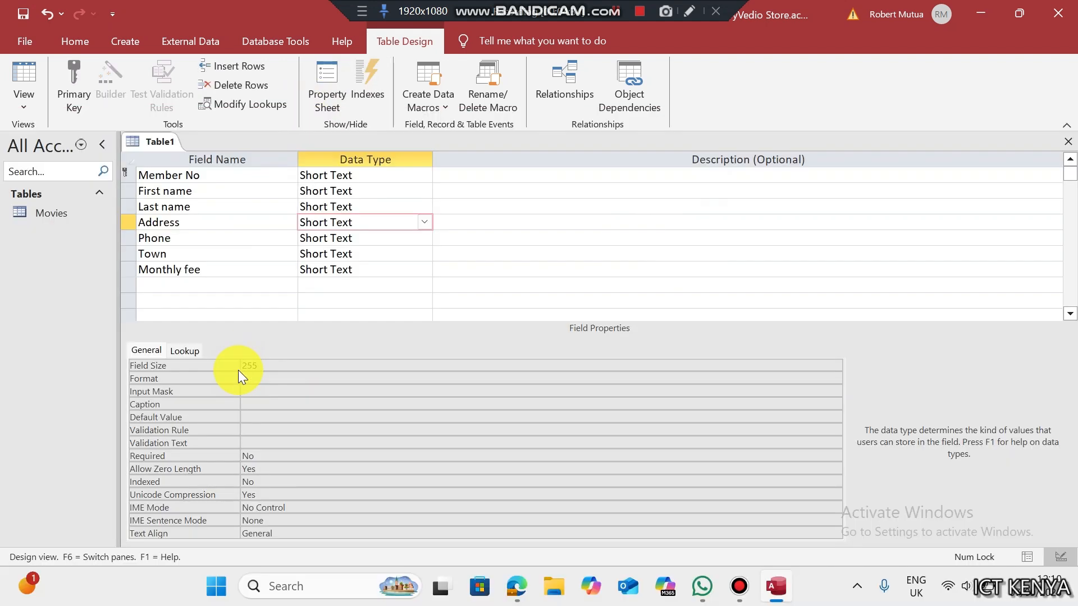
click(248, 391)
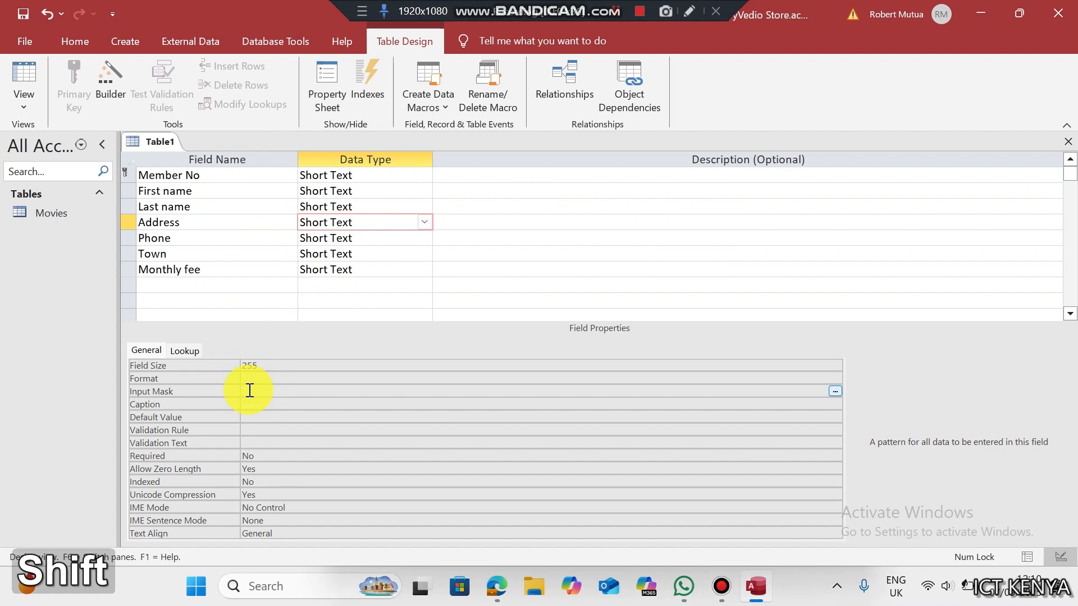
key(shift+2)
text(P)
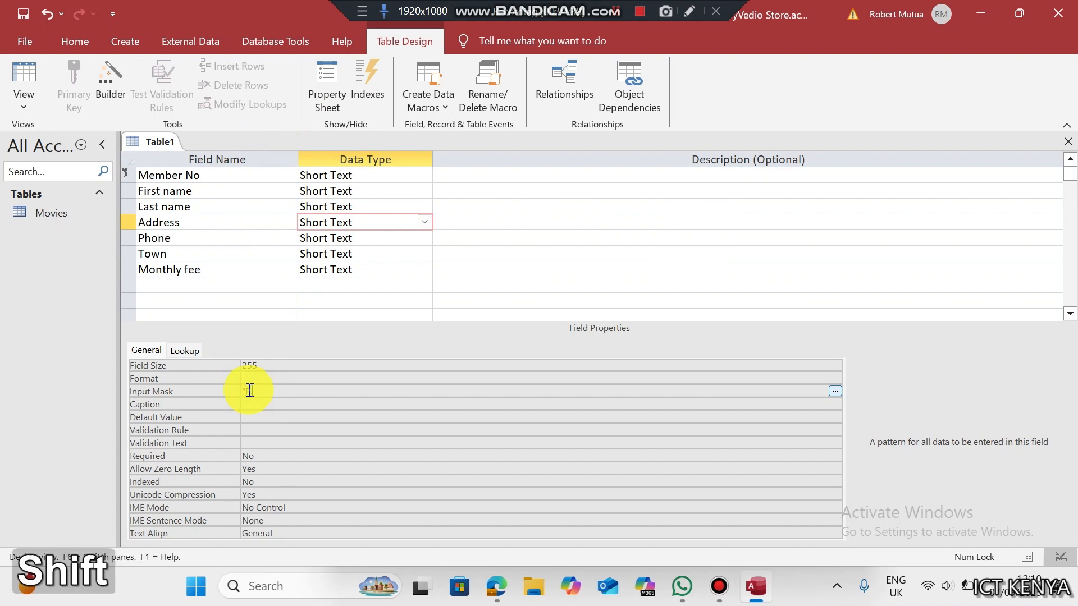
text(.O)
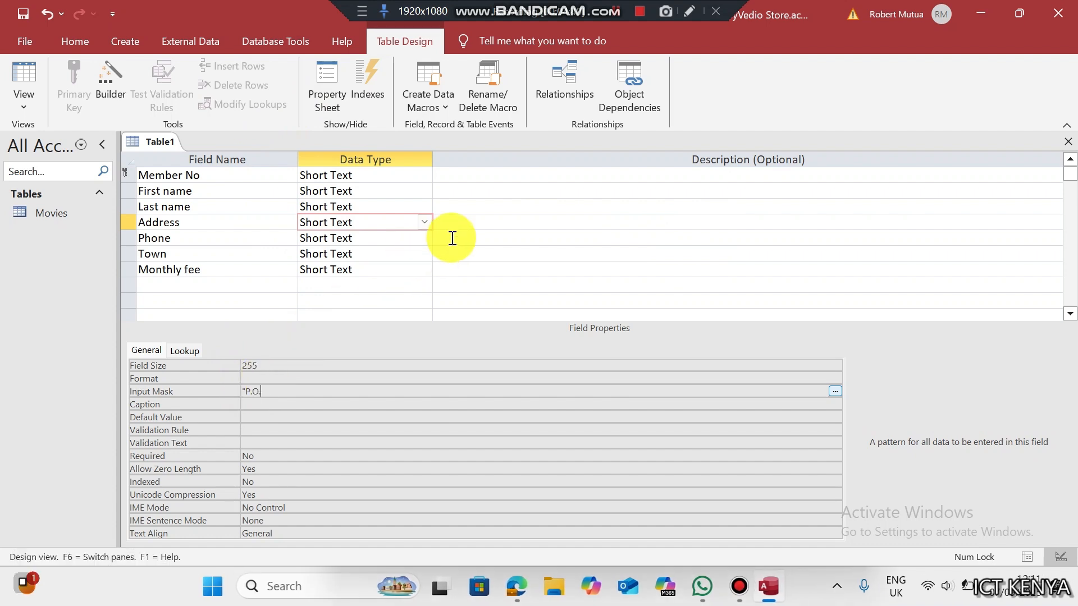
text(. Box)
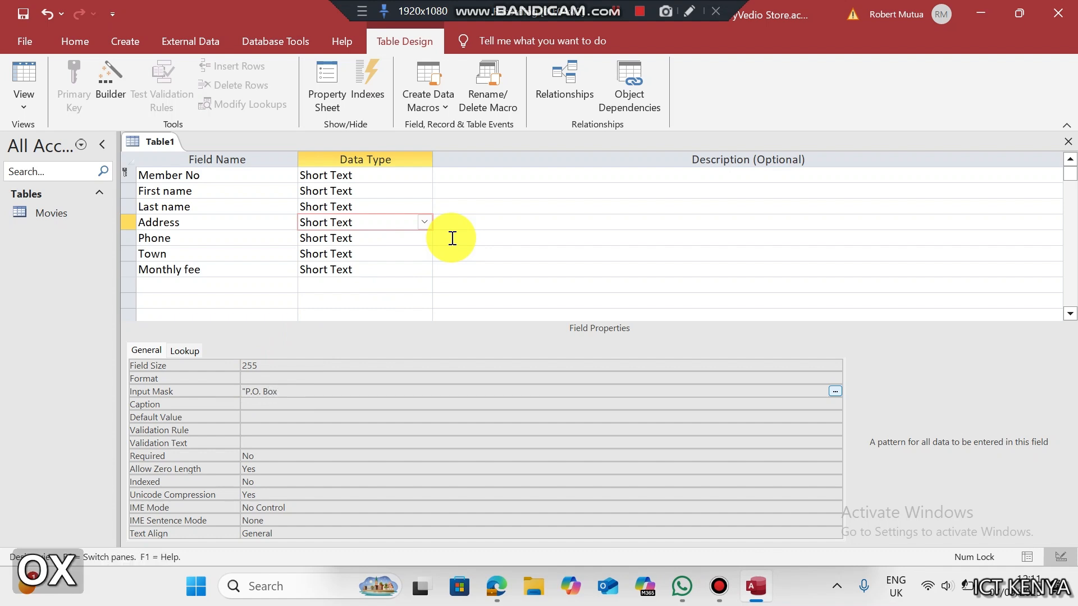
text( ")
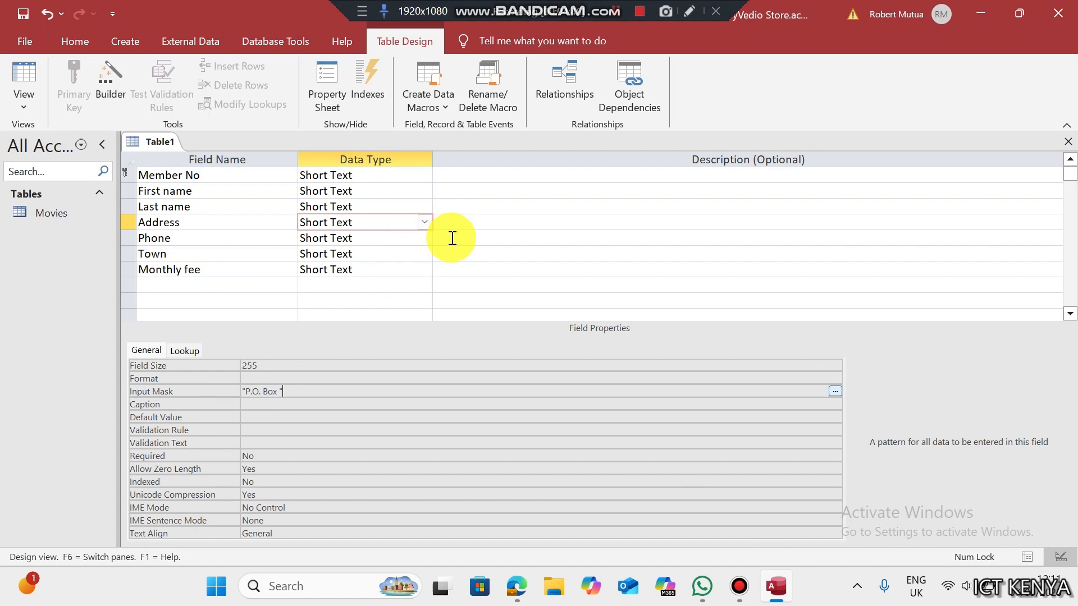
text(000)
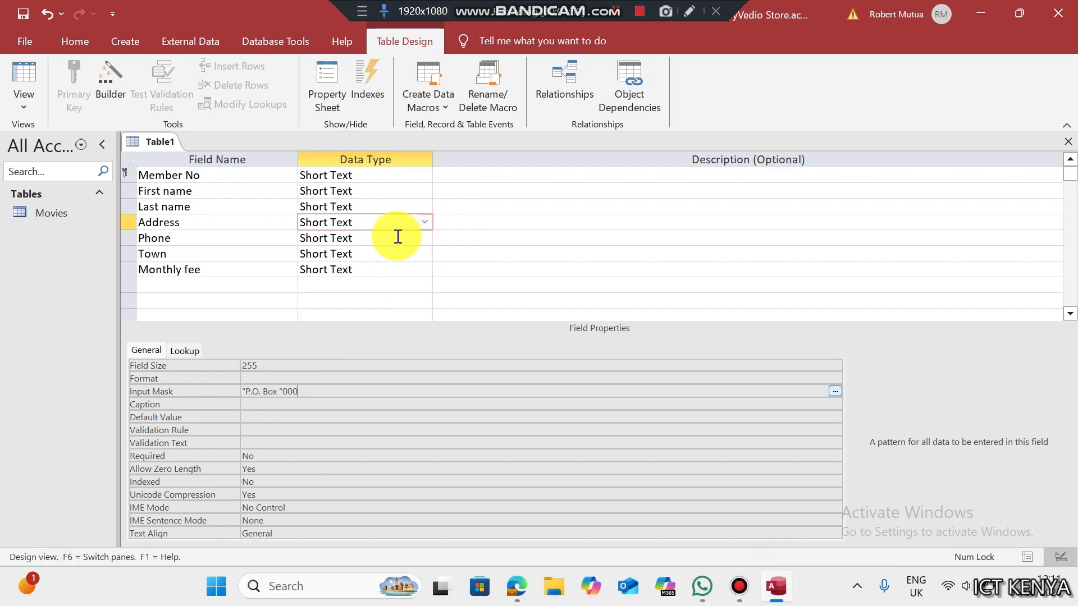
click(365, 269)
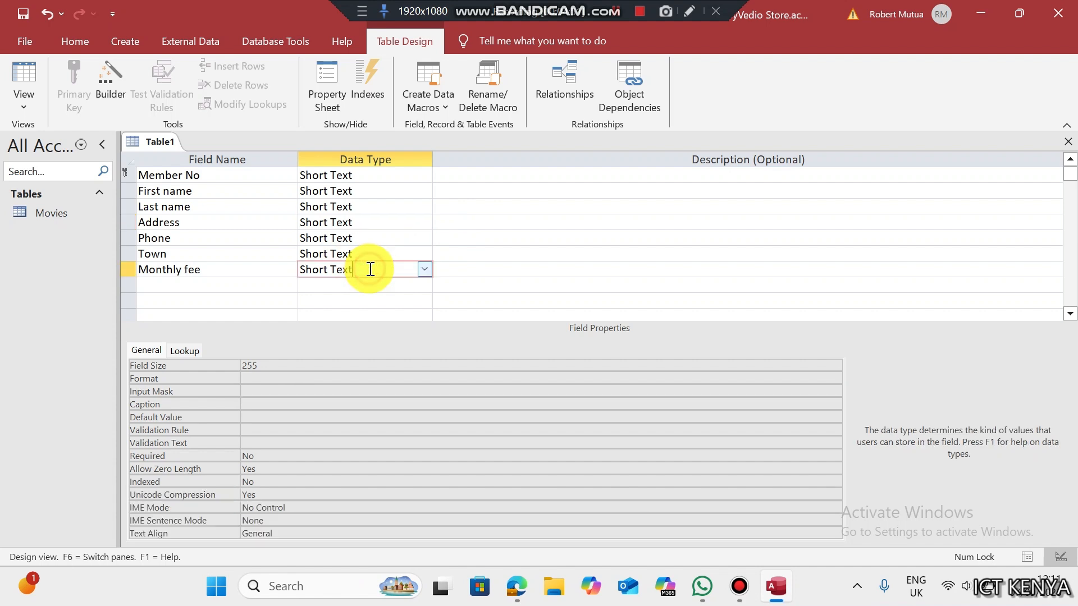
- Change Monthly fee to the Currency data type with Currency display format
click(421, 270)
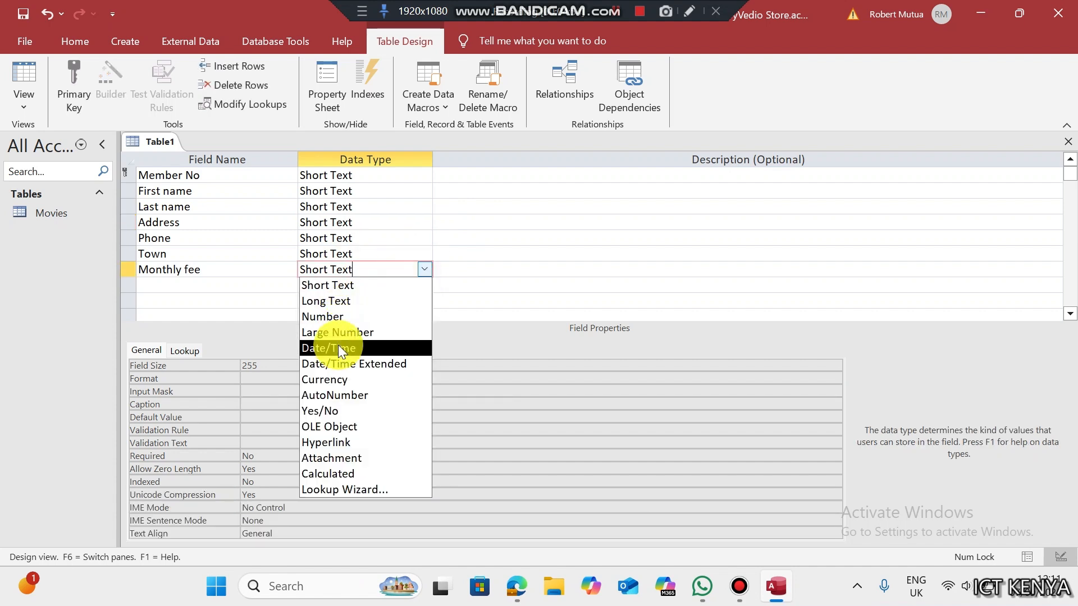
click(335, 377)
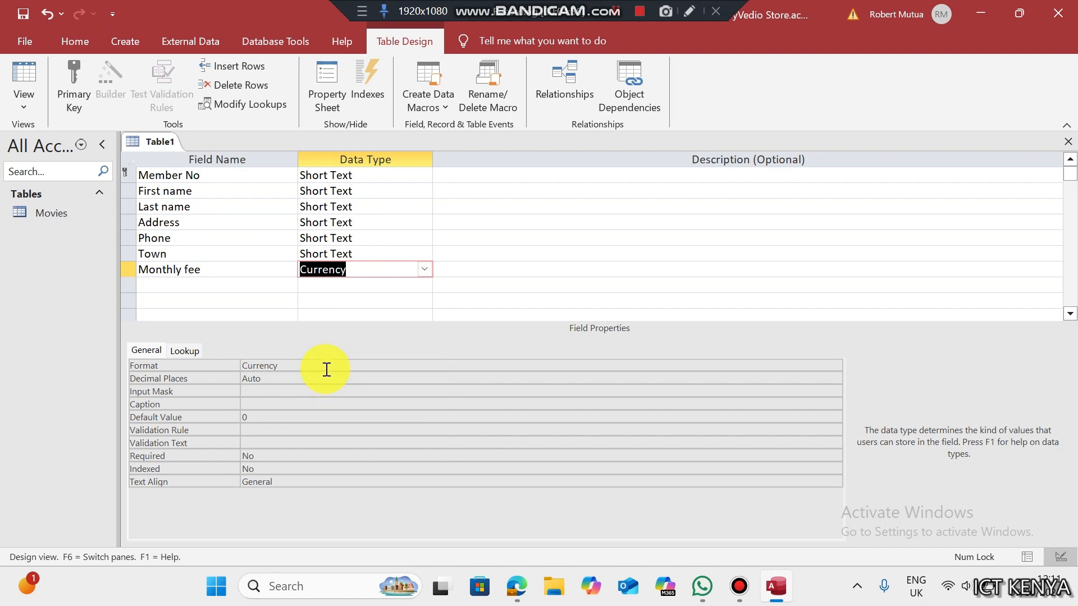
click(328, 366)
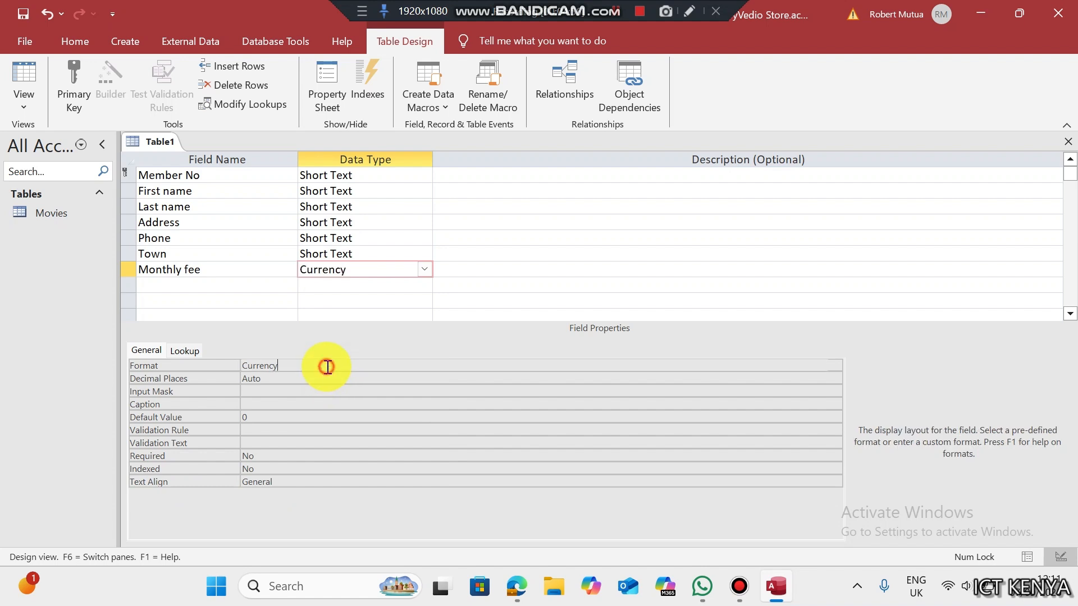
click(834, 367)
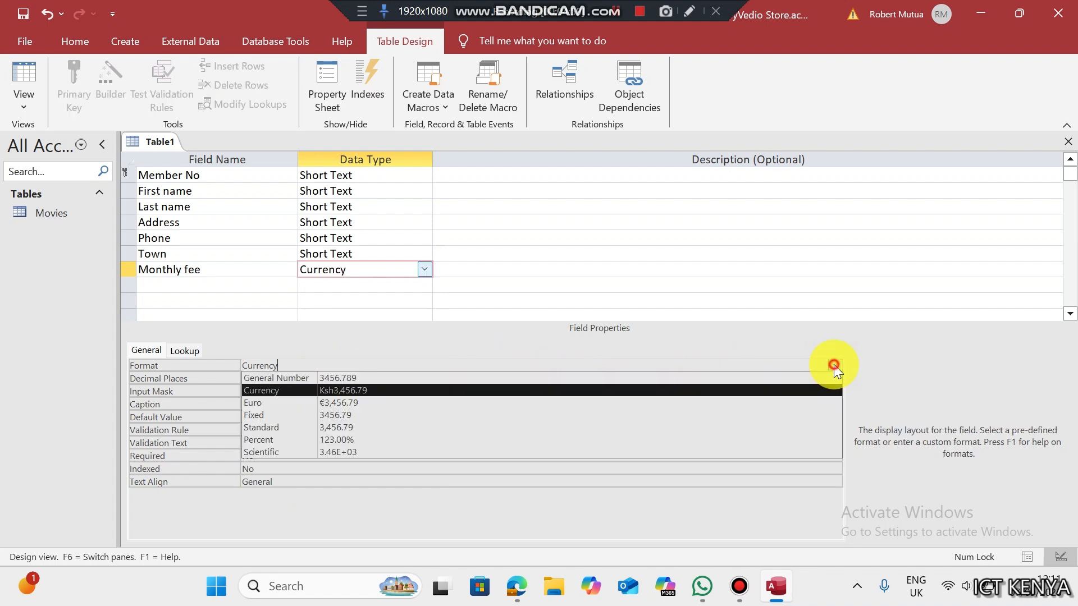
click(326, 389)
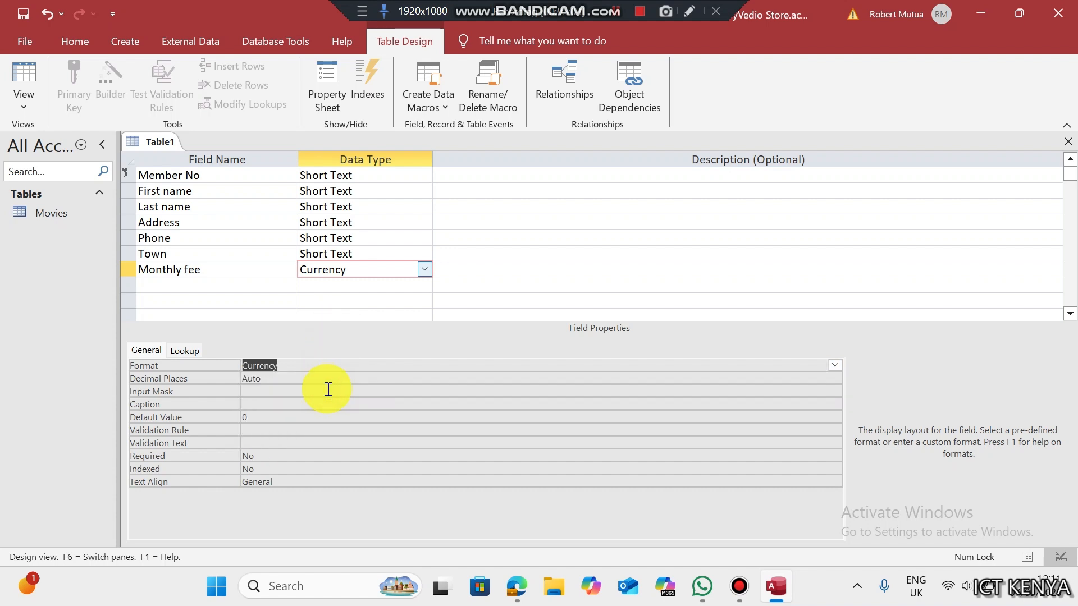
- Save the new table design under the name Members
click(336, 272)
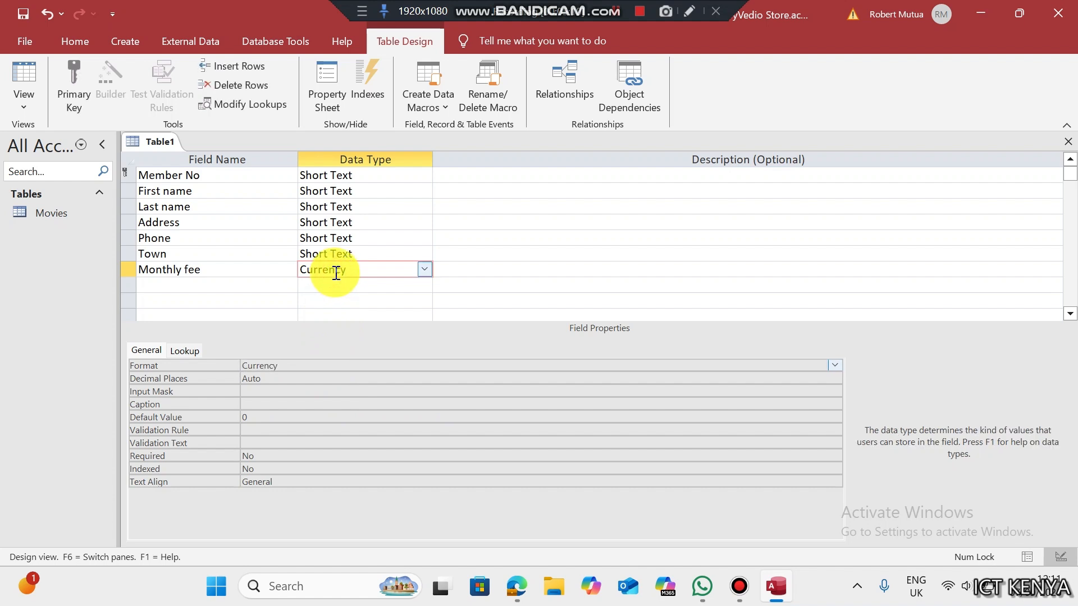
key(ctrl+s)
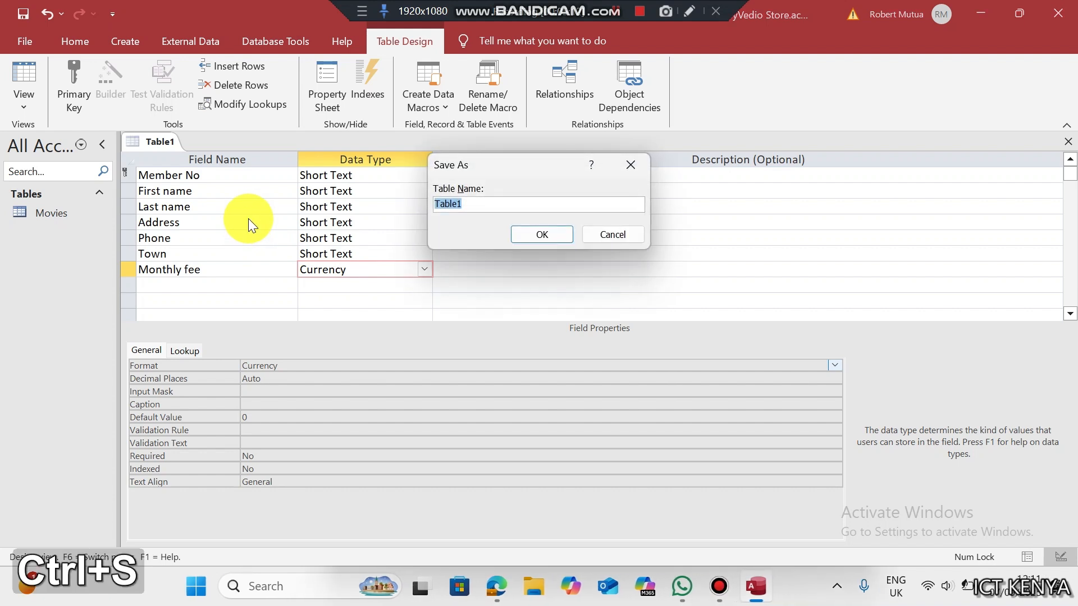
text(Members)
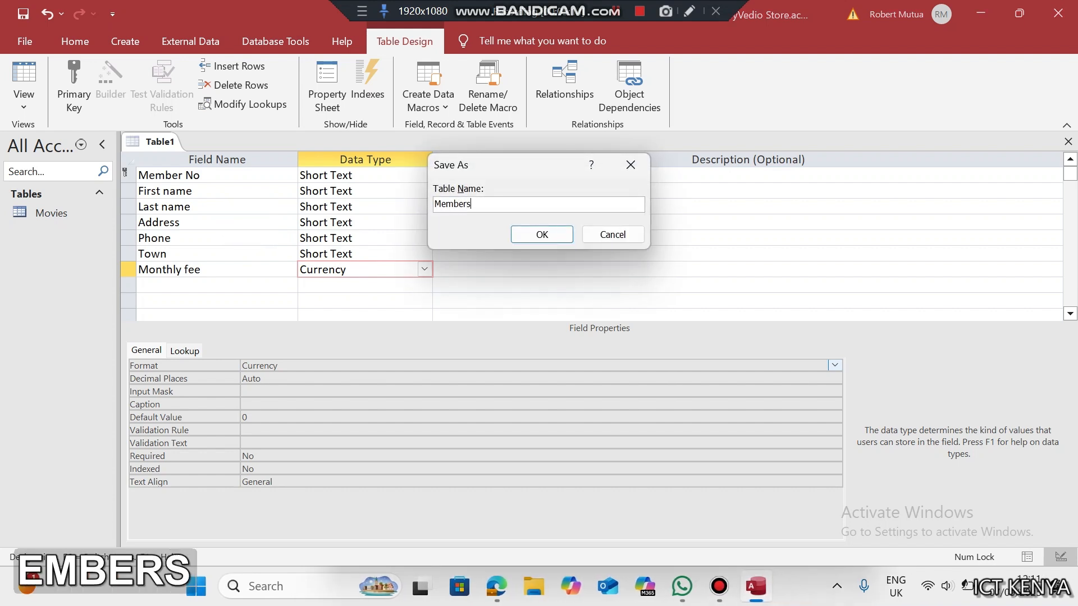
click(534, 234)
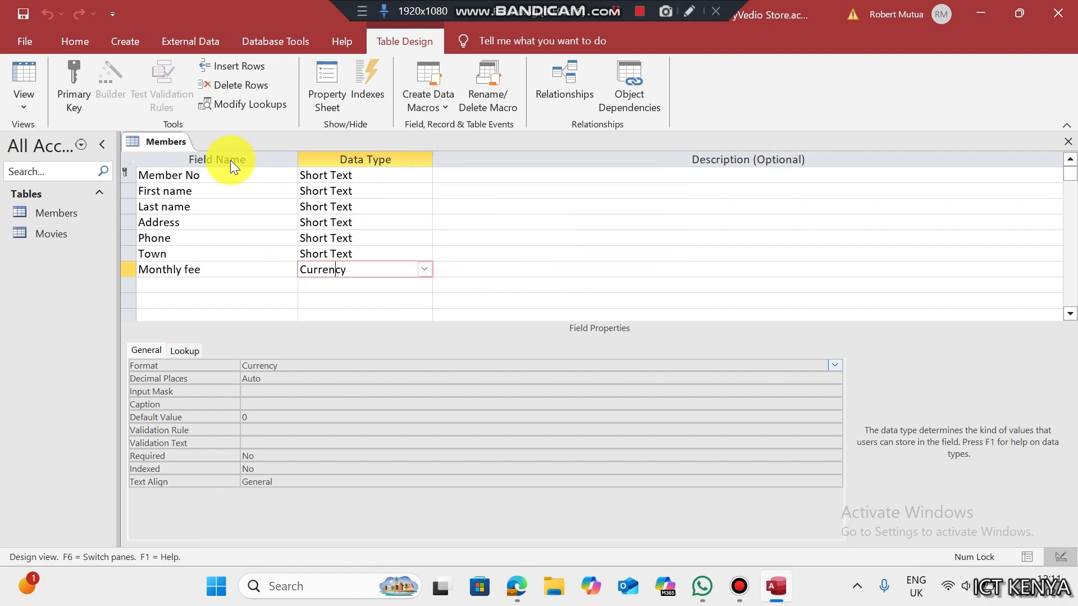
right_click(185, 144)
- Close the Members table design, review Table 2: RENTAL in the exam PDF, and return to Access
click(219, 173)
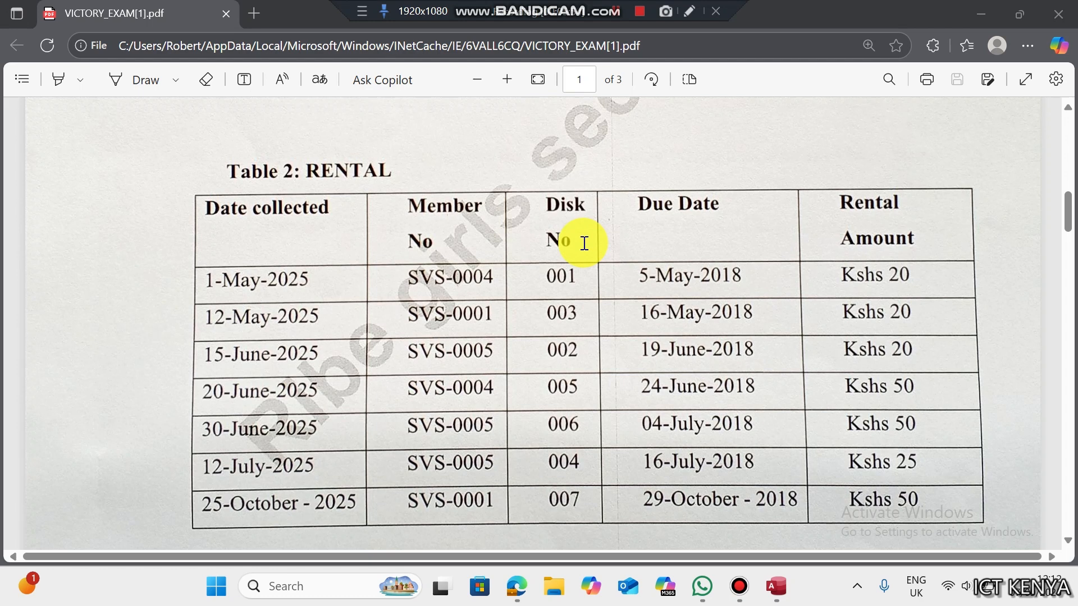
click(408, 166)
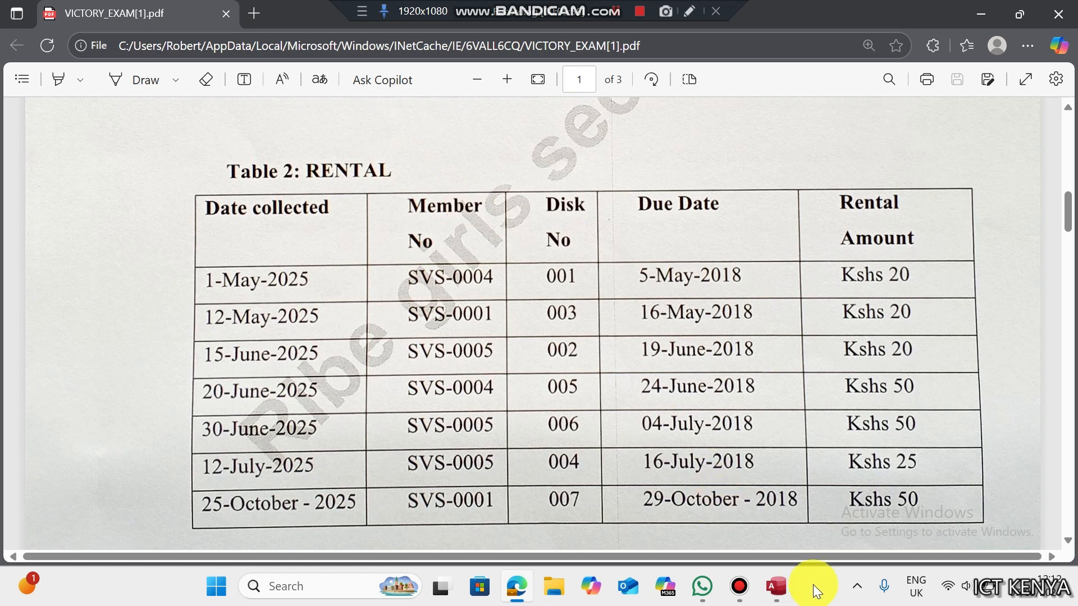
click(777, 586)
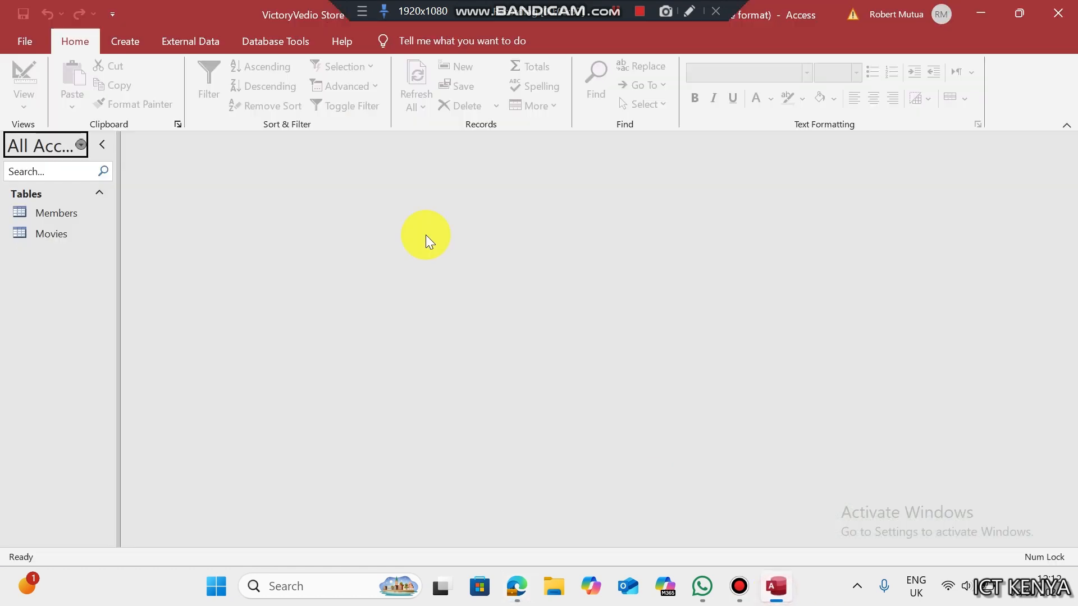
click(137, 36)
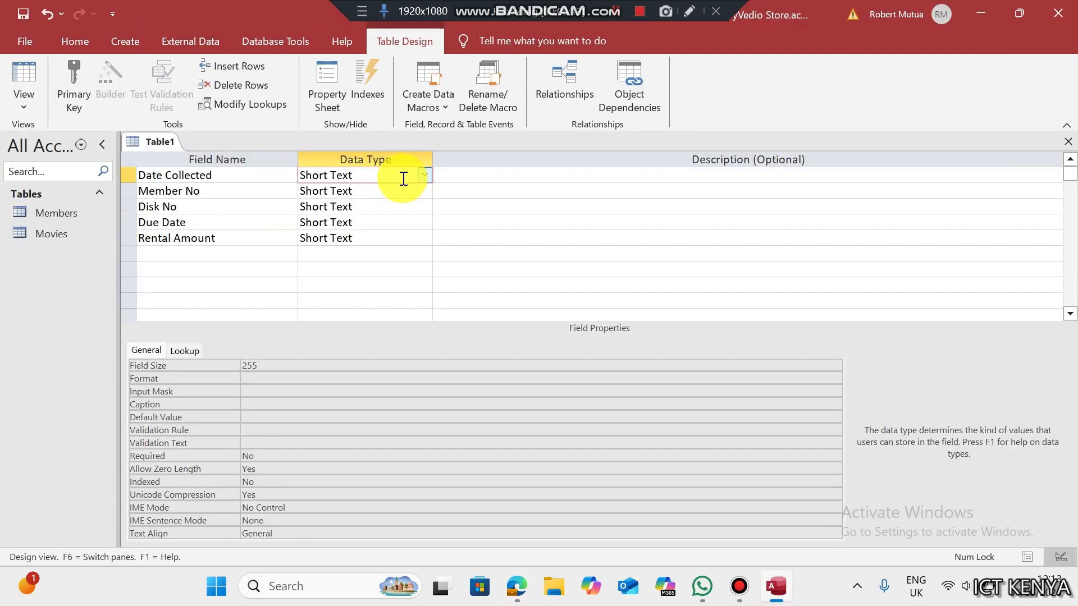
- Make Date Collected and Due Date Date/Time fields, checking the PDF's sample date style
click(425, 176)
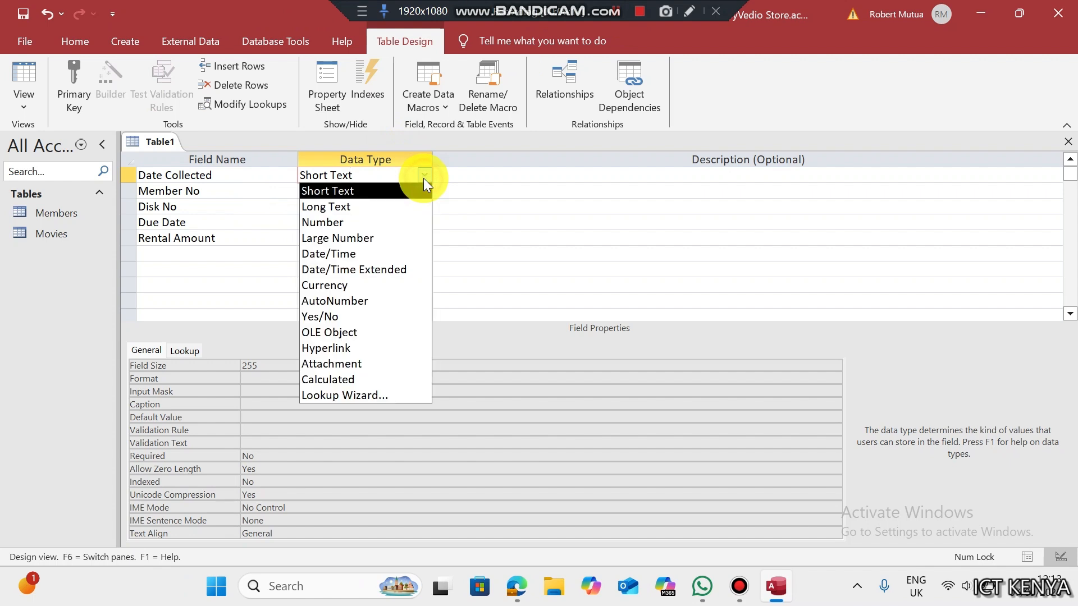
click(337, 254)
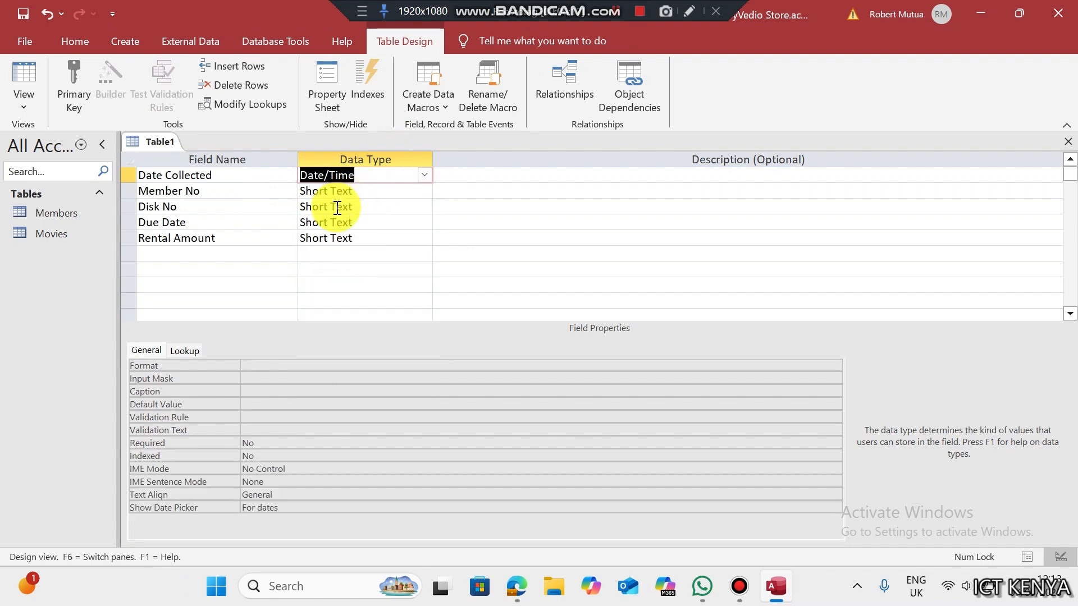
click(422, 221)
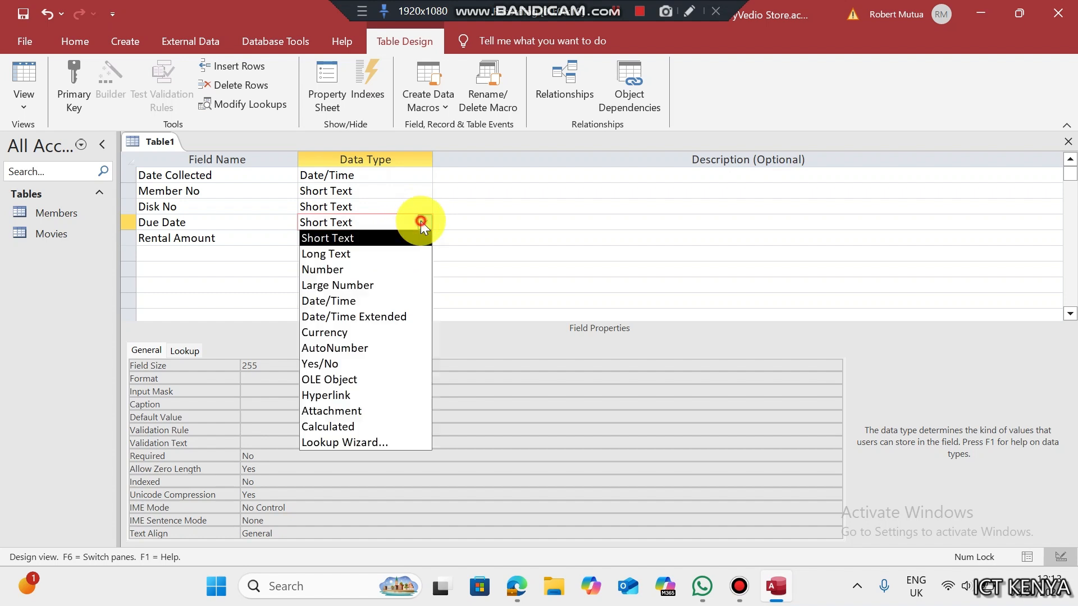
click(363, 297)
click(513, 586)
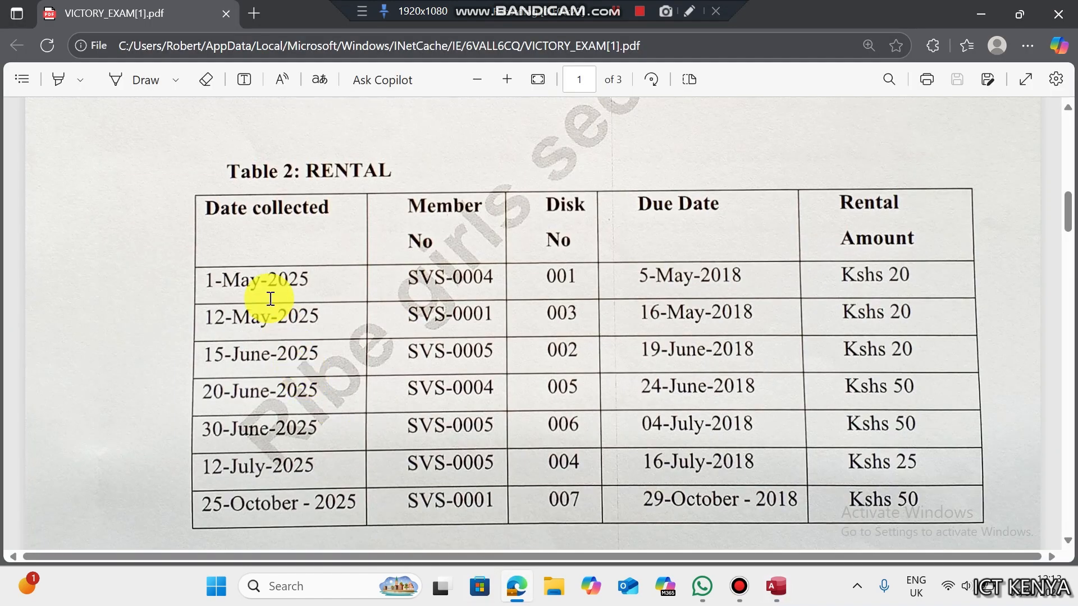
drag(270, 284, 212, 281)
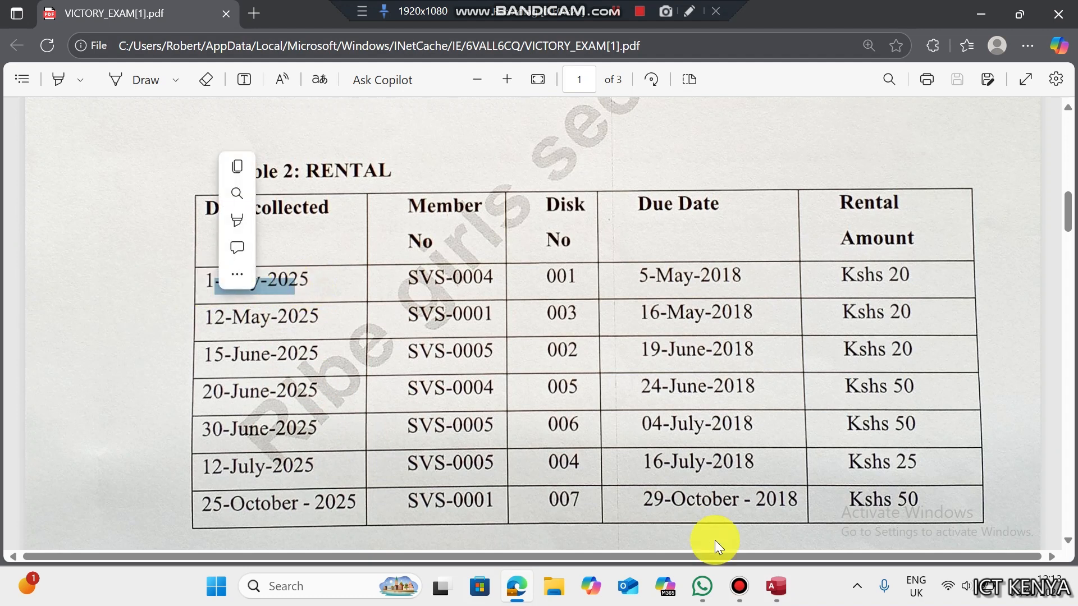
click(775, 586)
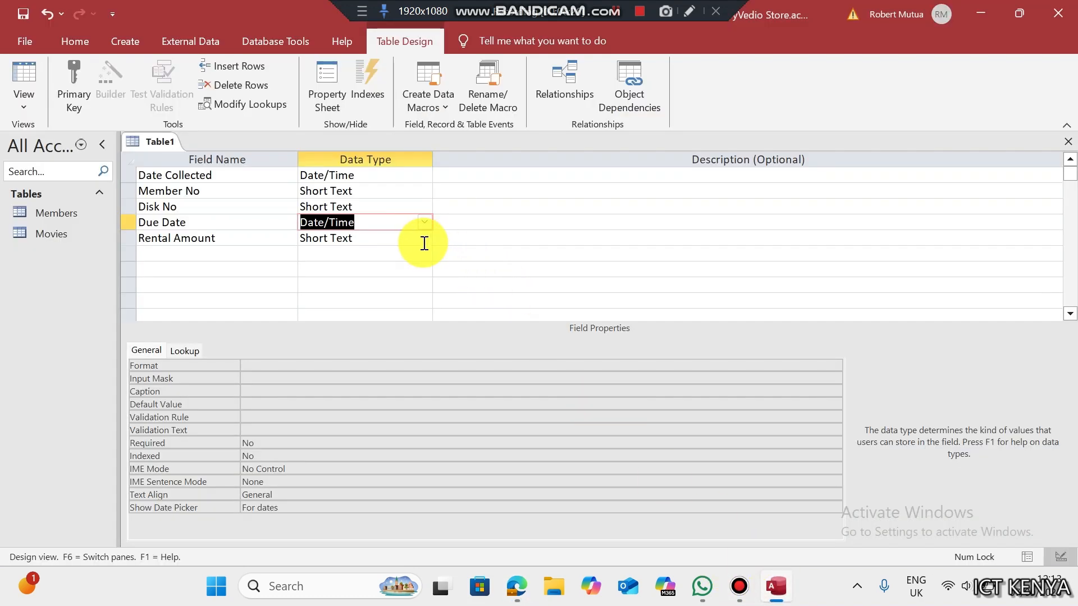
- Give both Due Date and Date Collected the Medium Date format
click(366, 365)
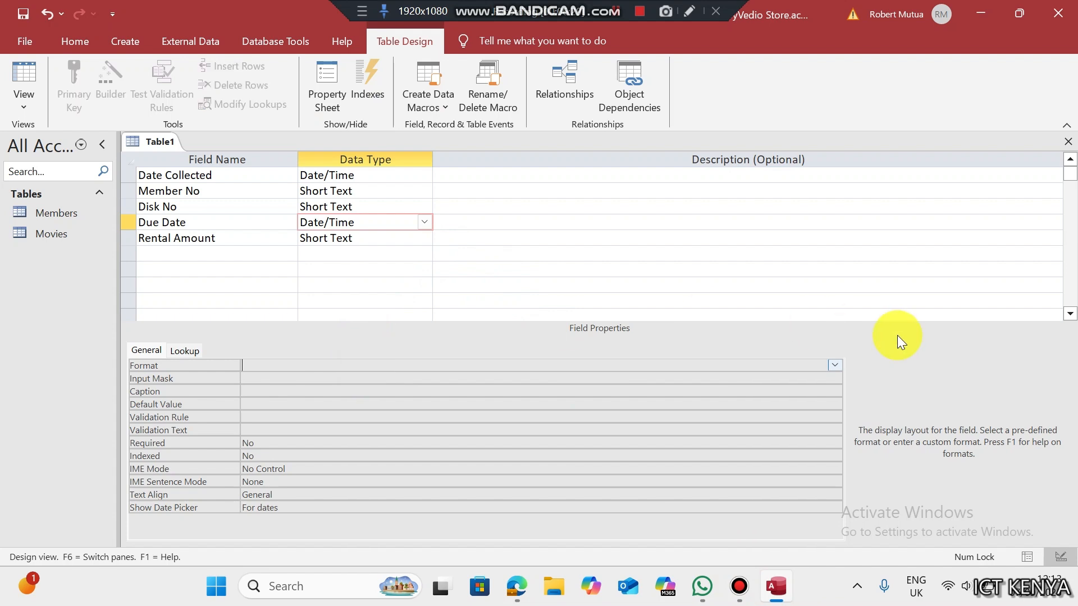
click(832, 368)
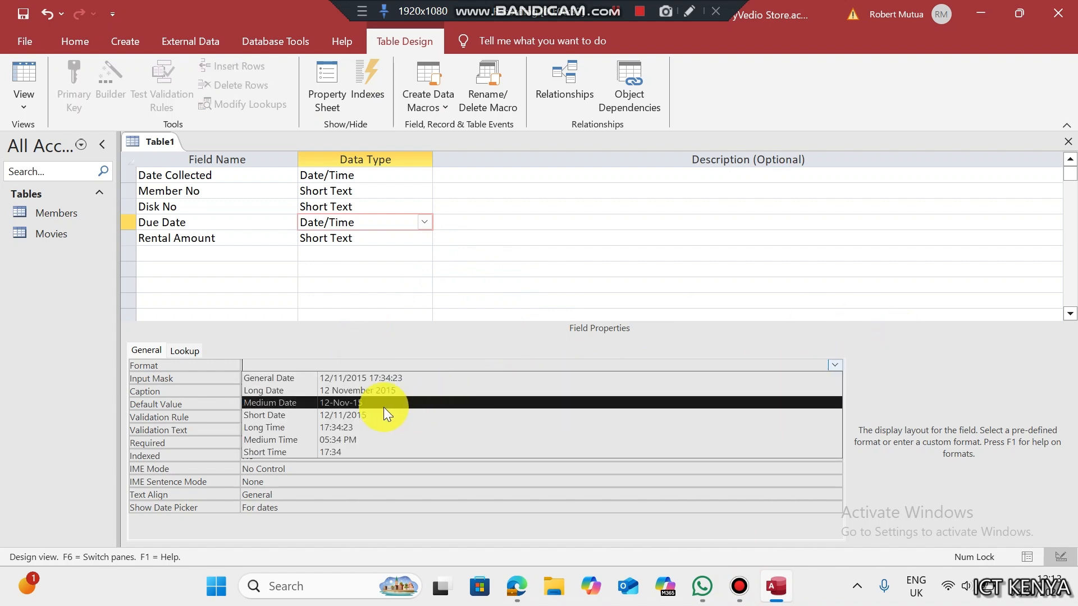
click(328, 403)
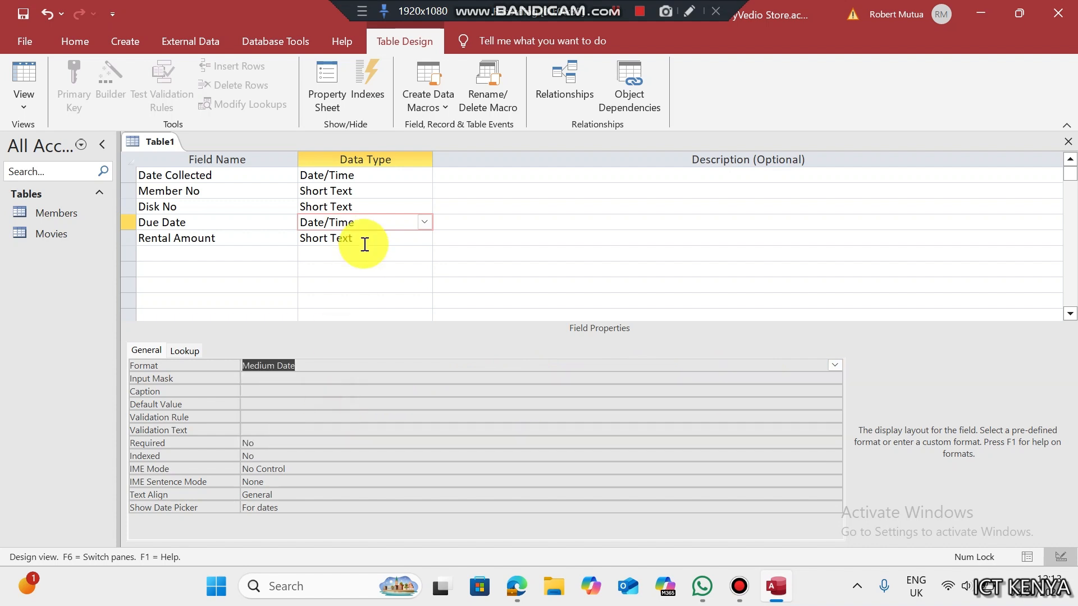
click(383, 174)
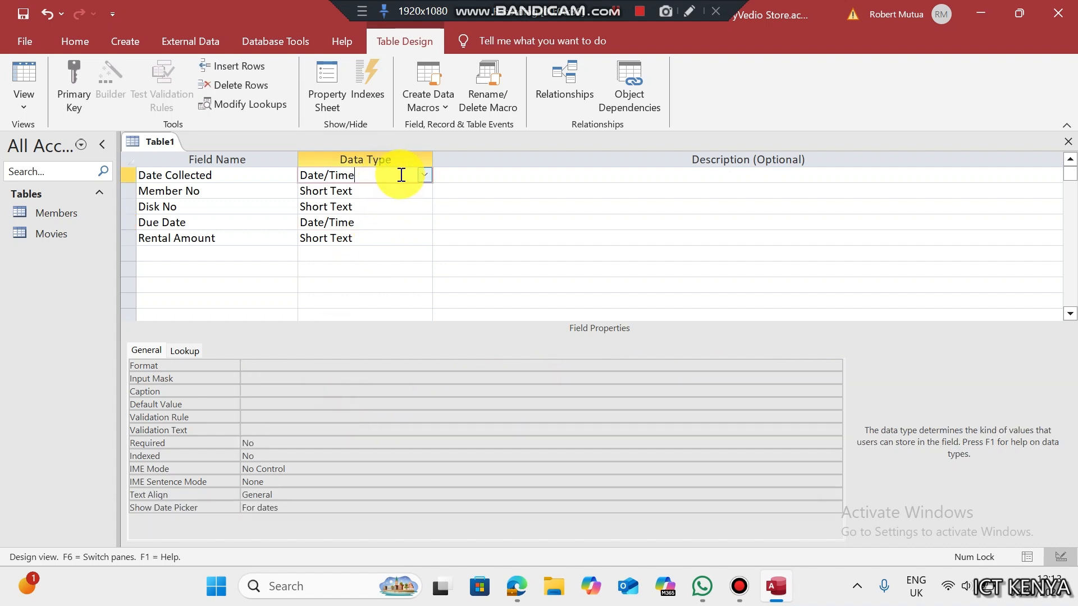
click(330, 375)
click(329, 365)
text(medium Date)
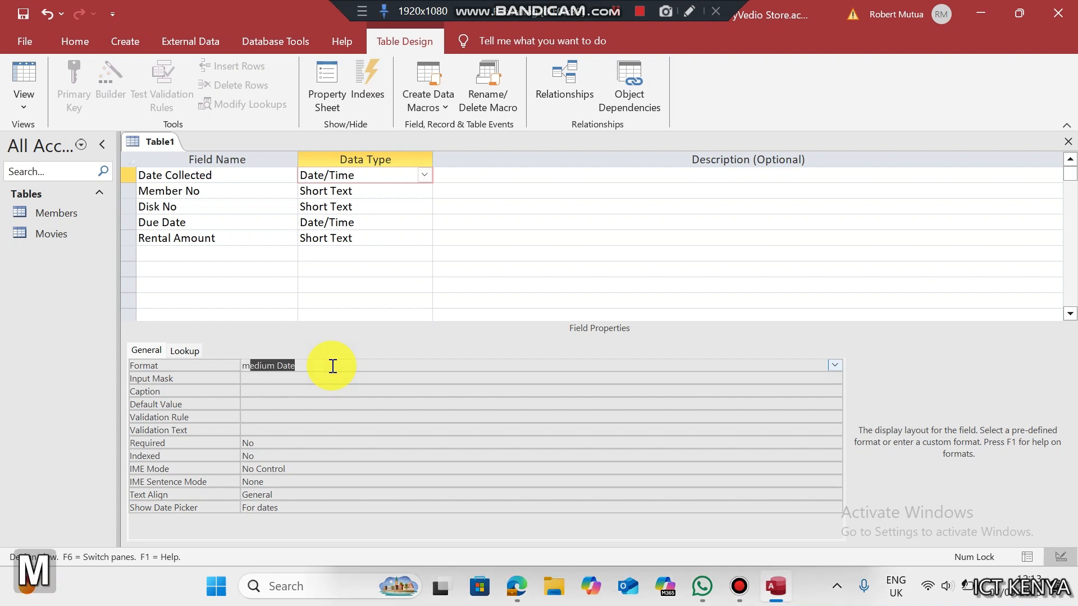
click(373, 190)
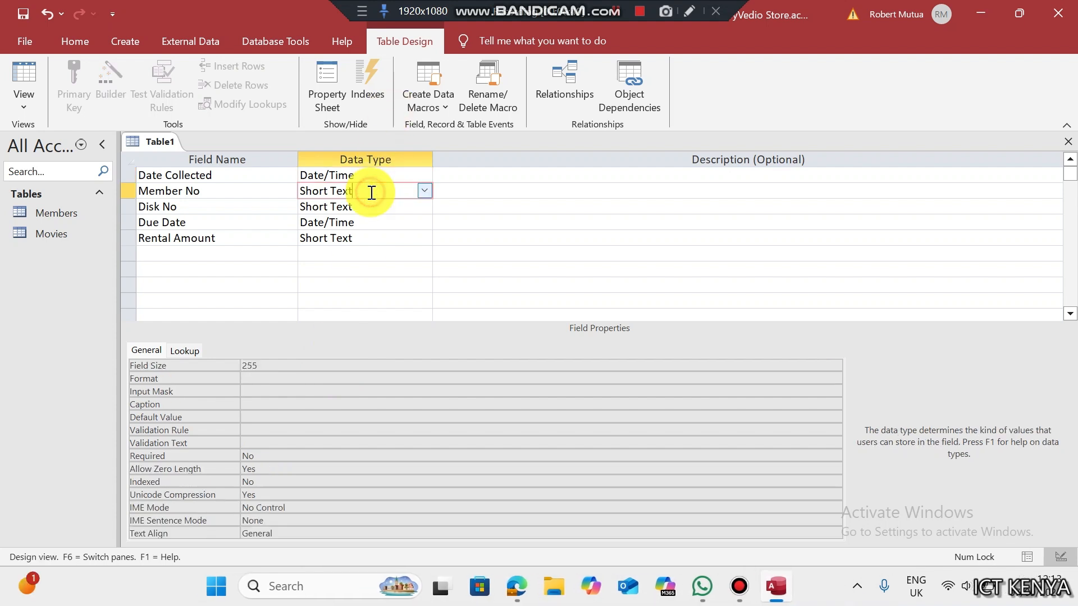
click(248, 179)
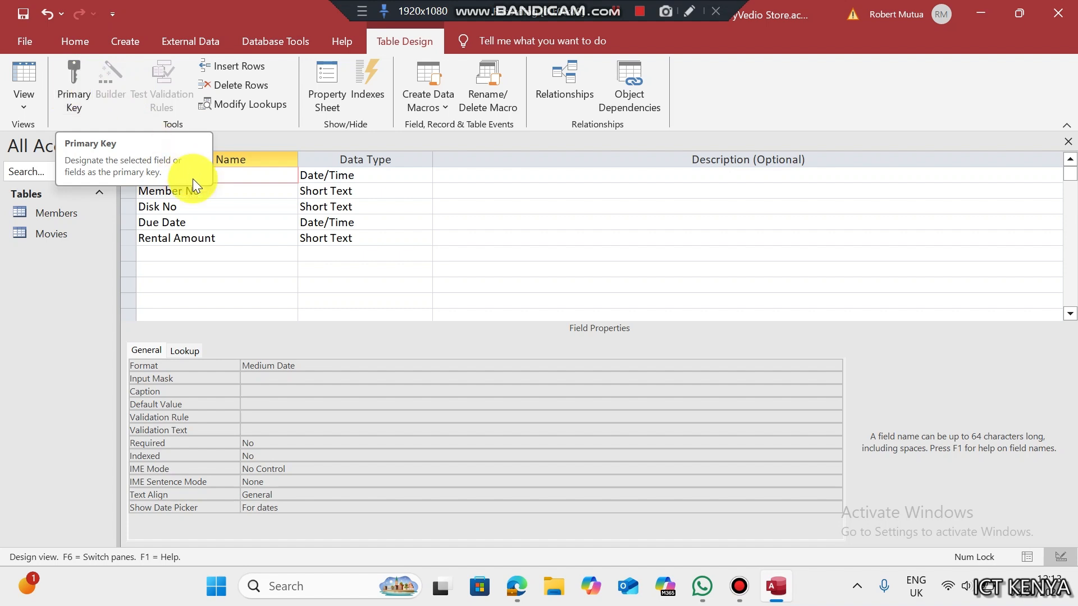
- Make Date Collected the primary key and save the table as Rental
click(75, 84)
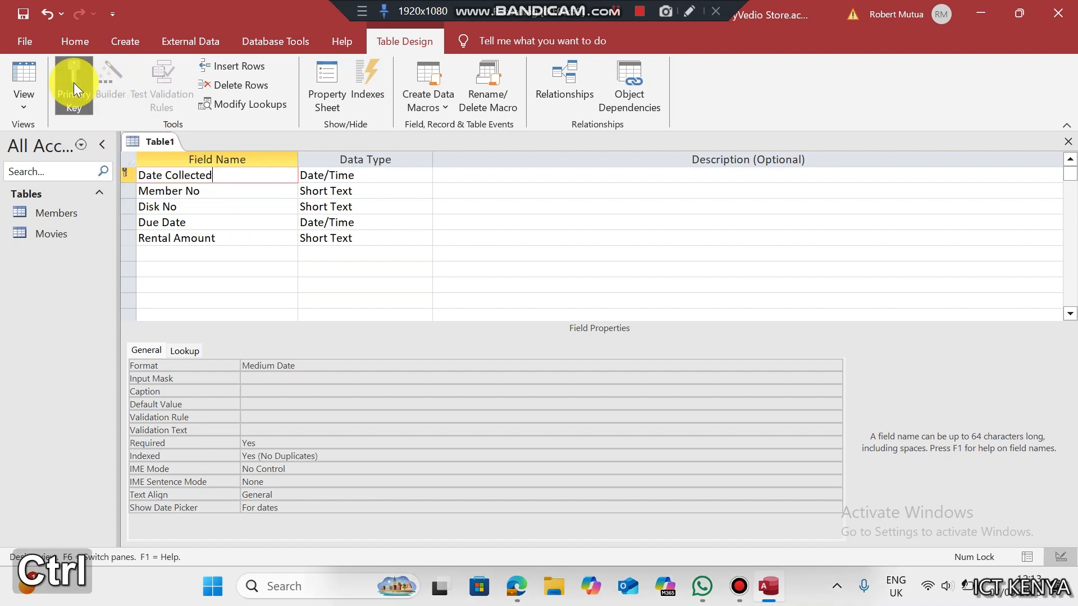
key(ctrl+s)
text(Rental)
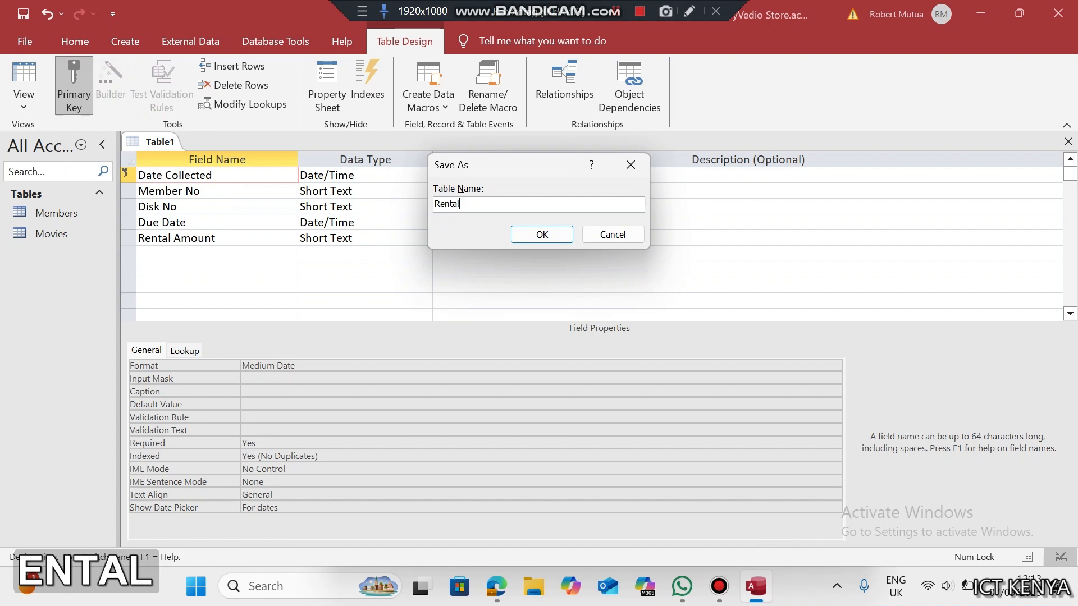
key(Return)
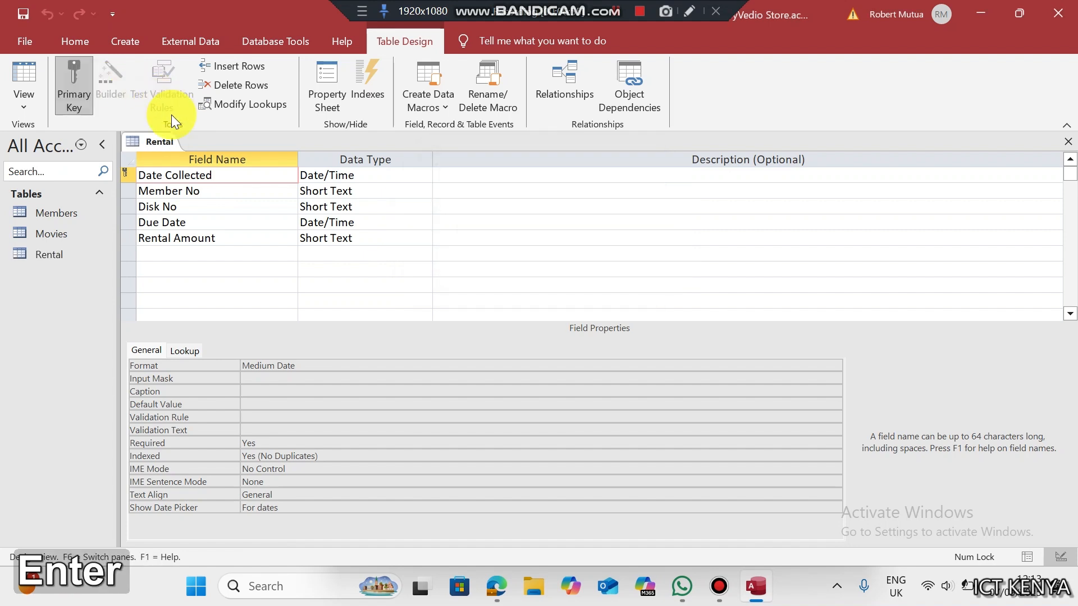
- Turn Member No into a lookup field drawing values from the Members table
click(241, 192)
click(387, 191)
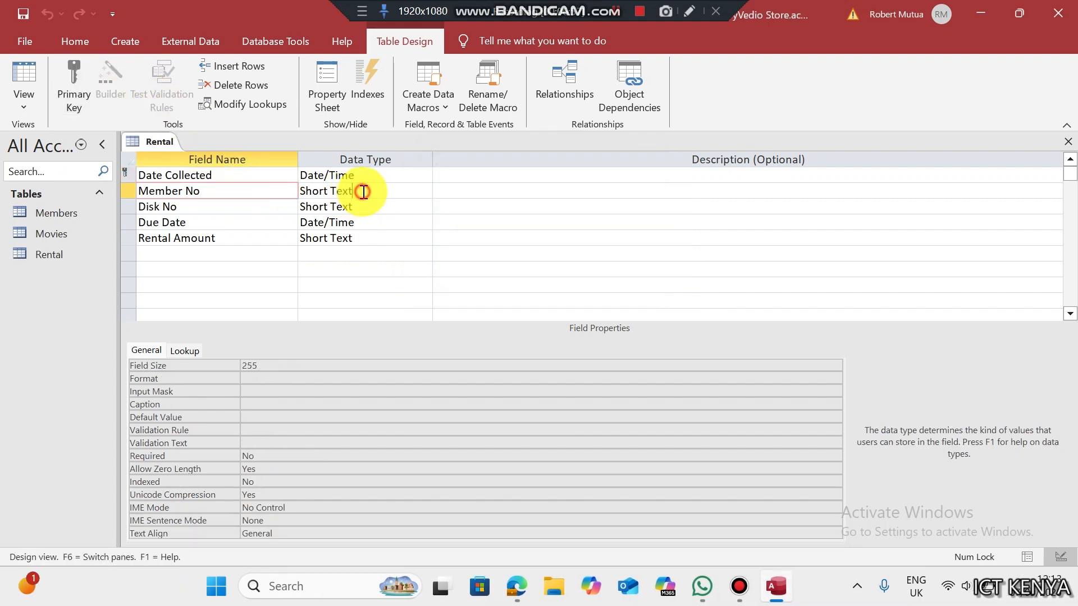
click(422, 191)
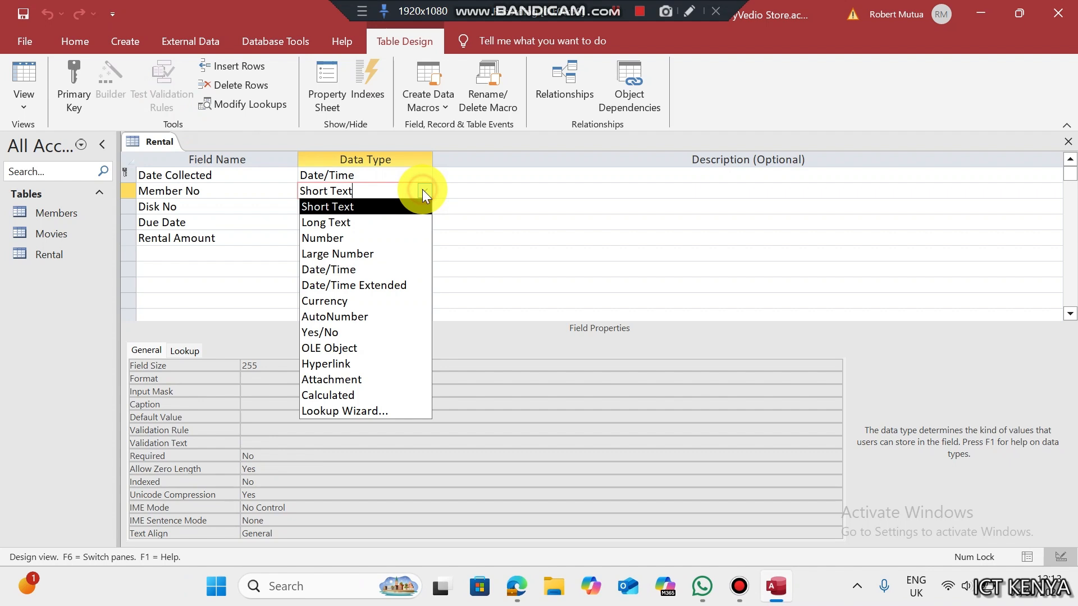
click(359, 409)
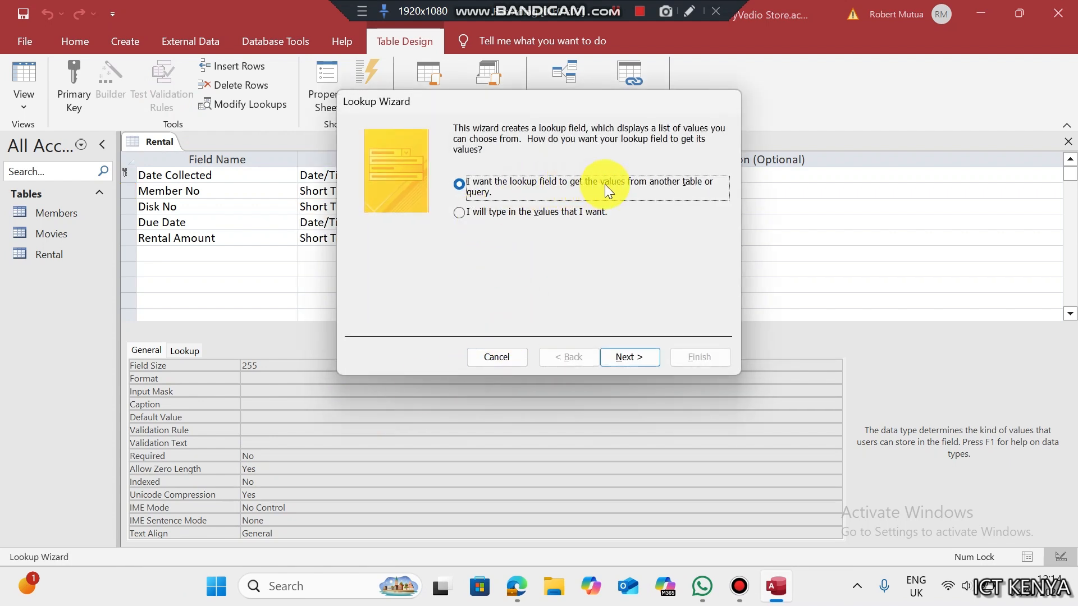
click(629, 357)
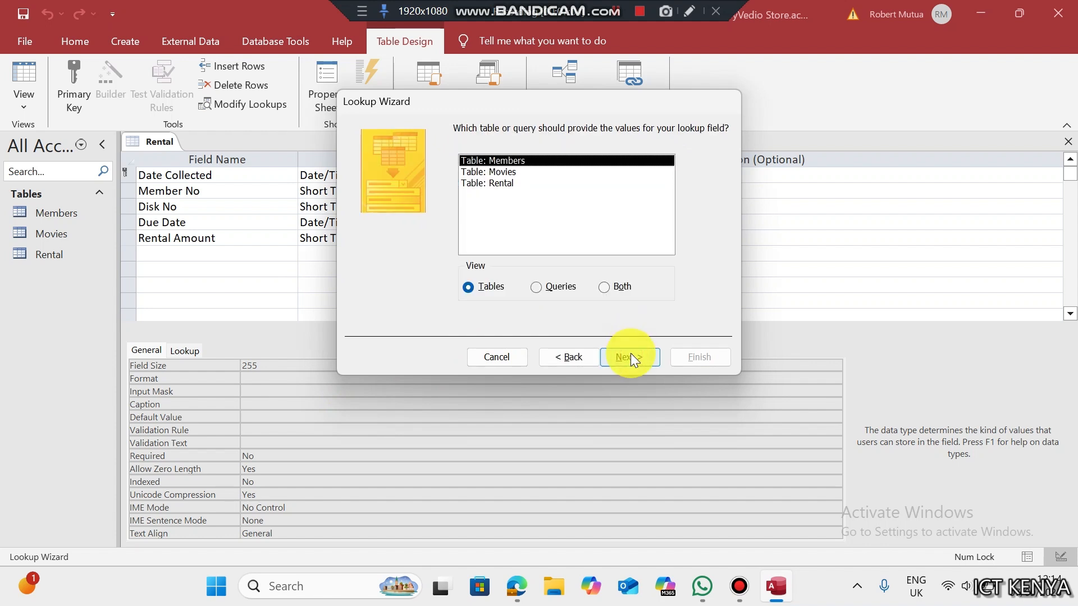
click(618, 354)
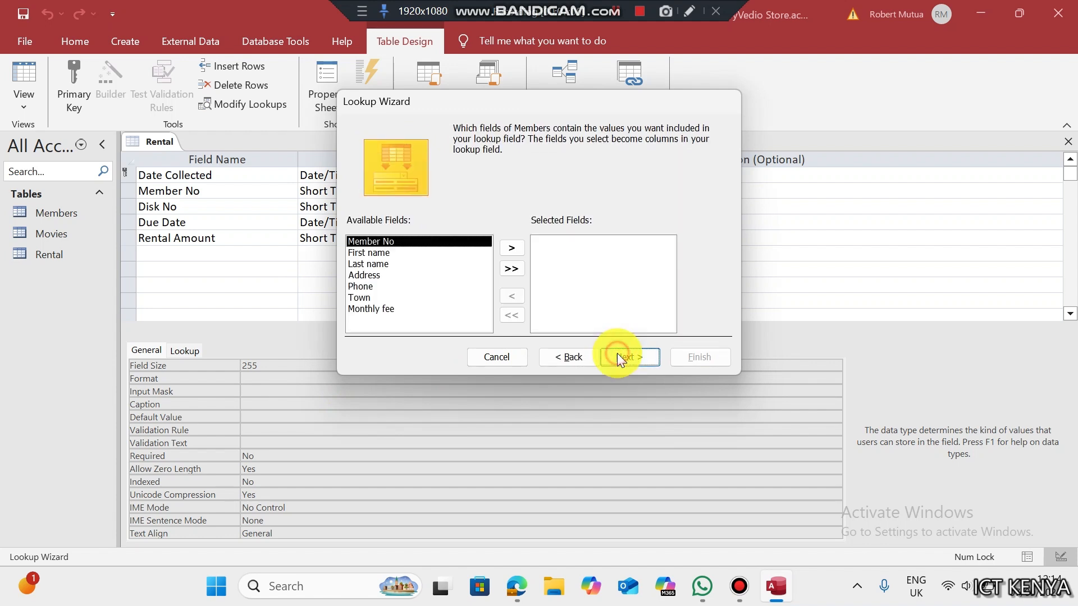
- Use Members' Member No as the lookup column, enforce data integrity, and save
click(514, 249)
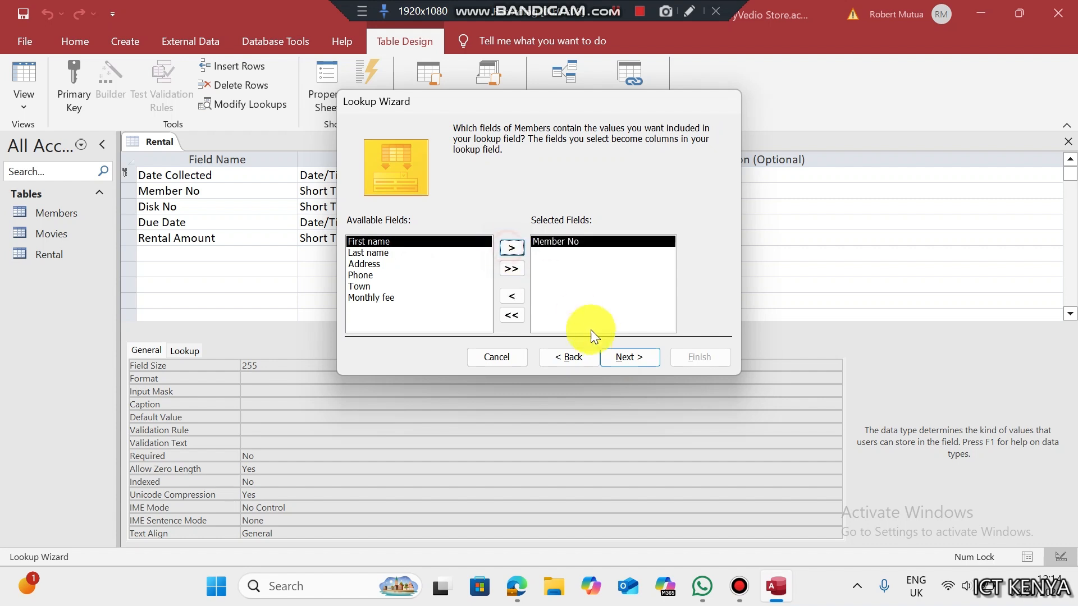
click(614, 357)
click(615, 357)
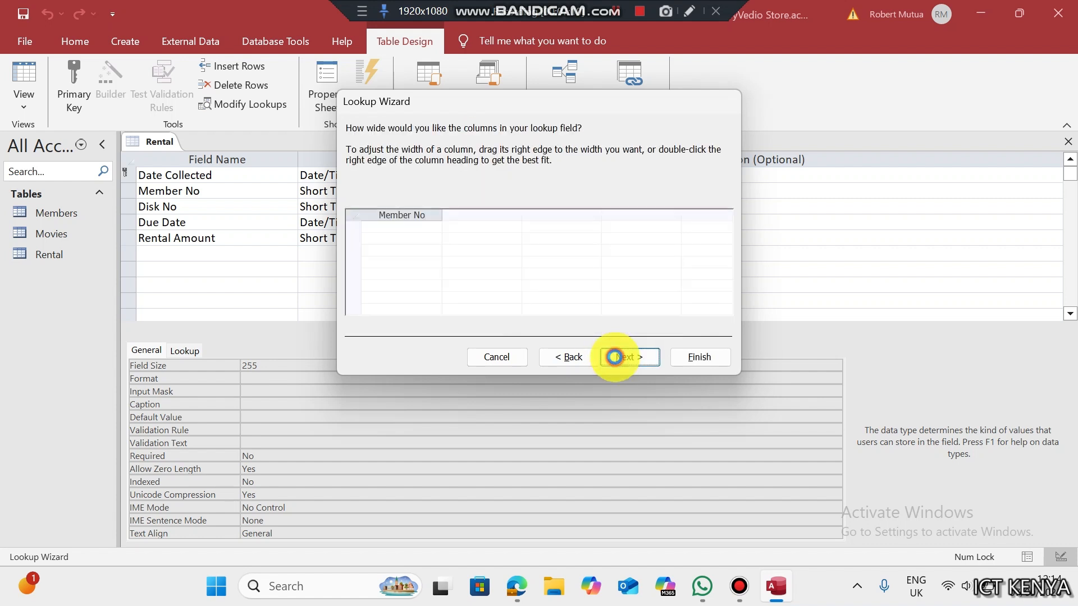
click(615, 357)
click(461, 185)
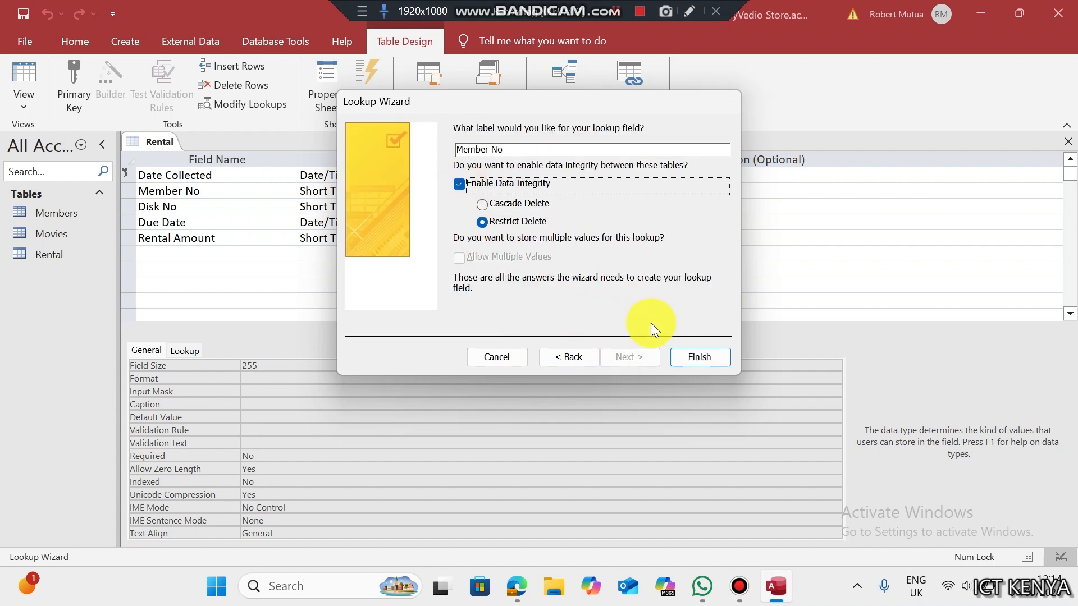
click(686, 356)
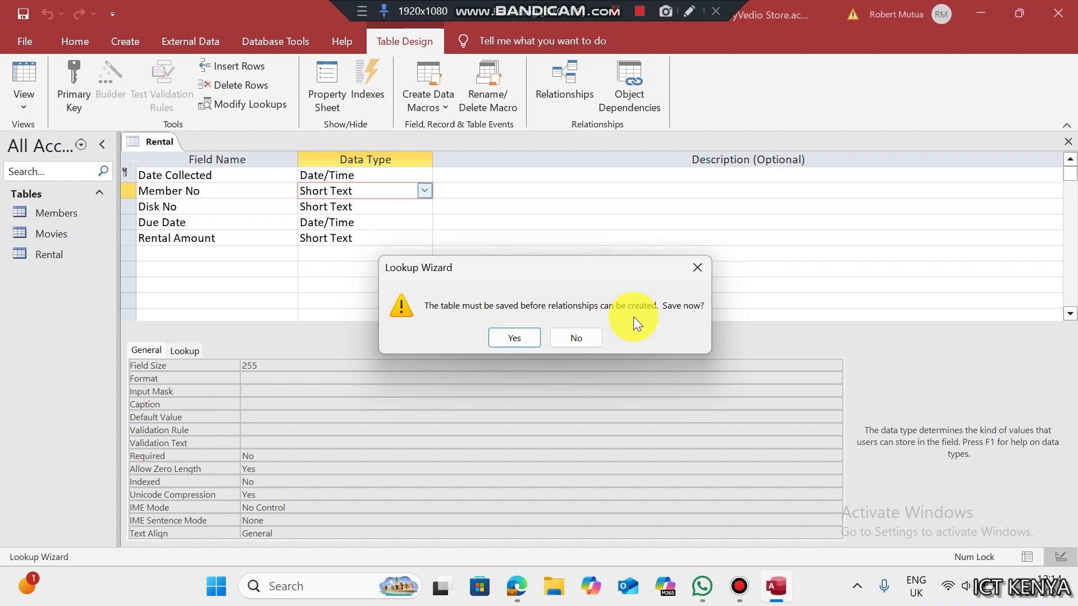
click(536, 338)
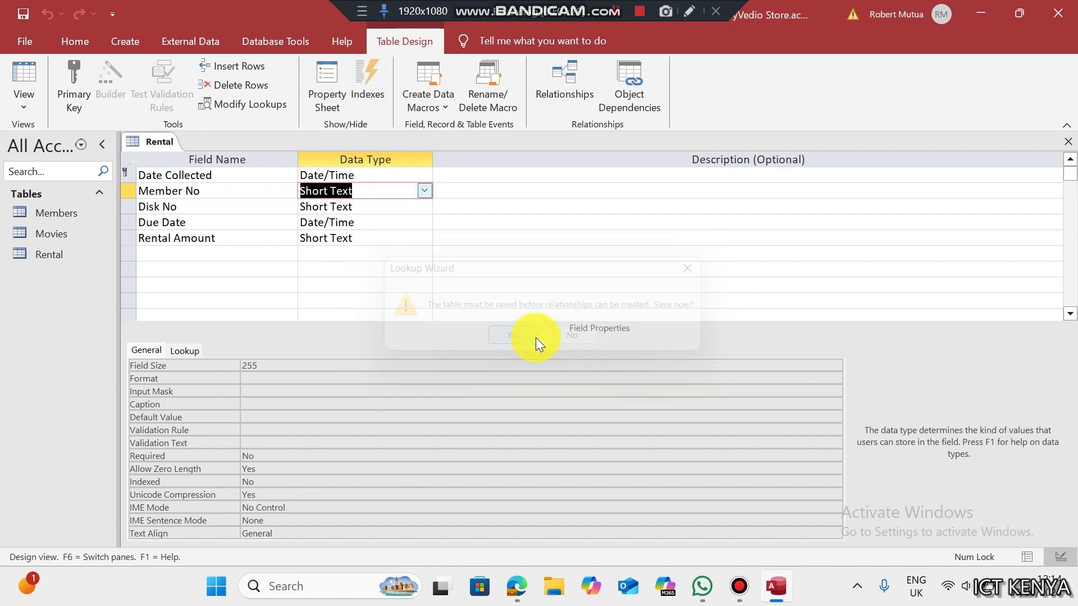
- Turn Disk No into a lookup field sourced from the Movies table
click(404, 206)
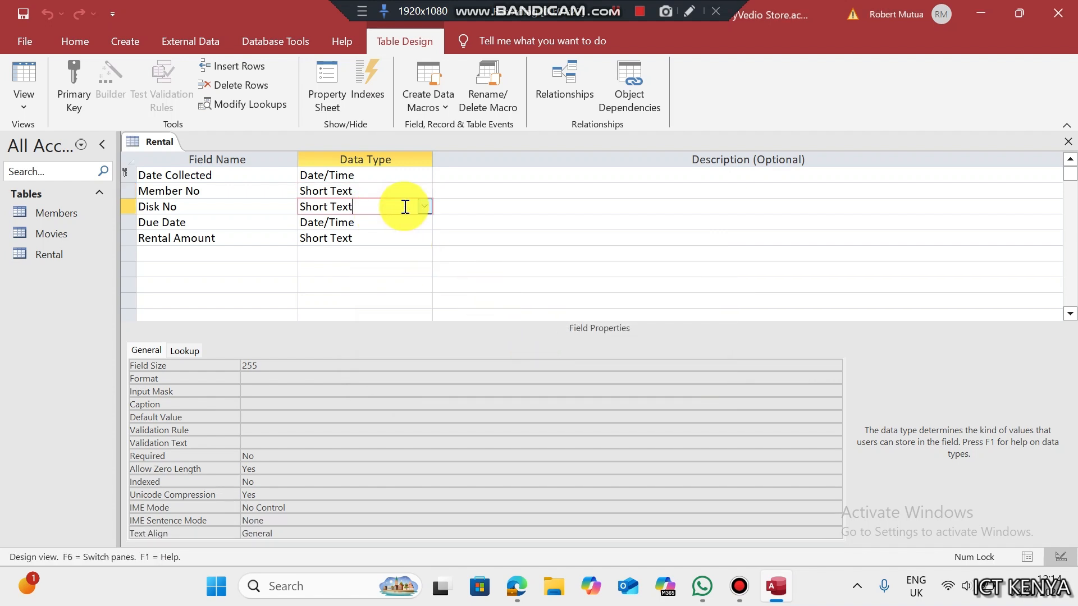
click(418, 207)
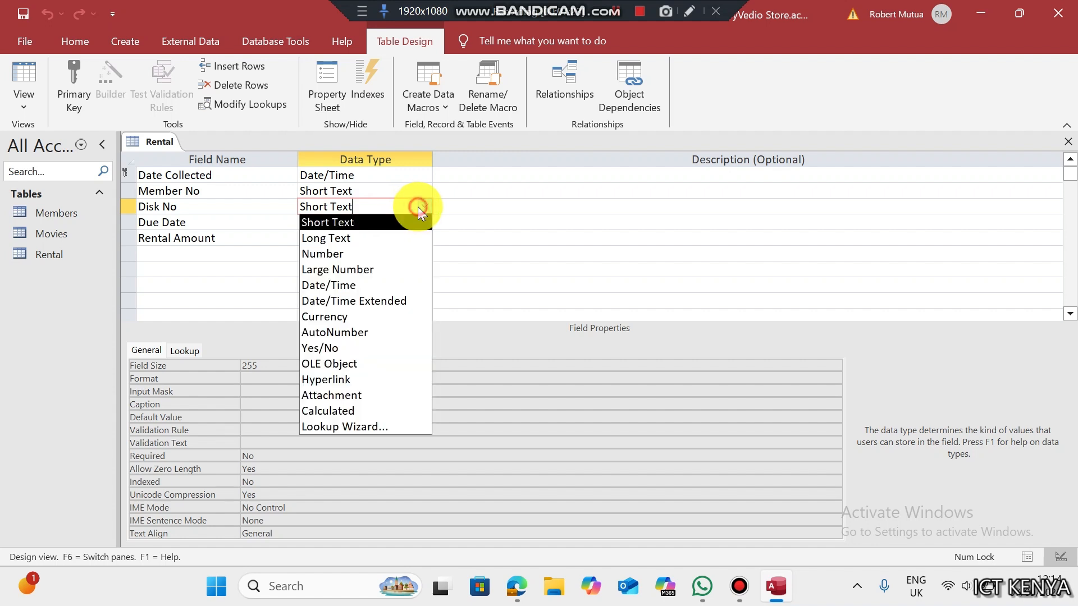
click(354, 427)
click(623, 357)
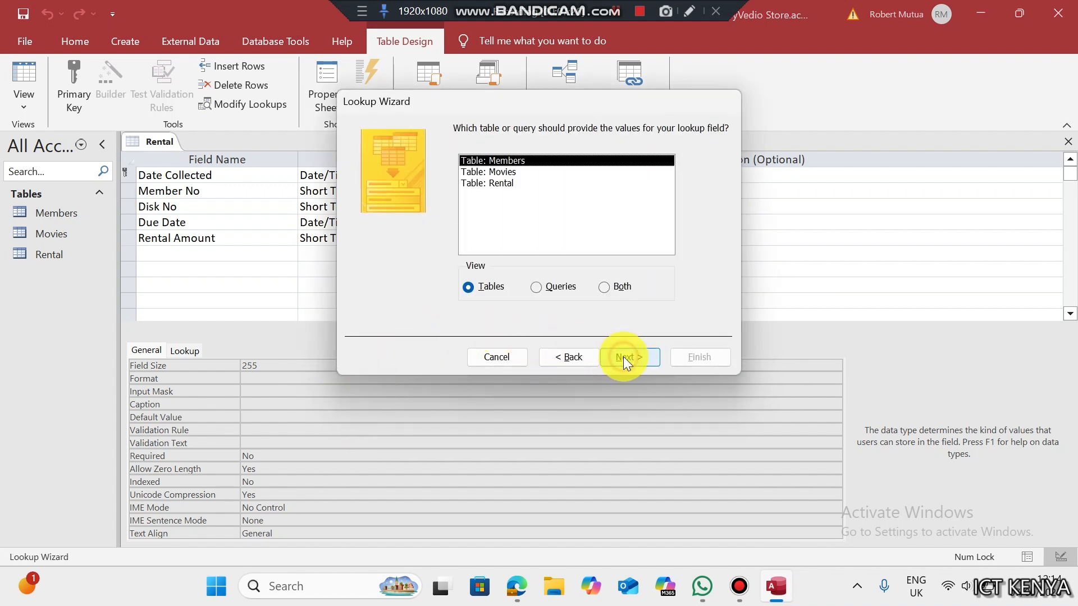
click(488, 171)
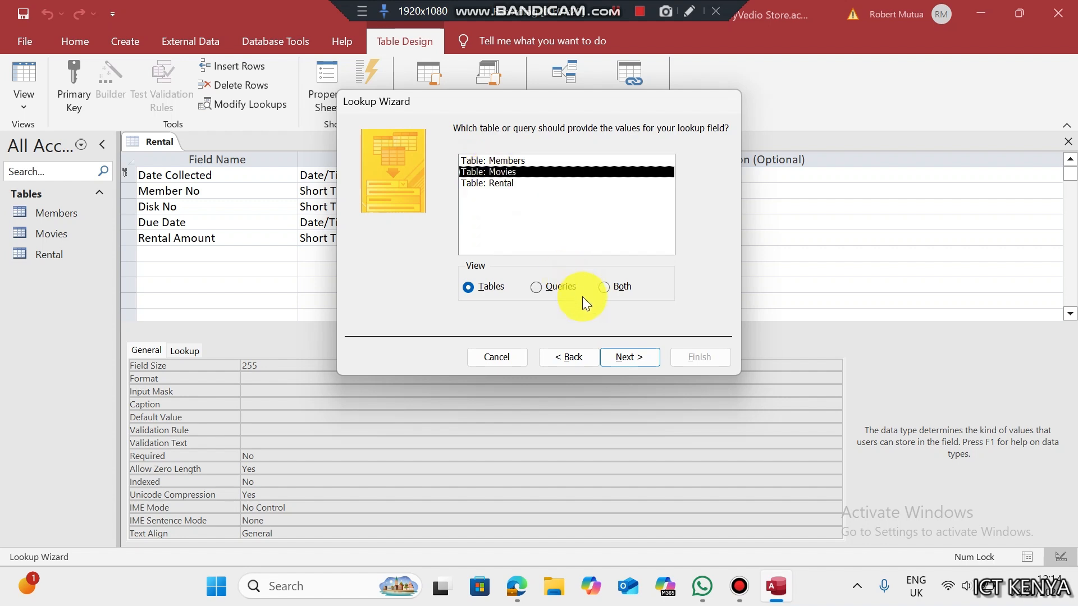
click(623, 357)
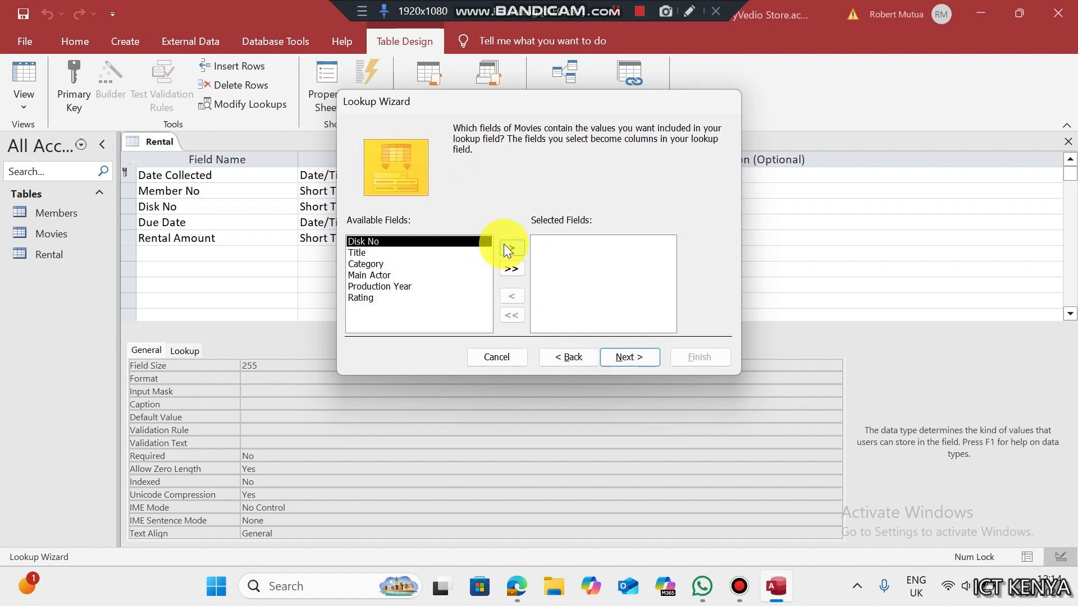
- Use Movies' Disk No as the lookup column with data integrity enforced, and save Rental
click(511, 248)
click(621, 357)
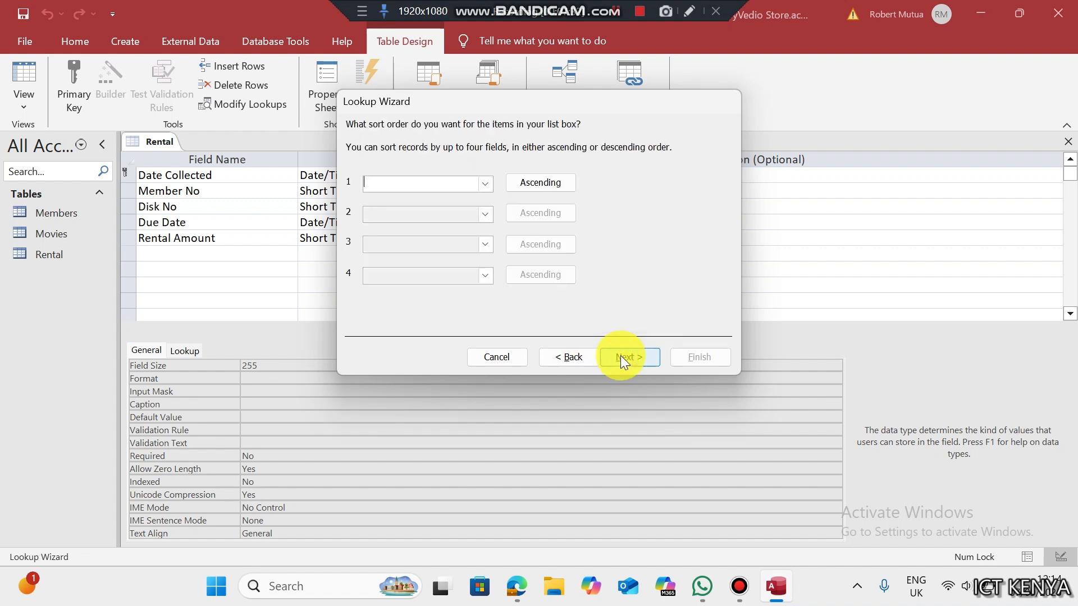
click(621, 357)
click(620, 354)
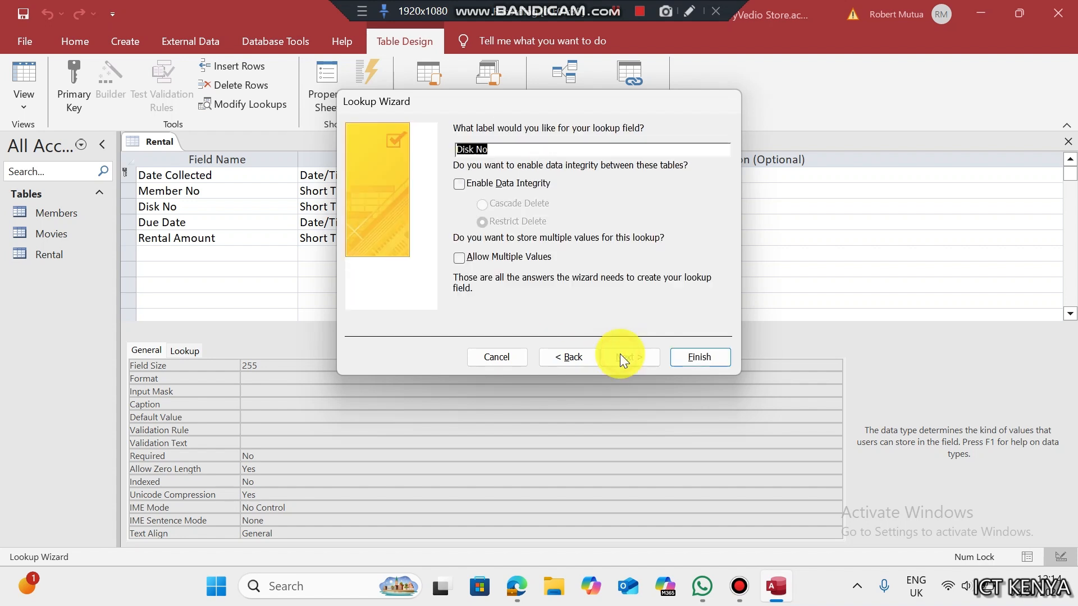
click(458, 185)
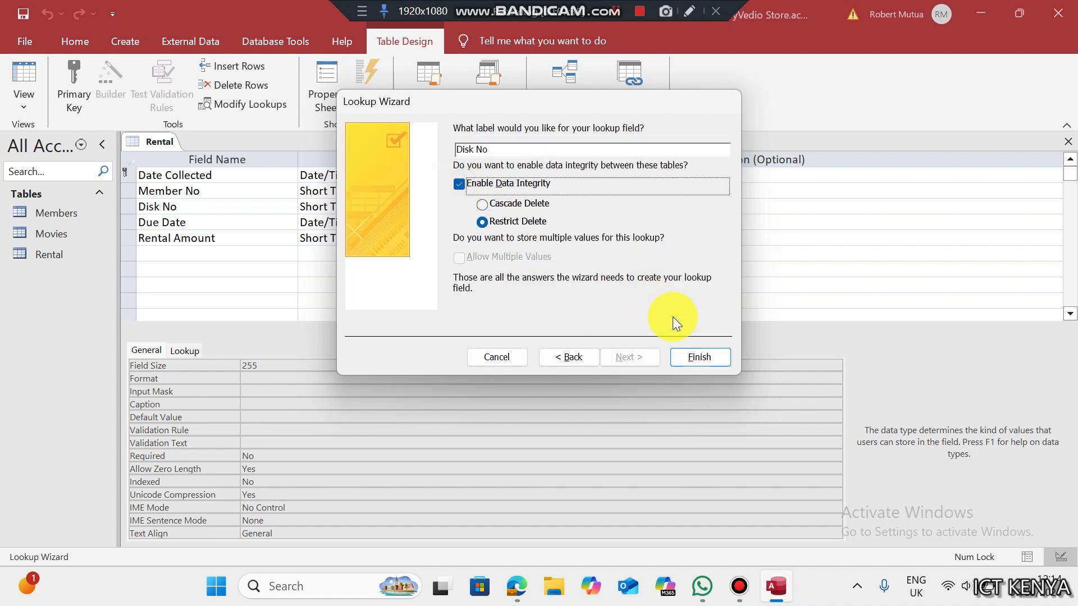
click(693, 357)
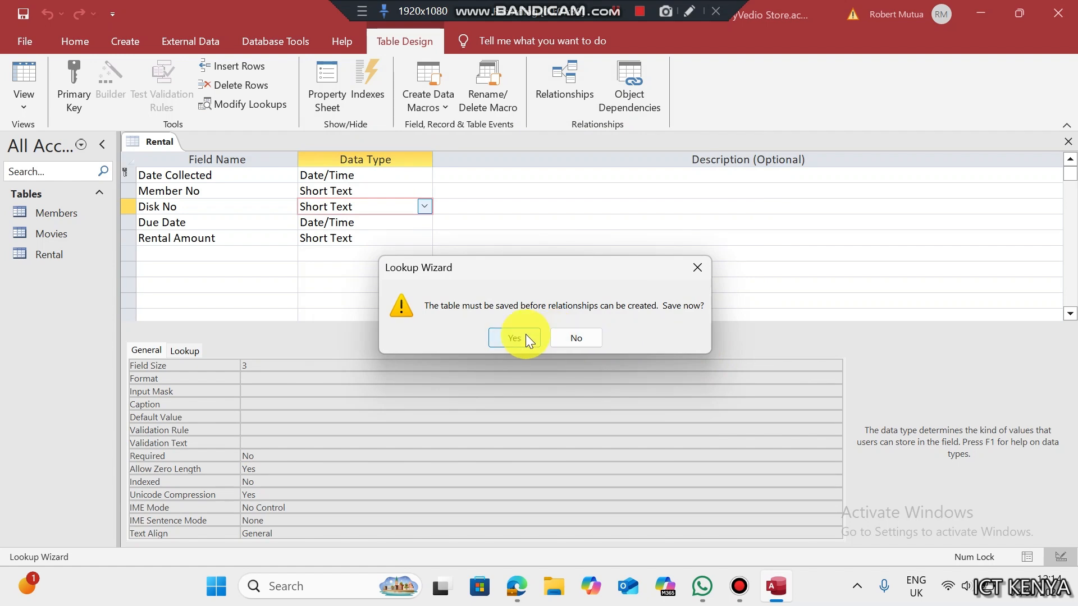
click(525, 336)
- Make Rental Amount a Currency field with Currency format and save the design
click(515, 368)
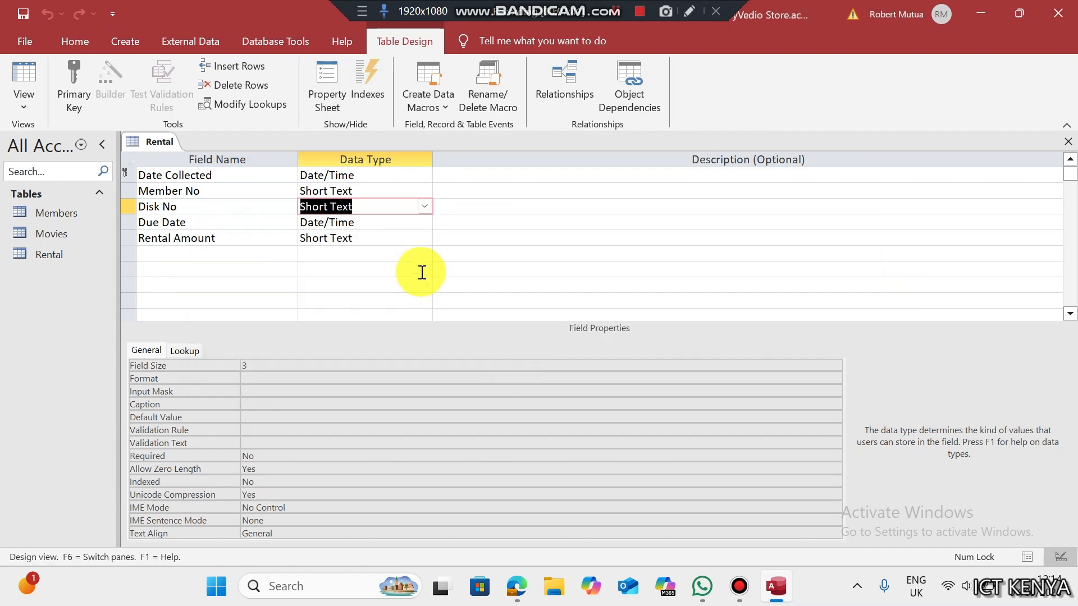
click(387, 240)
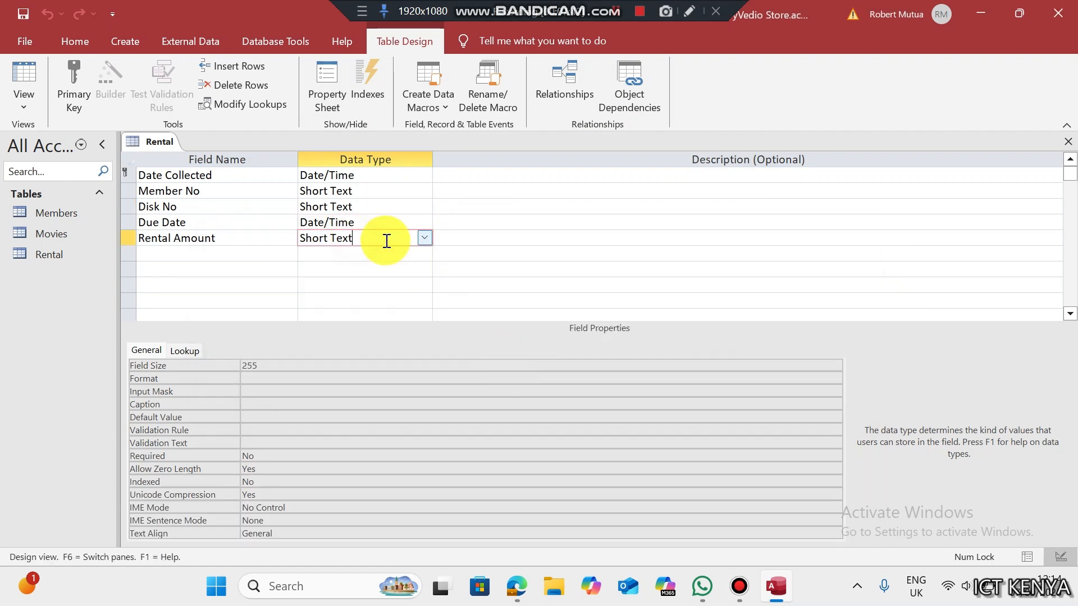
click(424, 237)
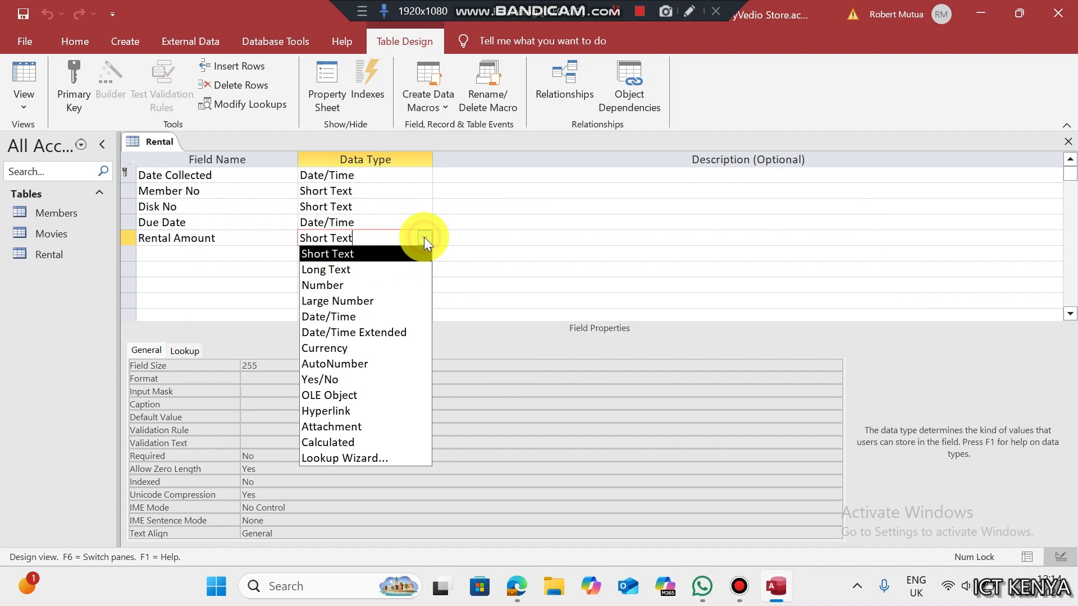
click(365, 348)
click(368, 363)
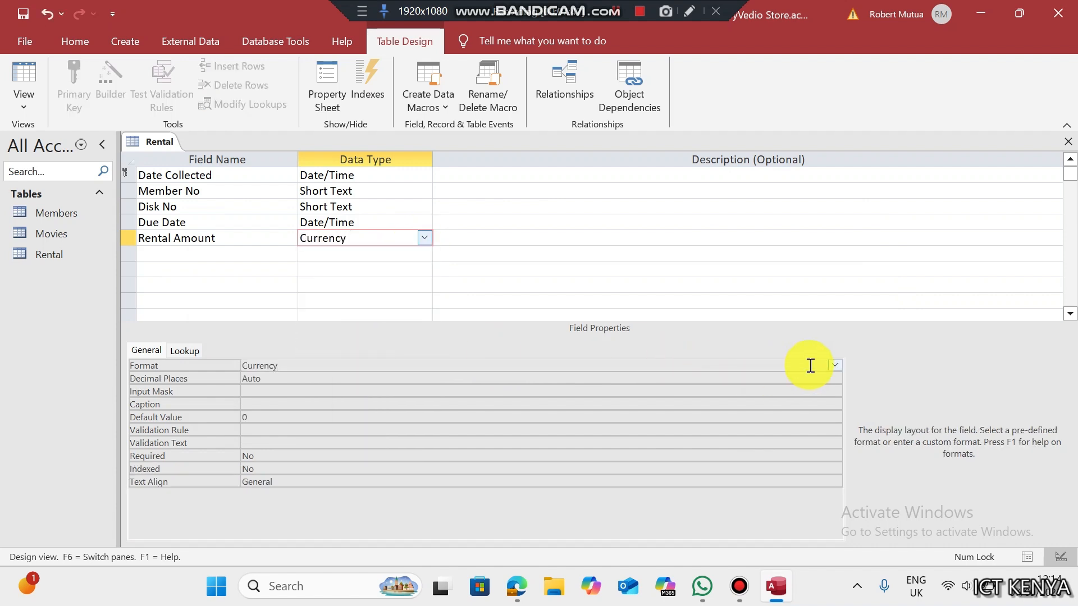
click(834, 365)
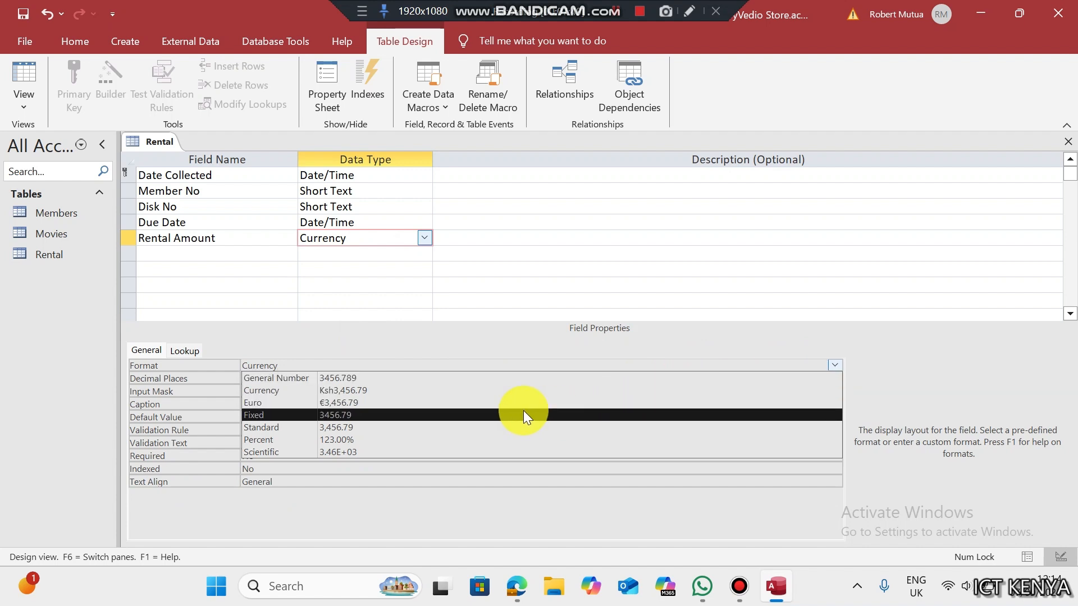
click(463, 394)
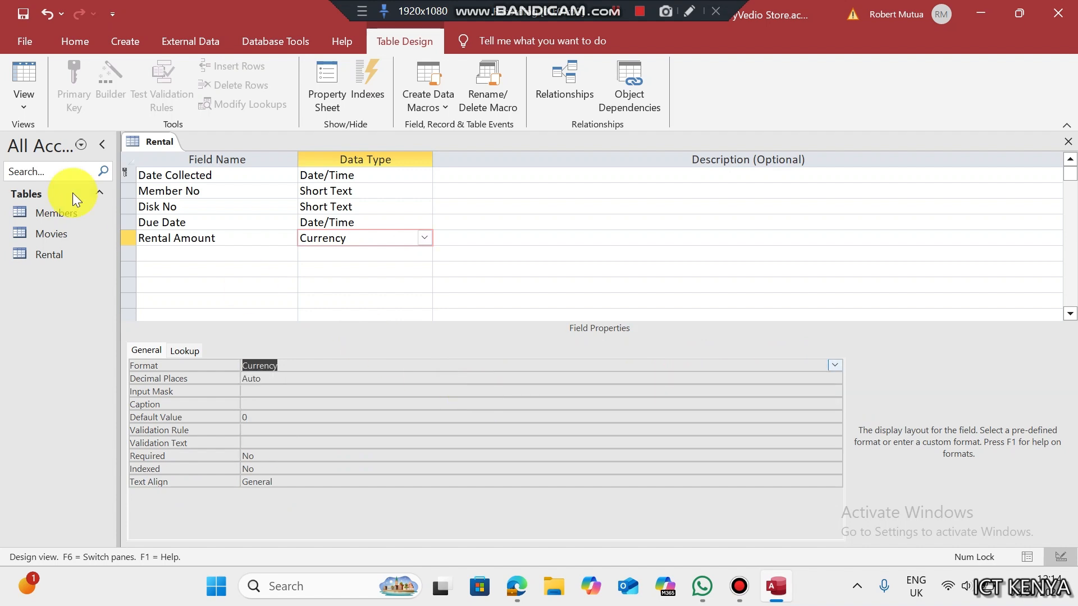
key(ctrl+s)
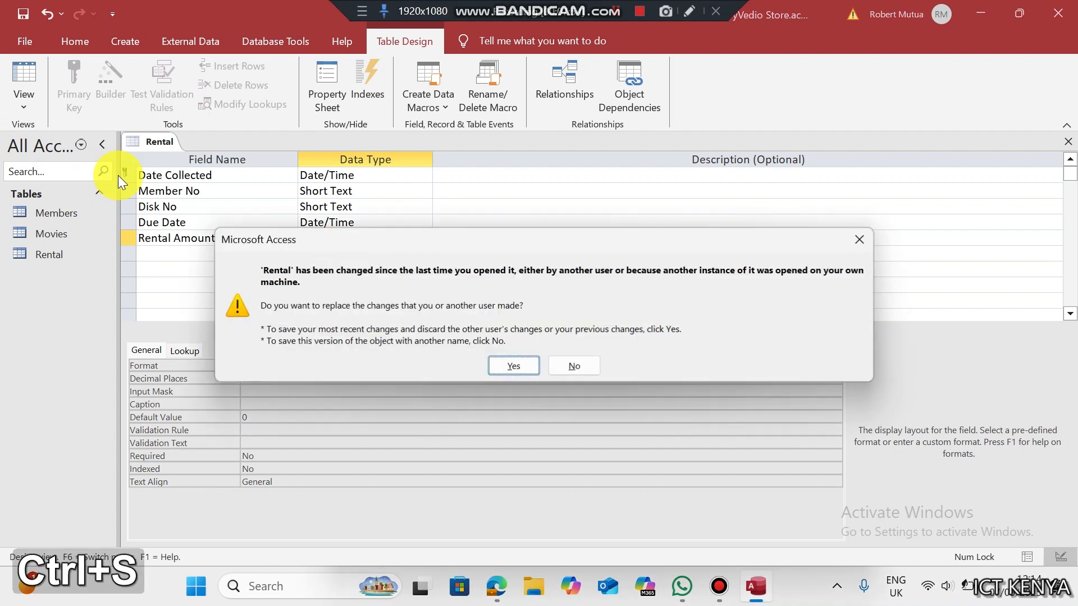
click(514, 365)
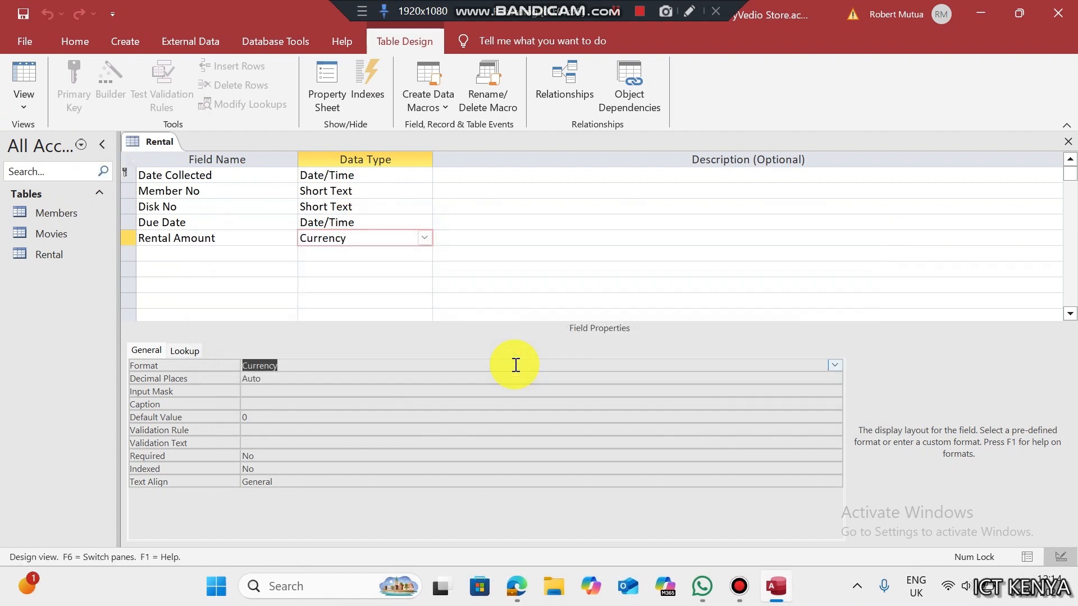
- Set Rental Amount to 0 decimal places and recheck the RENTAL table in the PDF
click(500, 379)
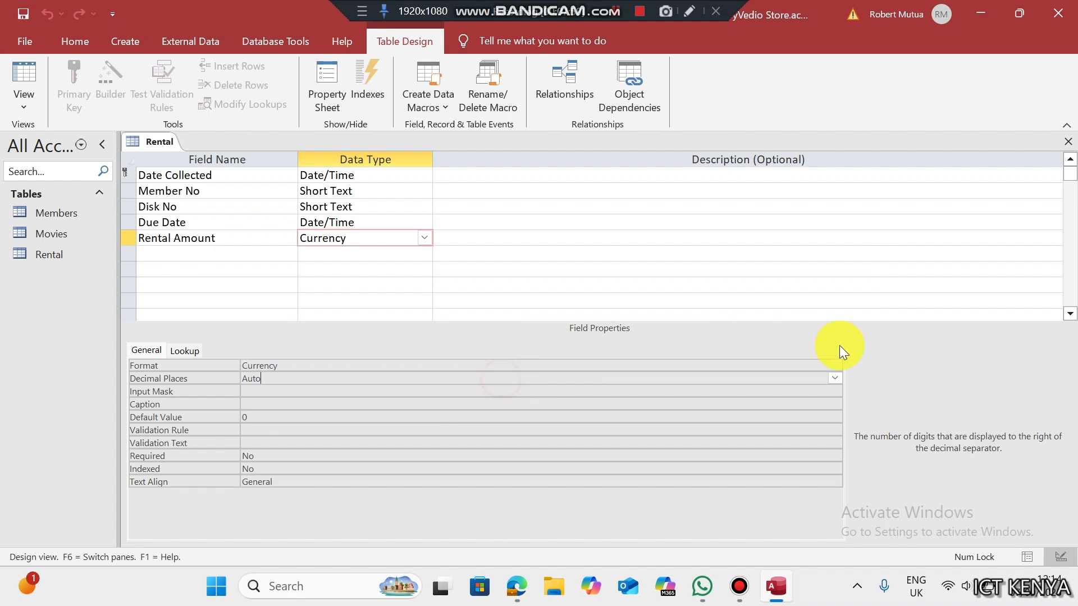
click(834, 378)
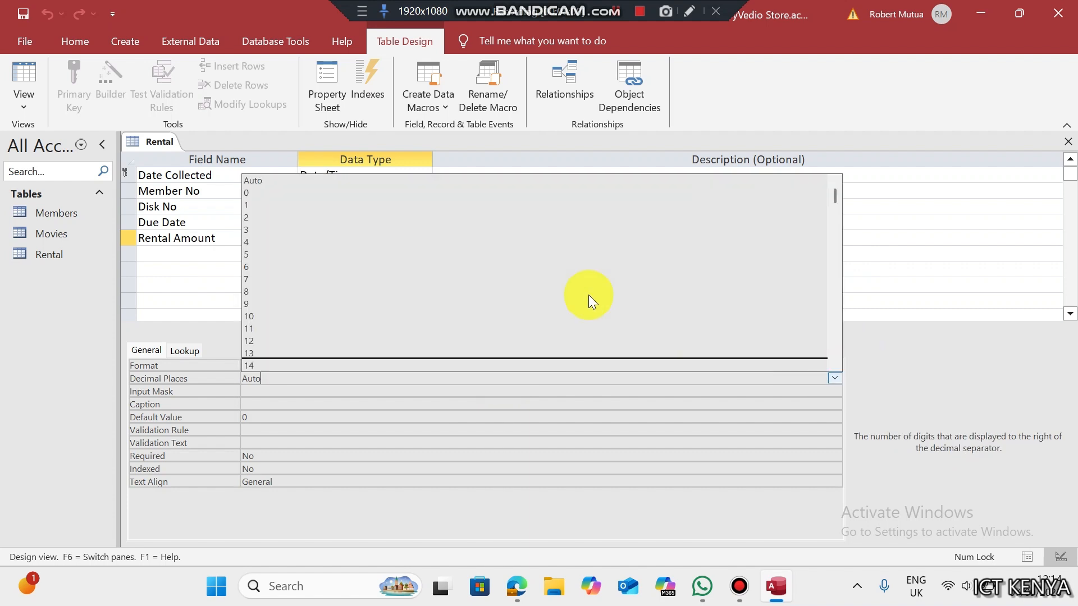
click(398, 193)
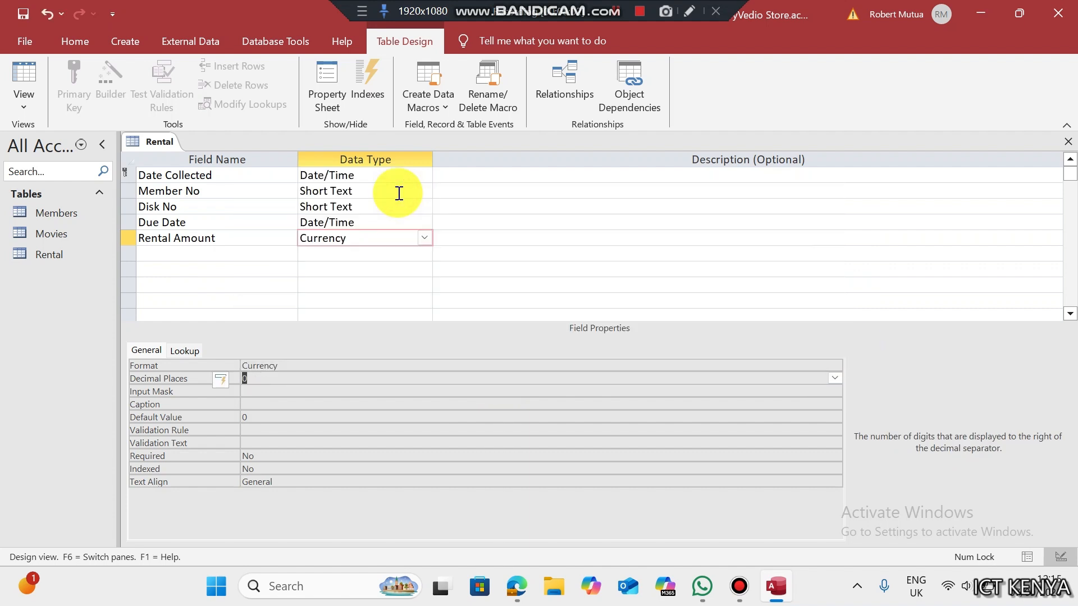
click(515, 586)
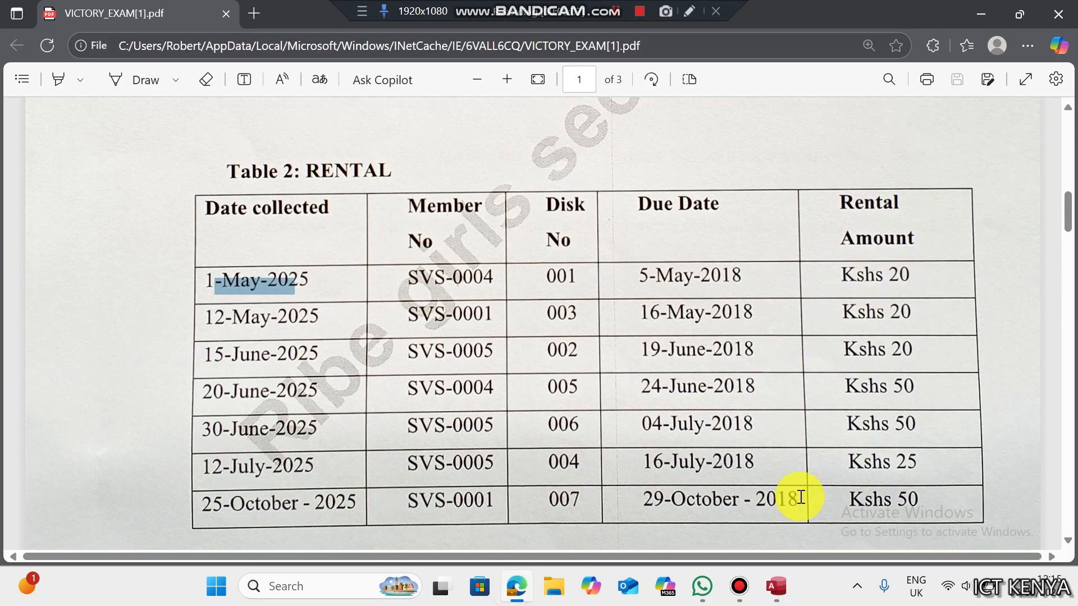
- Close all open objects, saving the Rental table design changes
click(777, 587)
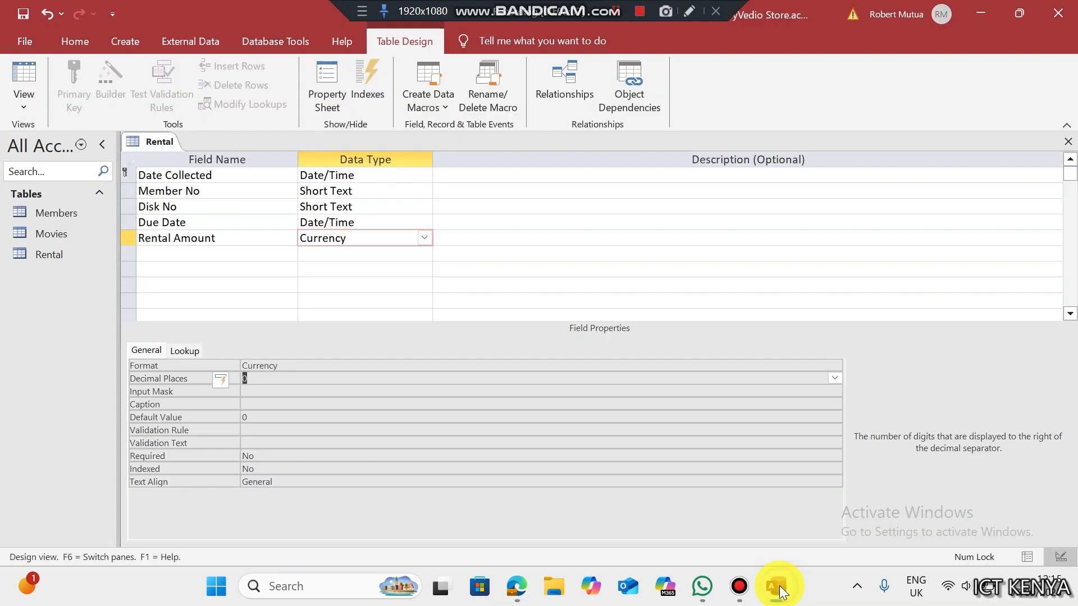
right_click(163, 147)
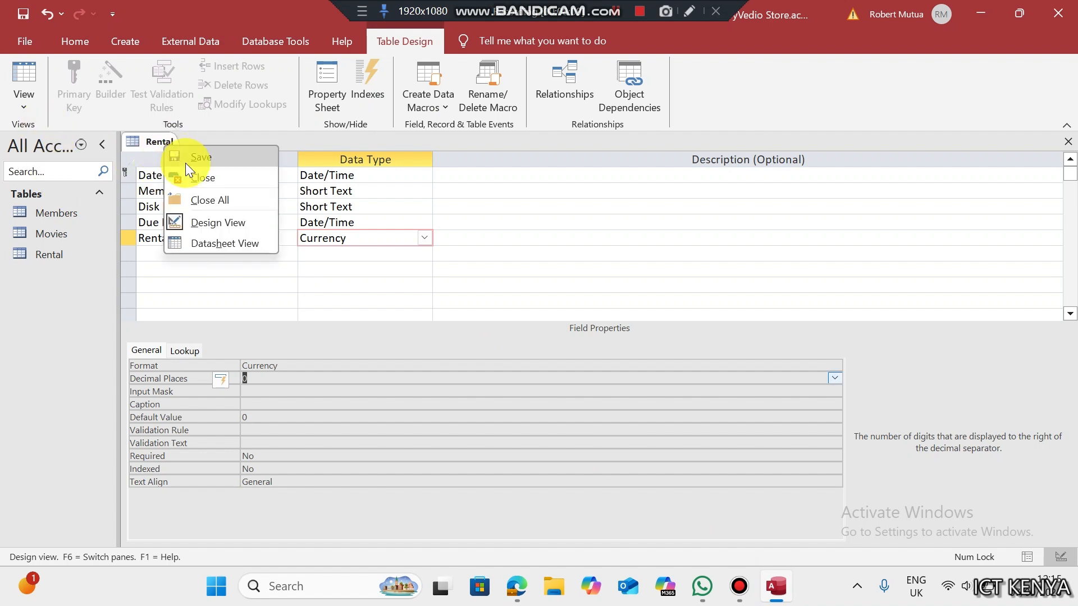
click(204, 197)
click(461, 332)
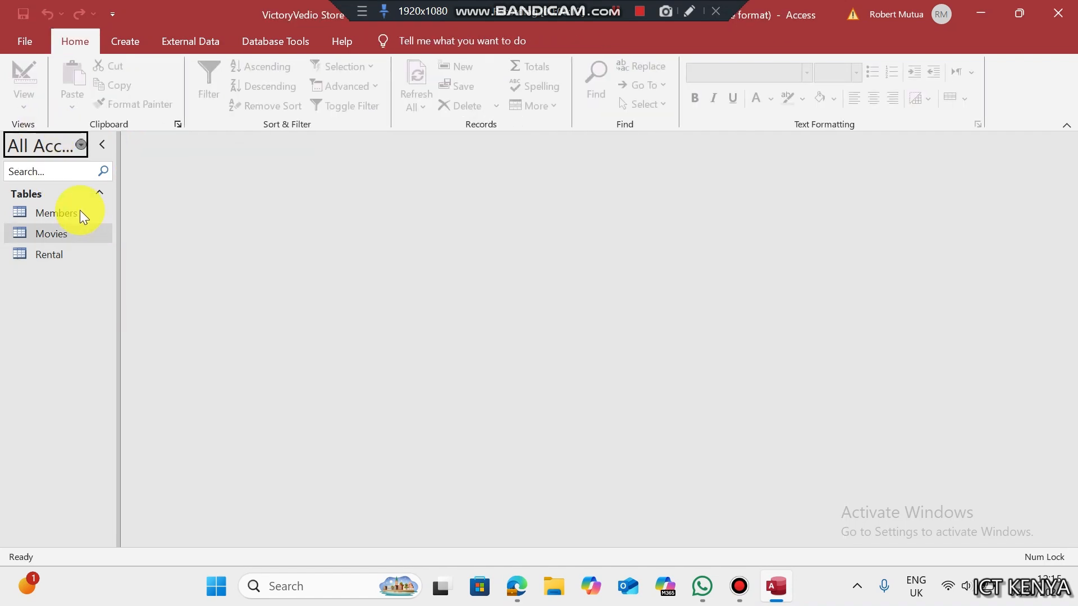
- In the Members design, set Monthly fee to 0 decimal places, save, and close it
double_click(78, 212)
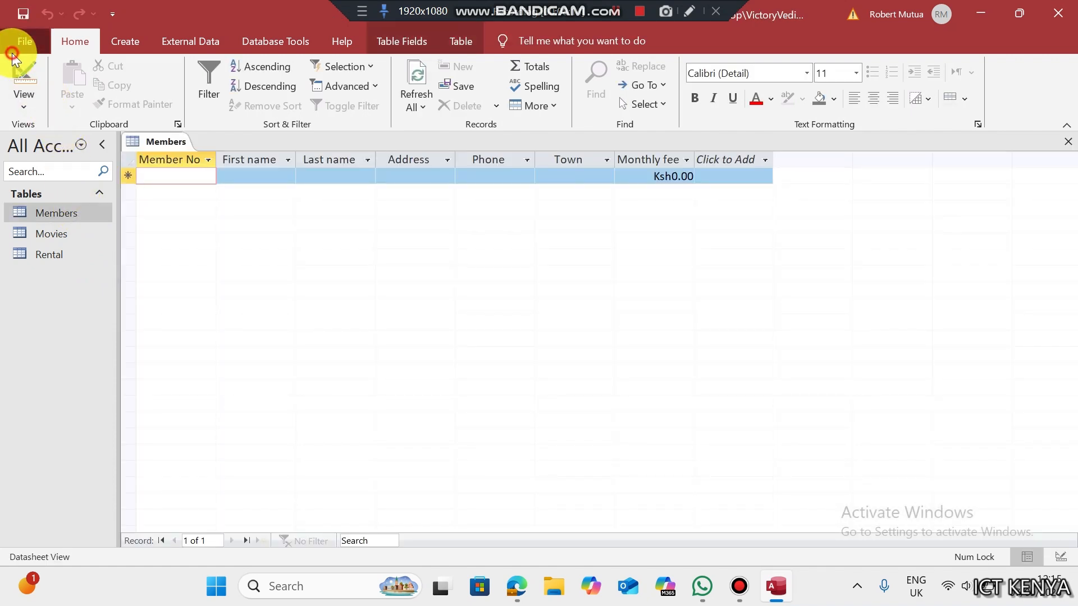
click(12, 54)
key(Escape)
click(24, 73)
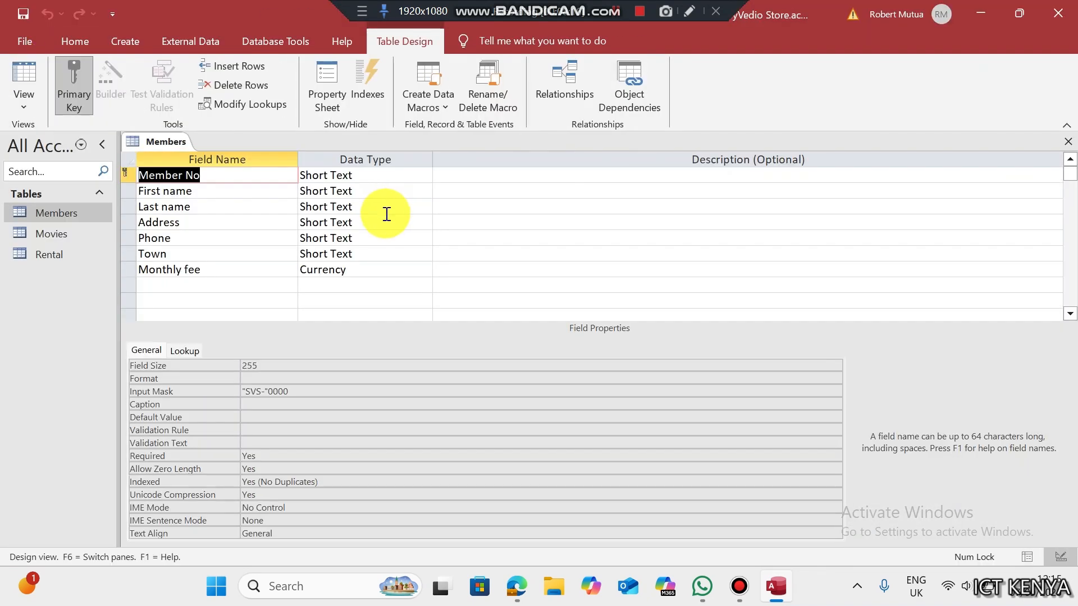
click(351, 272)
click(320, 383)
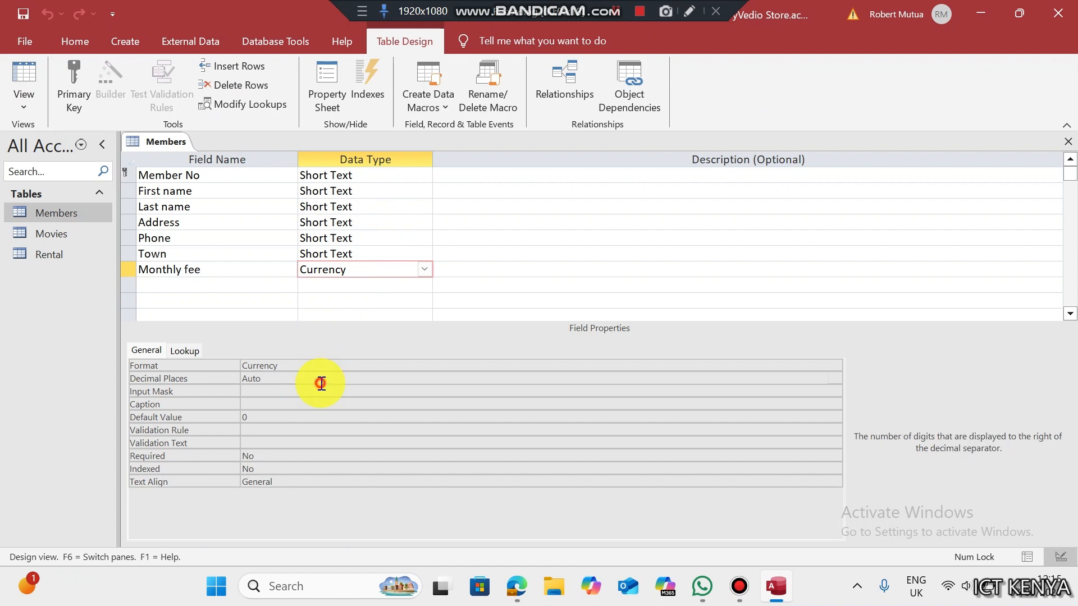
click(835, 378)
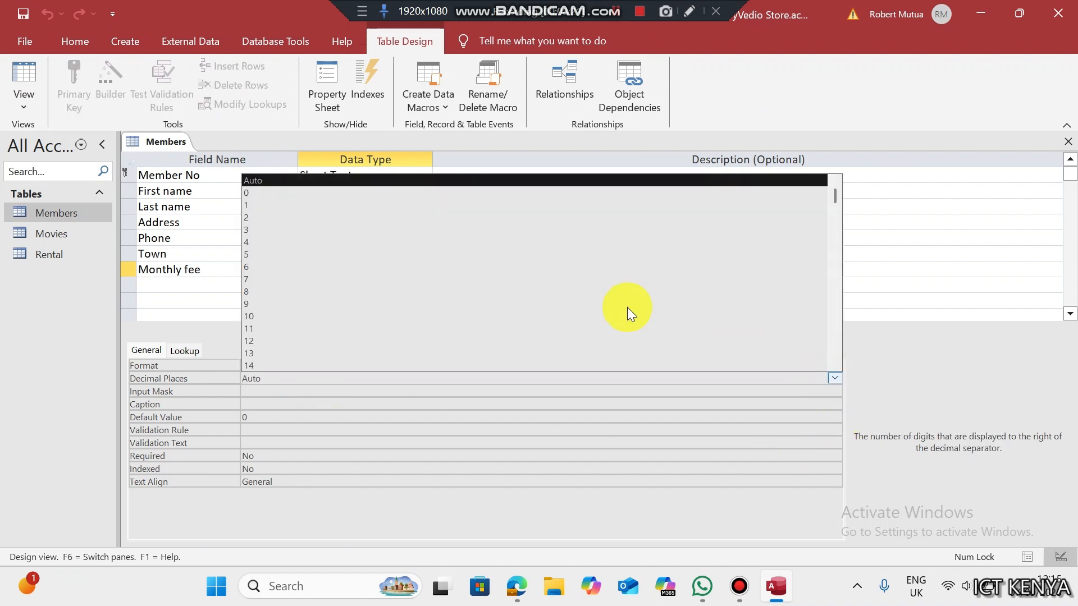
click(397, 195)
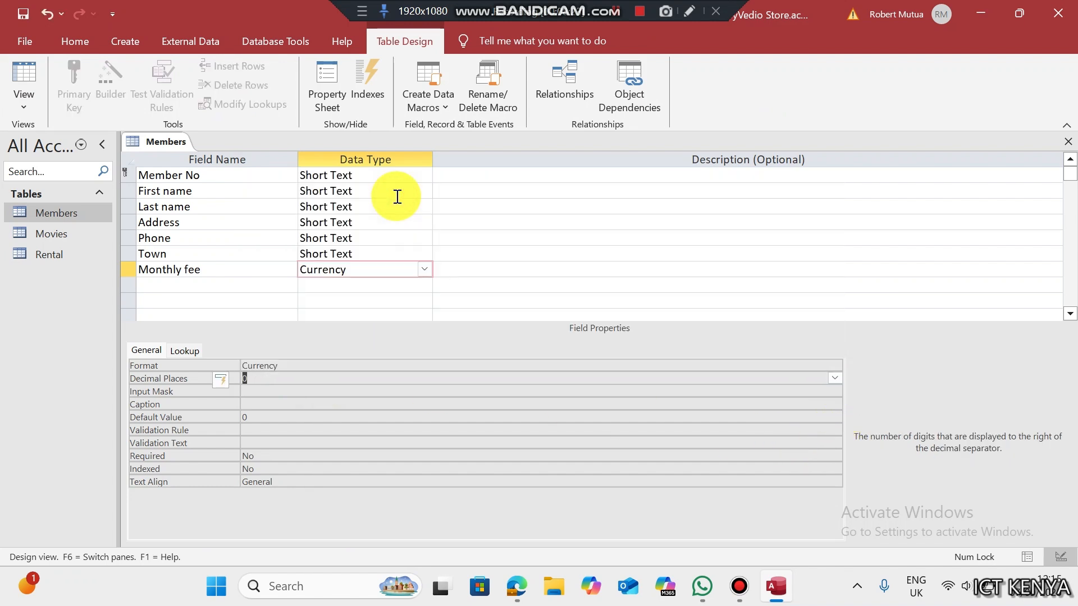
key(ctrl+s)
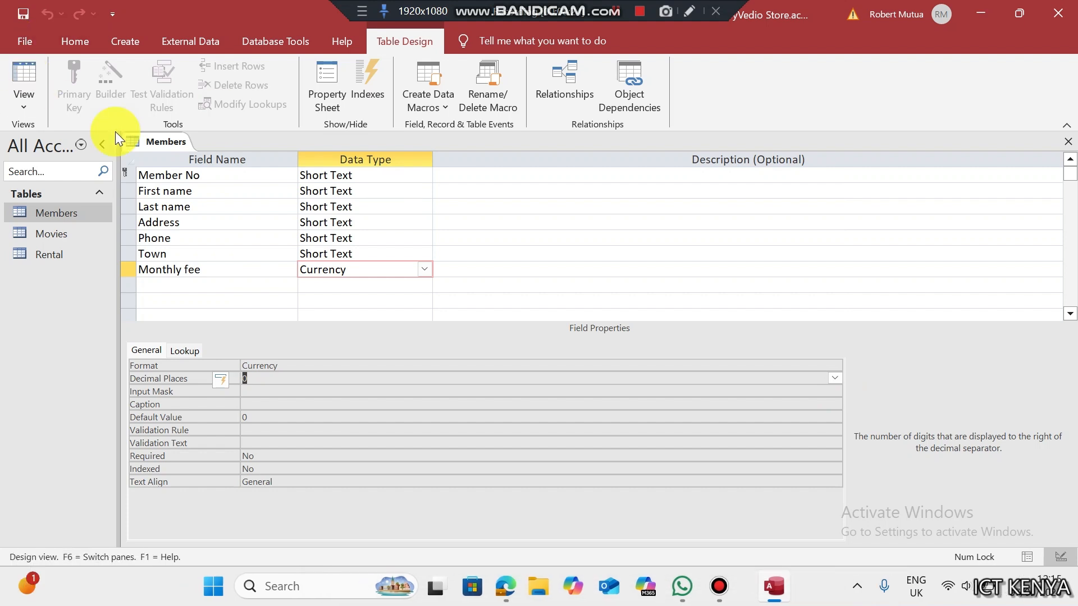
right_click(138, 141)
click(181, 174)
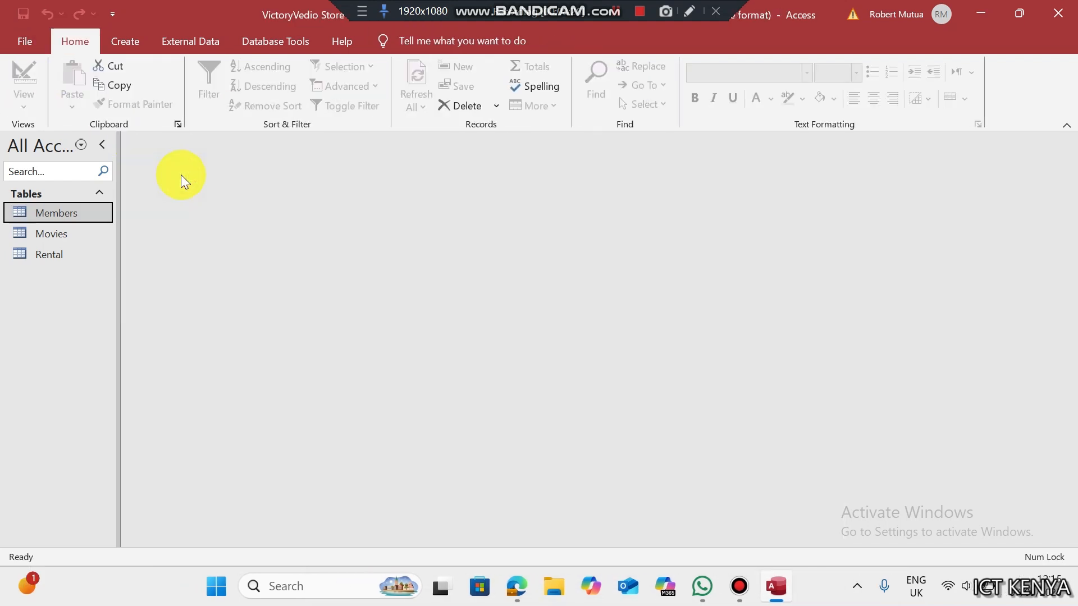
- Open Relationships, drag Rental below Members and Movies, and save the layout when closing
click(275, 41)
click(217, 81)
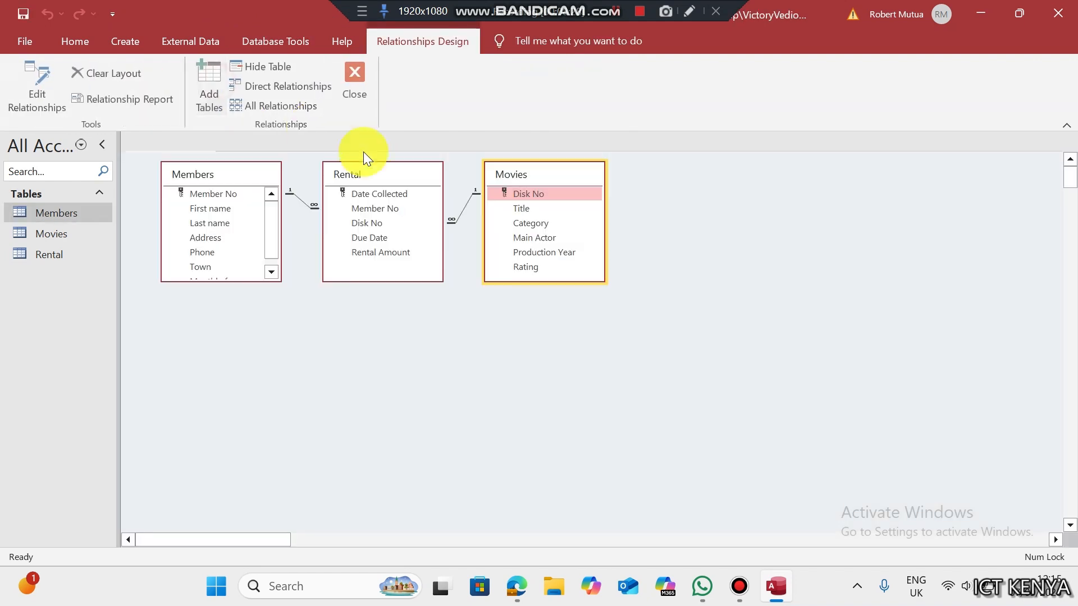
drag(392, 175, 407, 326)
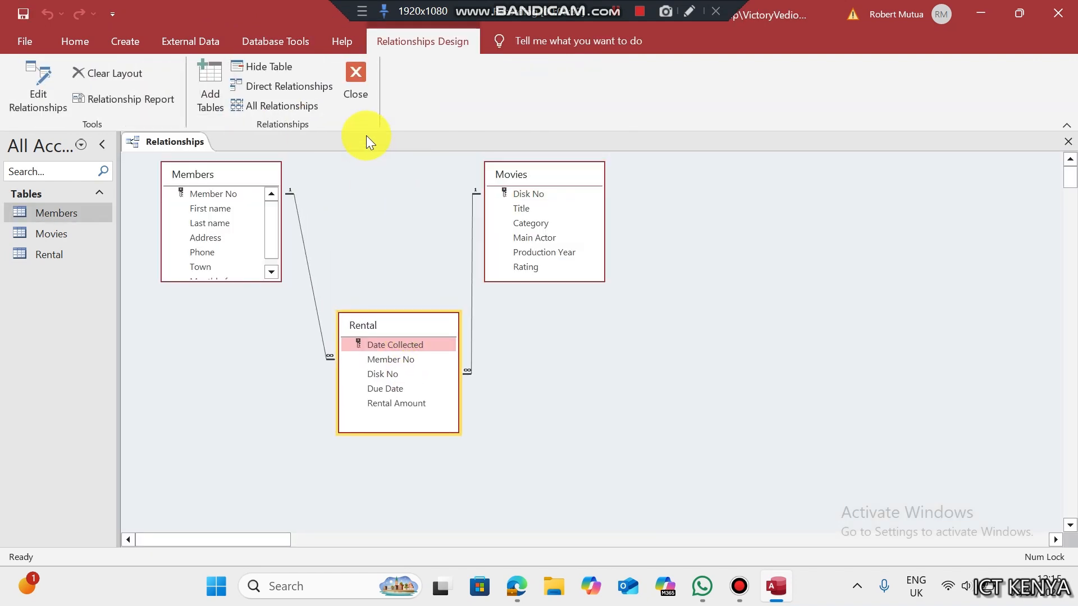
click(357, 90)
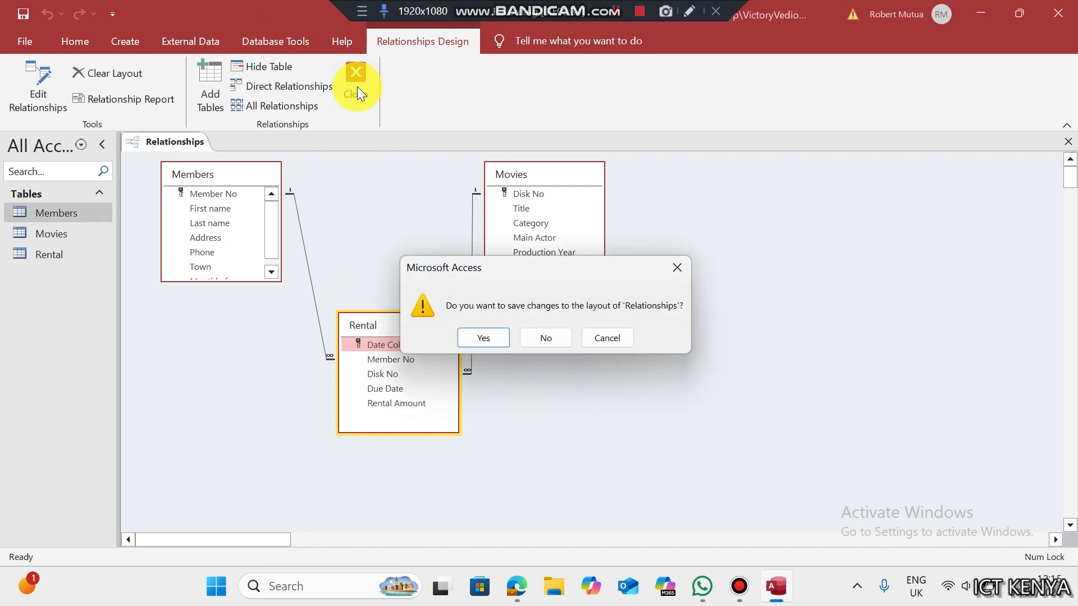
click(483, 335)
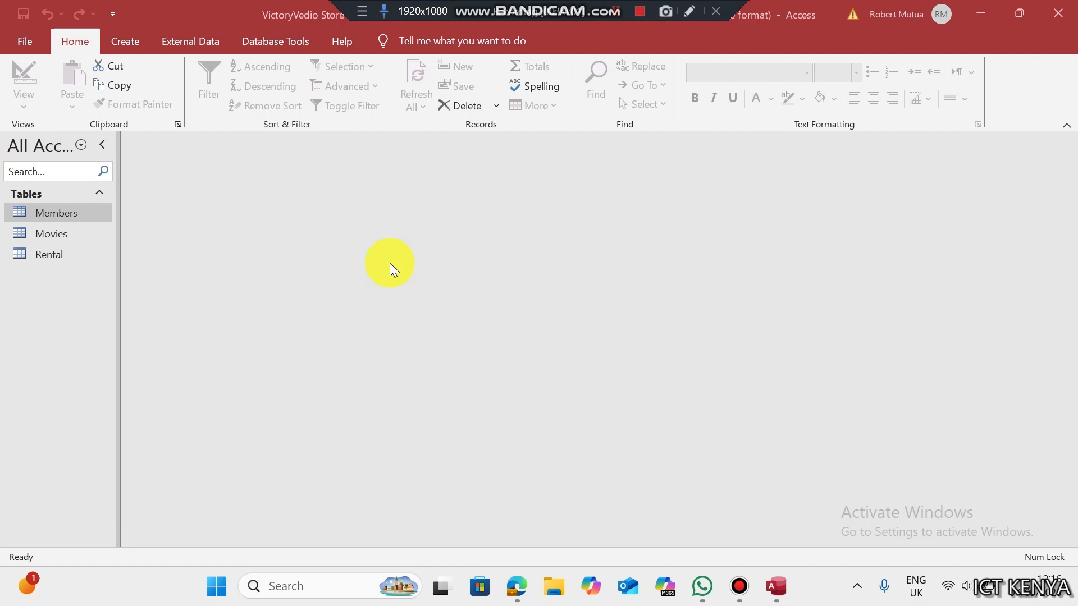
- Use the Form Wizard to build a tabular form of all Members fields titled MembersF
click(389, 263)
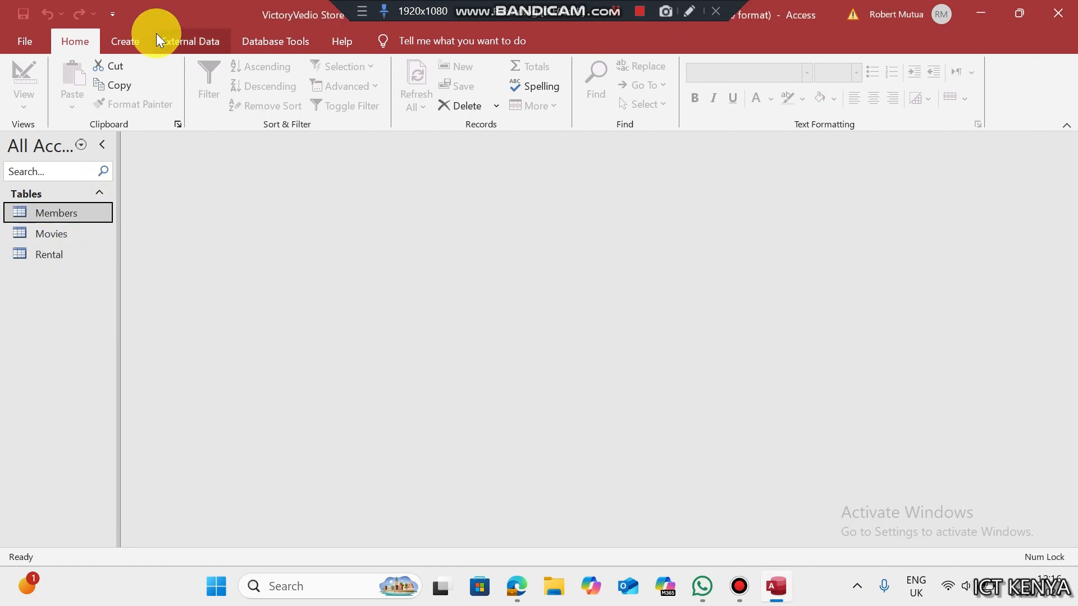
click(127, 40)
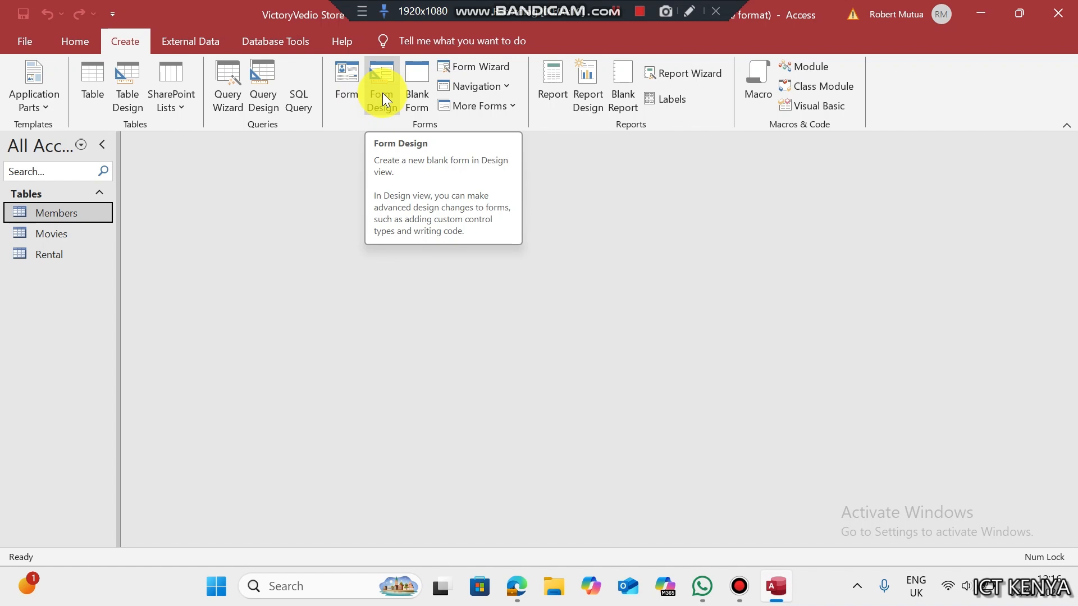
click(476, 66)
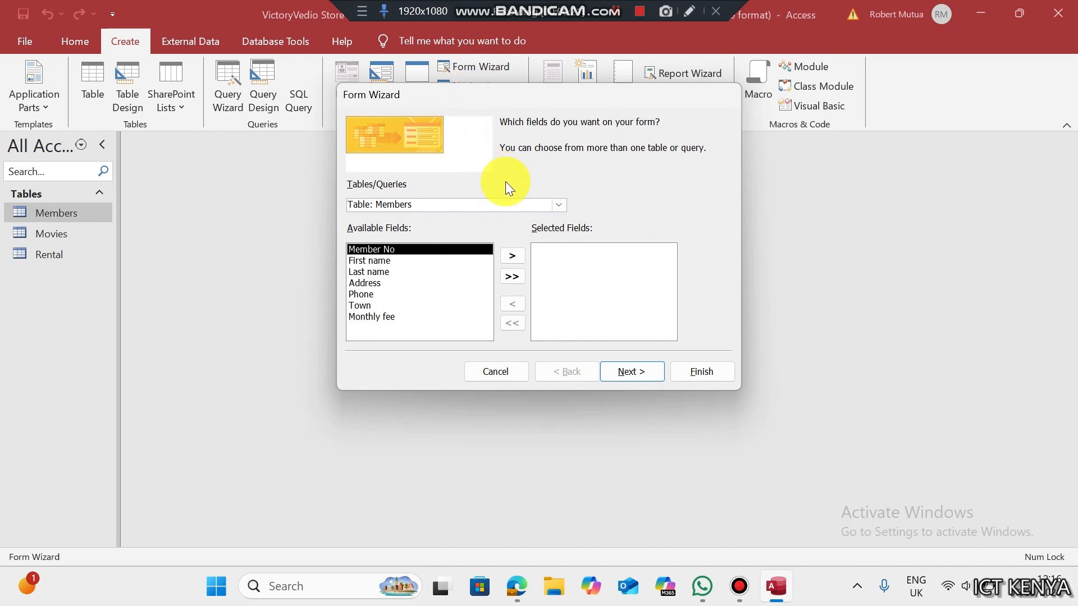
click(512, 278)
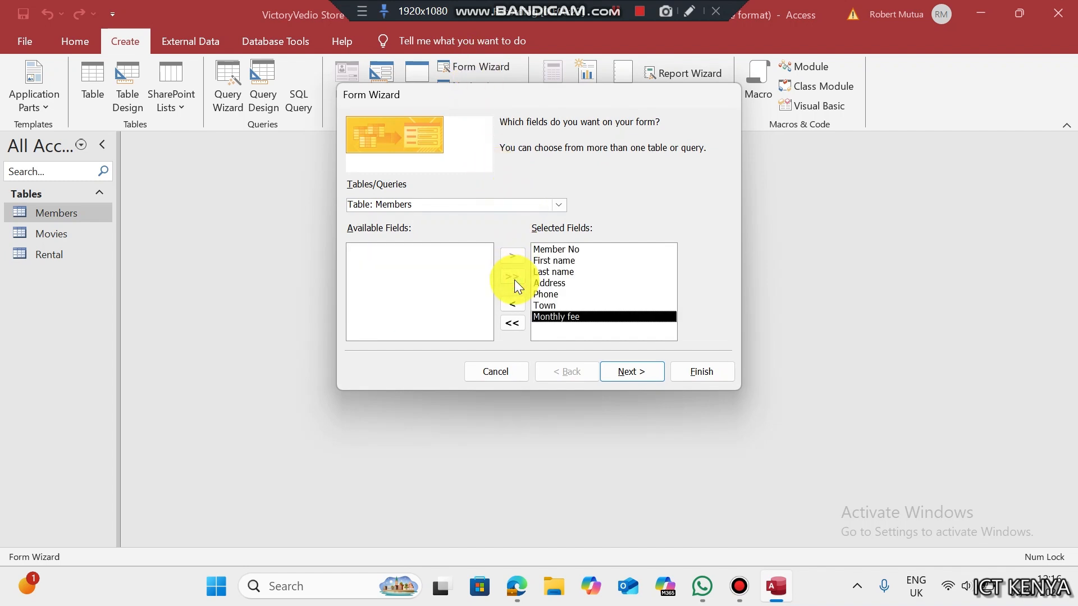
click(624, 371)
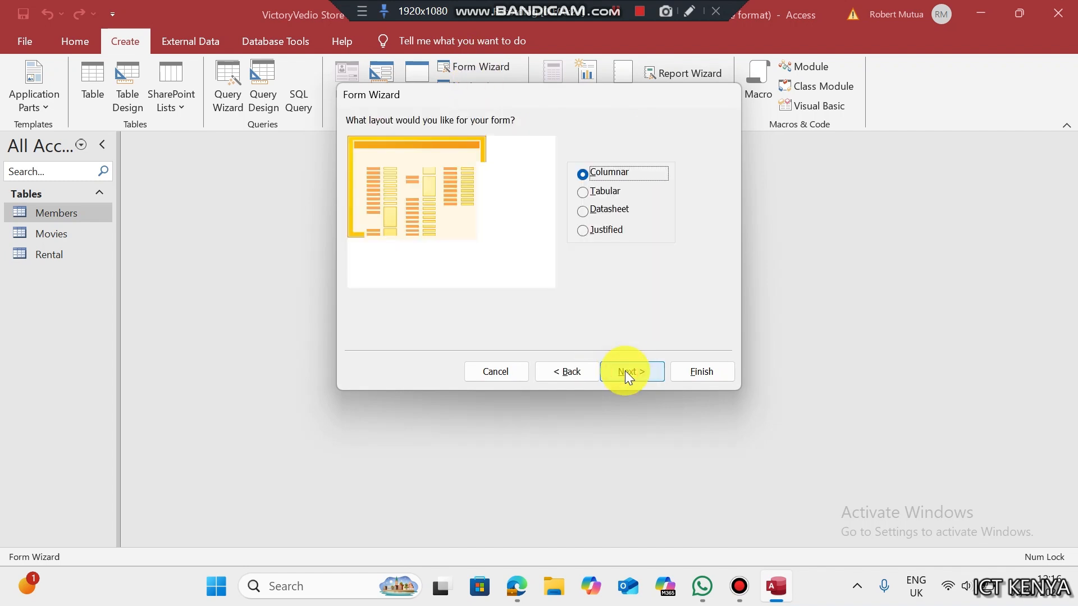
click(584, 193)
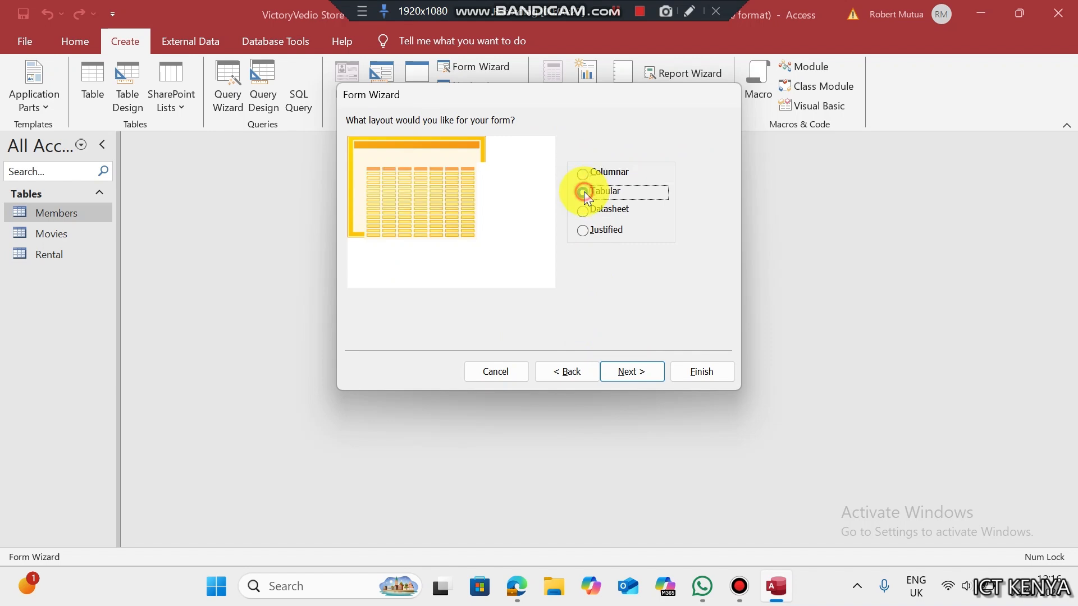
click(616, 369)
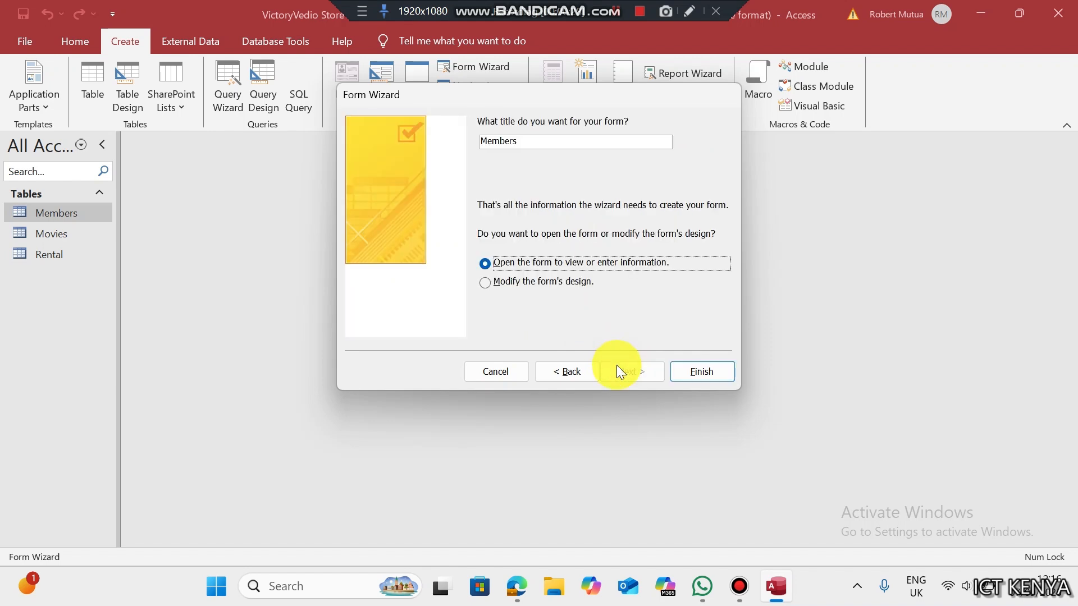
click(552, 144)
text(F)
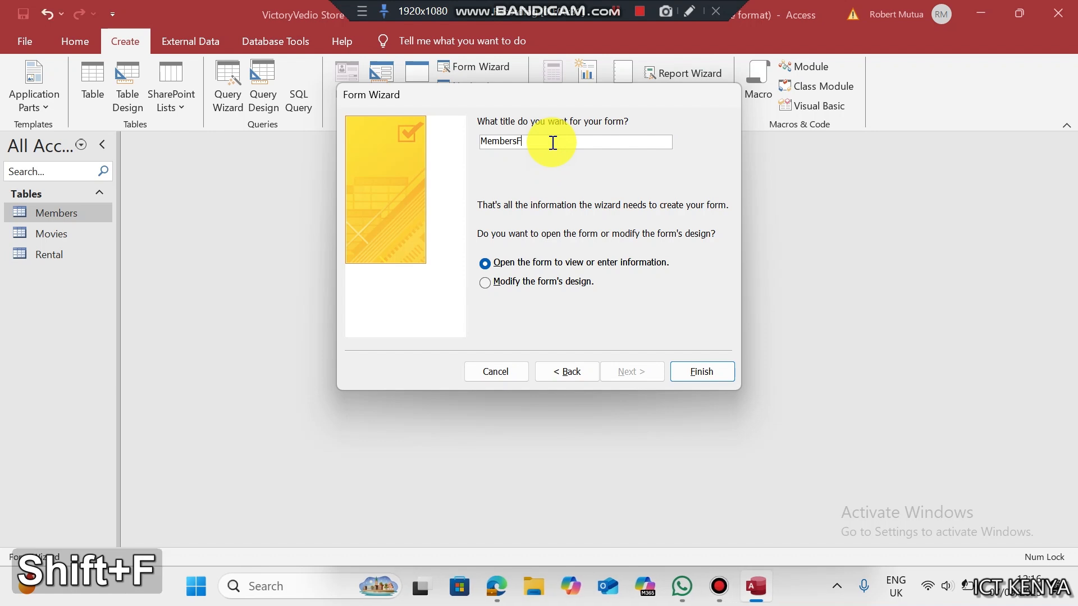
click(690, 378)
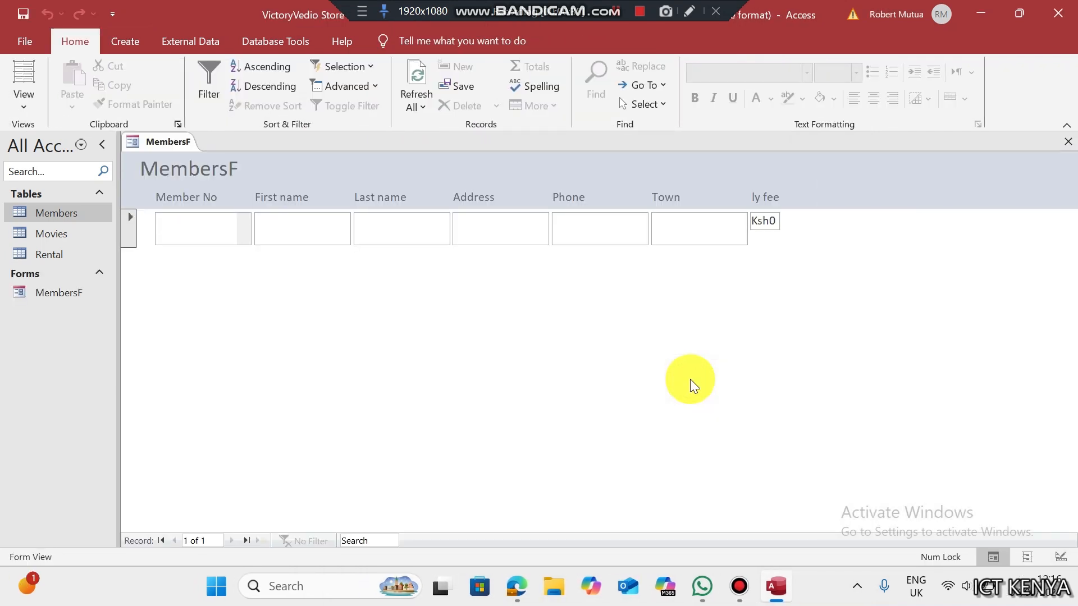
- In MembersF Design View, widen the form and stretch the Monthly fee caption and box together
right_click(434, 297)
click(462, 349)
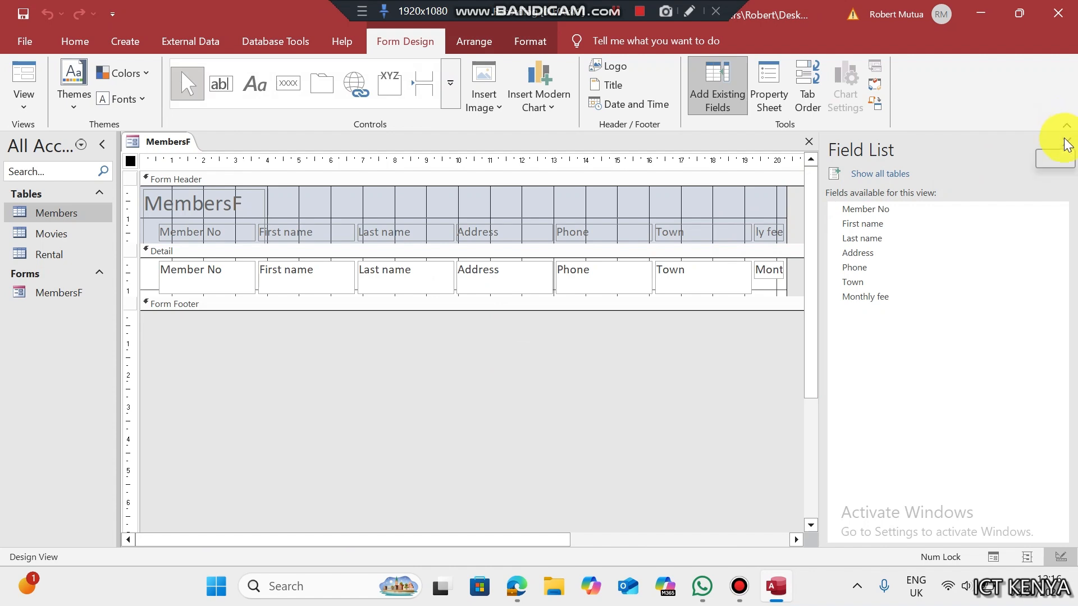
click(1066, 143)
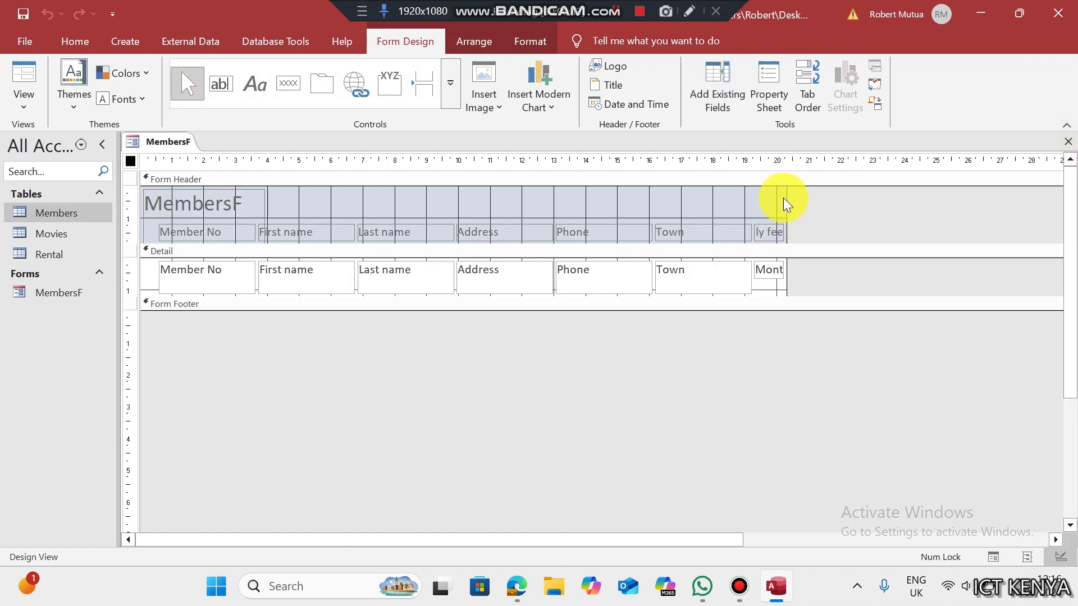
drag(785, 192, 886, 202)
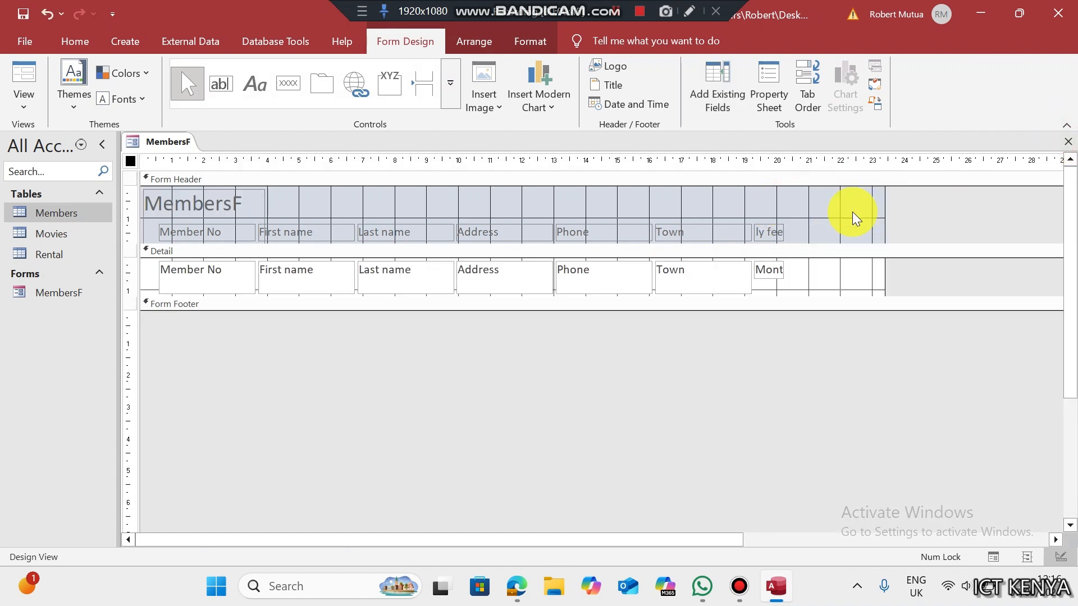
click(782, 237)
ctrl+click(769, 270)
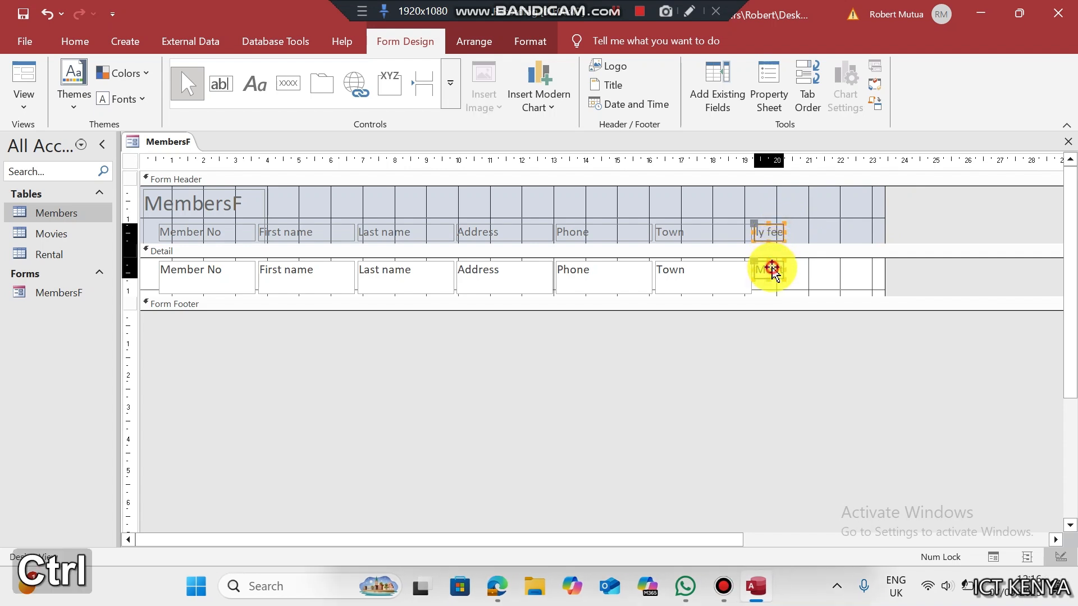
drag(785, 230, 847, 232)
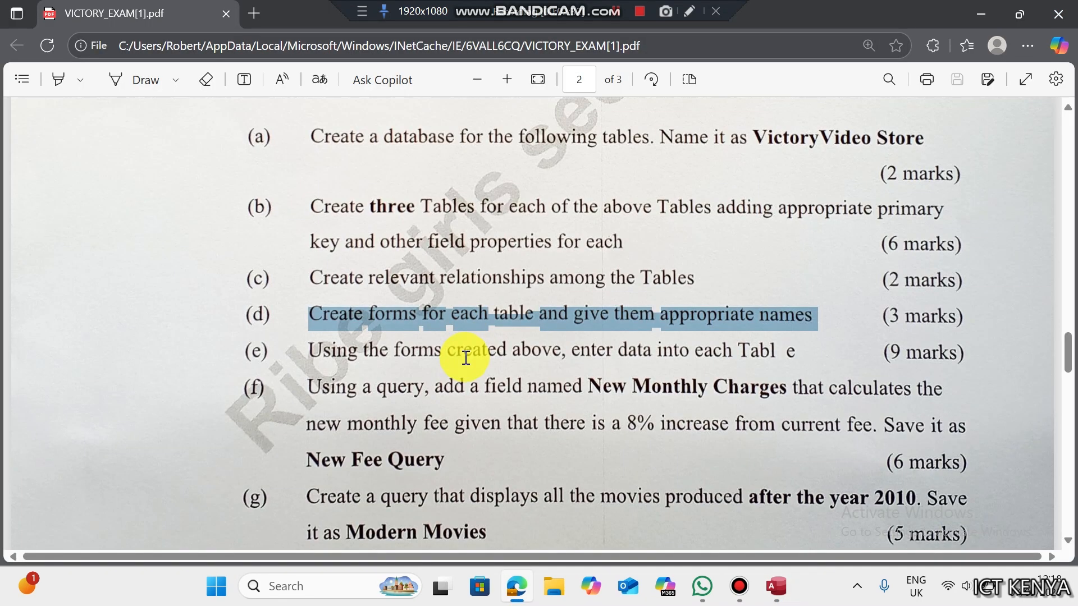
click(464, 356)
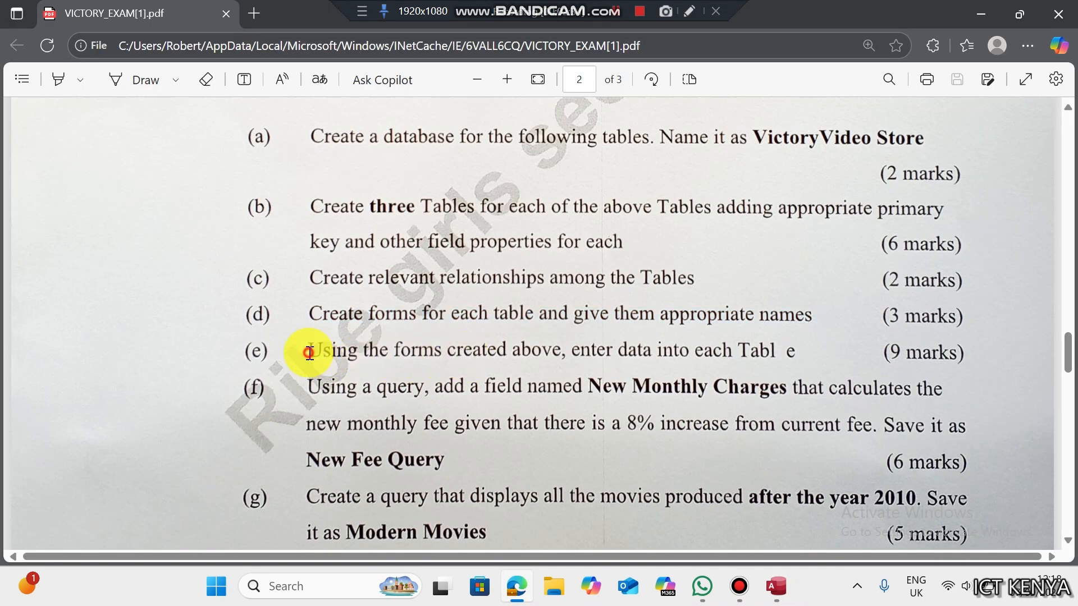
- Highlight task (e) in the PDF, then open the Members, Movies and Rental tables
drag(308, 353, 803, 353)
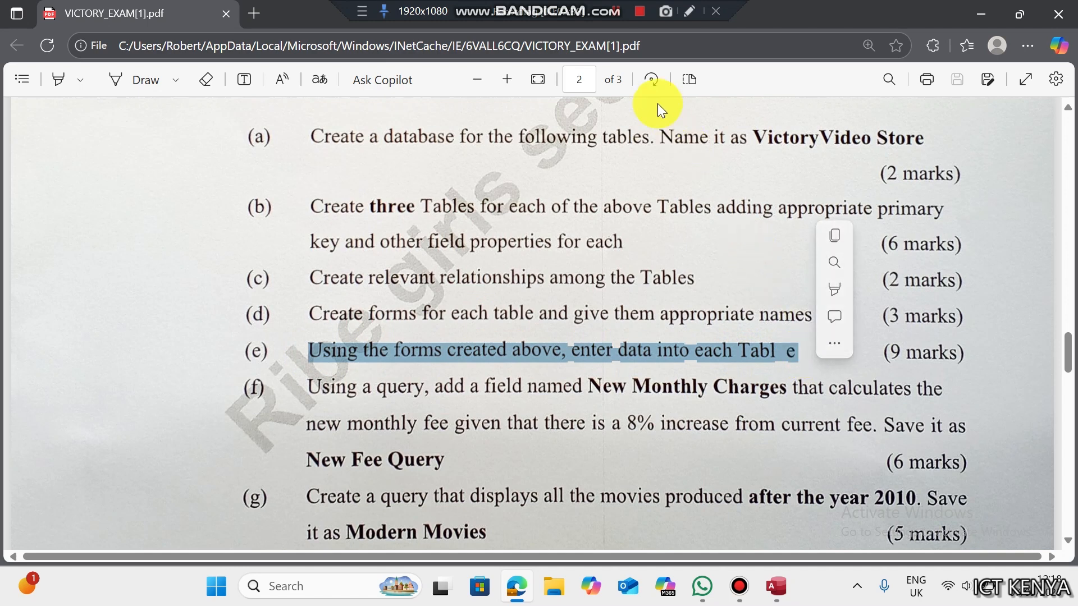
click(615, 11)
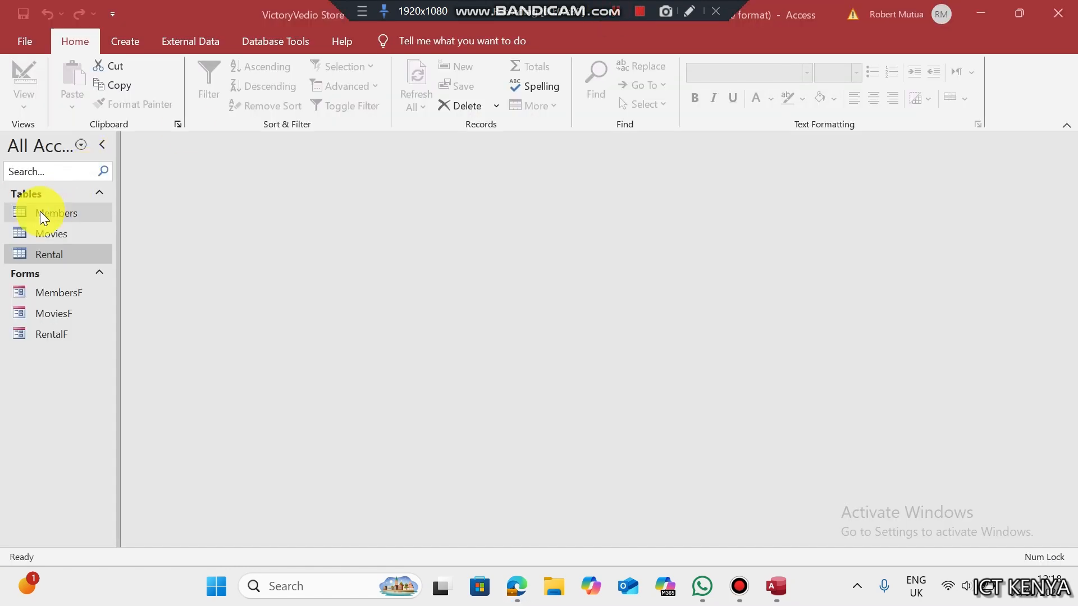
double_click(45, 218)
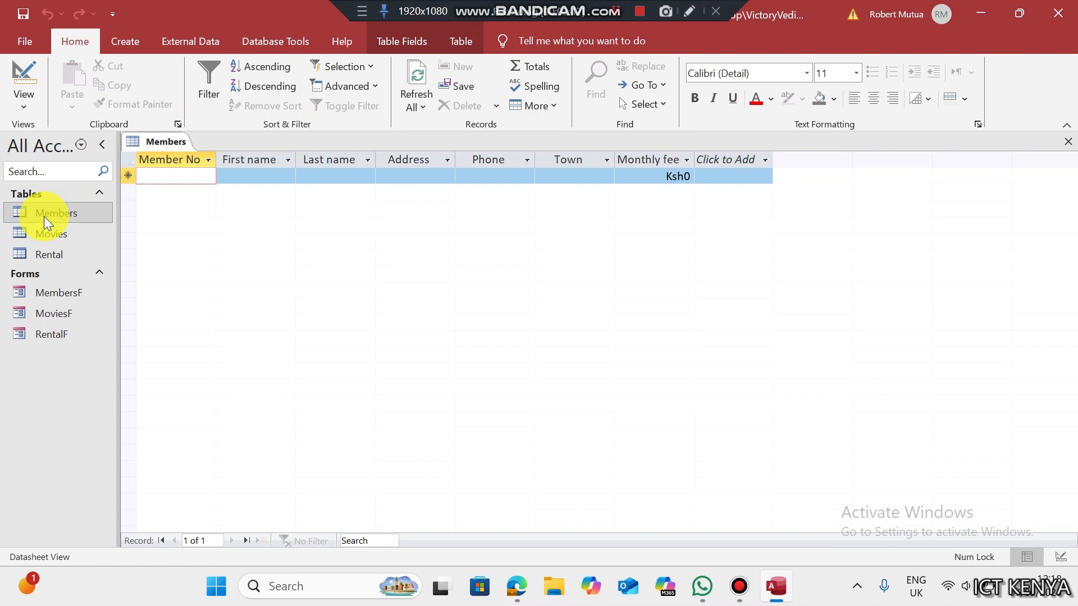
double_click(45, 233)
click(55, 258)
double_click(55, 259)
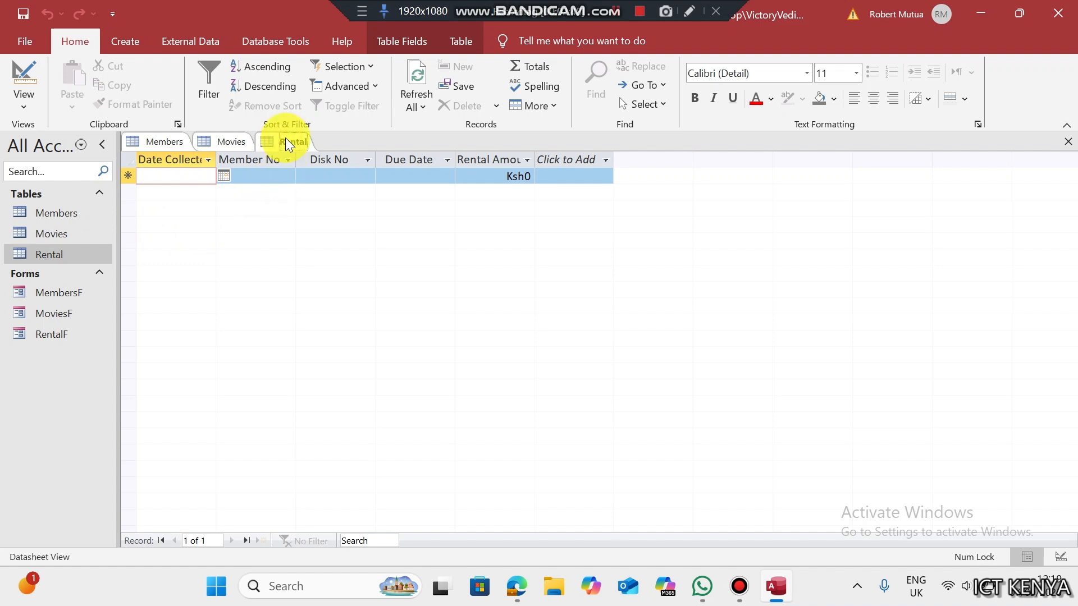
- Check Rental's Member No and Disk No lookups, then close all open tables
click(272, 178)
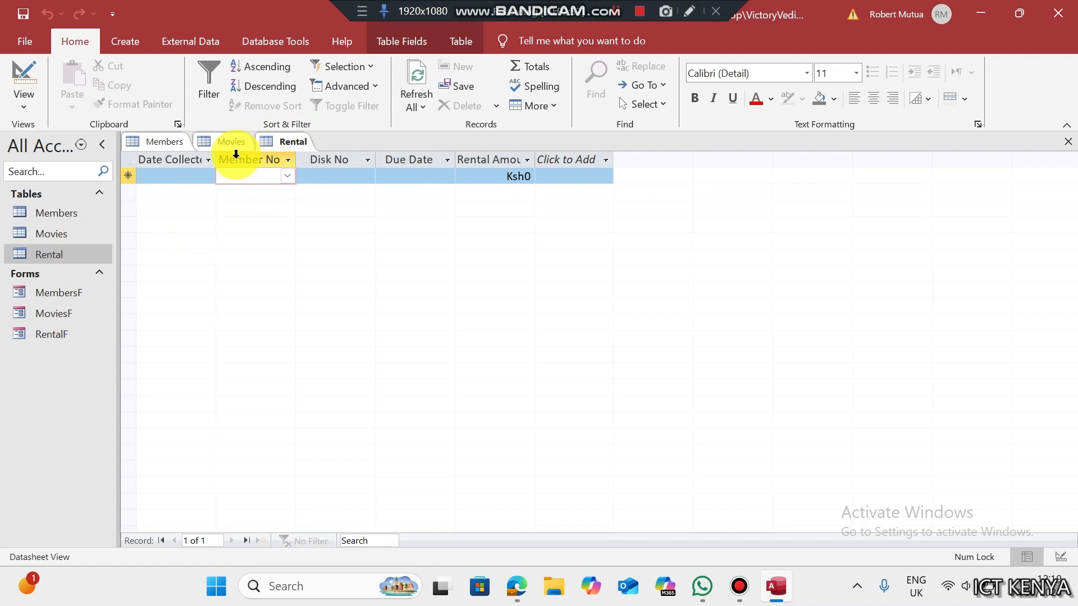
click(337, 177)
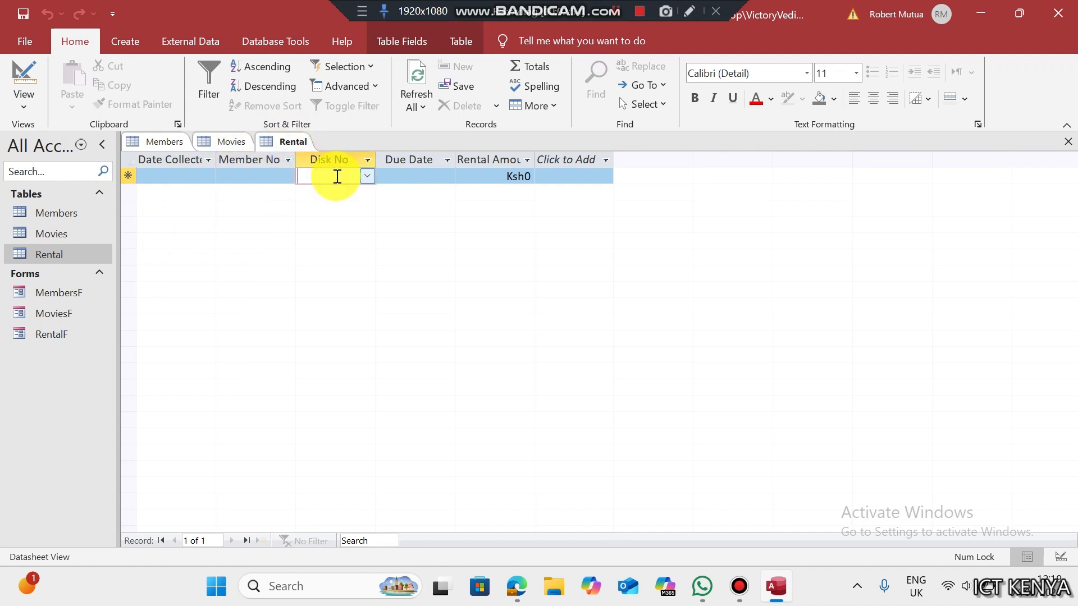
click(176, 146)
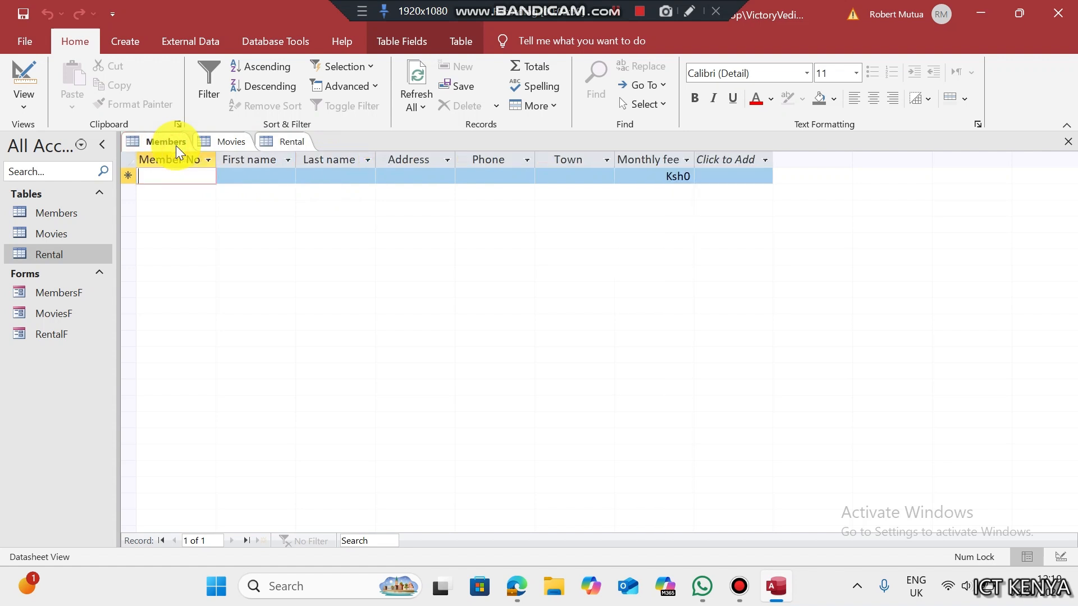
click(213, 145)
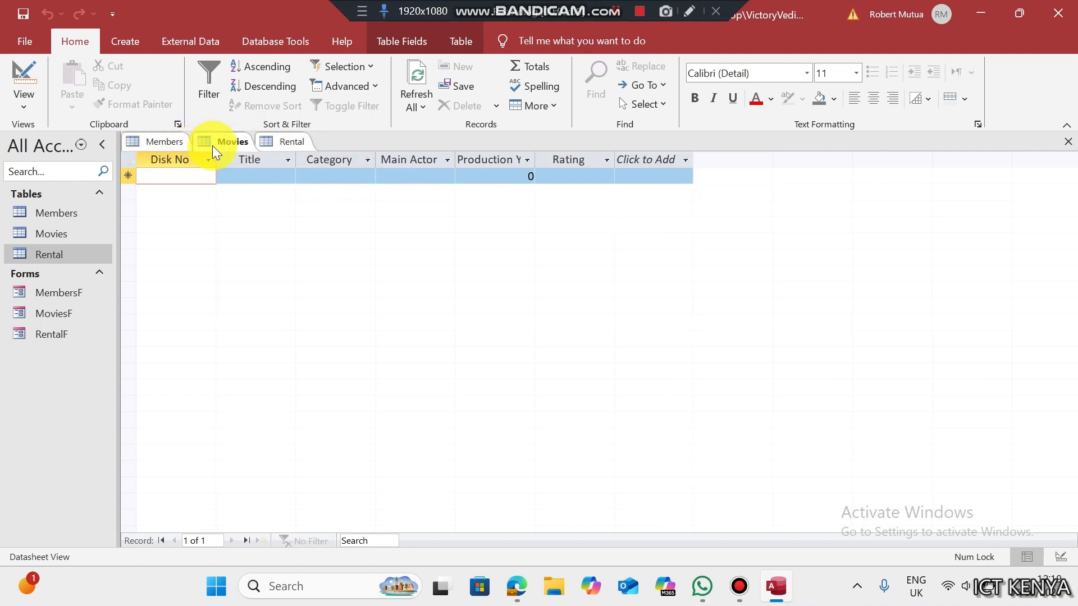
right_click(212, 146)
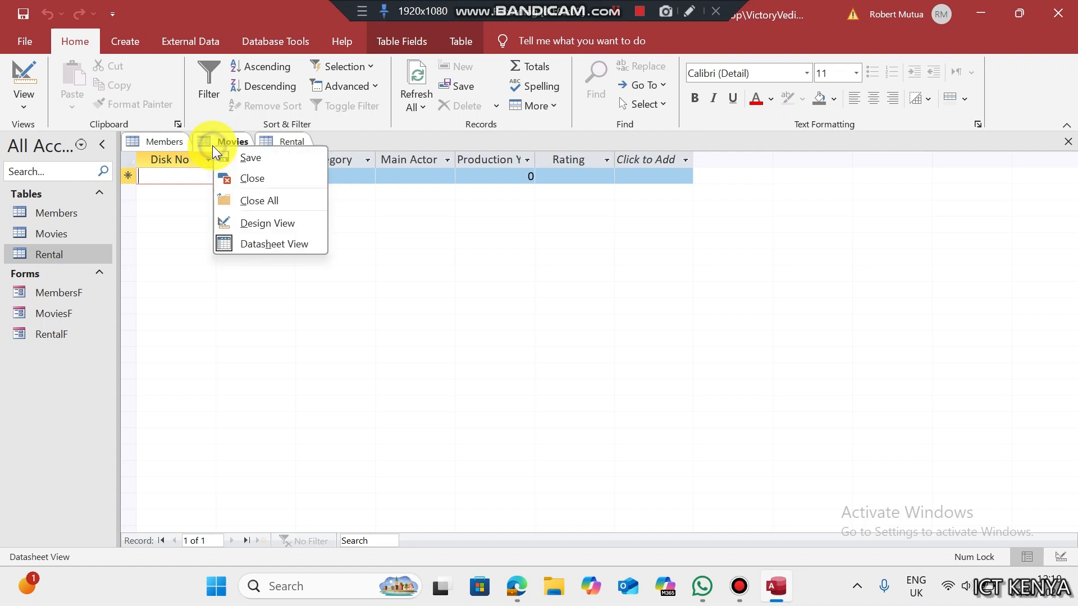
click(257, 203)
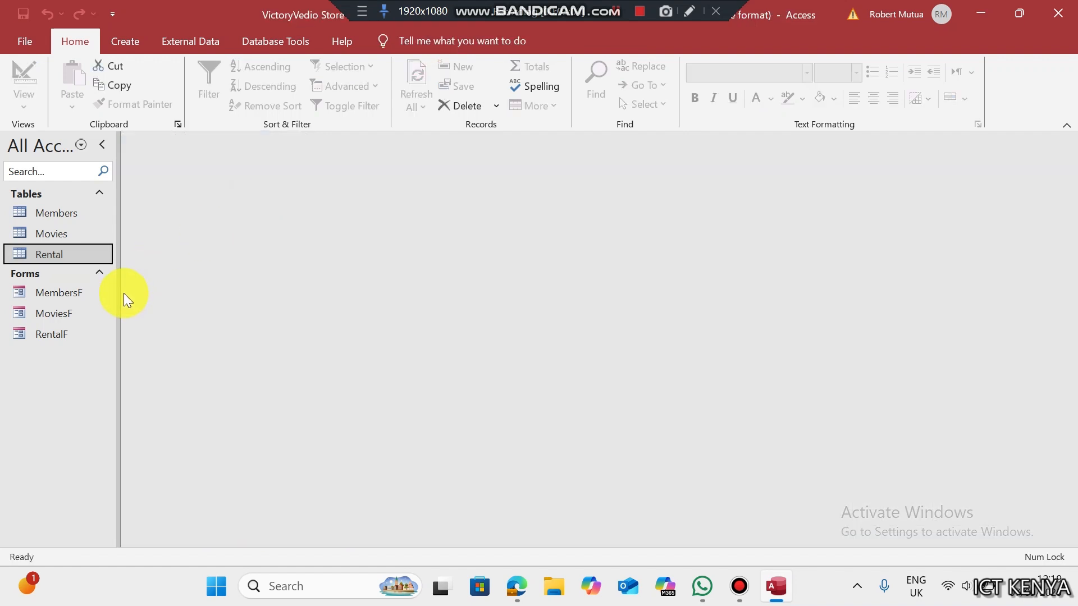
- Review the MembersF, MoviesF and RentalF forms listed in the navigation pane
click(94, 295)
click(85, 310)
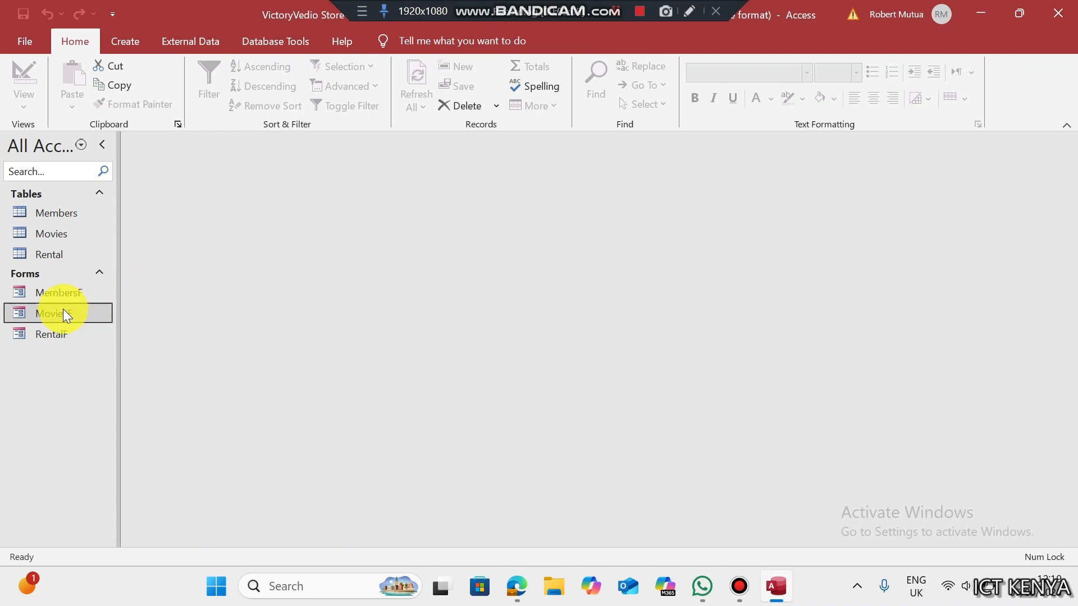
click(63, 379)
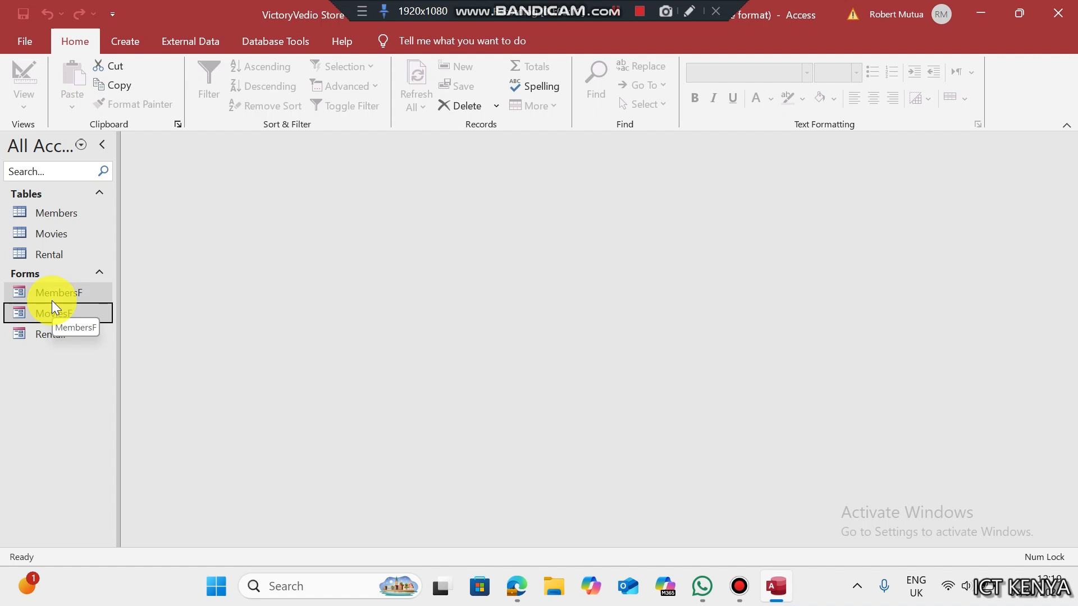
click(52, 301)
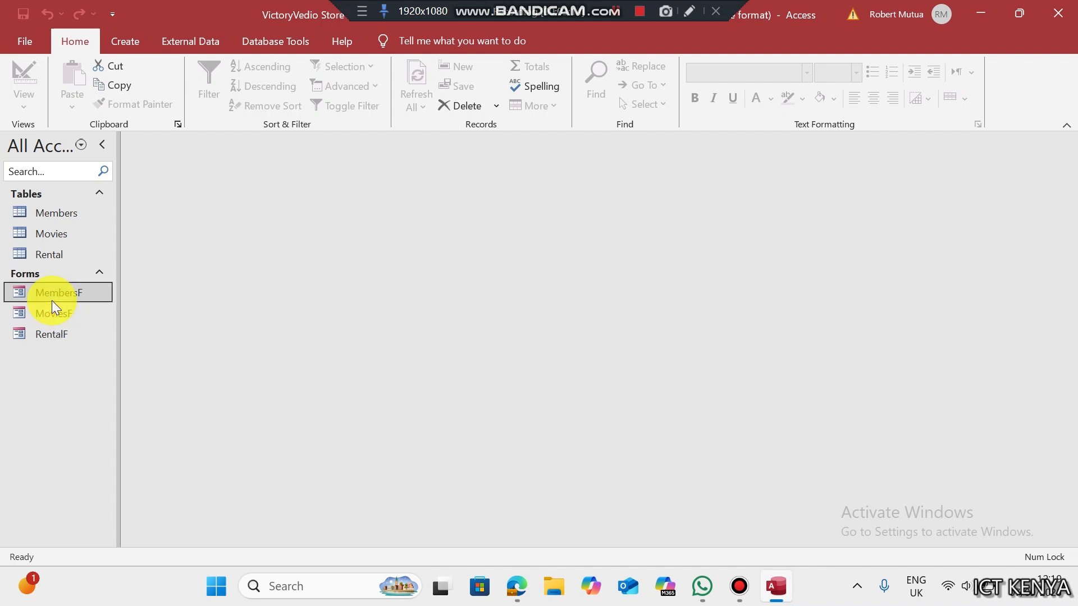
click(48, 336)
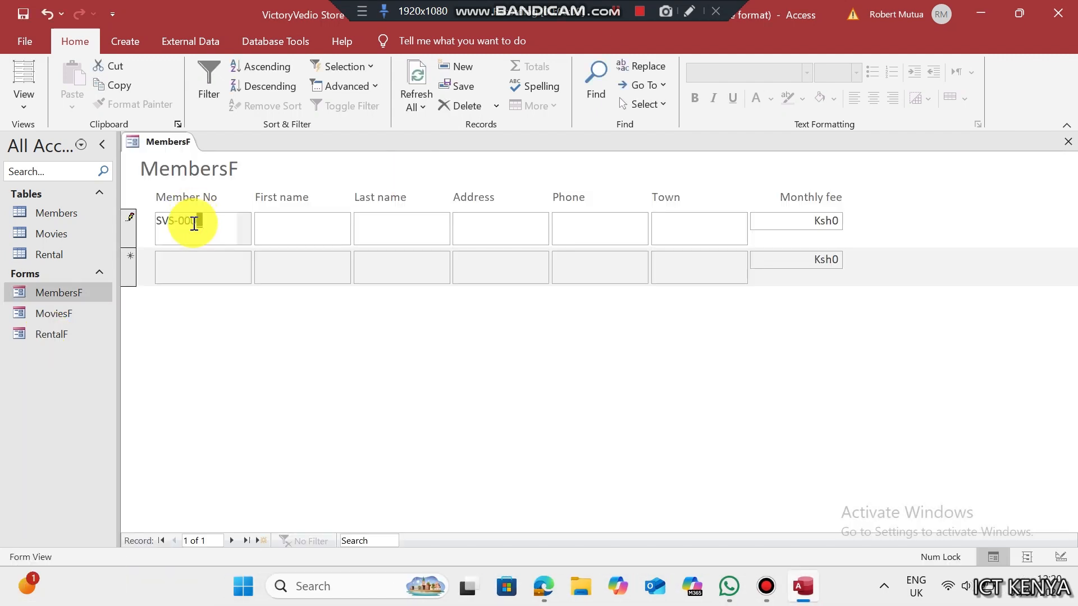
- Fill in the first member's name, postal address, phone, town Nairobi and monthly fee 50
key(Tab)
key(Tab)
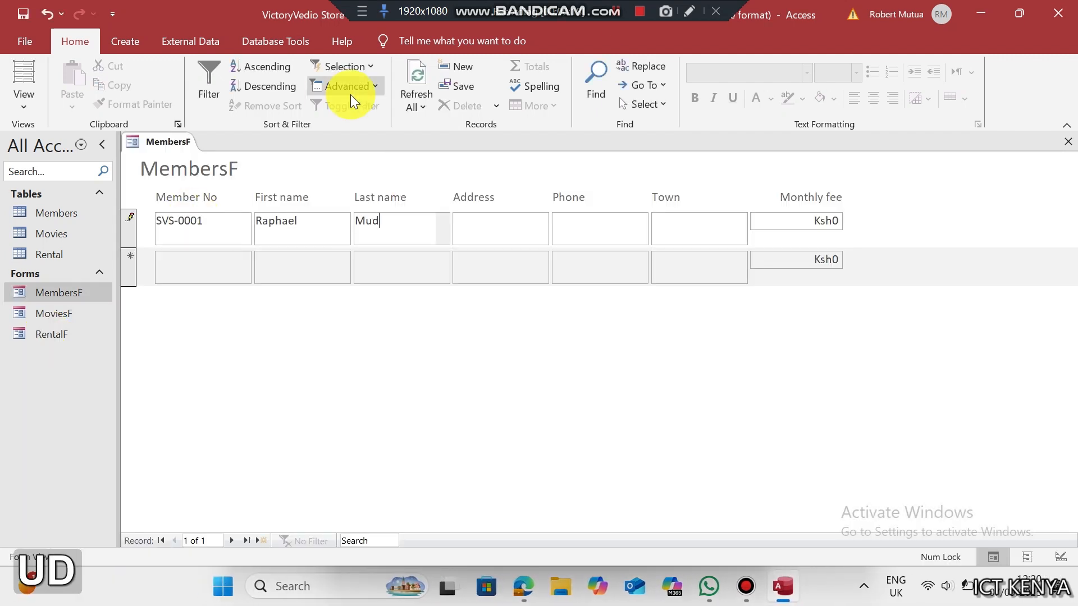
key(Tab)
text(P.O. Box 343)
key(Tab)
key(Tab)
text(Nairobi)
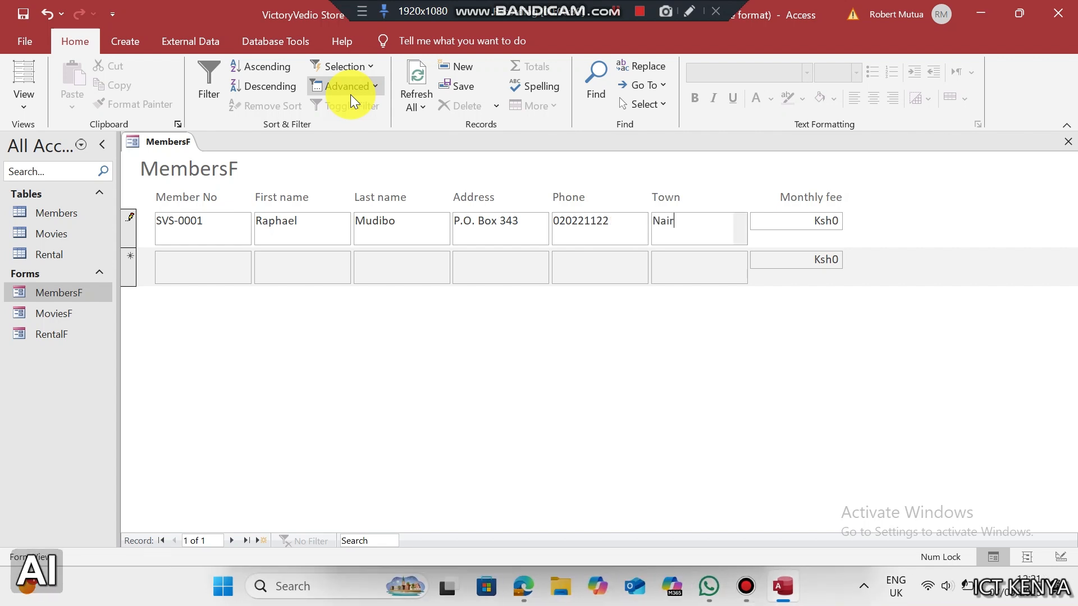
key(Tab)
text(50)
key(Tab)
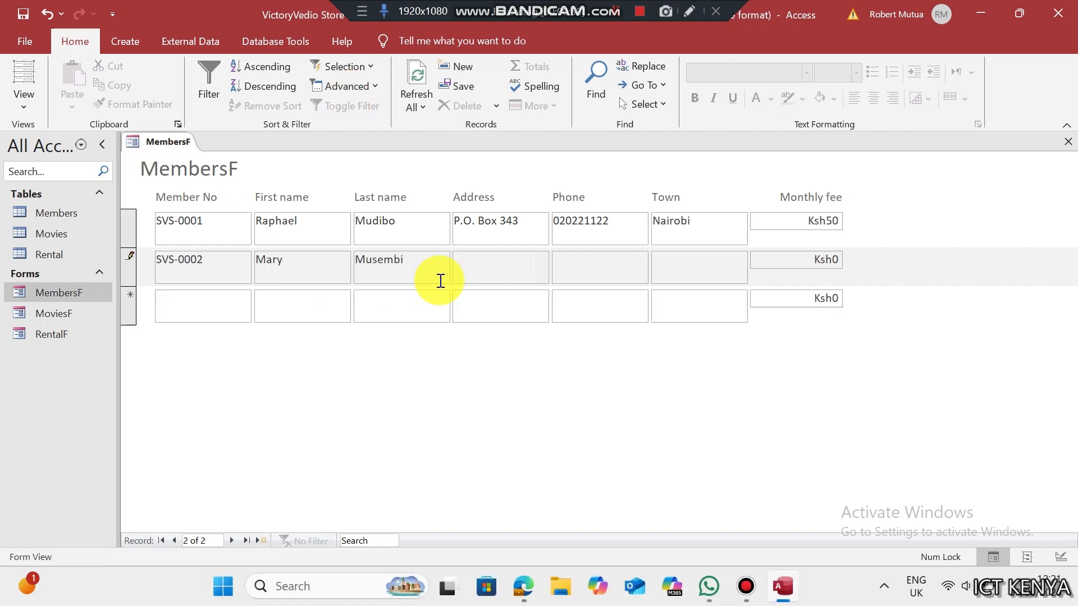
- Enter the second member's number, name, address and phone, with town Gilgil and fee 50
text(P.O. Box 121)
key(Tab)
text(05034342)
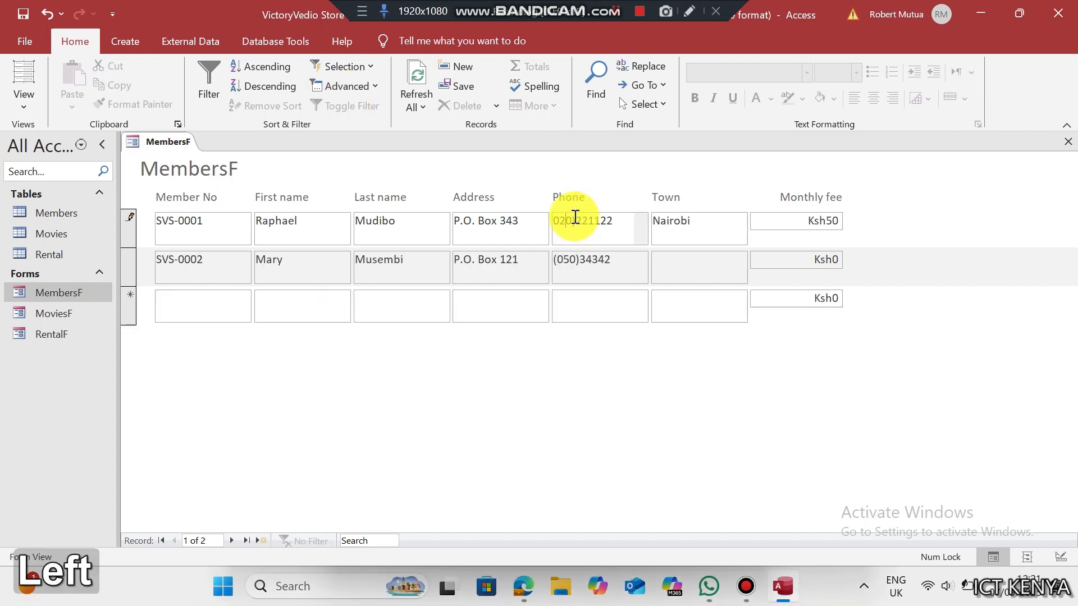
key(Tab)
text(Gilgil)
key(Tab)
text(50)
- Enter the third member in Naivasha with fee 50, fixing an input-mask error
key(Tab)
text(SVS-0003)
key(Tab)
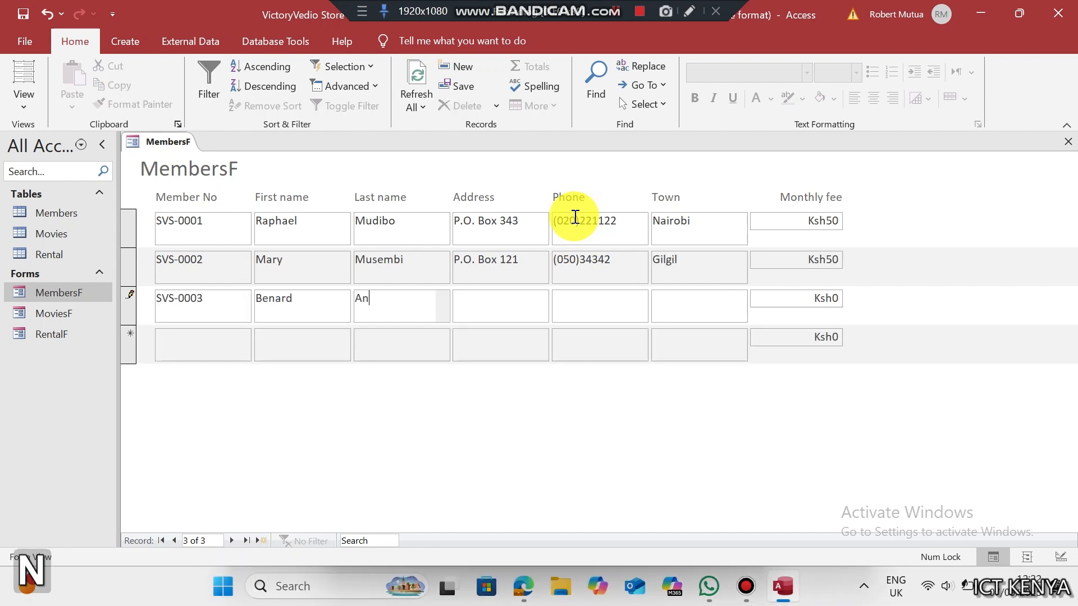
key(Tab)
key(Return)
text(1)
key(Tab)
text(038)24242)
key(Tab)
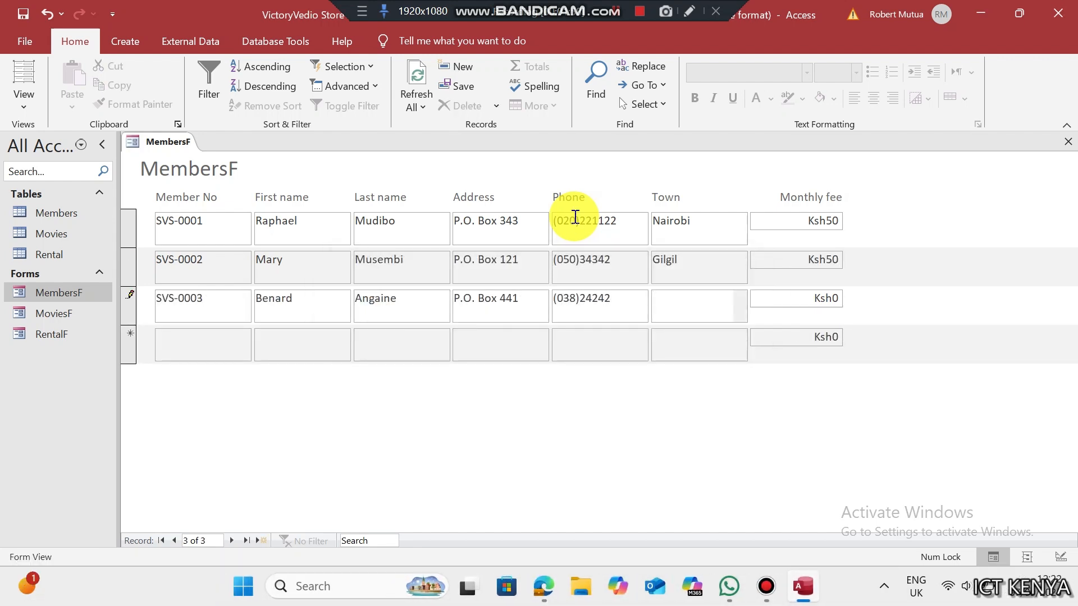
text(Naivasha	50)
- Enter the fourth member's details, with town Nairobi and monthly fee 50
key(Tab)
text(SVS-0004)
key(Tab)
key(Tab)
text(P.O. Box 134)
key(Tab)
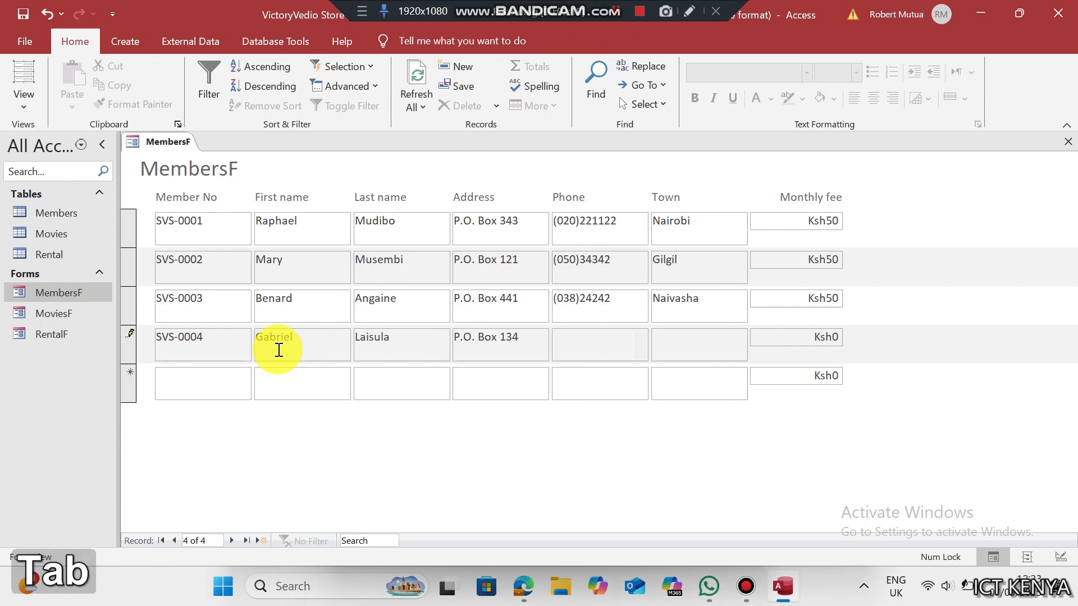
text(020)11445)
key(Tab)
text(Nairobi)
- Enter the fifth member's details, with town Naivasha and monthly fee 50
key(Tab)
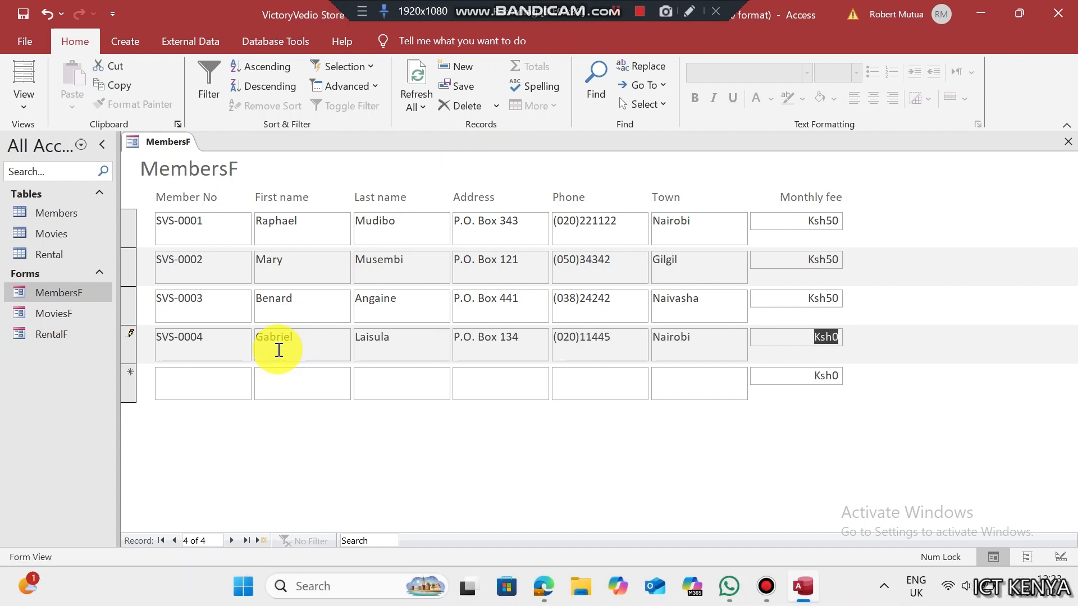
text(50	SVS-0005)
key(Tab)
key(Tab)
key(Tab)
text(P.O. Box 989)
key(Tab)
text(038))
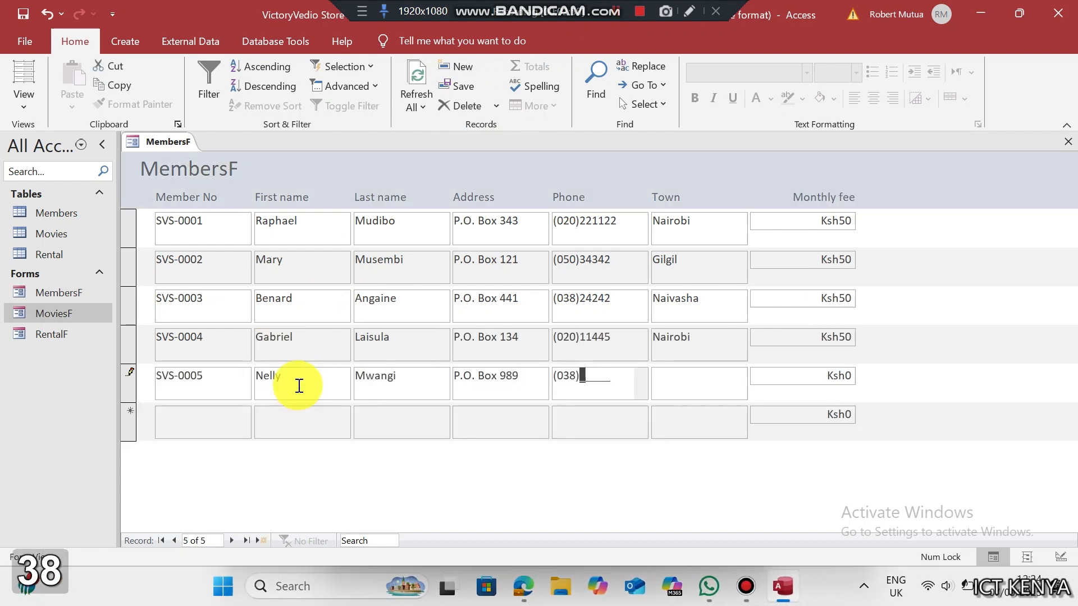
text(25423)
key(Tab)
text(Naivasha)
- Enter the sixth and seventh members, the seventh in Gilgil paying 150
key(Tab)
text(50	SVS-0006)
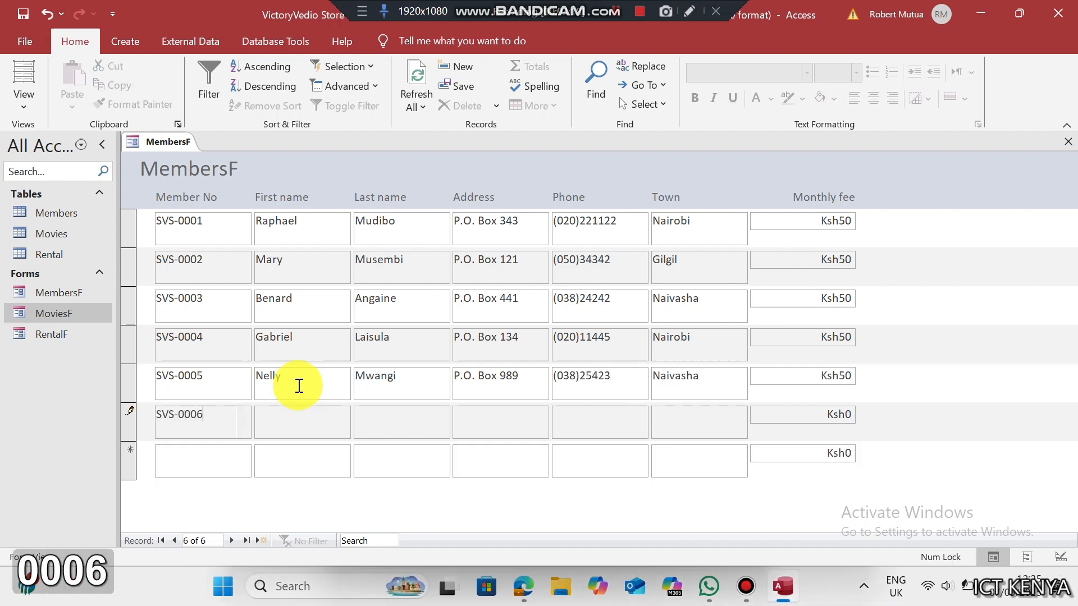
key(Tab)
text(P.O. Box 323)
key(Tab)
text(025)
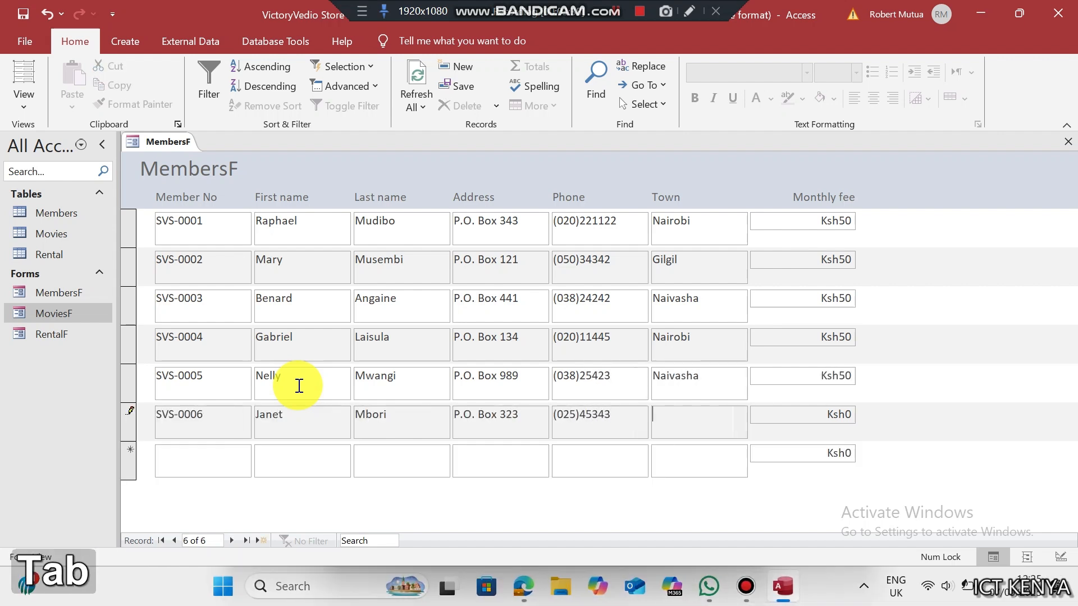
key(Tab)
text(SVS-0007)
key(Tab)
key(Tab)
text(P.O. Box 544)
- Enter the eighth member's details, with town Isiolo and monthly fee 100
key(Tab)
text(05031322	Gi)
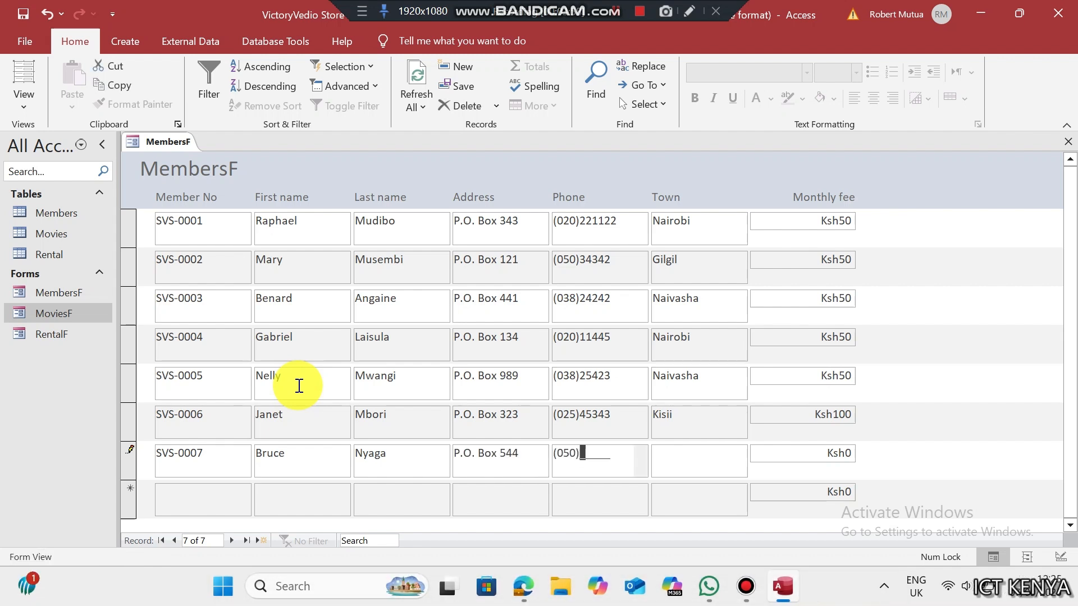
text(lgil)
key(Tab)
text(150)
key(Tab)
text(SVS-0008)
key(Tab)
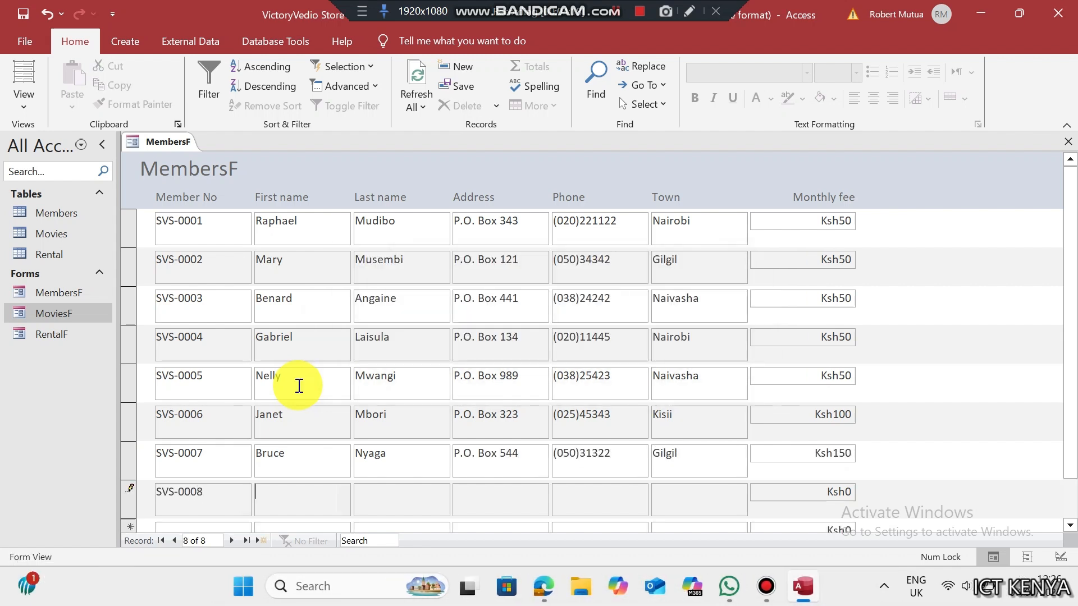
key(Tab)
key(Tab)
text(P.O. Box 900)
- Enter the ninth member's details, with town Kisii and monthly fee 50
key(Tab)
text(02823432)
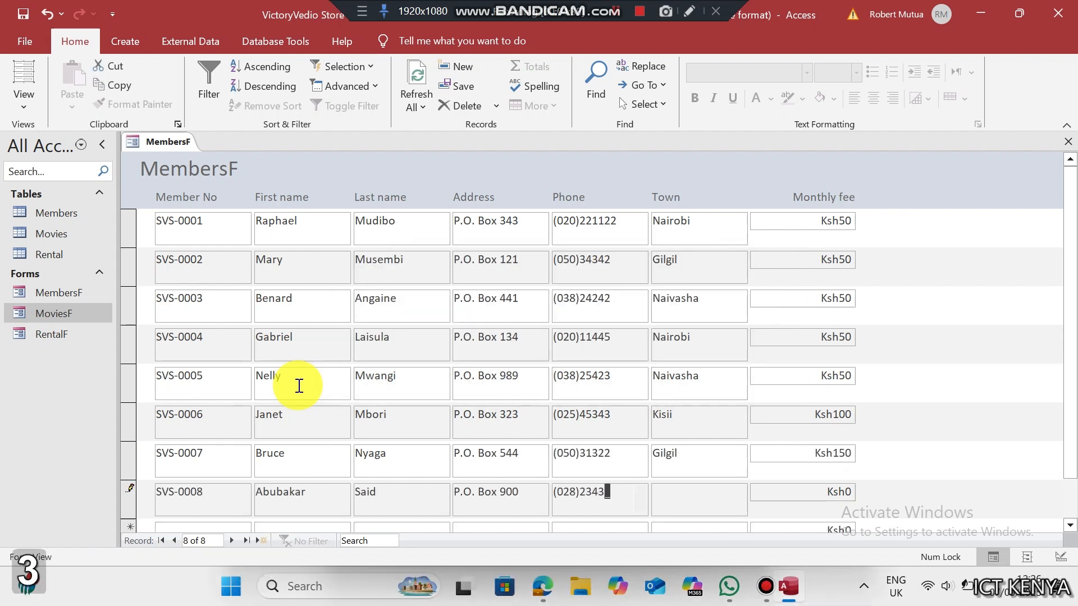
key(Tab)
text(Isiolo	100	SVS-0009)
key(Tab)
key(Tab)
key(Tab)
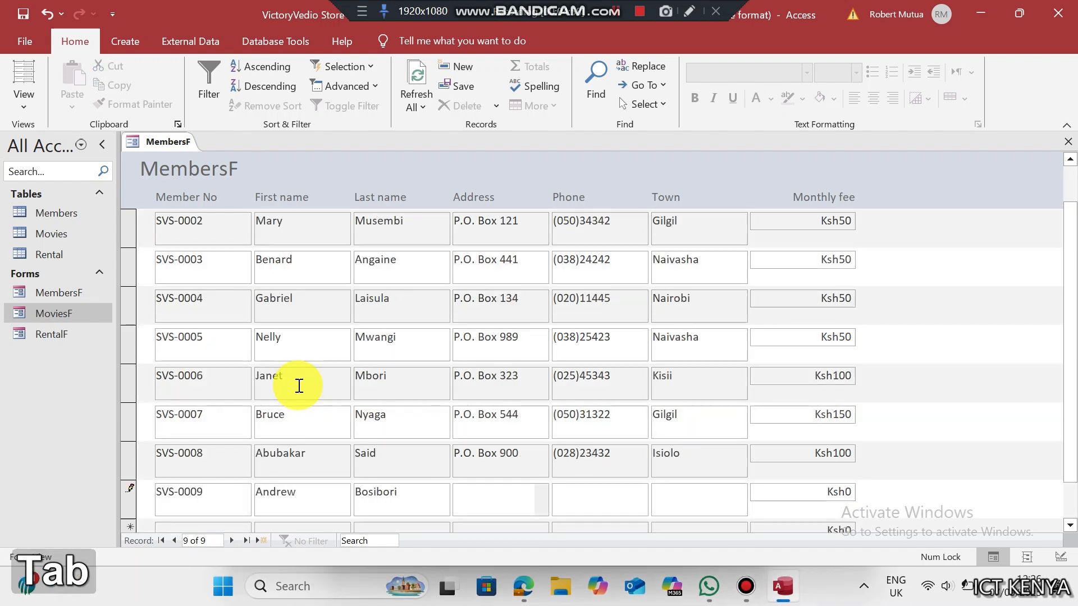
text(P.O. Box 331	02521423)
- Enter the tenth member in Kisii with fee 150 and save the record
key(Tab)
text(Kisii)
key(Tab)
text(50)
key(Tab)
text(SVS-0010)
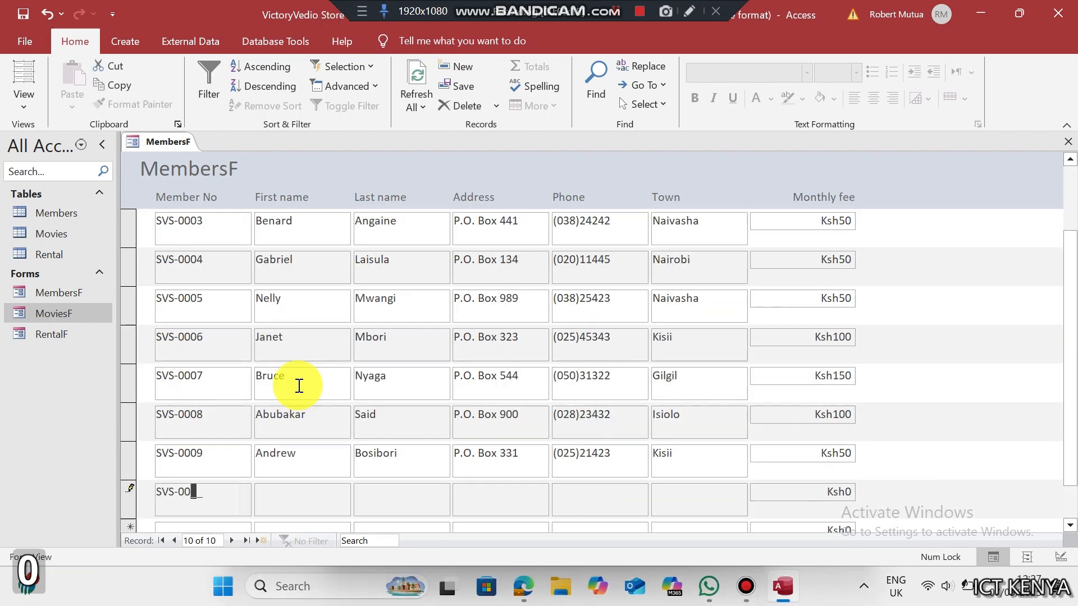
key(Tab)
text(Samantha)
text(02553293)
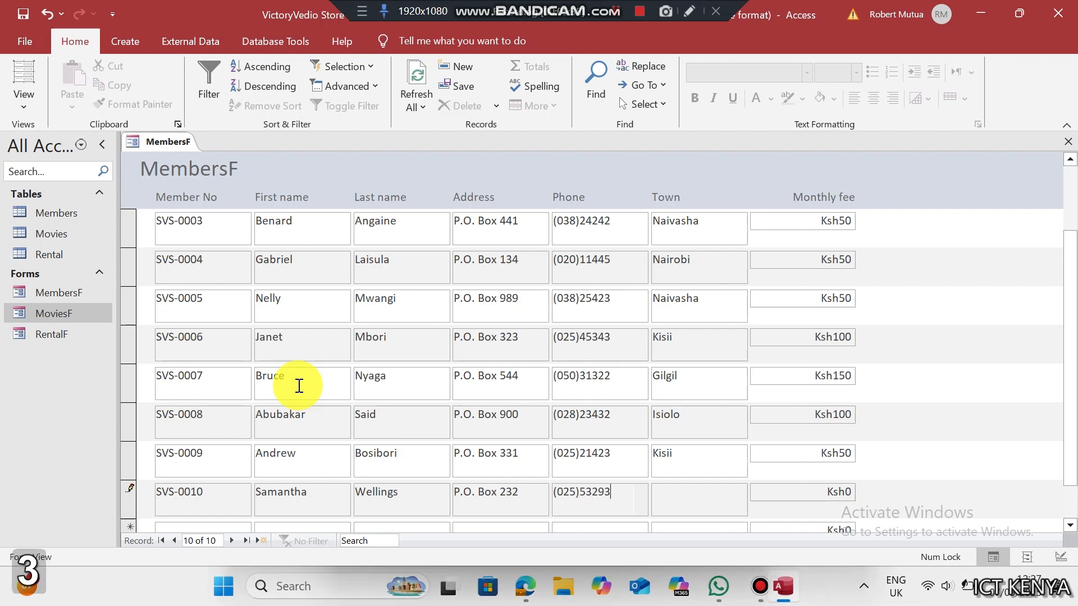
key(Tab)
text(Kisii)
key(Tab)
text(150)
key(ctrl+s)
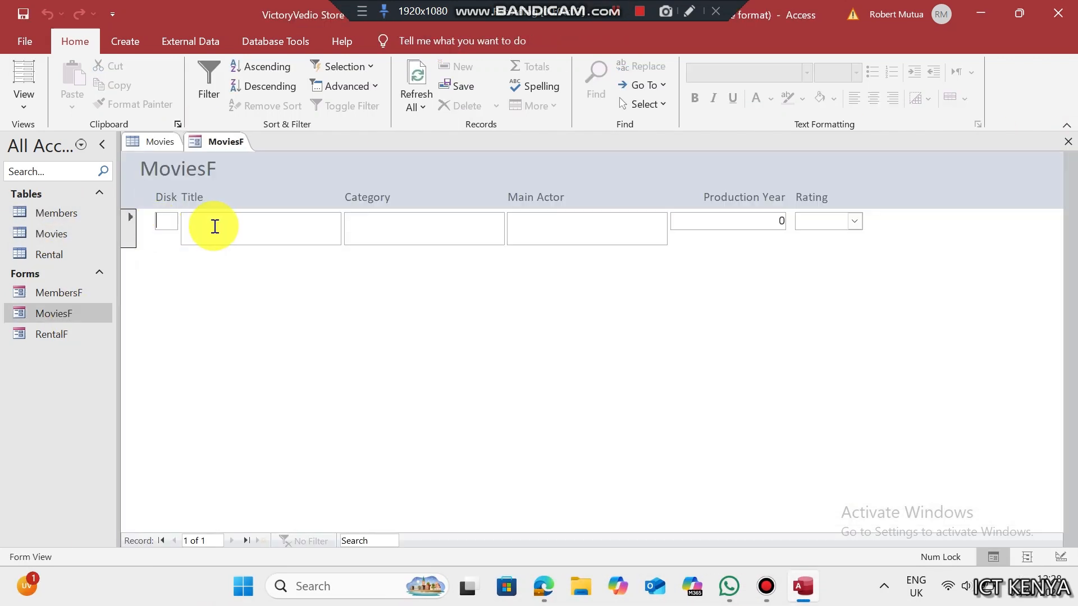
- Enter movies 001 'A Thief in the Night' (Thriller) and 002 'Nursery Rhymes' (Educational, rating A), each with its main actor
text(001)
key(Tab)
text(A Thief in the Night)
key(Tab)
text(Thriller)
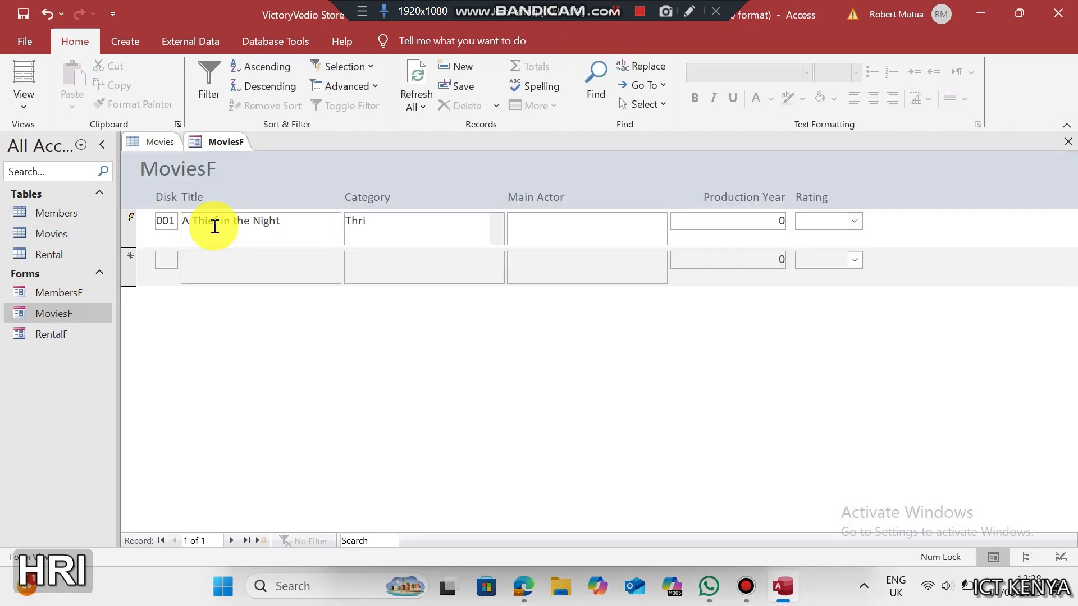
key(Tab)
text(002)
key(Tab)
text(Nursery Rhymes)
key(Tab)
text(Educational)
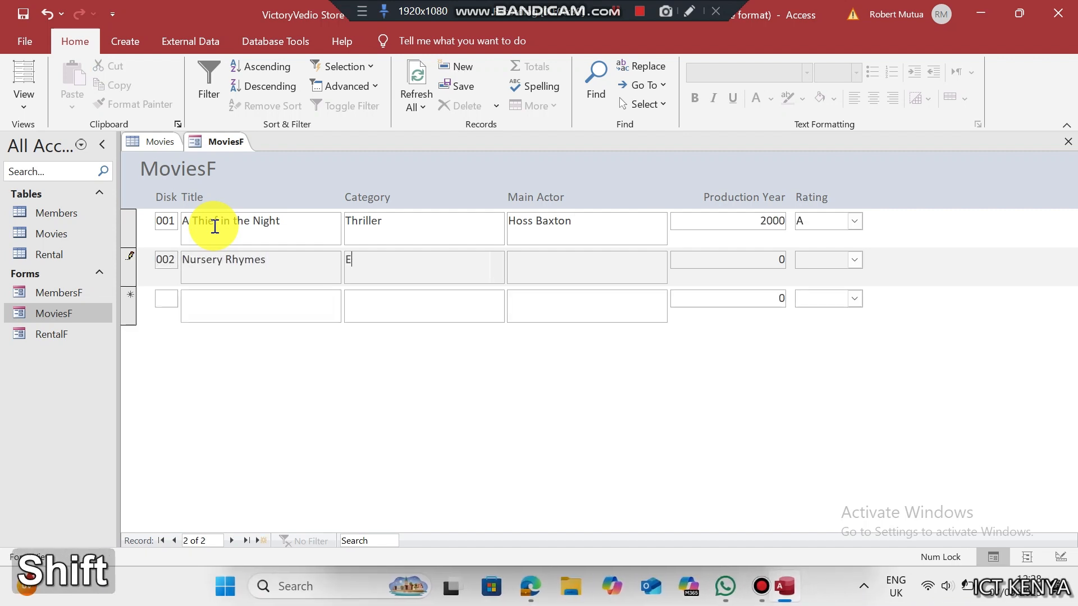
key(Tab)
key(Tab)
text(A)
key(Tab)
text(003)
key(Tab)
- Enter movies 003 'Cartoon 17' (General, 2012, C), 004 'Trading places' (Comedy, 2016, B) and 005 'When Hatred Came' (Thriller, 2014, A)
text(Cartoon 17)
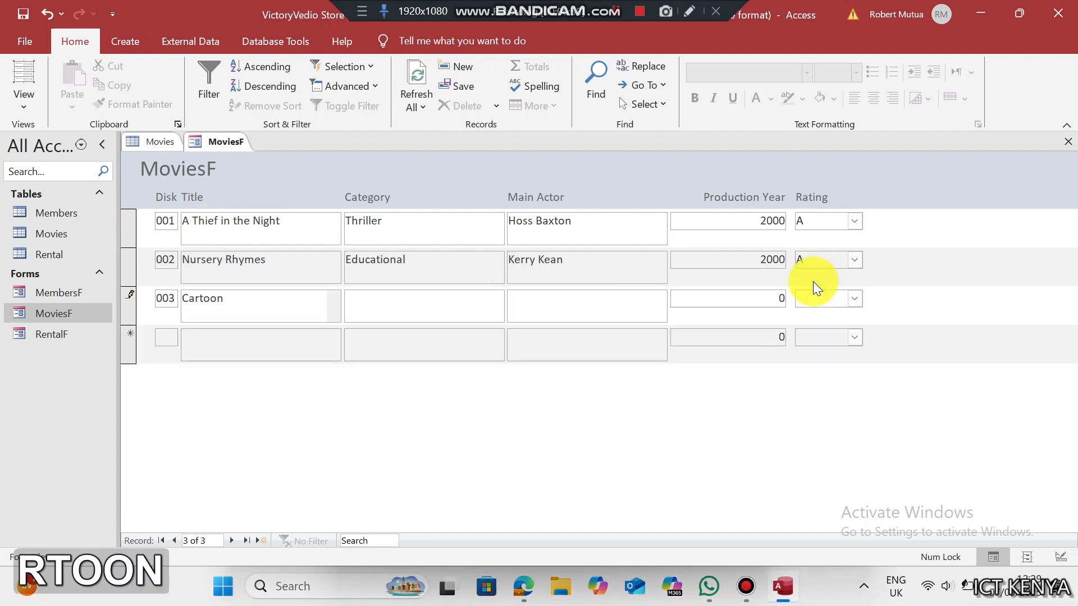
key(Tab)
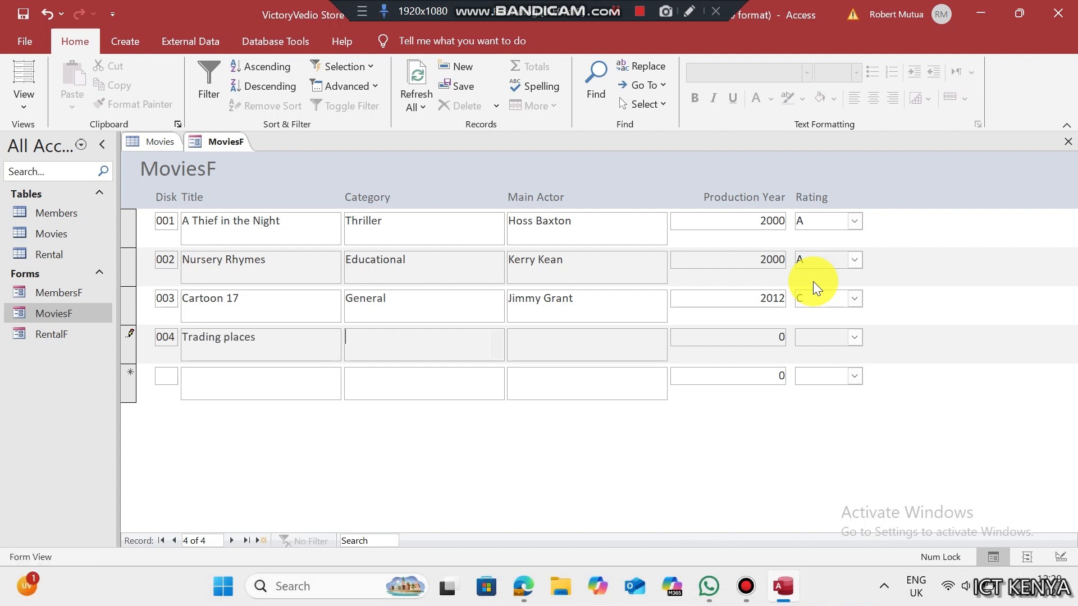
text(	C	004	Trading places	Comedy	Kim Fields)
key(Tab)
text(2016	B)
key(Tab)
text(005)
key(Tab)
text(When Hatred Came)
key(Tab)
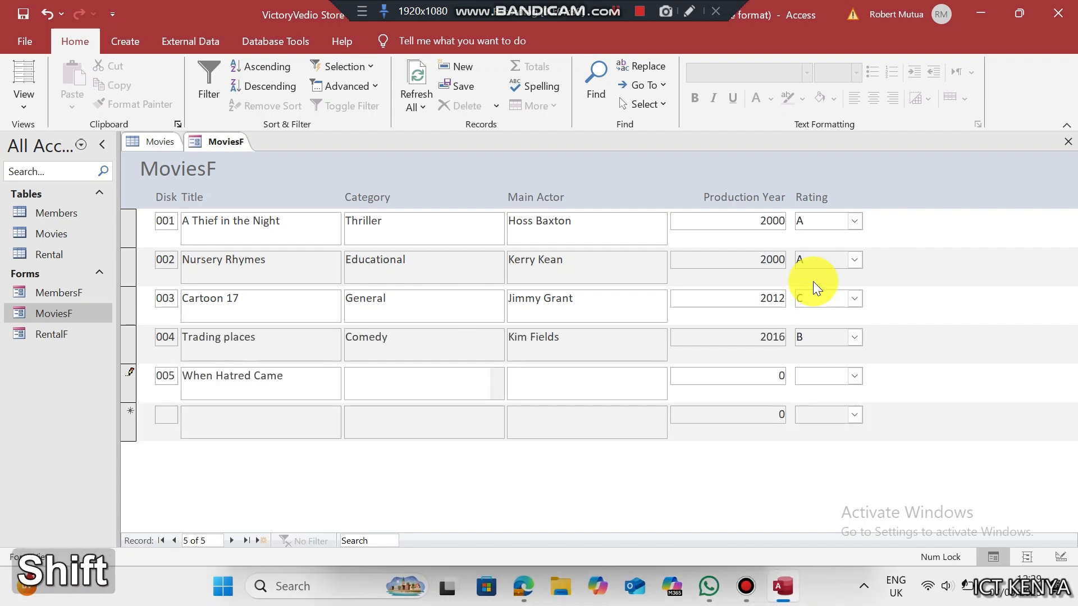
key(Tab)
text(A)
- Enter movies 006 'The Gods must be crazy' (Comedy, 2000, B) and 007 'The Gods must be crazy 2' (Comedy, 2002, B)
key(Tab)
text(006)
key(Tab)
text(The Gods must be crazy)
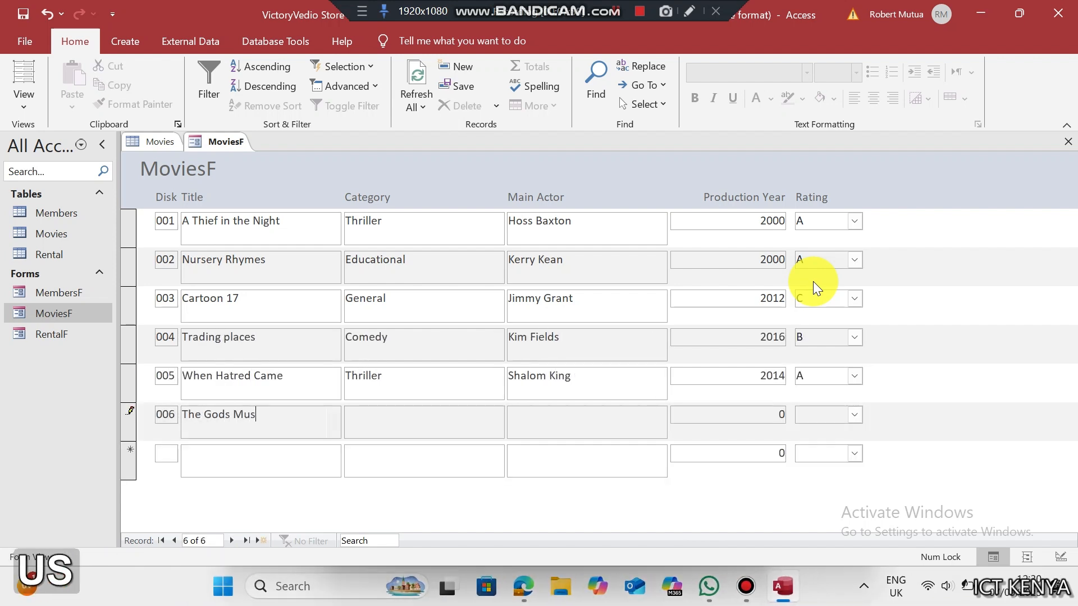
key(Tab)
text(Comedy)
key(Tab)
key(Tab)
text(2000	B)
key(Tab)
text(007)
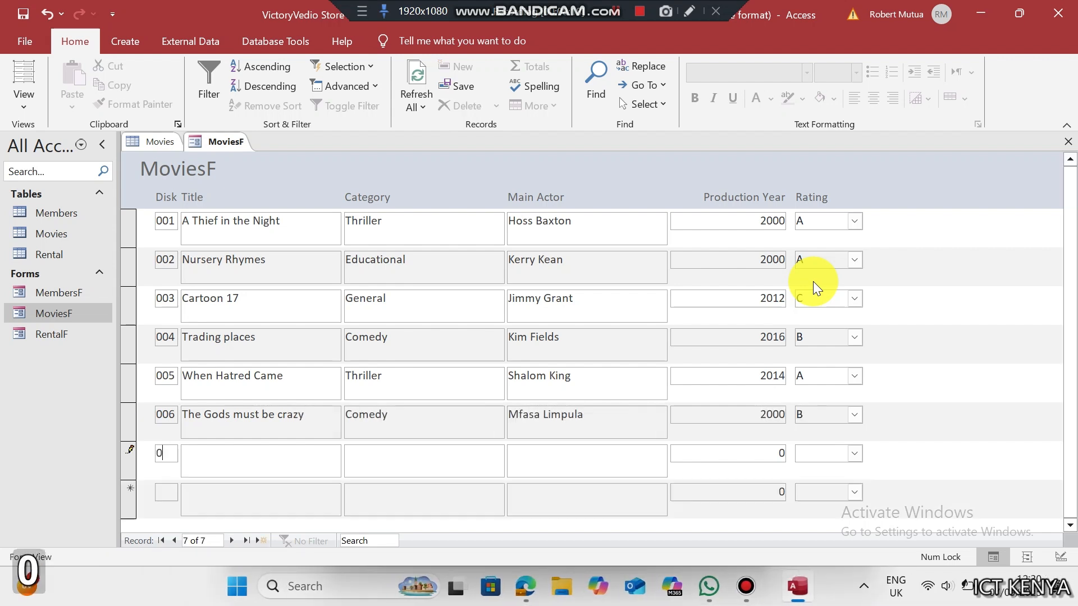
key(Tab)
text(The Gods must be crazy 2)
key(Tab)
text(Comedy)
- Enter movies 008 'The Gods must be crazy 3' (Comedy, 2011, B) and 009 'The Island' (Action, 2004, A)
key(Tab)
key(Tab)
text(2002	B)
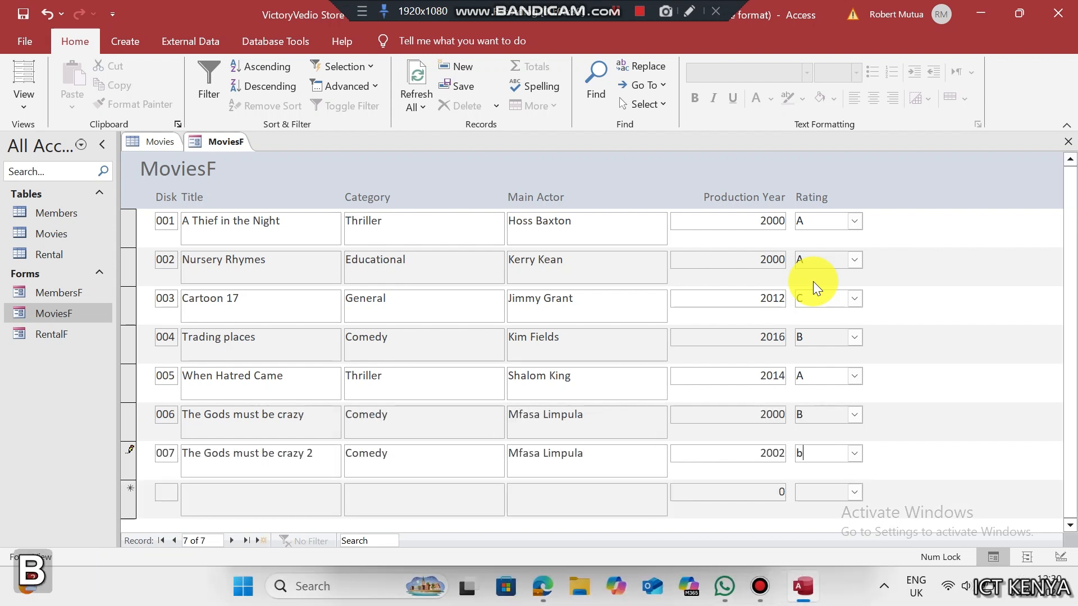
key(Tab)
text(008	The Gods must be crazy)
key(shift+Home)
key(End)
text(3)
key(Tab)
text(Comedy)
key(Tab)
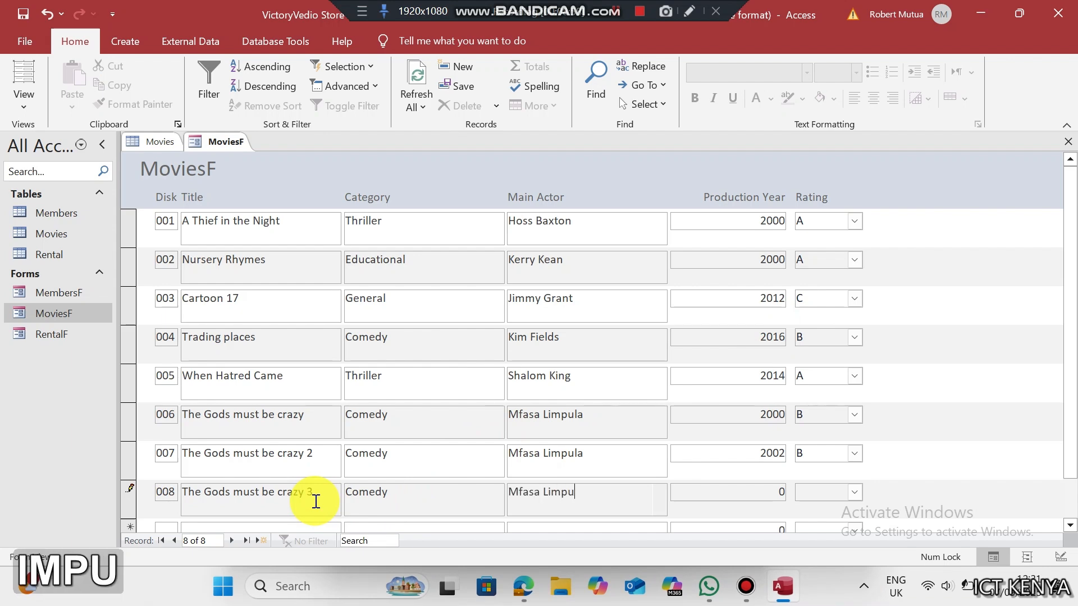
key(Tab)
key(BackSpace)
text(2011	B)
key(Tab)
text(009	The Island	Action)
- Enter movie 010 'Prepare For War' (Action, rating A), then close the MoviesF form and Movies table
key(Tab)
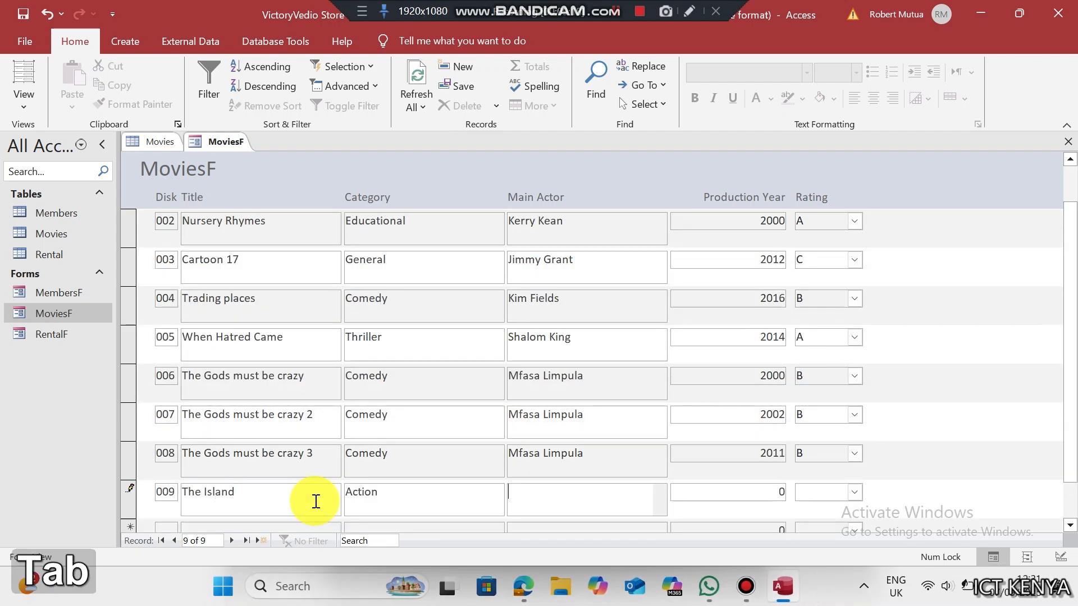
text(Marie Payton)
key(Tab)
text(2004	A	010)
key(Tab)
text(Prepare For War)
key(Tab)
text(Action)
key(Tab)
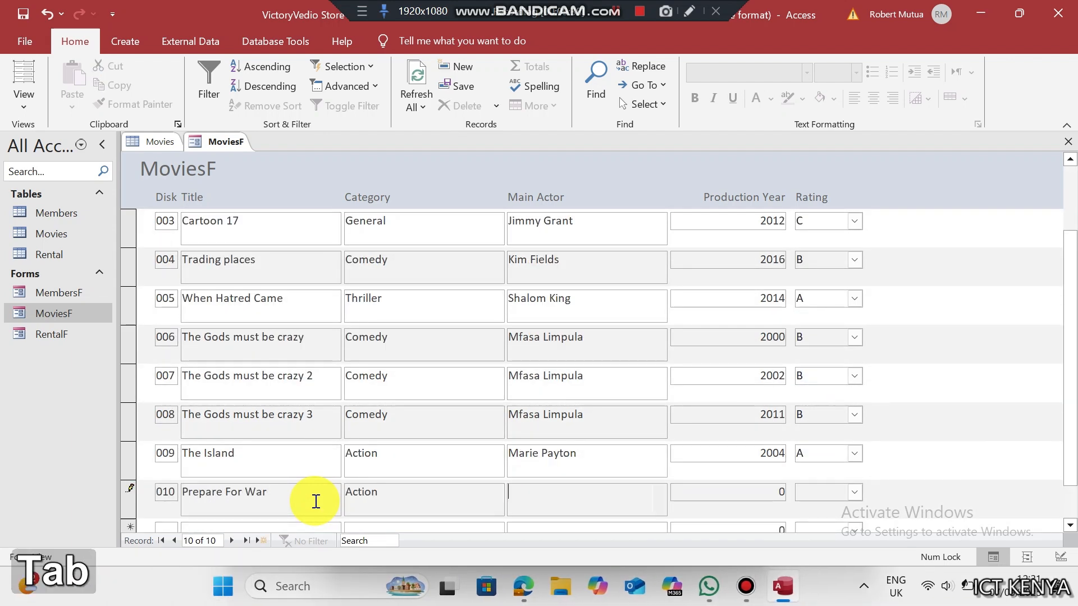
key(Tab)
text(a)
click(1068, 141)
click(414, 76)
- Open RentalF and enter the first rental: collected 1.5.25, disk 001, due 5.5.18, amount 20
click(1068, 141)
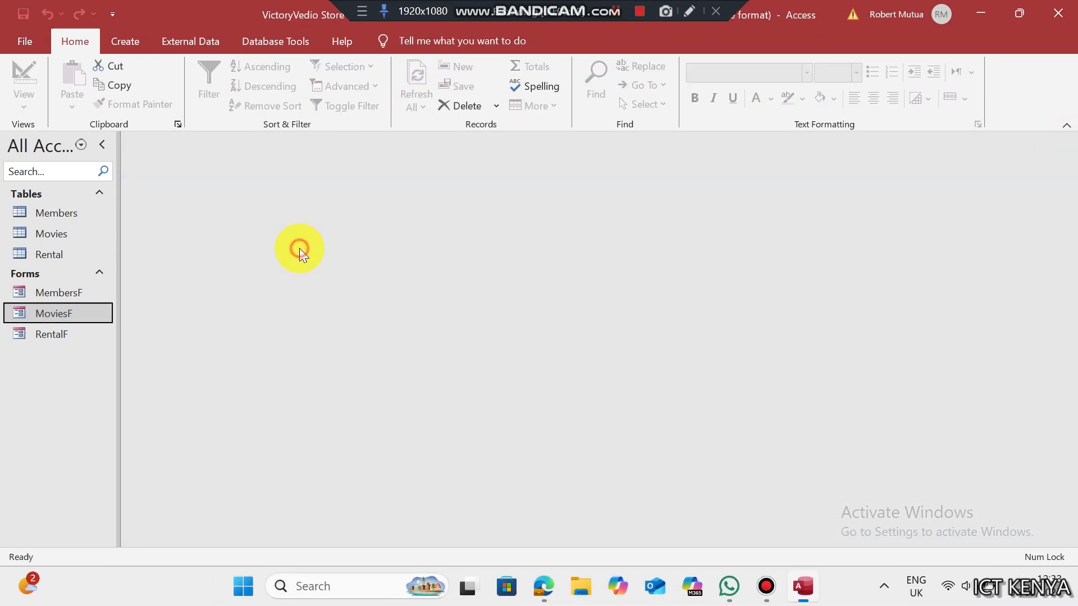
double_click(53, 337)
text(1.5.25)
key(Tab)
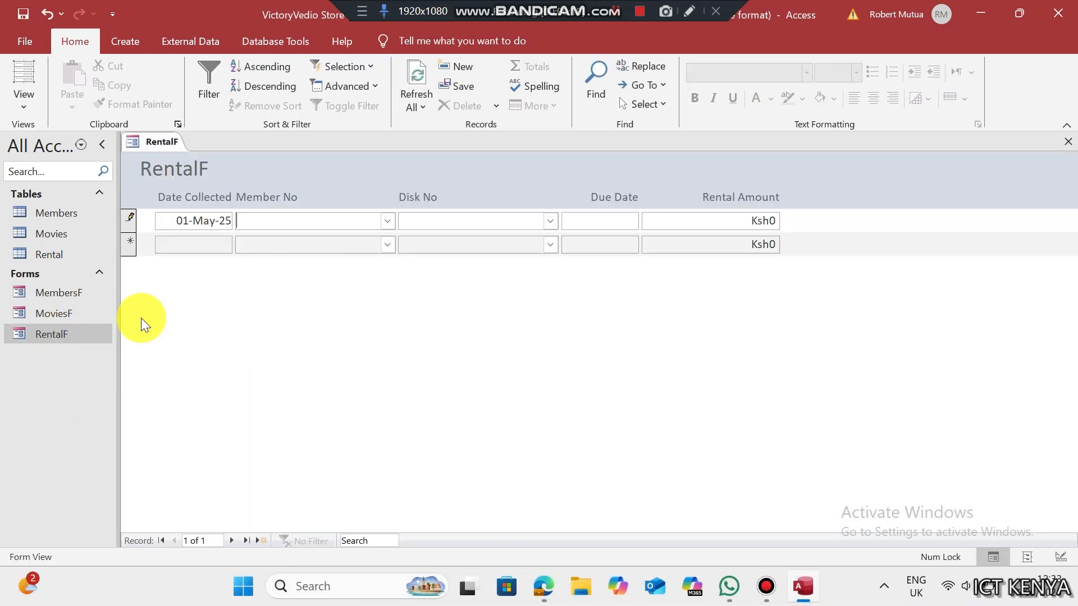
click(387, 221)
click(277, 287)
key(Tab)
text(001)
key(Tab)
text(5.5.18)
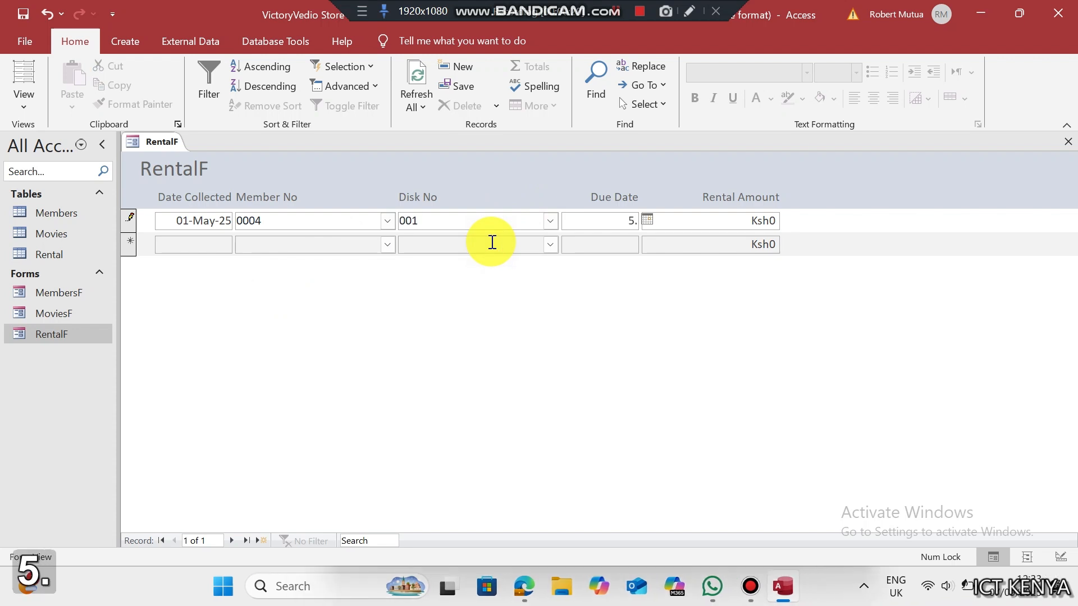
key(Tab)
text(20)
key(Tab)
text(12.5.25)
- Enter the second rental: disk 003, due 16.5.18, amount 20
key(Tab)
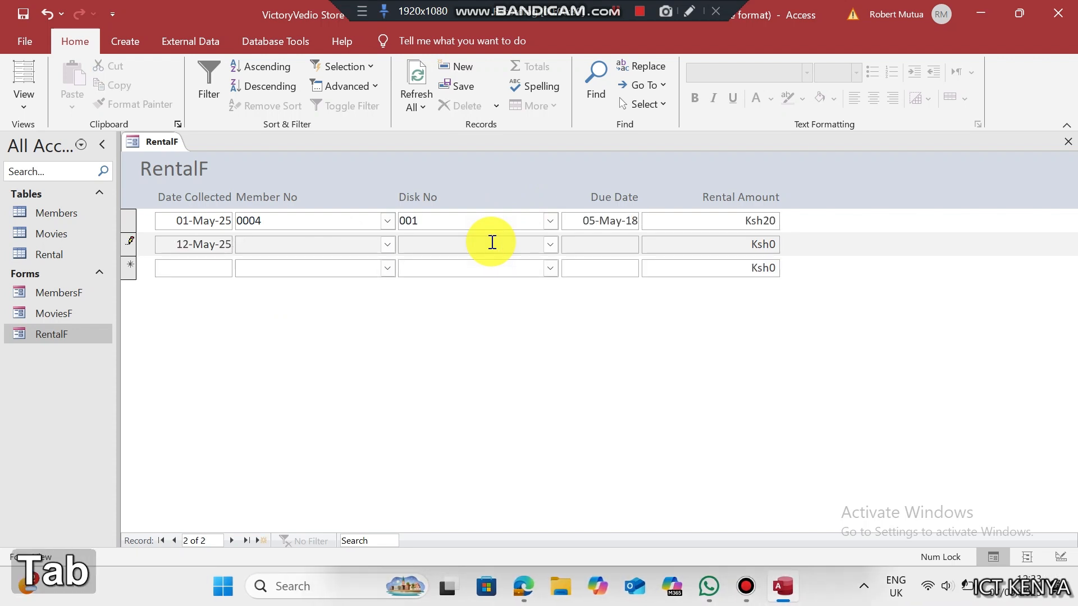
text(0001)
key(Tab)
text(003)
key(Tab)
text(16.5.18)
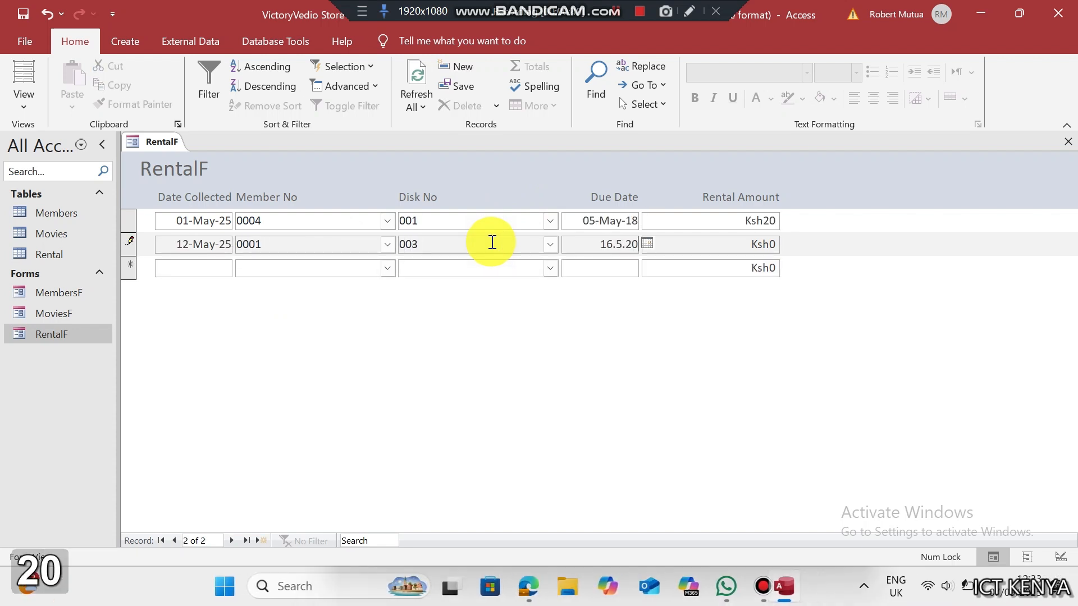
key(Tab)
text(20)
- Enter the rental collected 25.10.2025 for disk 007, due 29.10.2018, with amount 50
key(Tab)
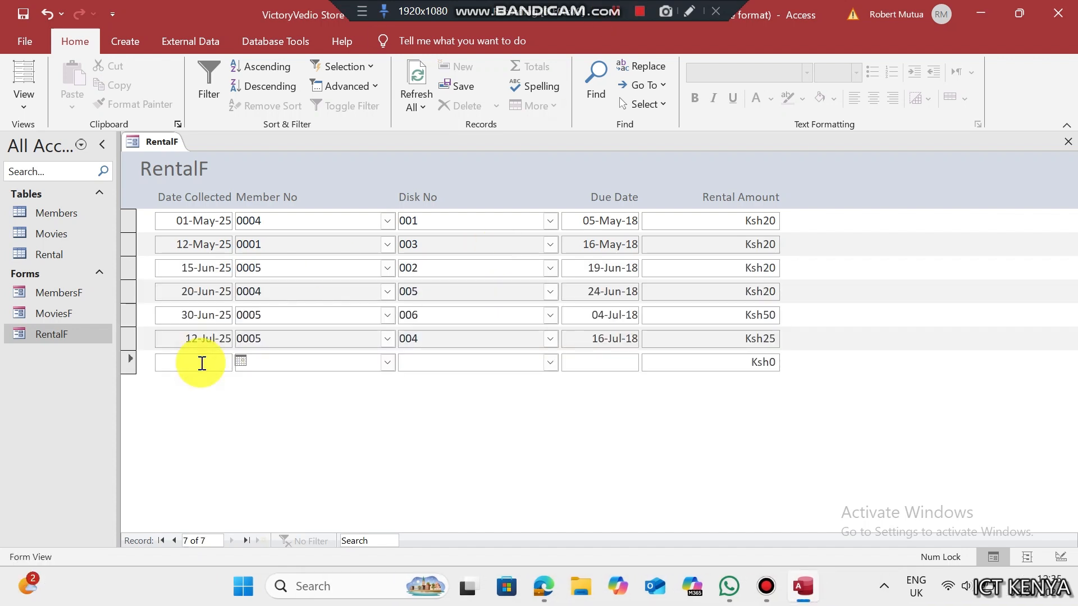
text(25.10.2025)
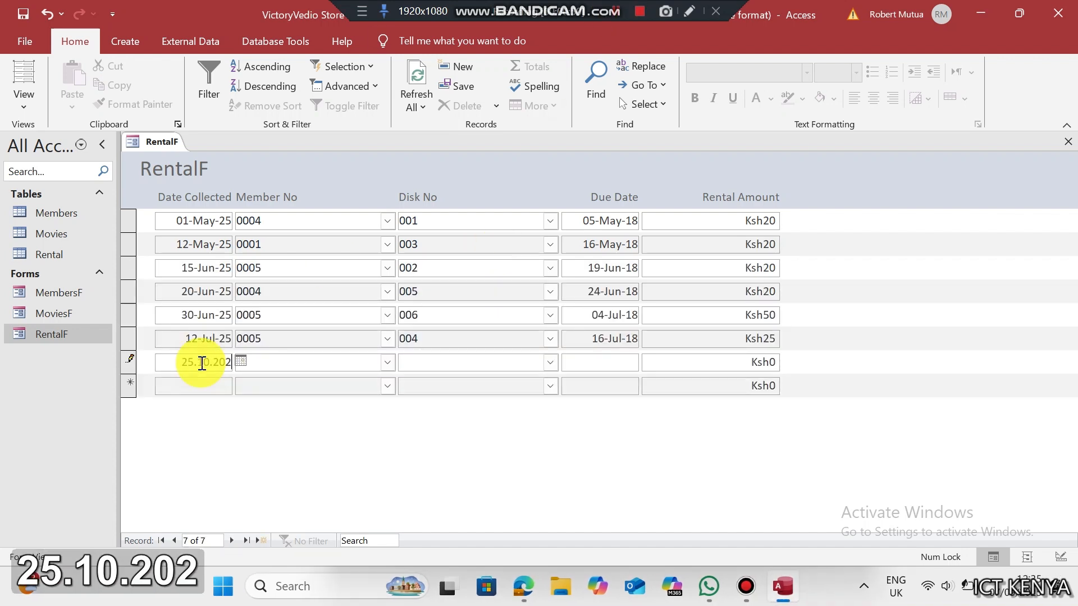
key(Tab)
text(0)
key(Tab)
text(007)
key(Tab)
text(29.10.2018)
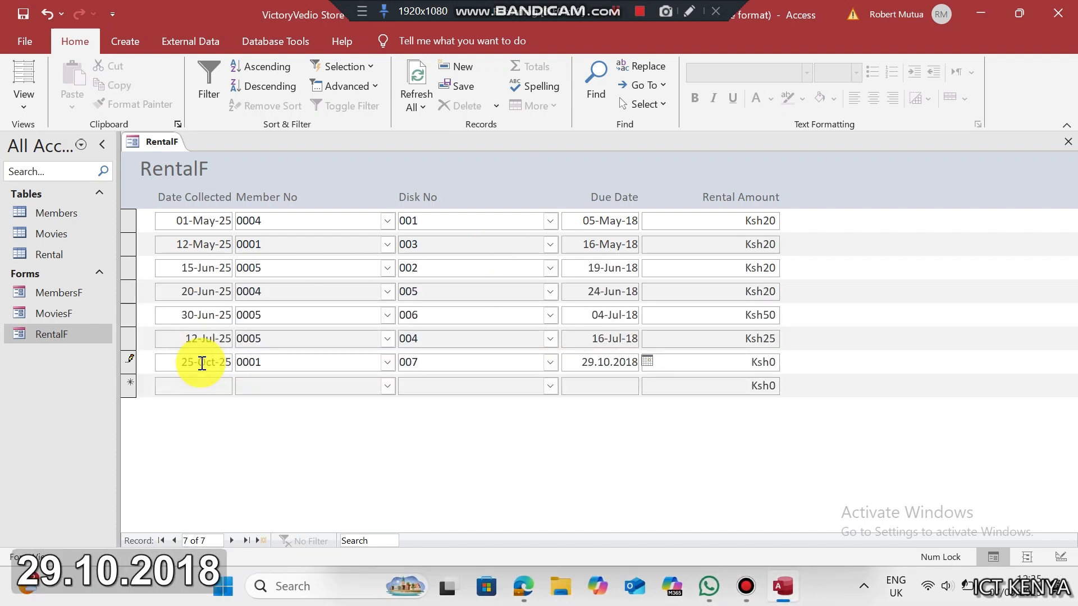
key(Tab)
text(2)
key(BackSpace)
text(50)
key(Tab)
key(Left)
- Close RentalF, open the Members table, and start a new record containing only a phone number
click(1068, 142)
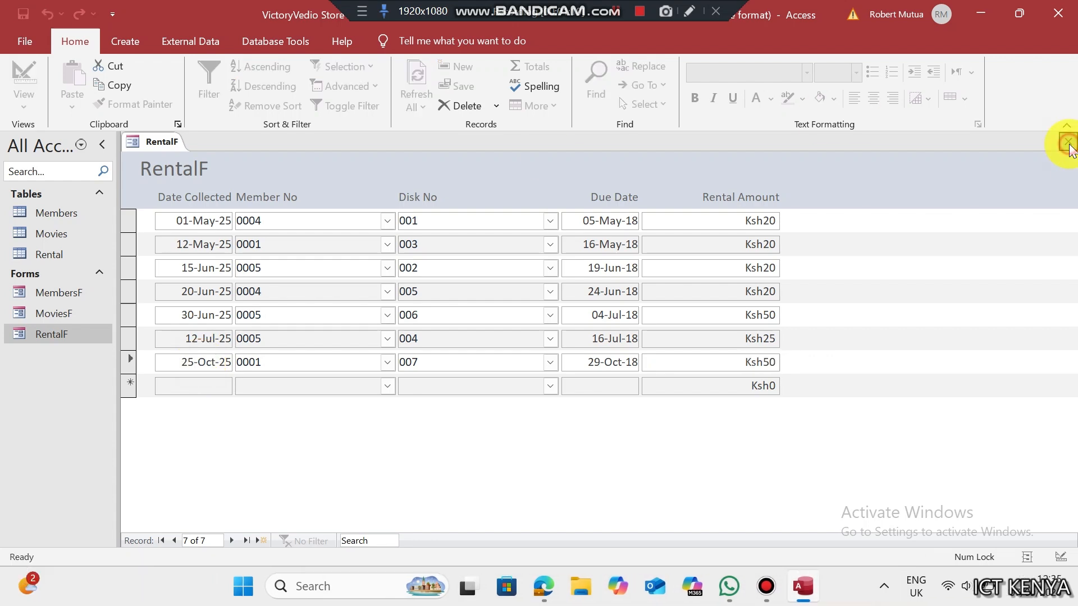
click(89, 257)
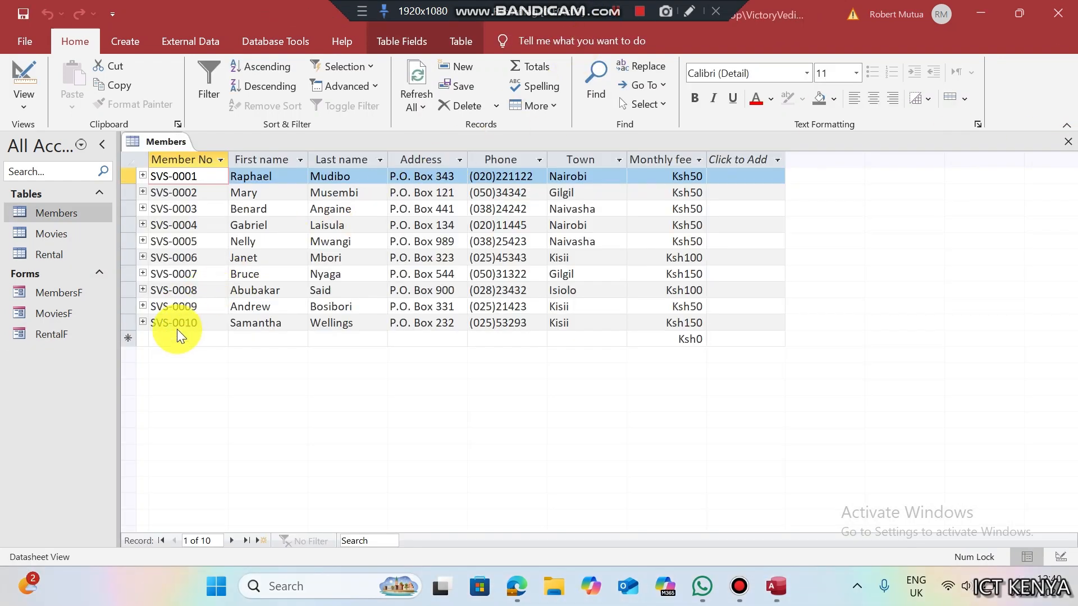
click(178, 332)
key(Tab)
key(Tab)
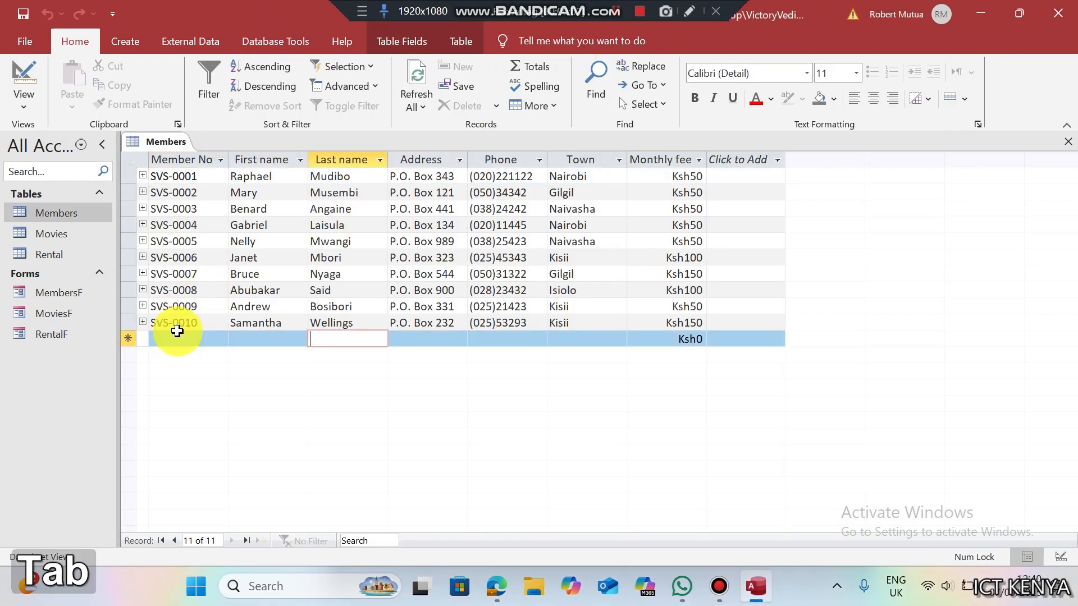
key(Tab)
key(Tab)
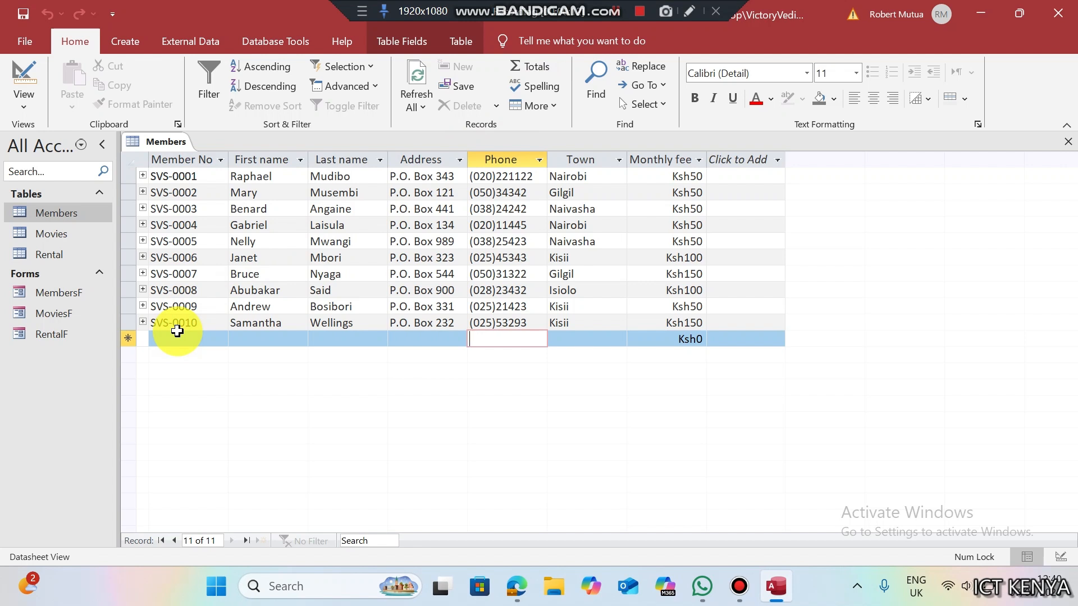
text(254))
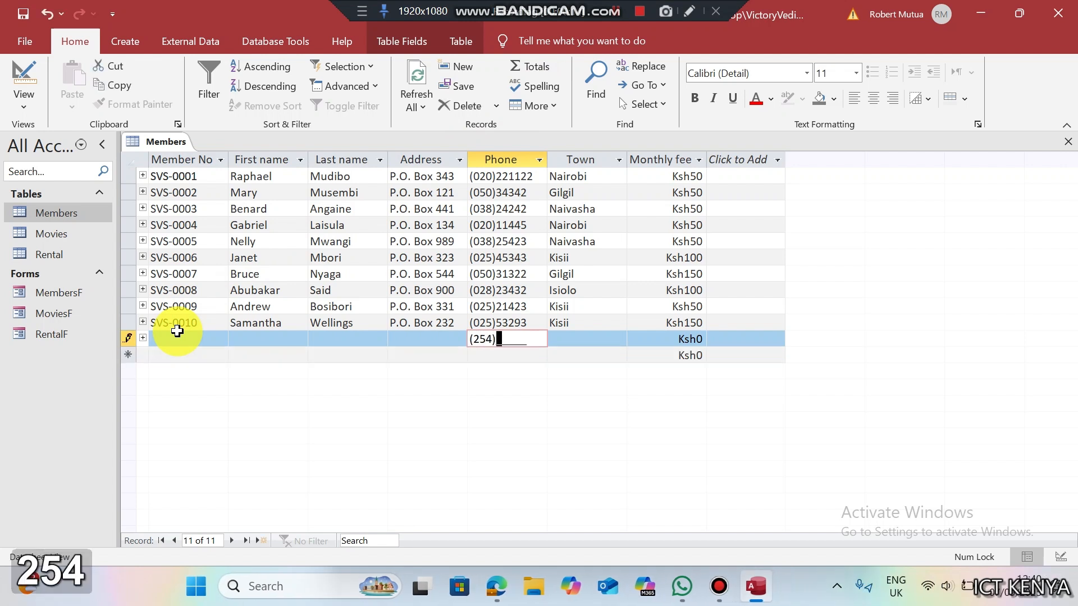
text(07889)
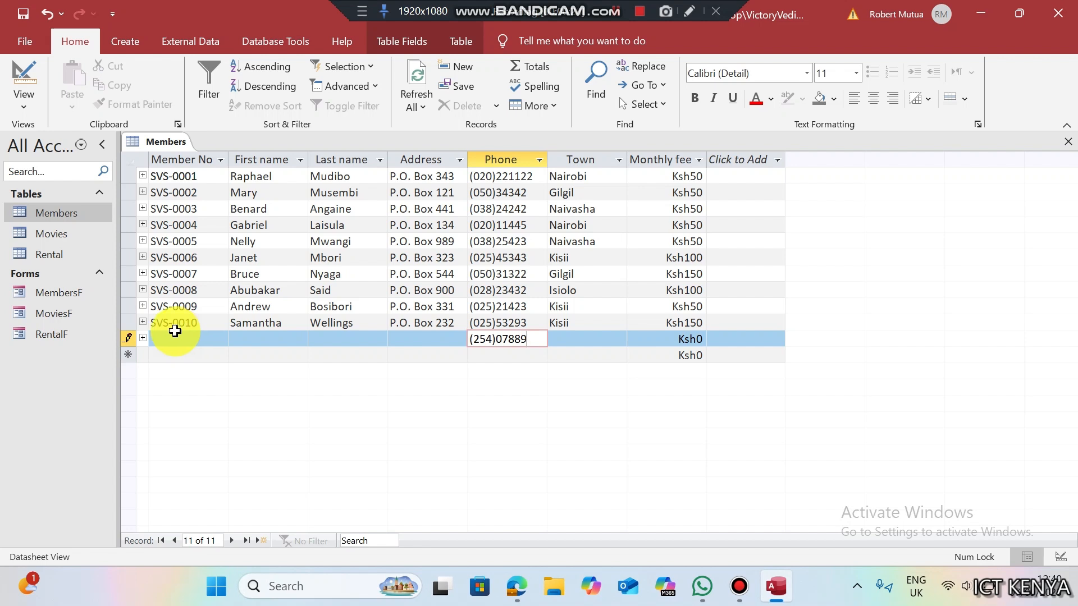
- Attempt to save the record, dismiss the missing Member No warnings, and close the Members table
click(134, 338)
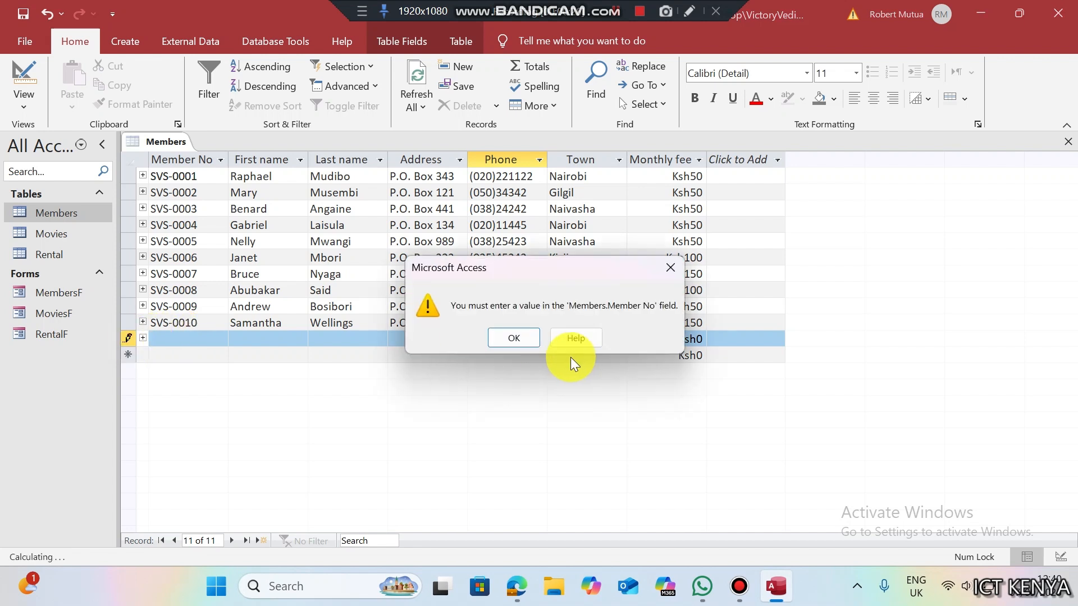
click(525, 339)
click(1069, 143)
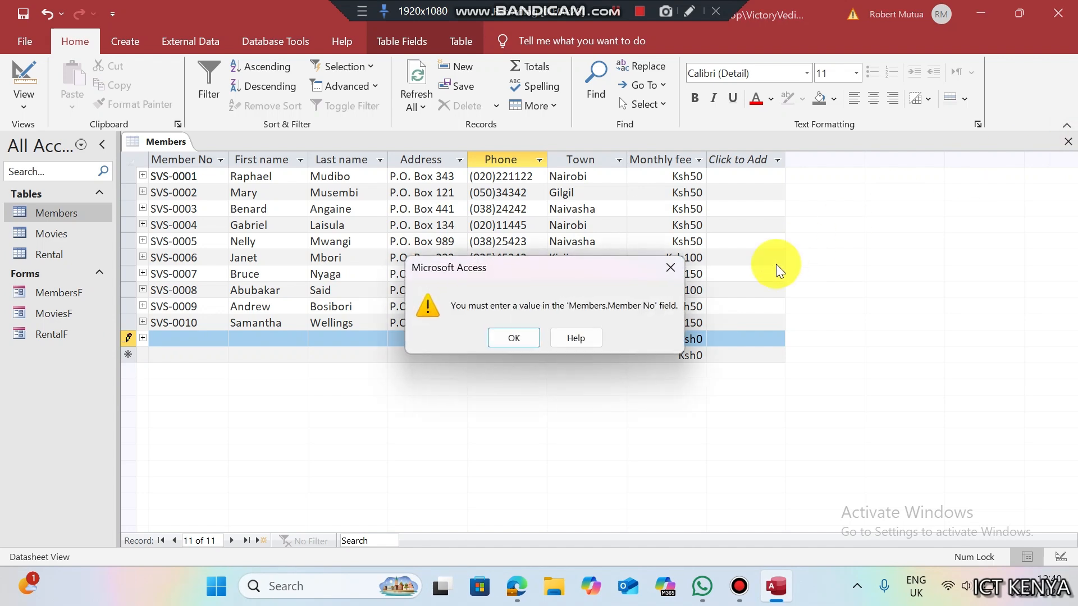
click(520, 332)
- Discard the unsaved member record, then copy 'New Fee Query' from task (f) in the exam PDF
click(524, 354)
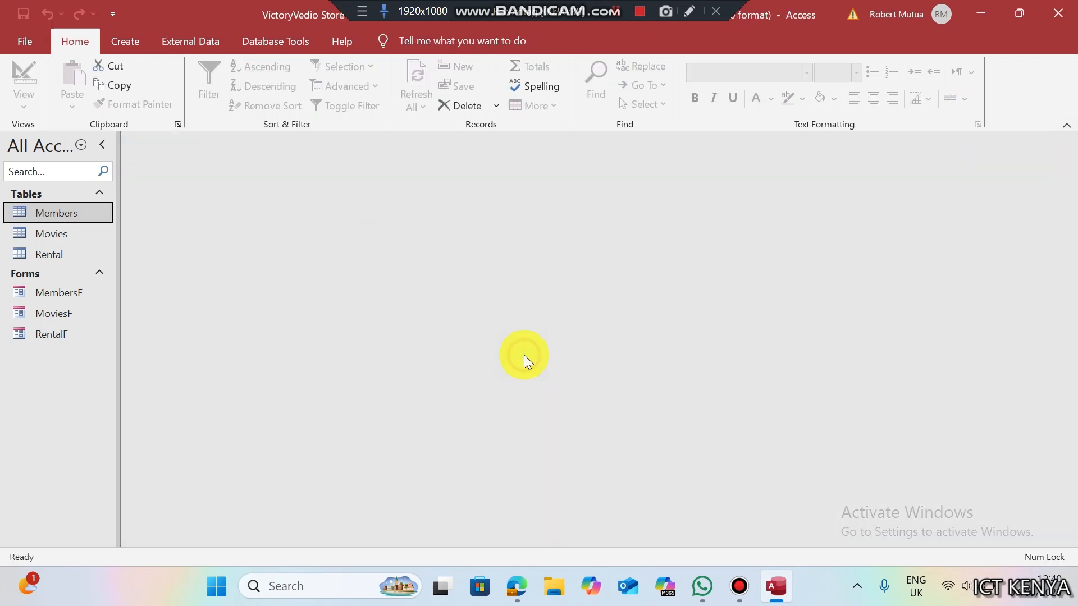
click(518, 586)
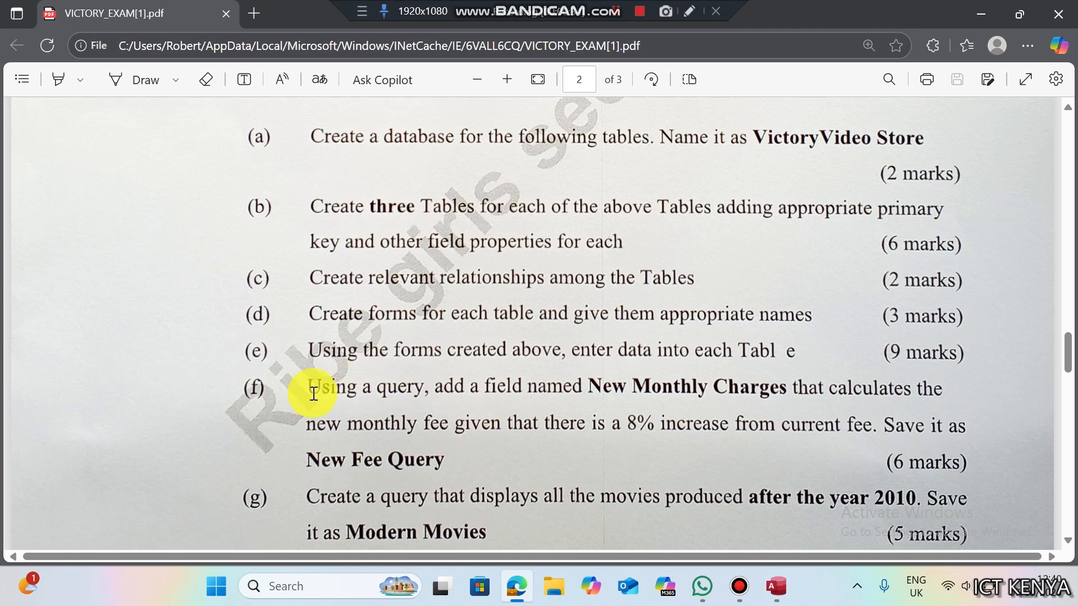
drag(305, 392, 789, 395)
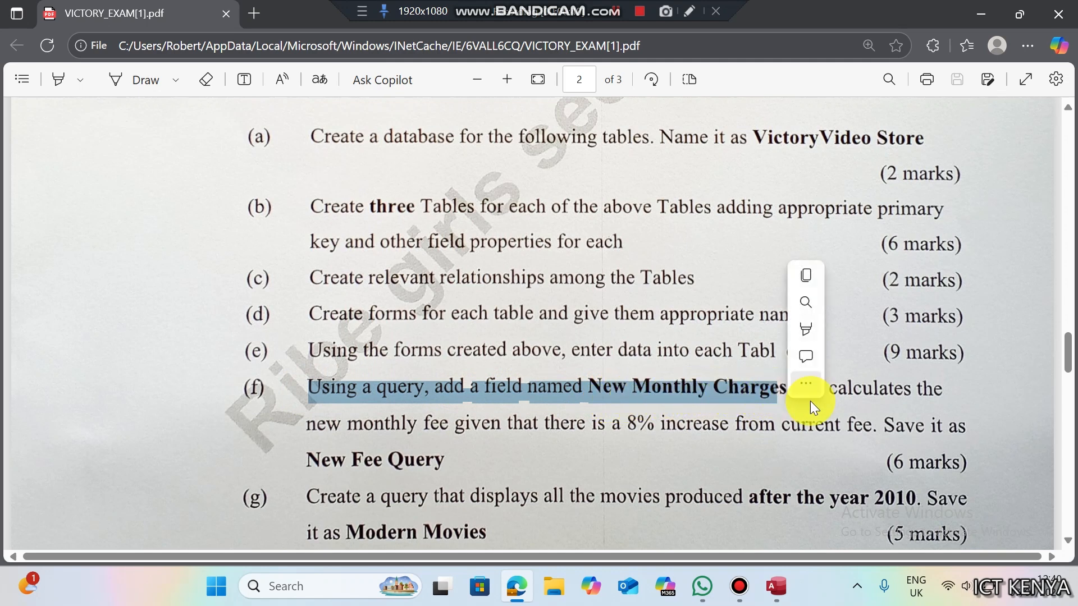
click(310, 429)
drag(309, 429, 689, 427)
click(847, 426)
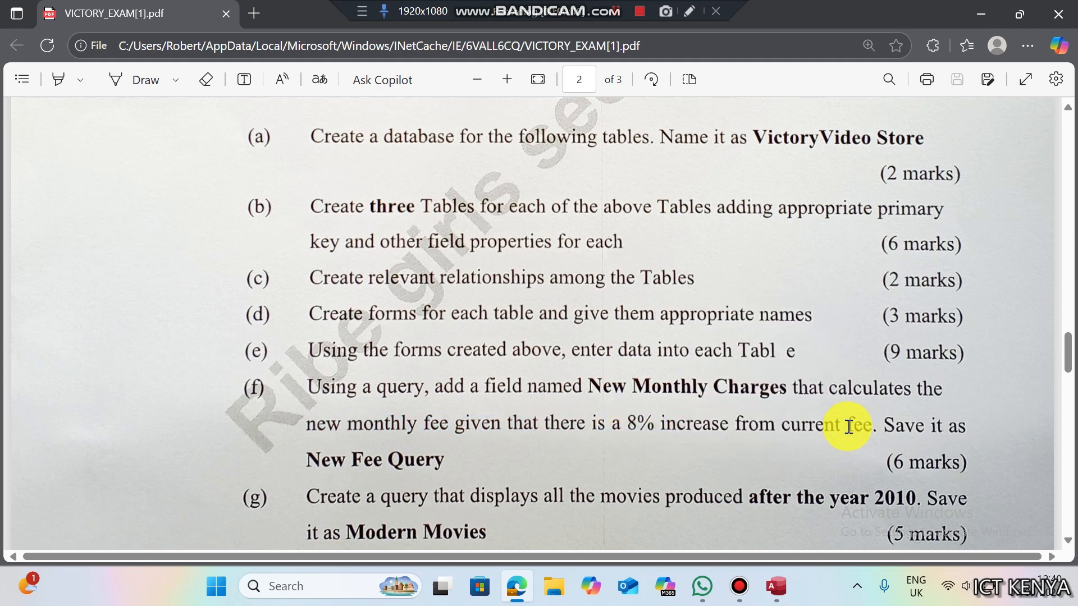
drag(306, 459, 450, 456)
key(ctrl+c)
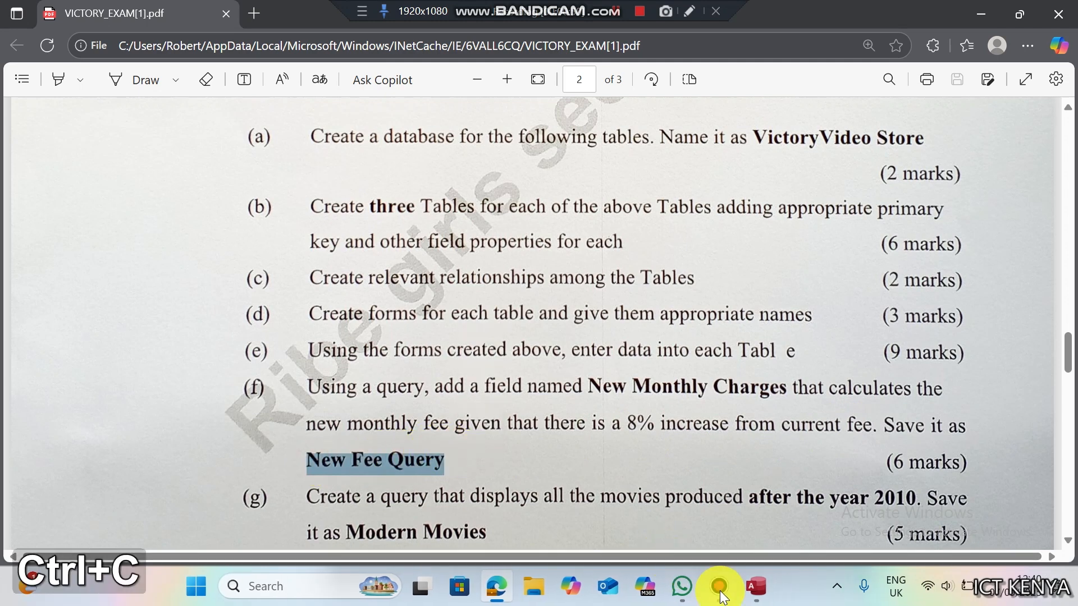
- Back in Access, open Members to check the Monthly fee column, close it, and show the Create commands
click(782, 592)
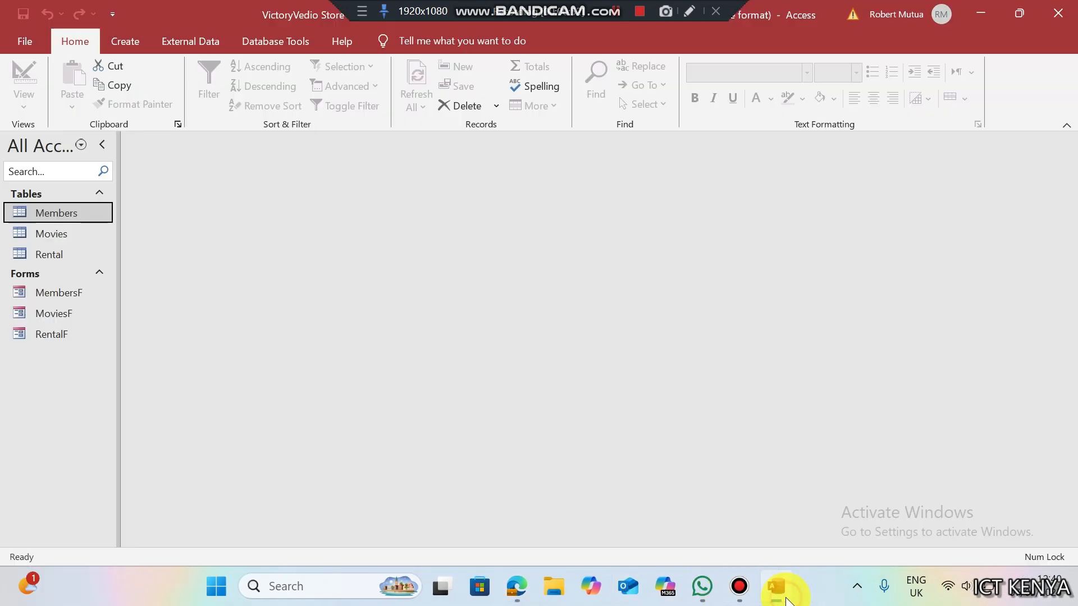
double_click(45, 218)
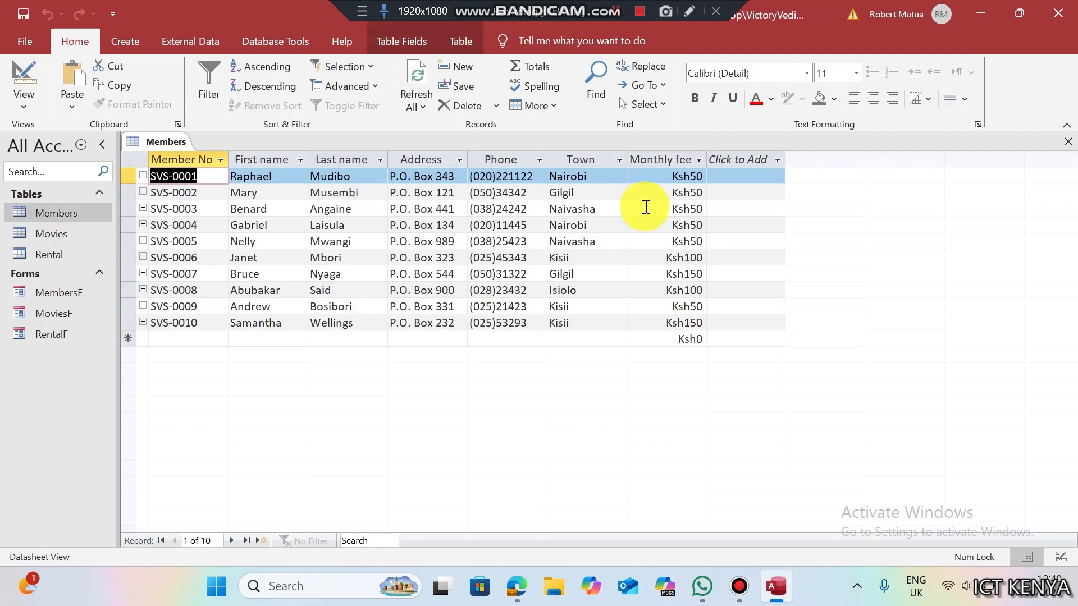
click(667, 162)
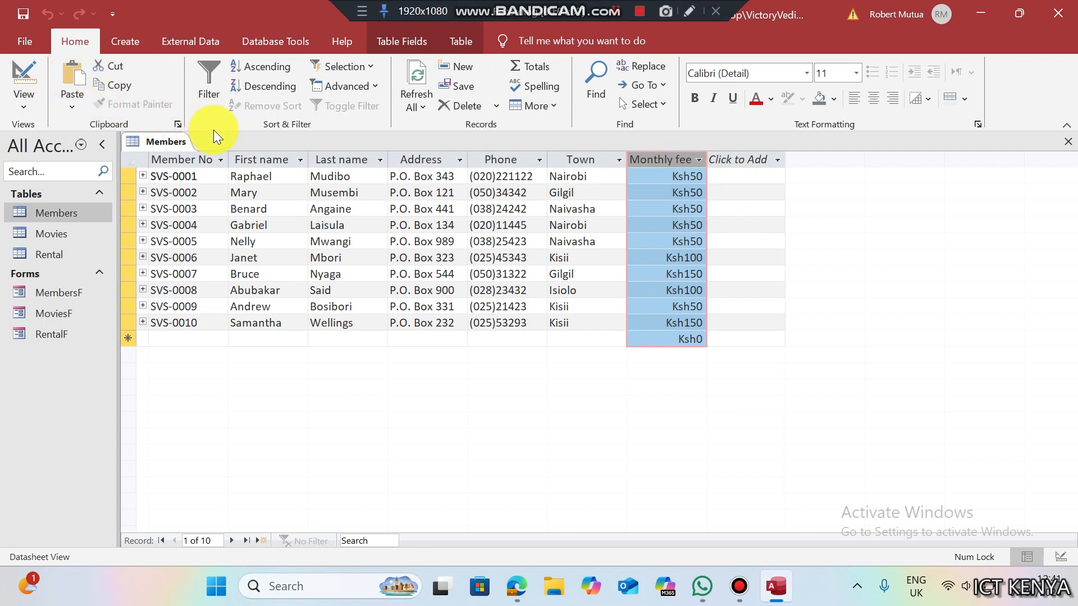
right_click(165, 150)
click(181, 174)
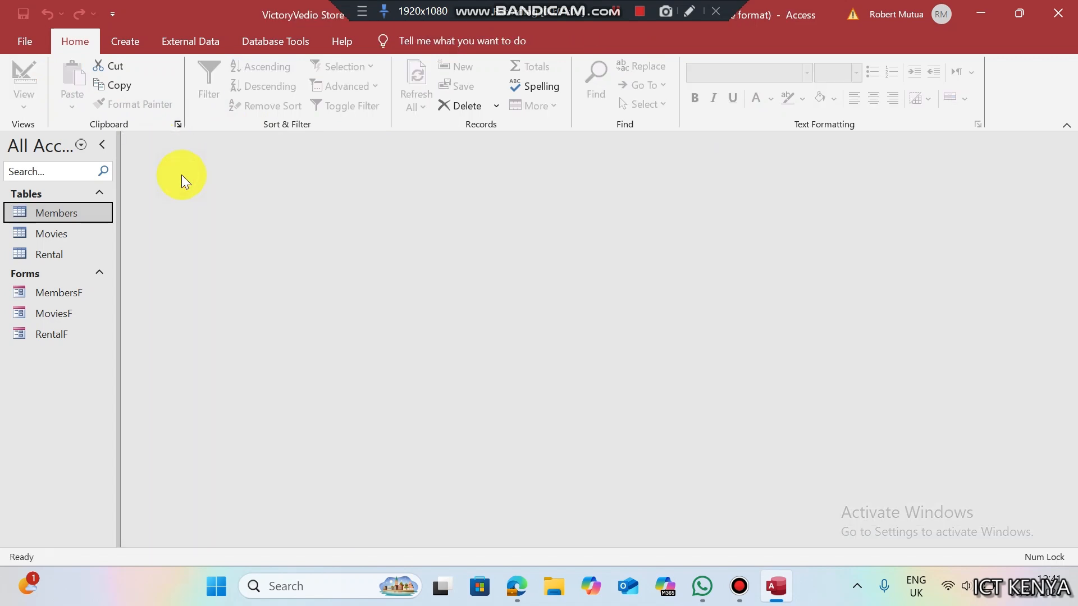
click(121, 42)
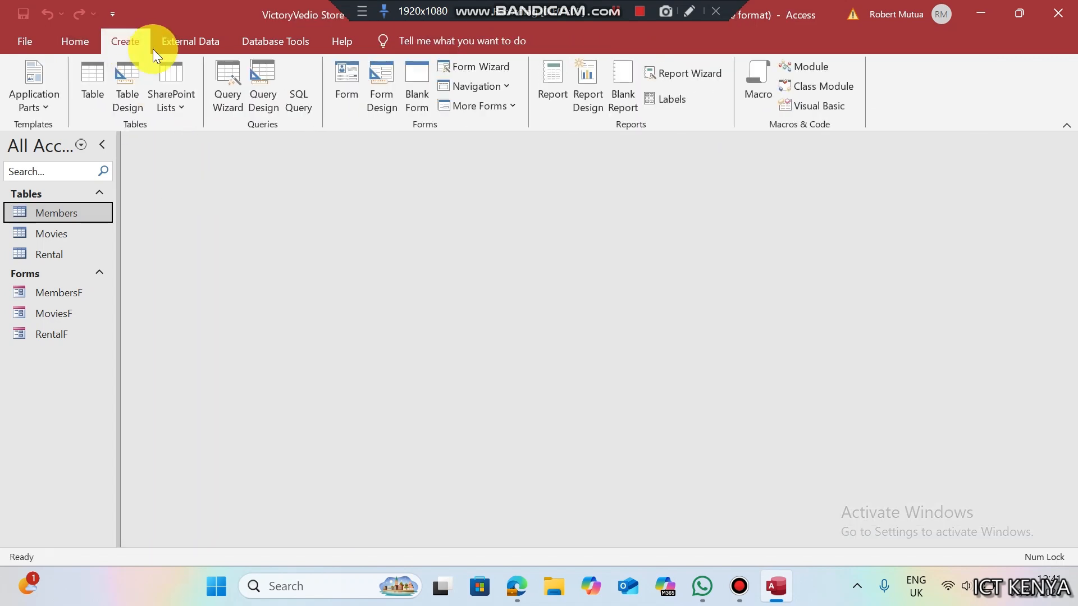
- Build a new design-view query on Members with Member No, First name, Last name, Address, Phone, Town, Monthly fee
click(269, 94)
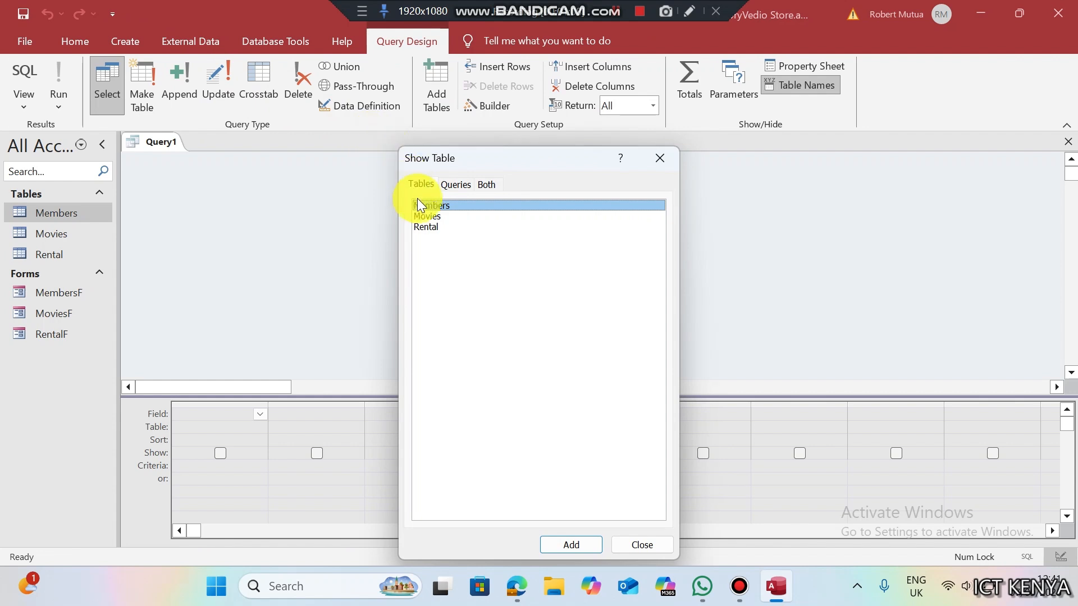
double_click(425, 206)
click(659, 162)
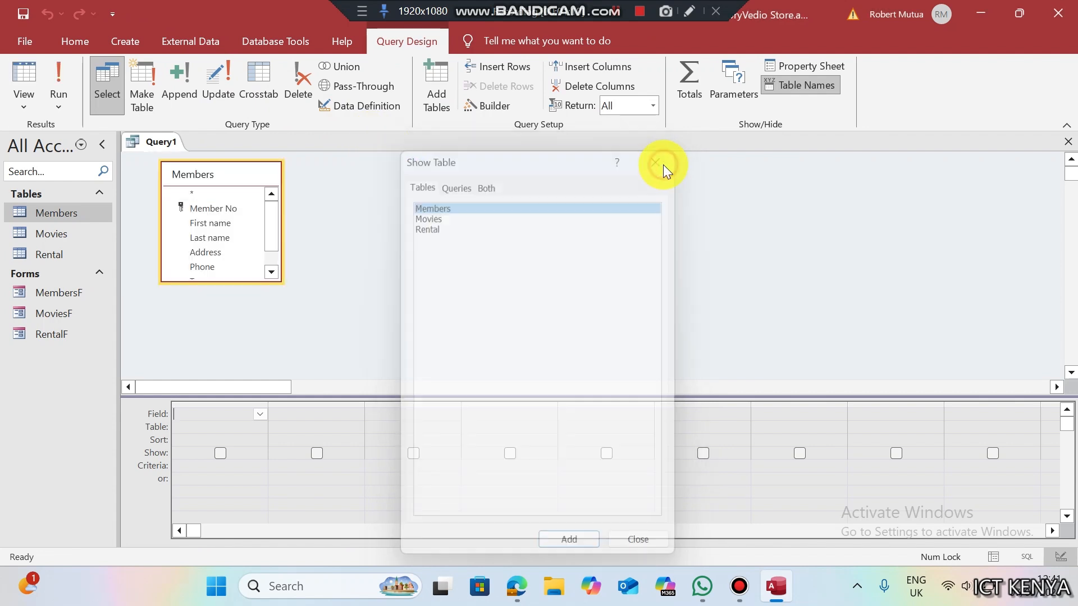
double_click(225, 210)
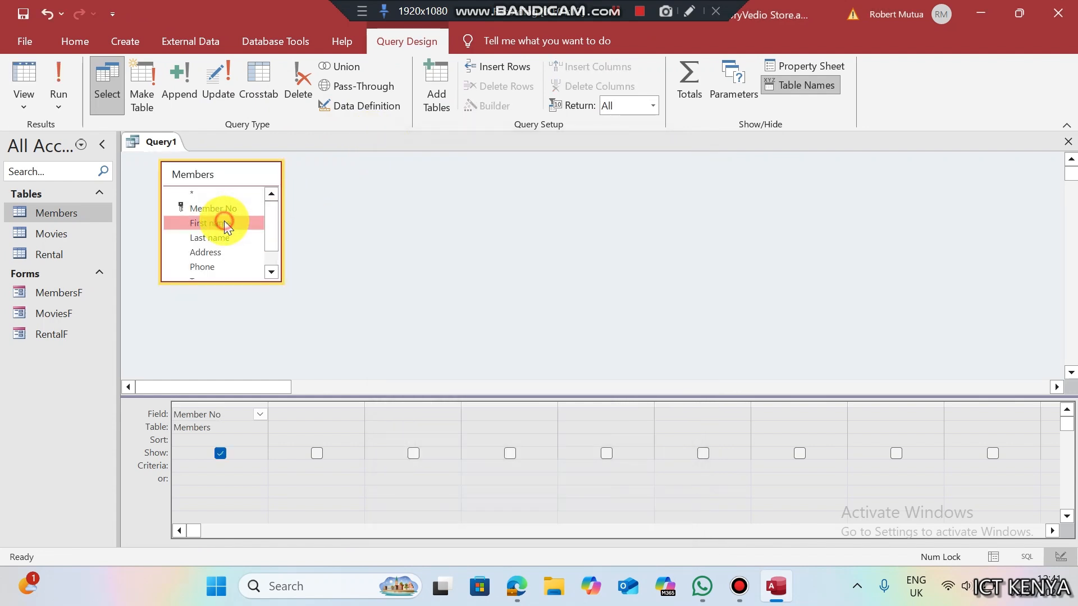
double_click(225, 224)
double_click(226, 238)
double_click(224, 252)
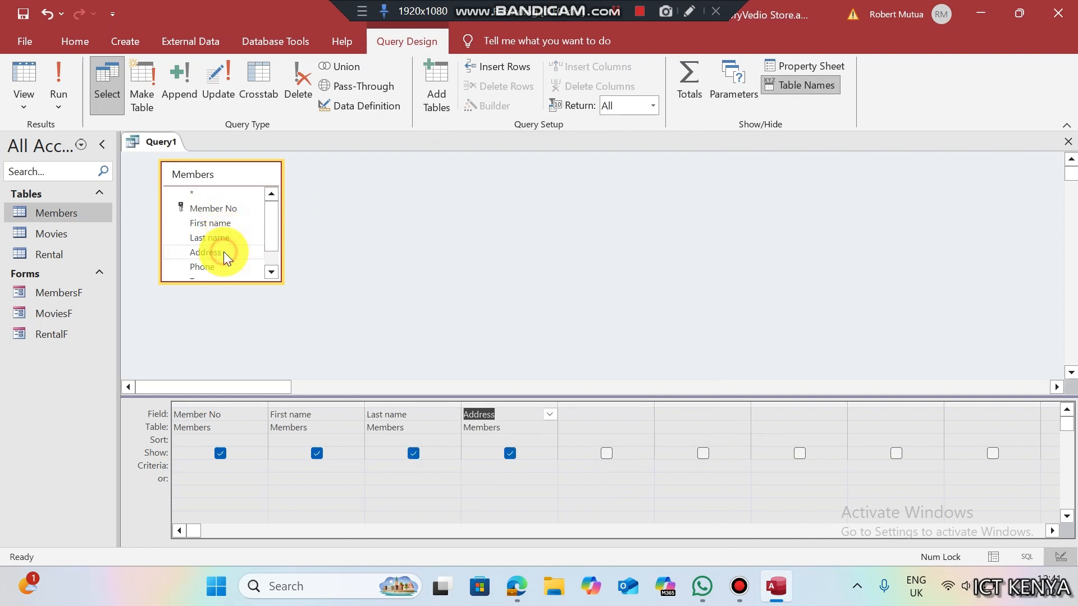
double_click(223, 267)
click(273, 261)
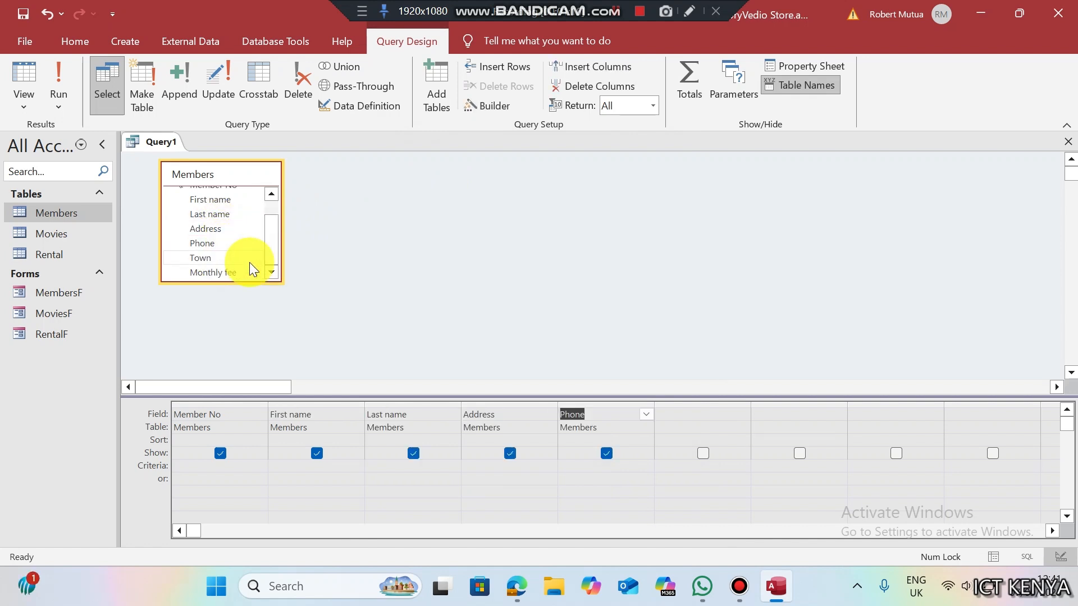
click(212, 264)
double_click(210, 258)
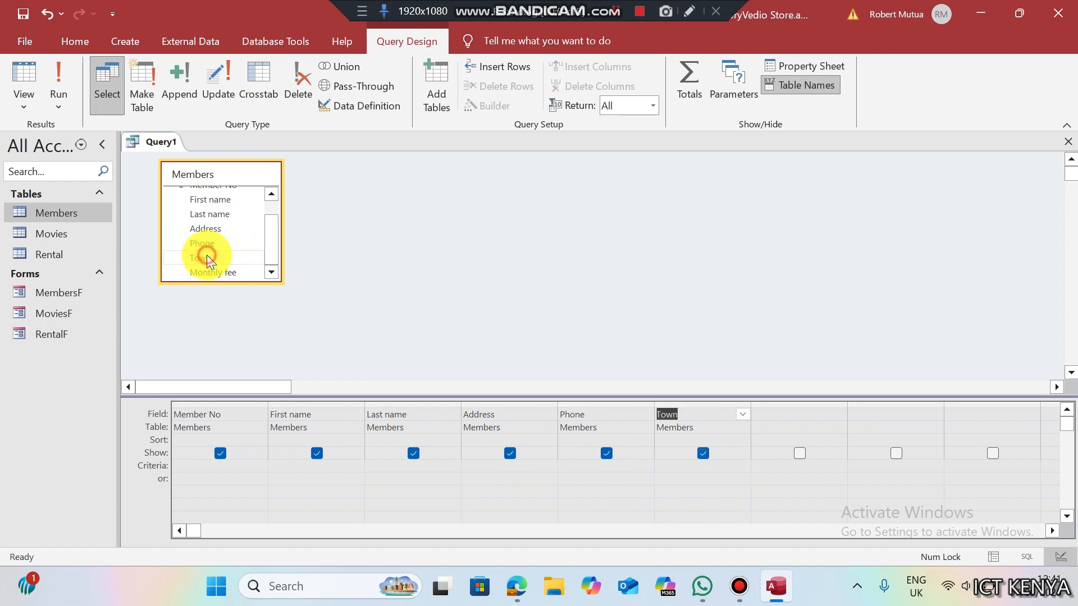
double_click(208, 271)
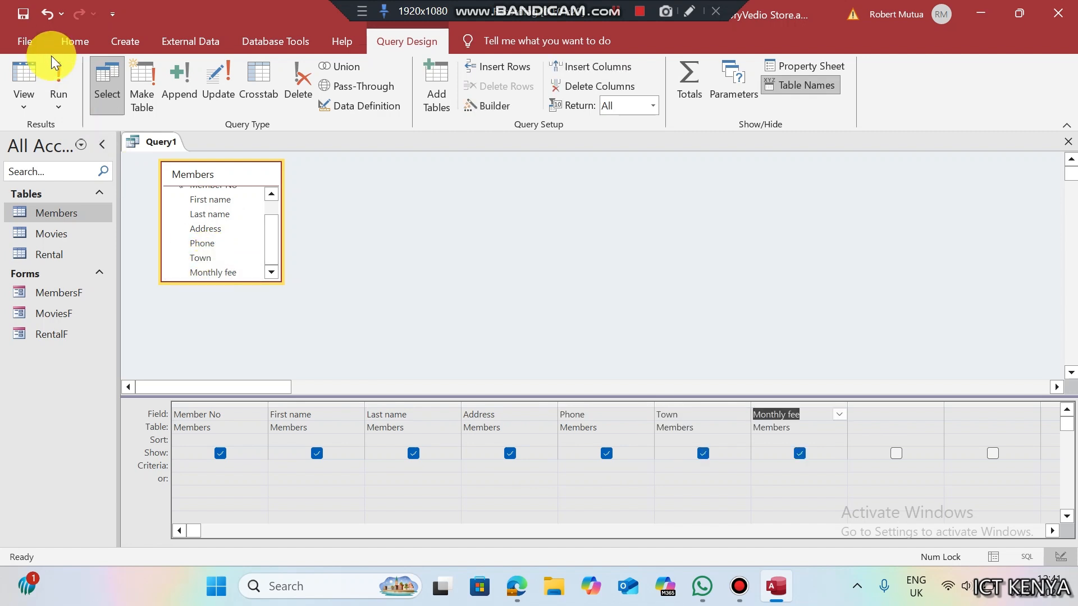
- Run the query, save it as 'New FeeQuery', and return to Design view
click(57, 73)
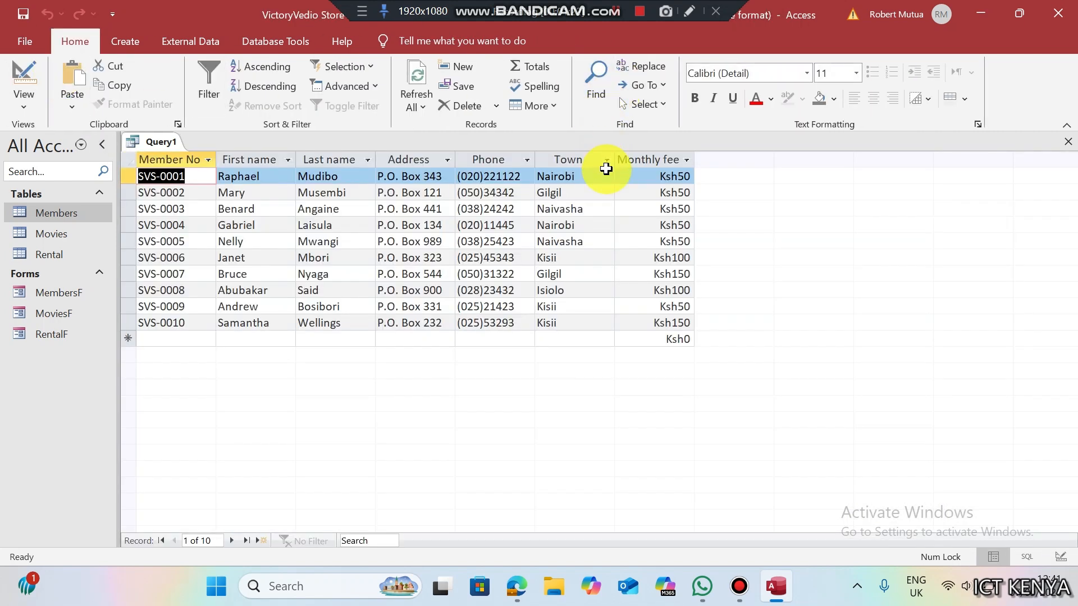
key(ctrl+s)
key(ctrl+v)
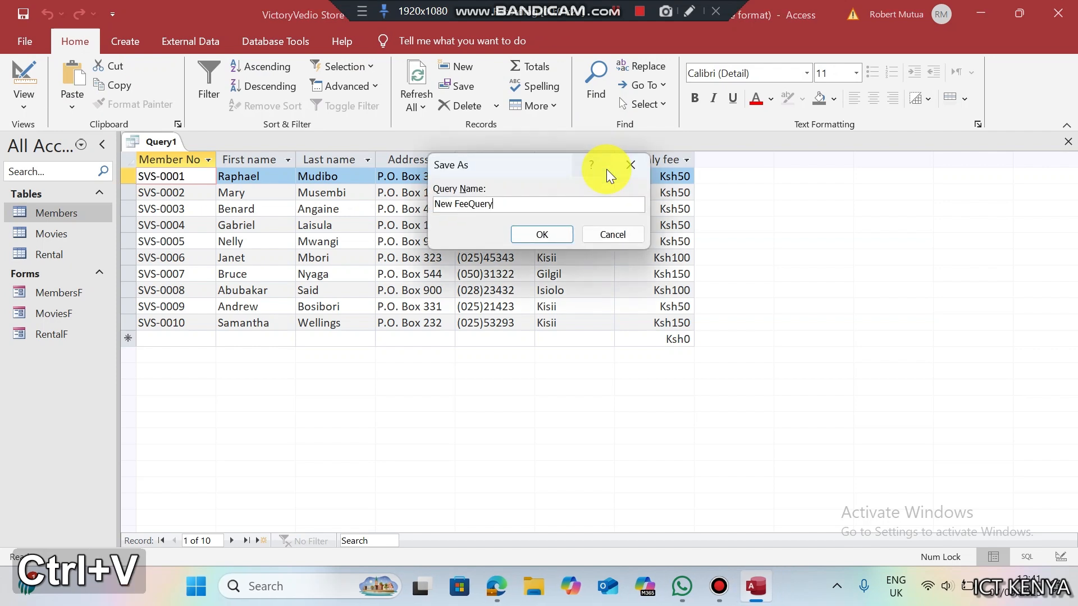
click(559, 234)
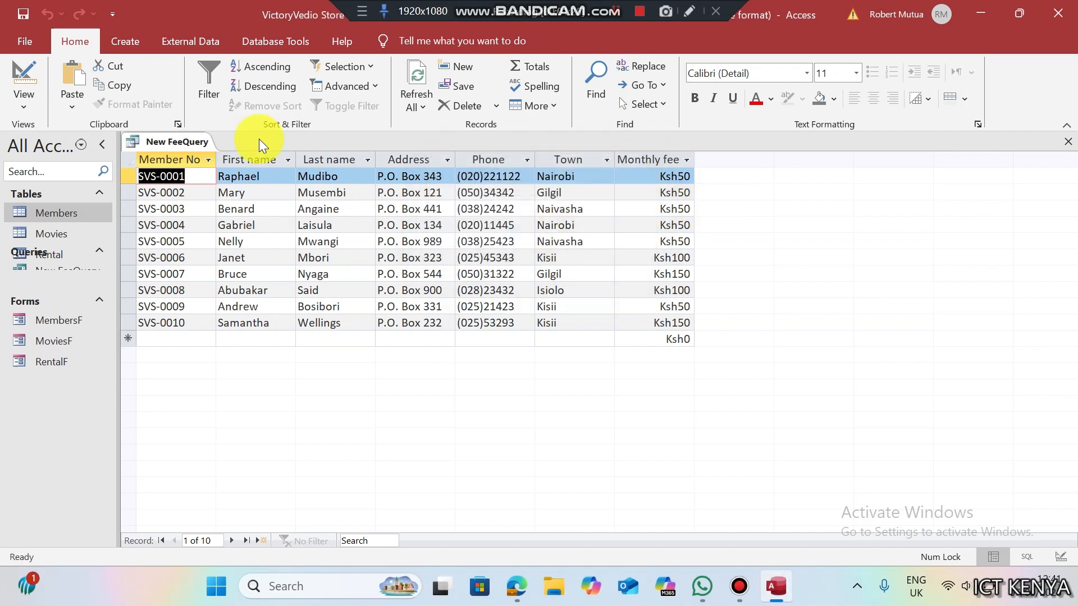
click(23, 70)
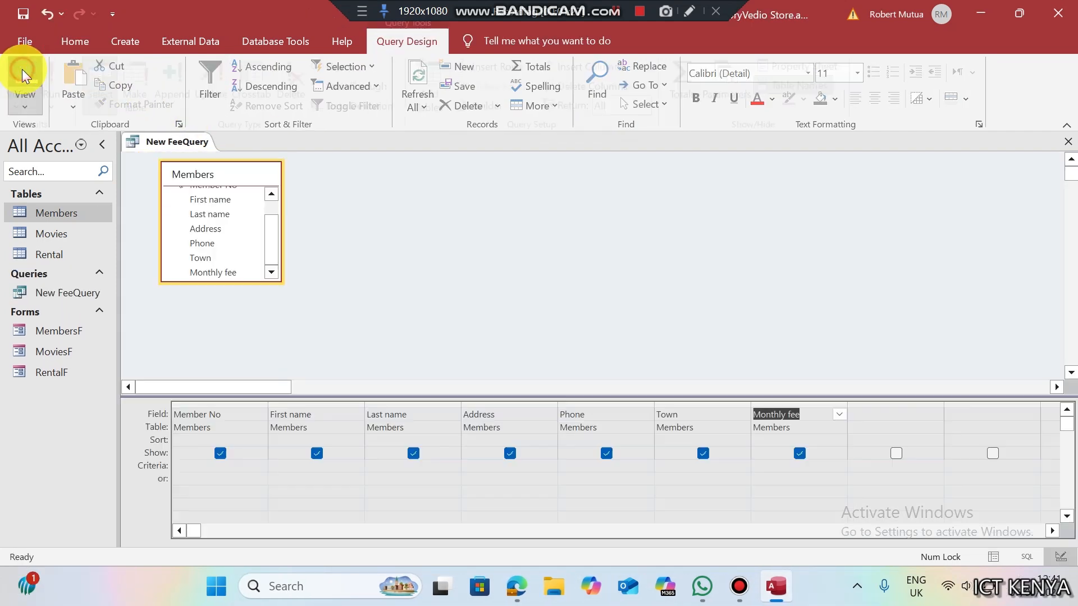
- Open the Expression Builder for the next empty Field column of the query
click(869, 416)
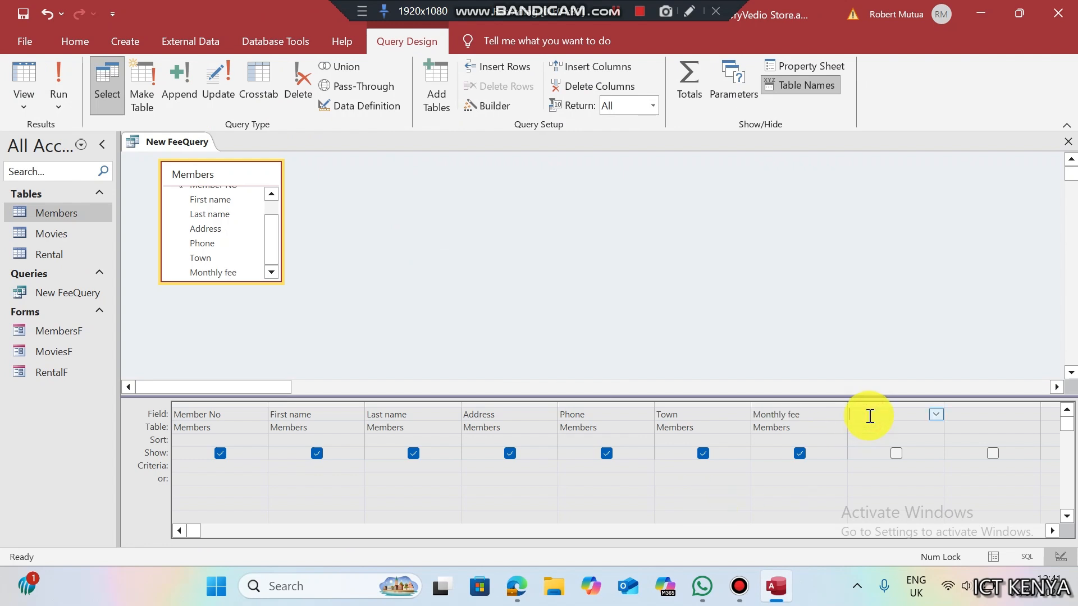
right_click(870, 416)
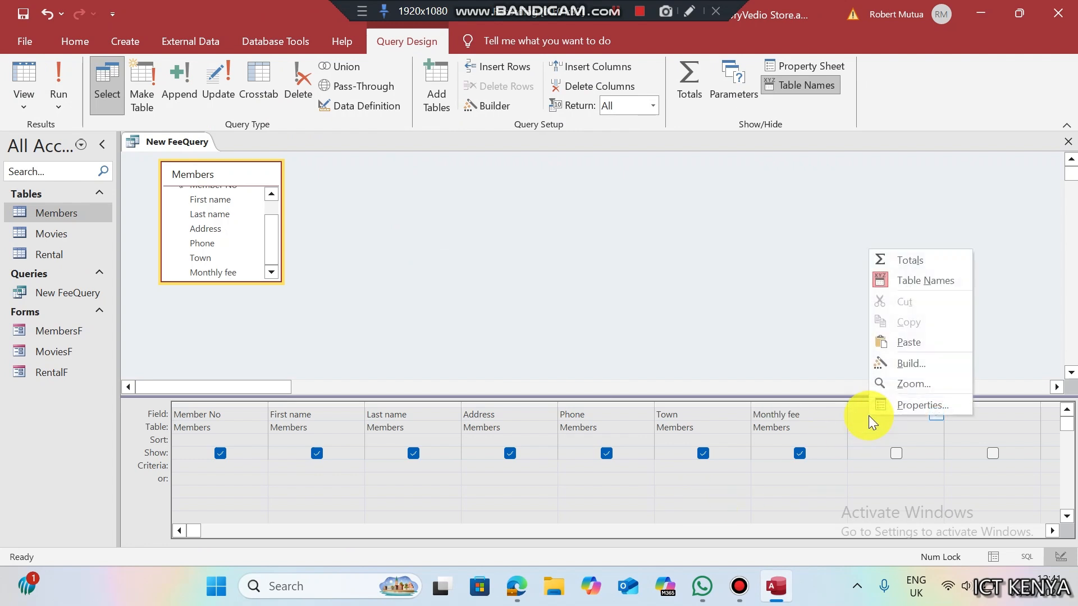
click(878, 363)
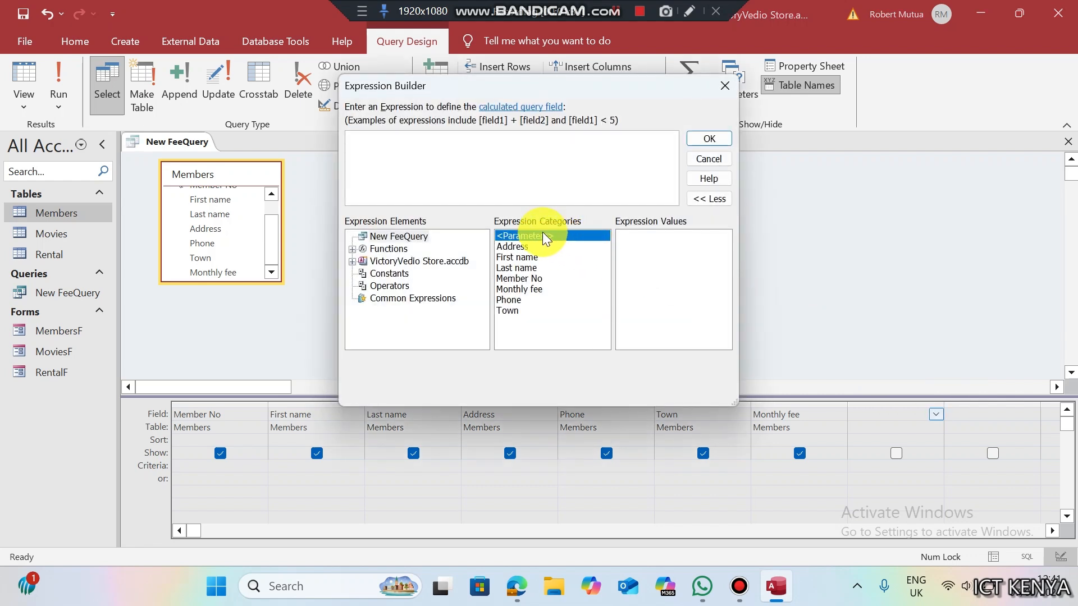
- Copy 'New Monthly Charges' from the exam PDF and paste it into the expression, followed by a colon
click(521, 586)
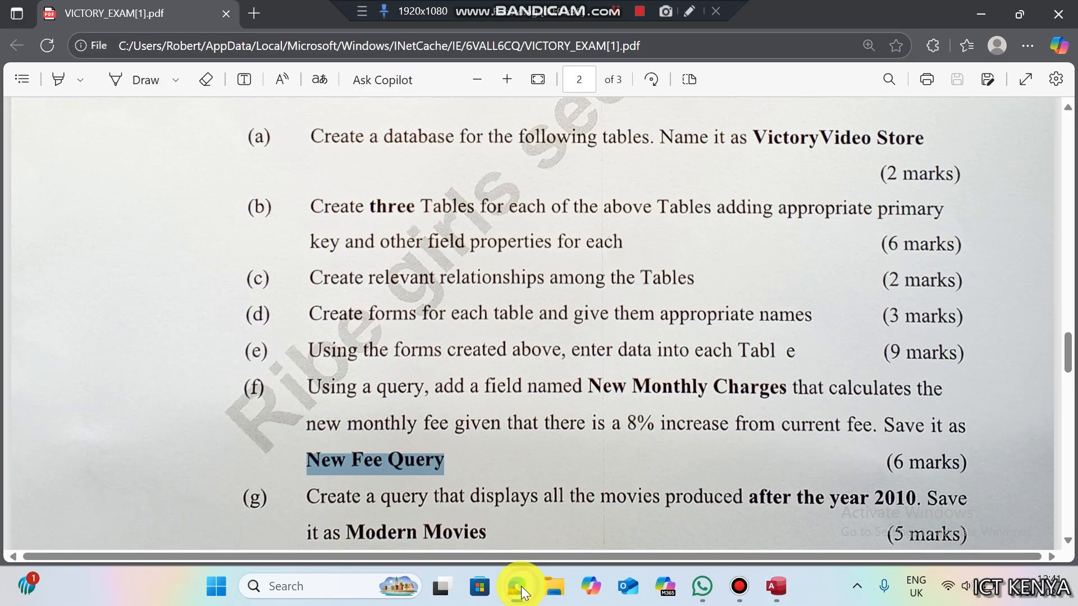
drag(587, 386, 776, 385)
key(ctrl+c)
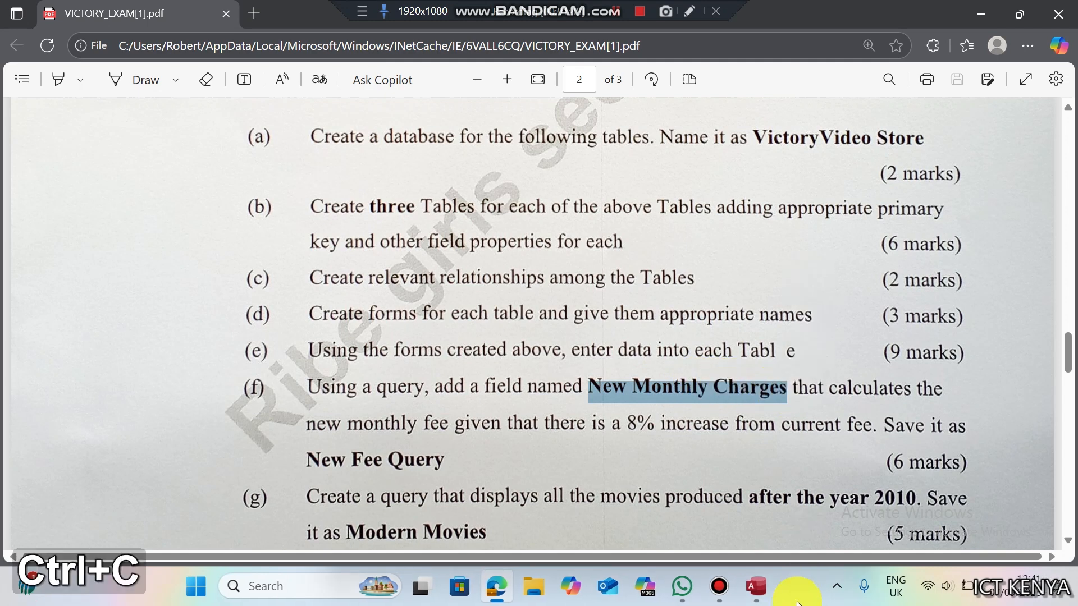
click(764, 598)
click(434, 172)
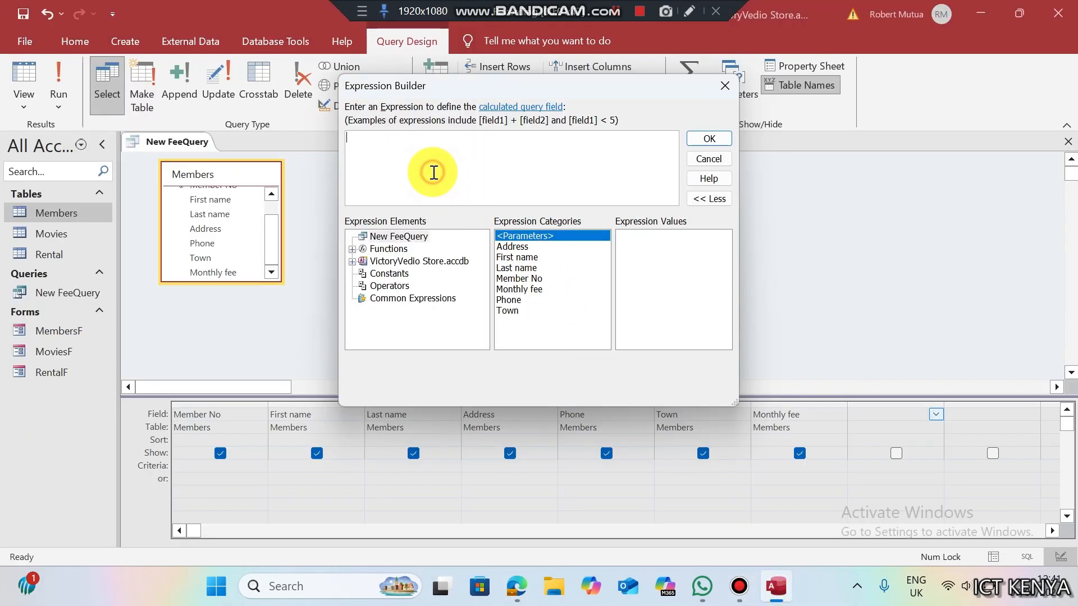
key(ctrl+v)
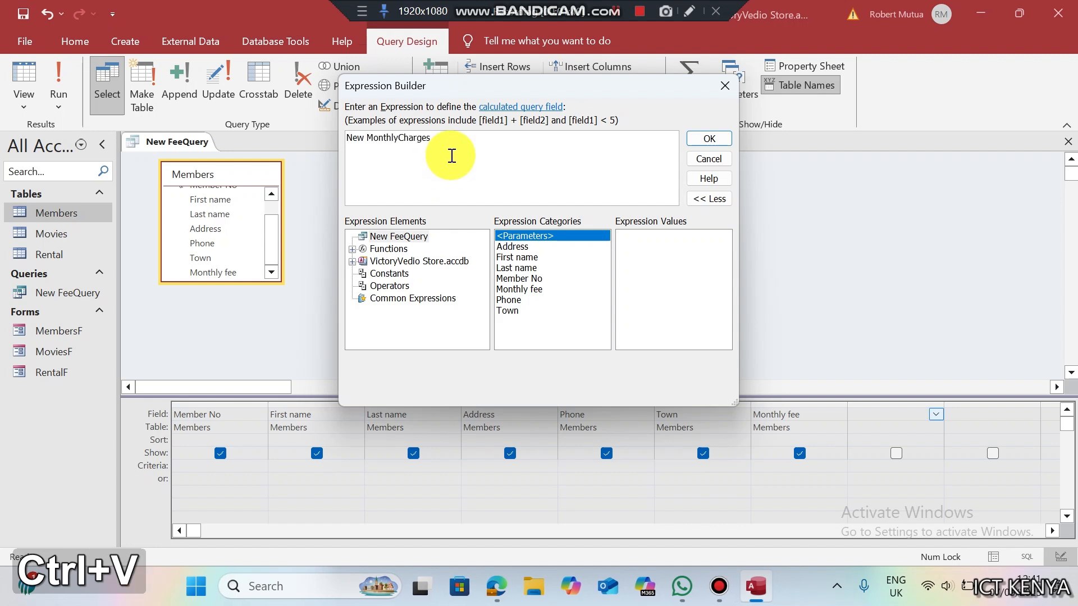
text(:)
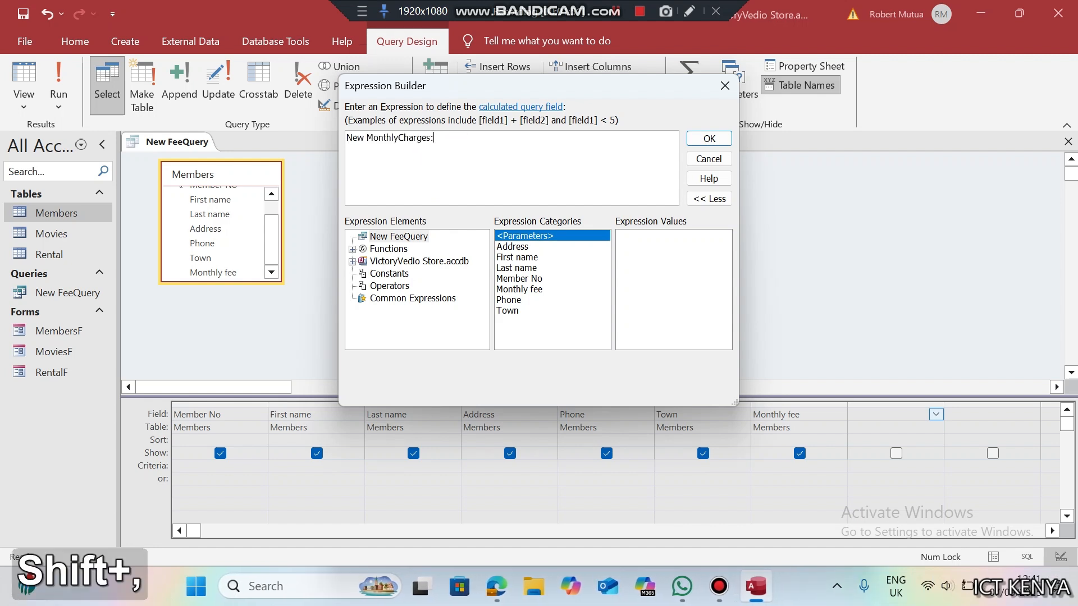
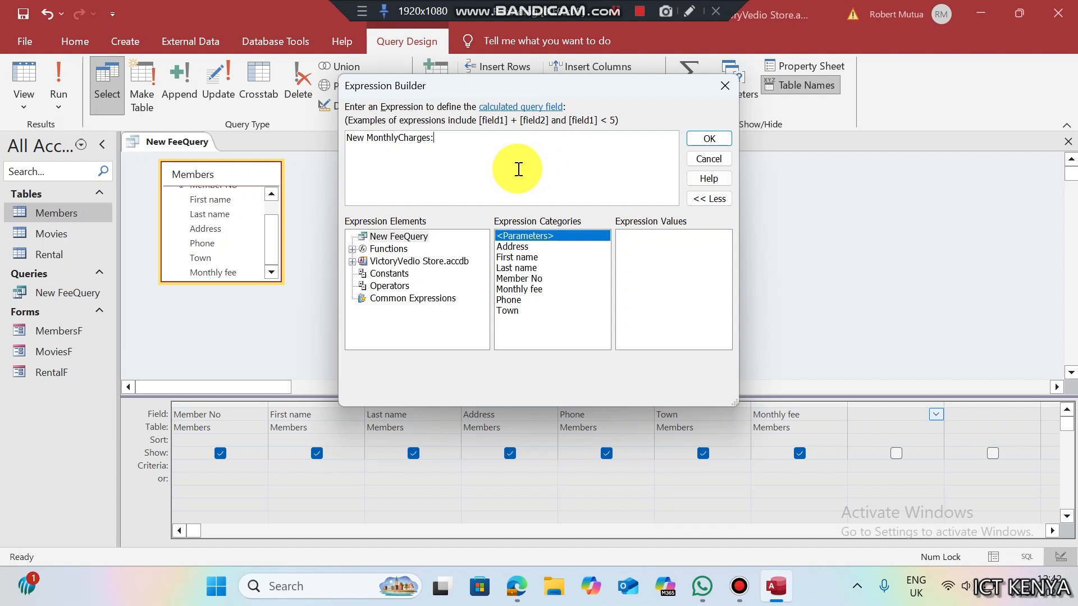
- Finish the New MonthlyCharges expression as 1.08*[Monthly fee] and run the query to see 54, 108, 162
text(1.08)
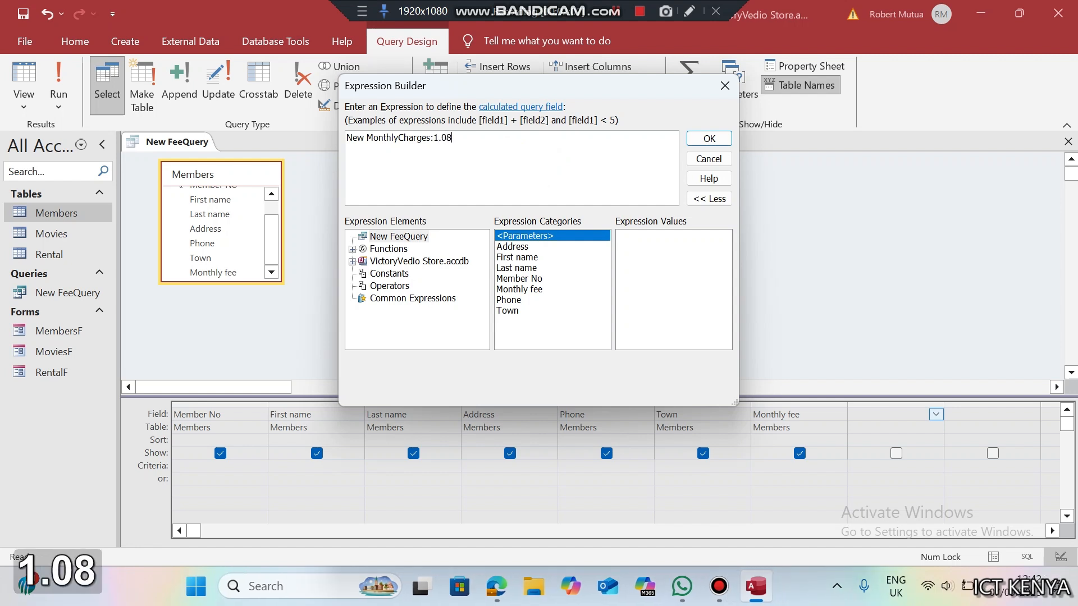
key(Left)
key(Left)
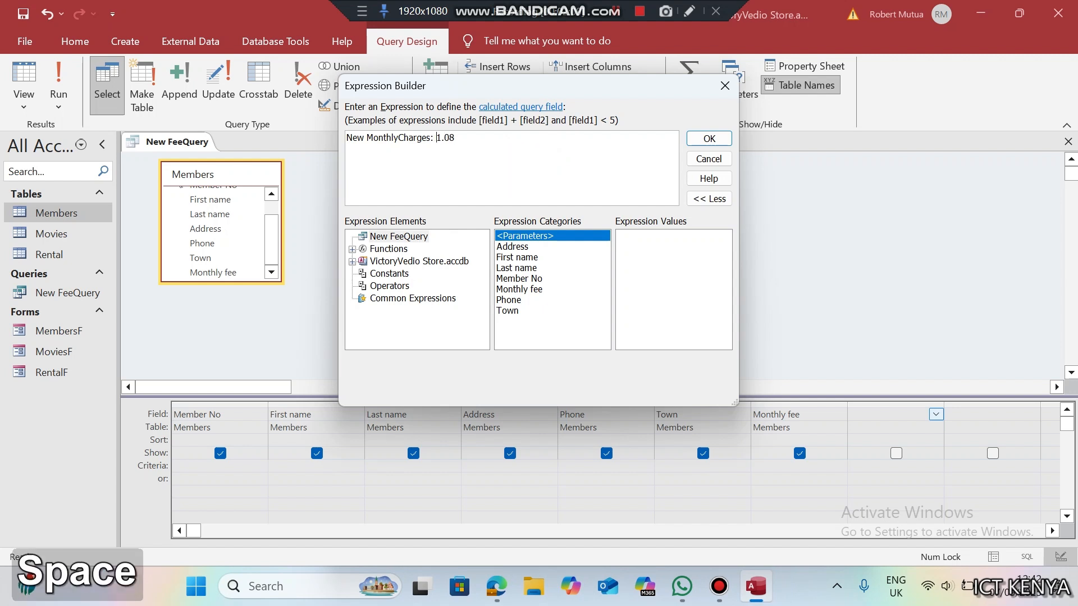
key(Right)
text(*)
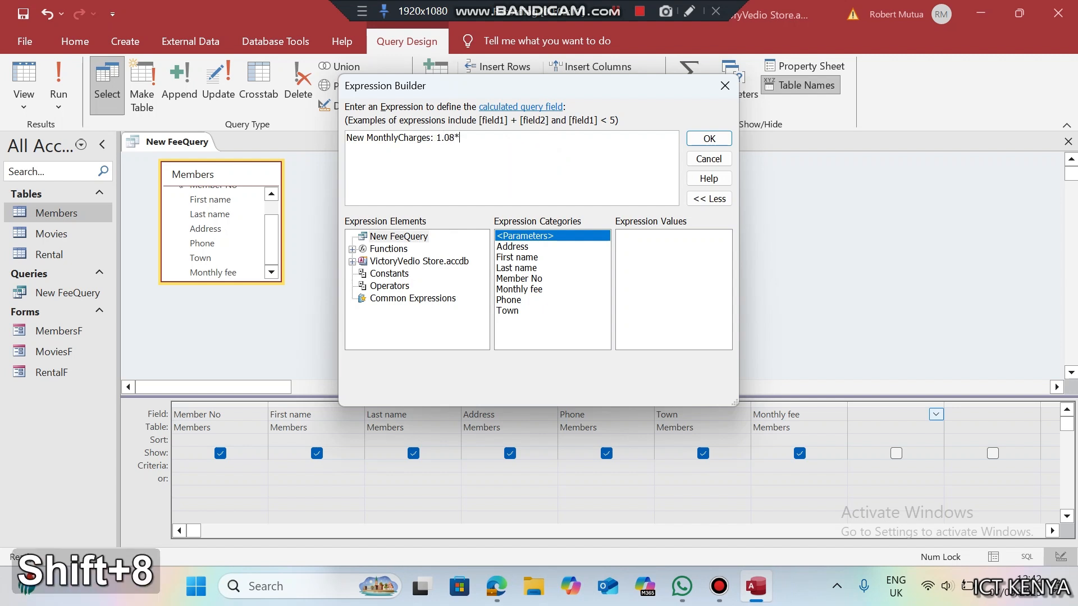
double_click(543, 289)
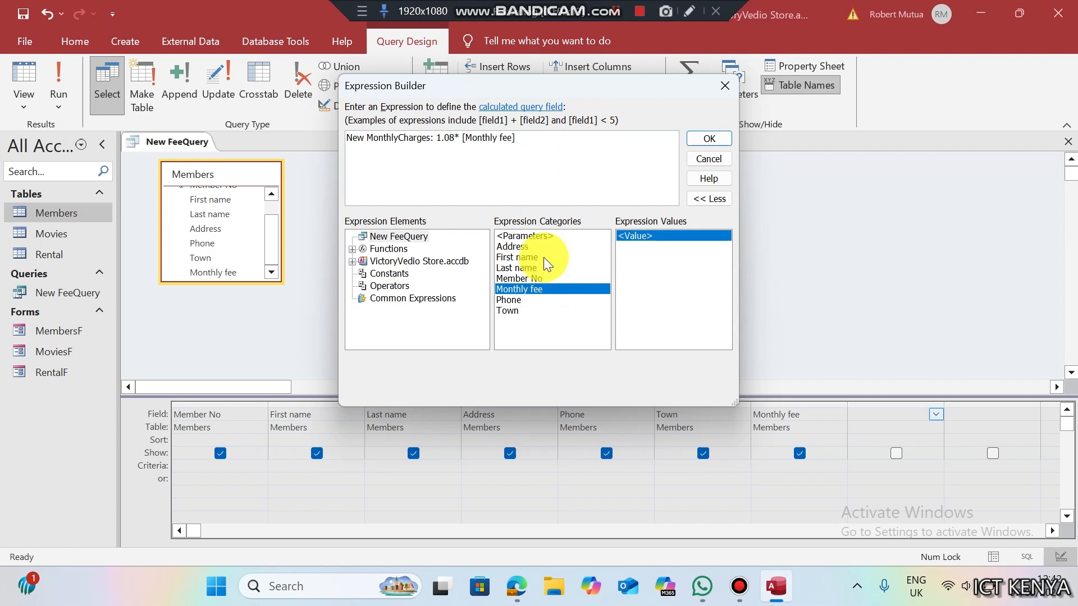
click(710, 139)
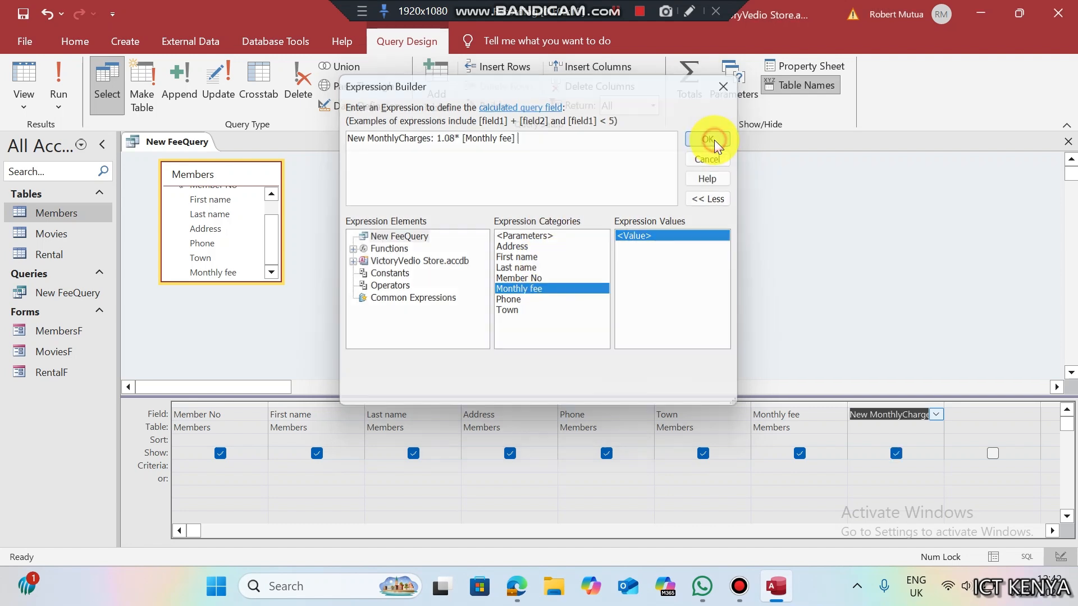
click(59, 79)
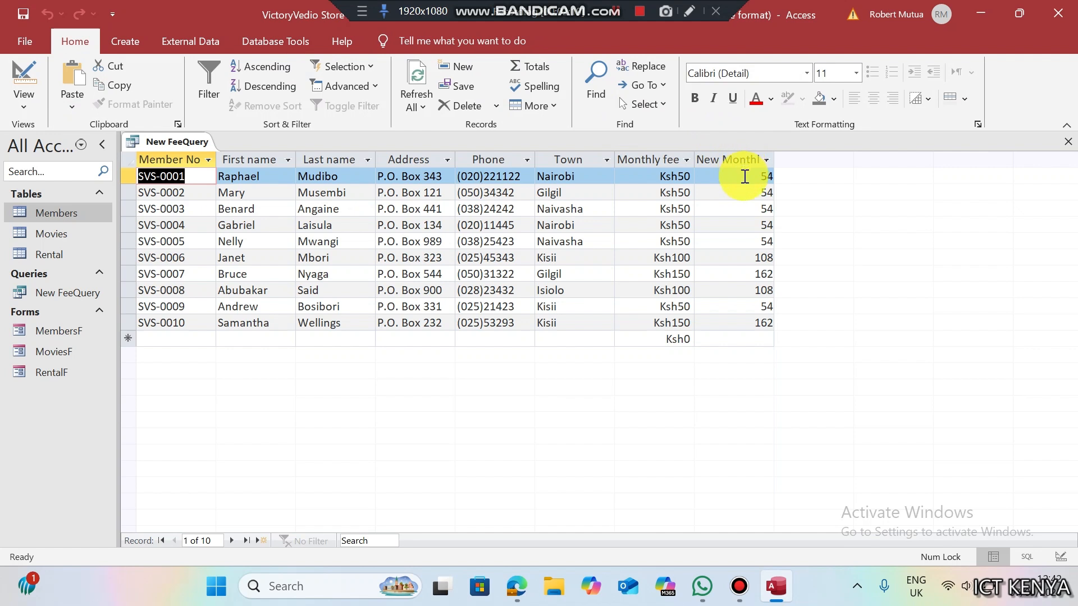
- Save New FeeQuery, return to Design view, and reopen the Expression Builder for New MonthlyCharges
key(ctrl+s)
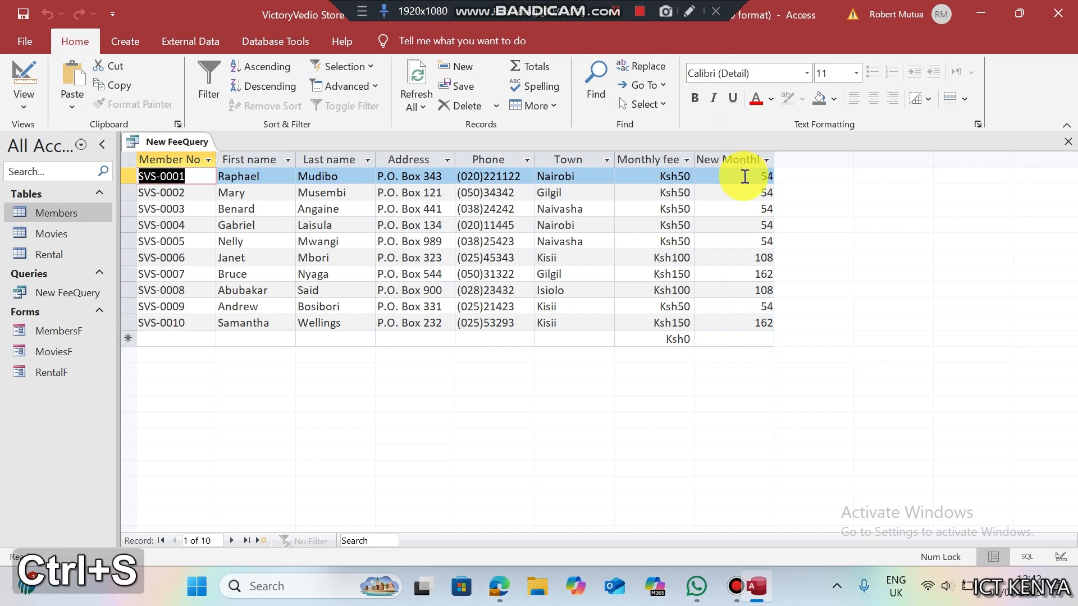
right_click(212, 147)
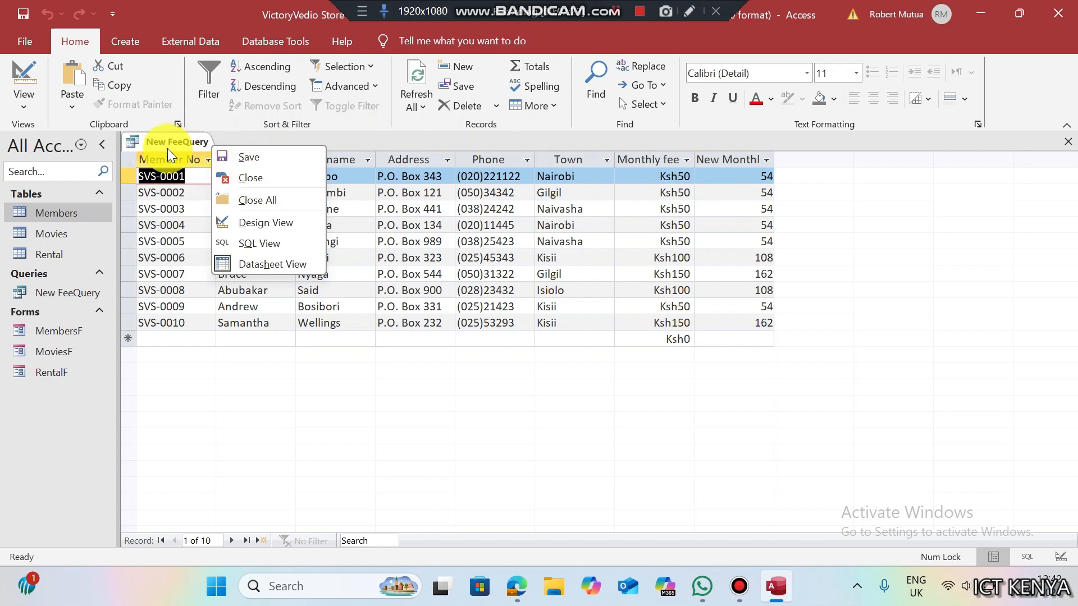
click(17, 90)
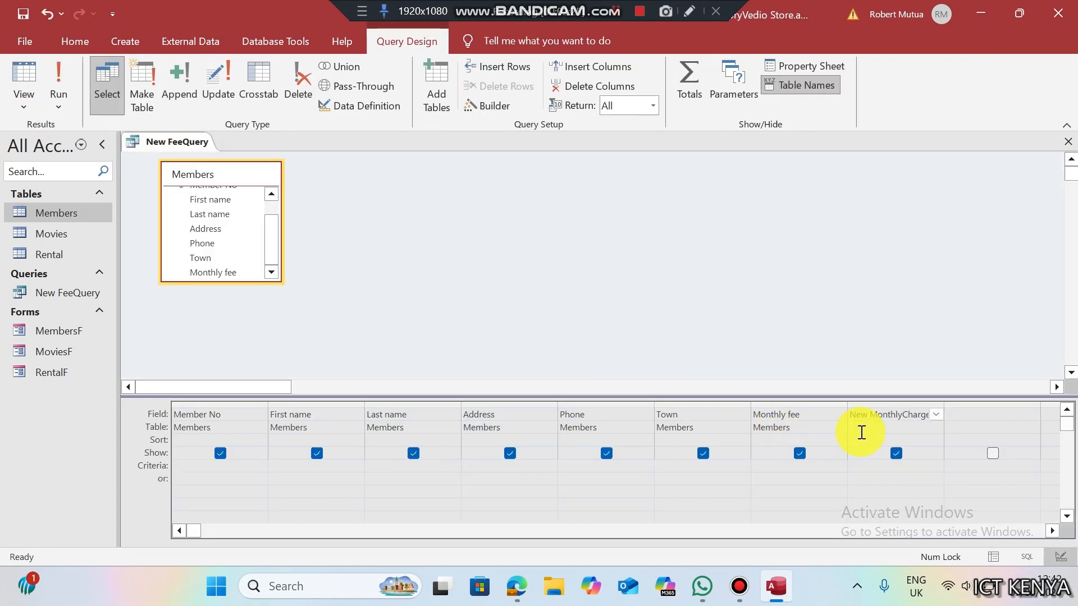
right_click(866, 415)
click(912, 361)
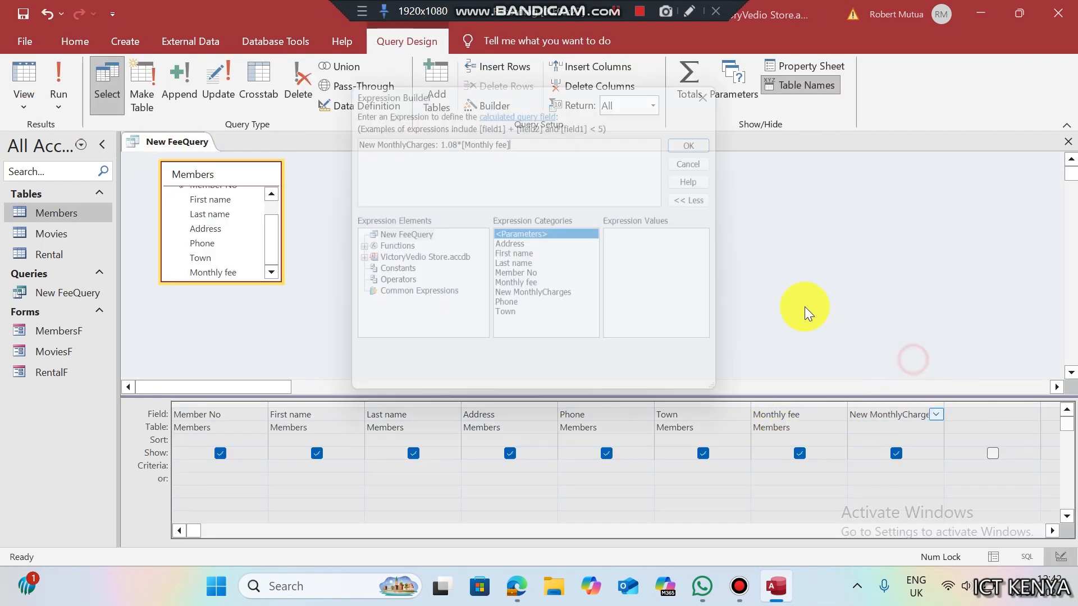
- Rewrite the New MonthlyCharges expression as [Monthly fee]+0.8*[Monthly fee]
key(BackSpace)
key(BackSpace)
key(BackSpace)
key(BackSpace)
key(BackSpace)
key(BackSpace)
key(BackSpace)
key(BackSpace)
key(BackSpace)
key(BackSpace)
key(BackSpace)
key(BackSpace)
key(BackSpace)
key(BackSpace)
key(BackSpace)
key(BackSpace)
key(BackSpace)
key(BackSpace)
key(BackSpace)
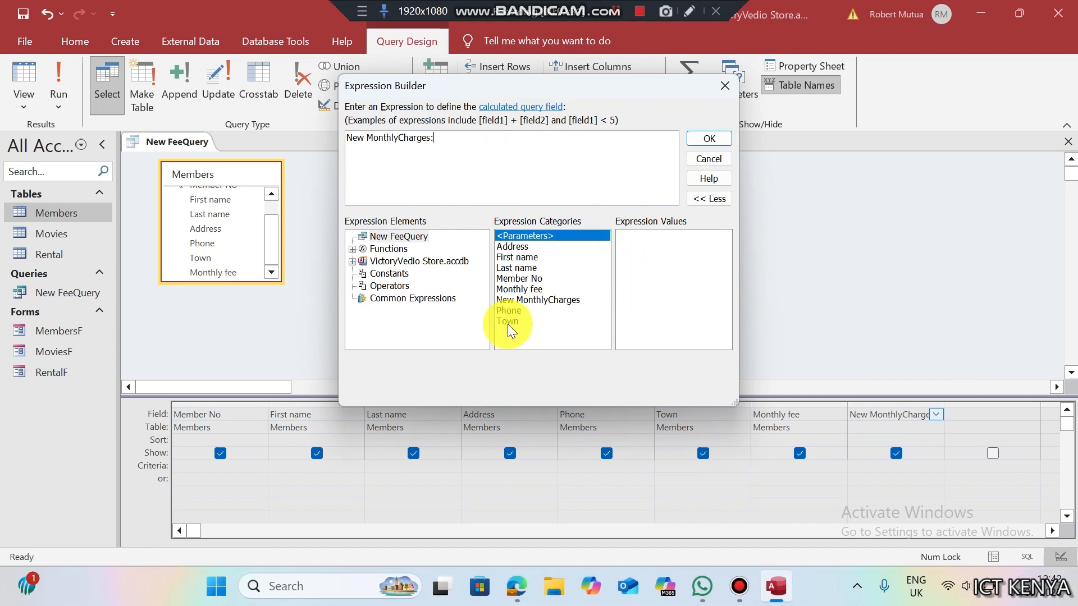
double_click(519, 287)
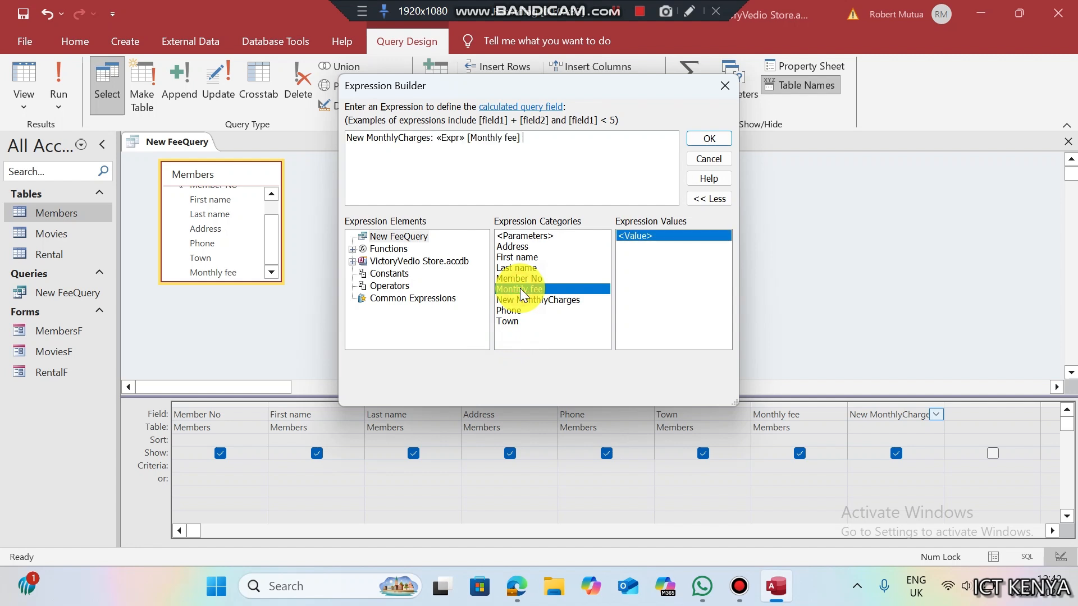
text(+)
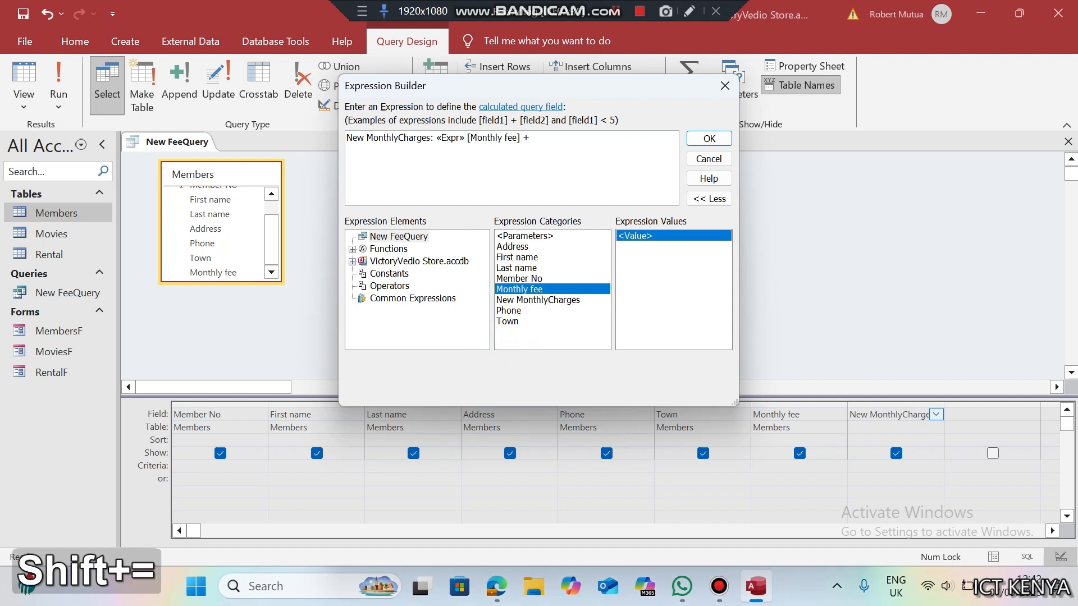
text(0.8*)
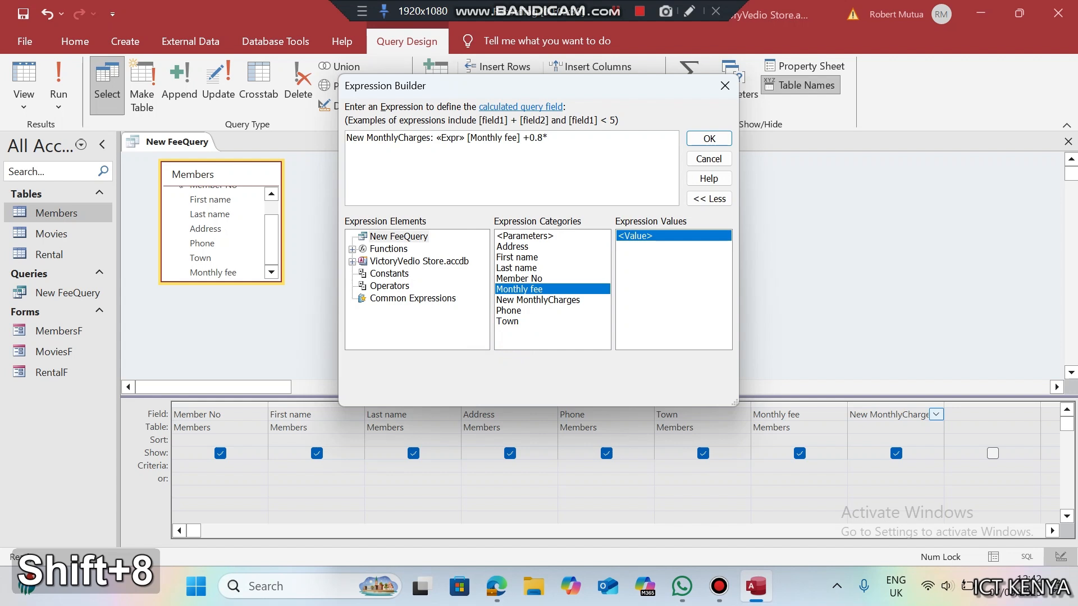
double_click(517, 289)
click(465, 138)
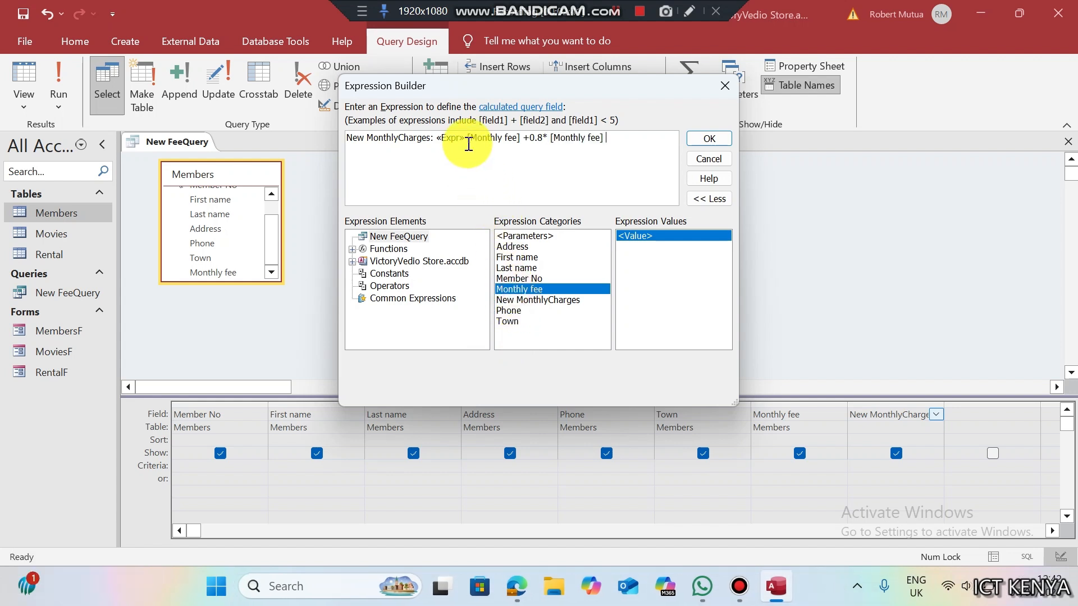
key(BackSpace)
key(BackSpace)
key(BackSpace)
key(BackSpace)
key(BackSpace)
key(BackSpace)
key(BackSpace)
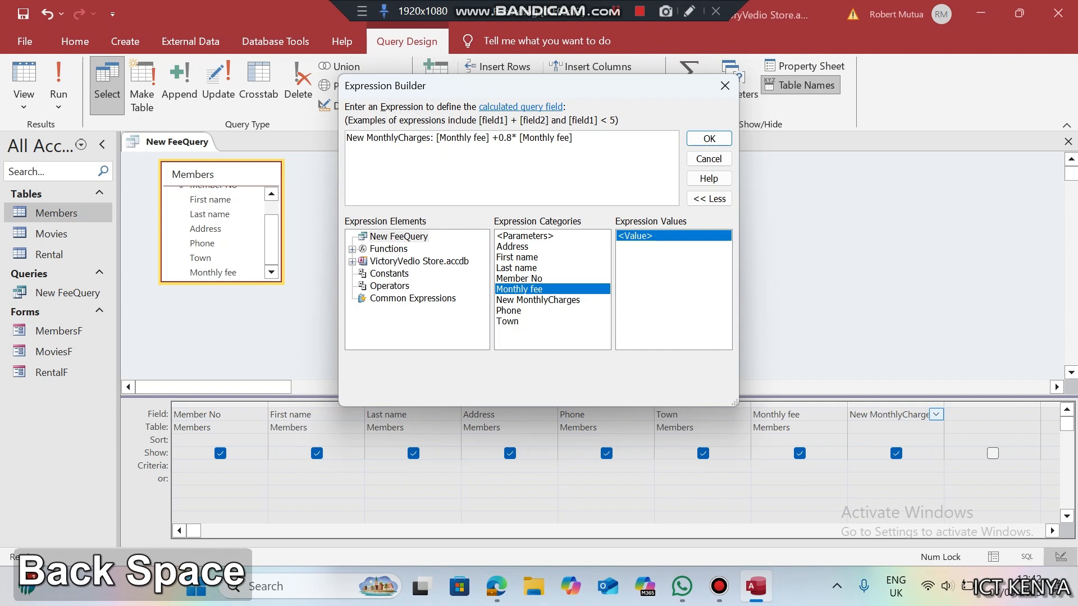
- Close the builder, run the query, save it, and close New FeeQuery
click(724, 86)
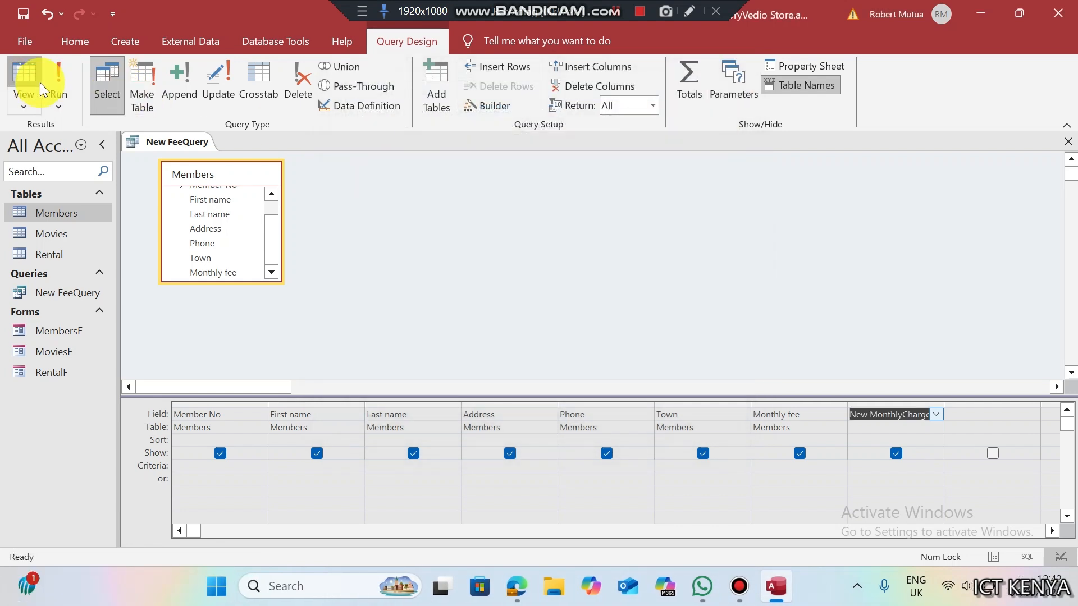
click(54, 83)
key(ctrl+s)
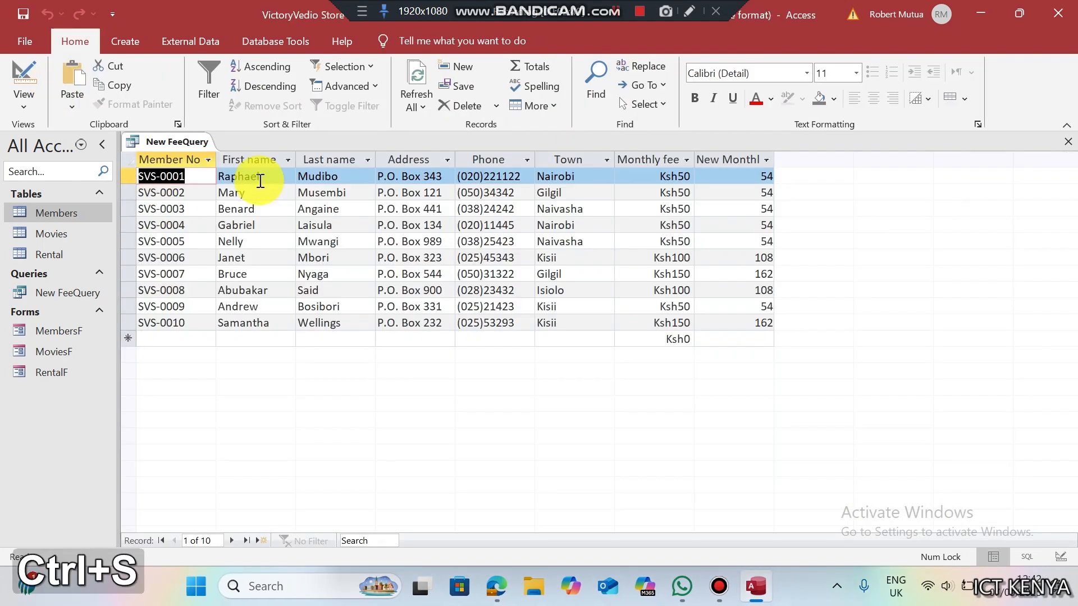
click(1067, 141)
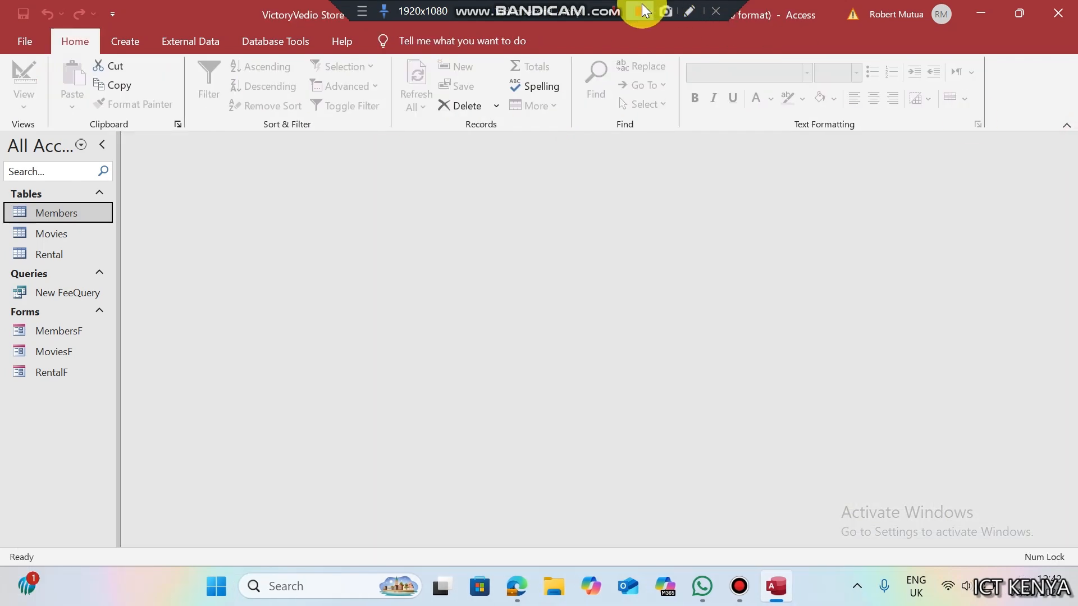
- In the exam PDF, read question (g) on the movies requirement
key(alt+Tab)
click(460, 478)
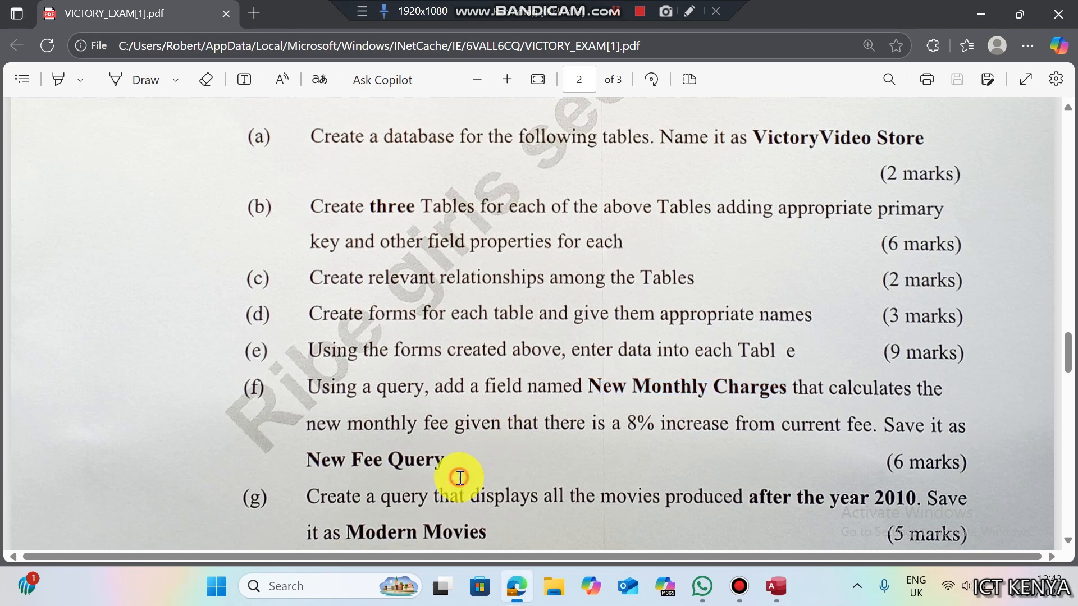
key(Down)
key(Down)
key(Down)
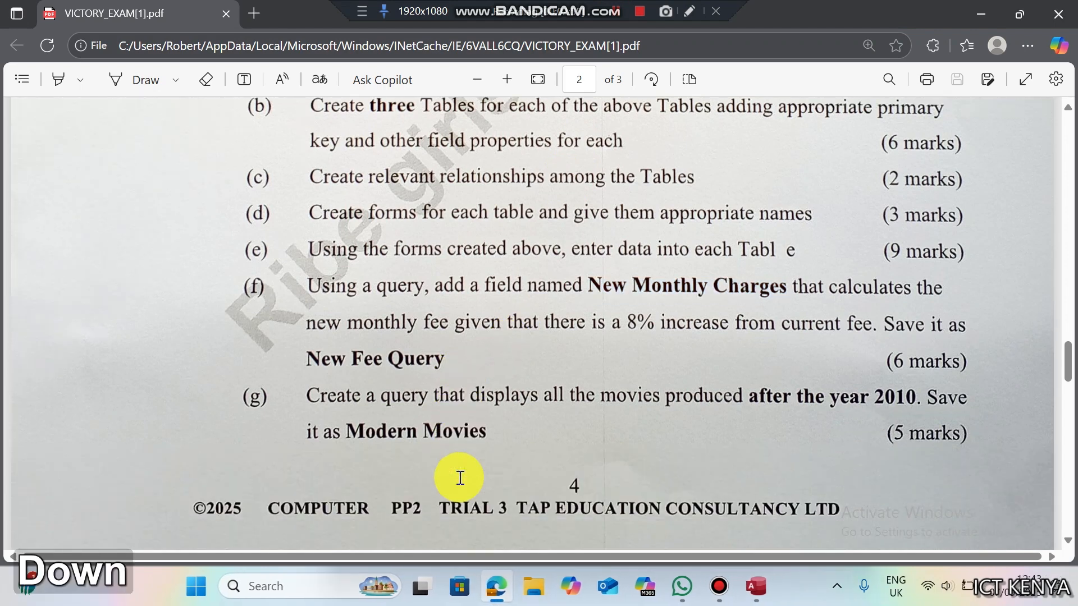
drag(474, 405, 826, 404)
mouse_move(785, 588)
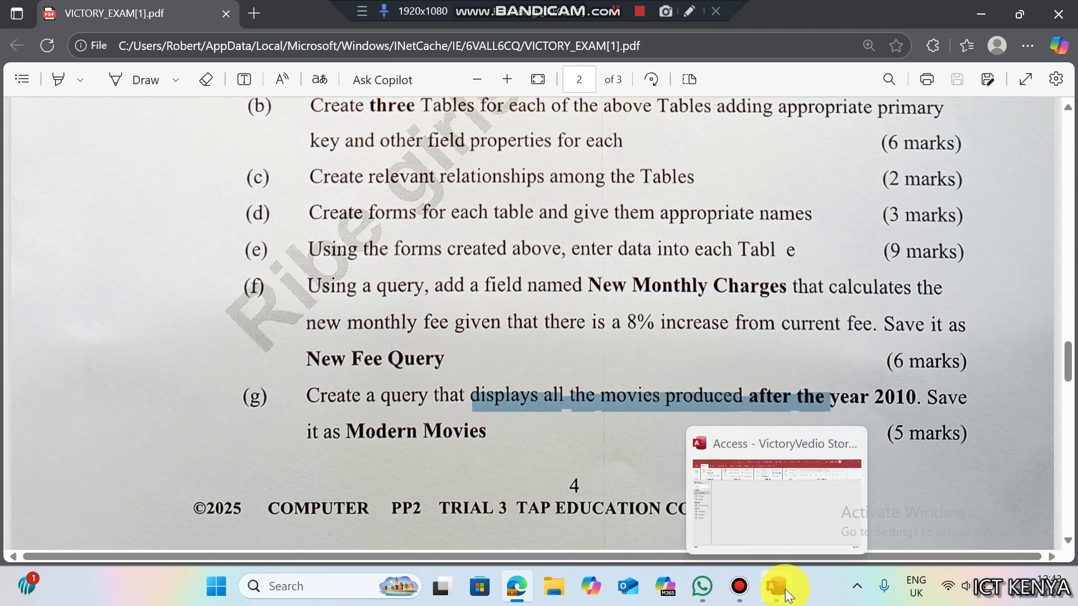
click(431, 448)
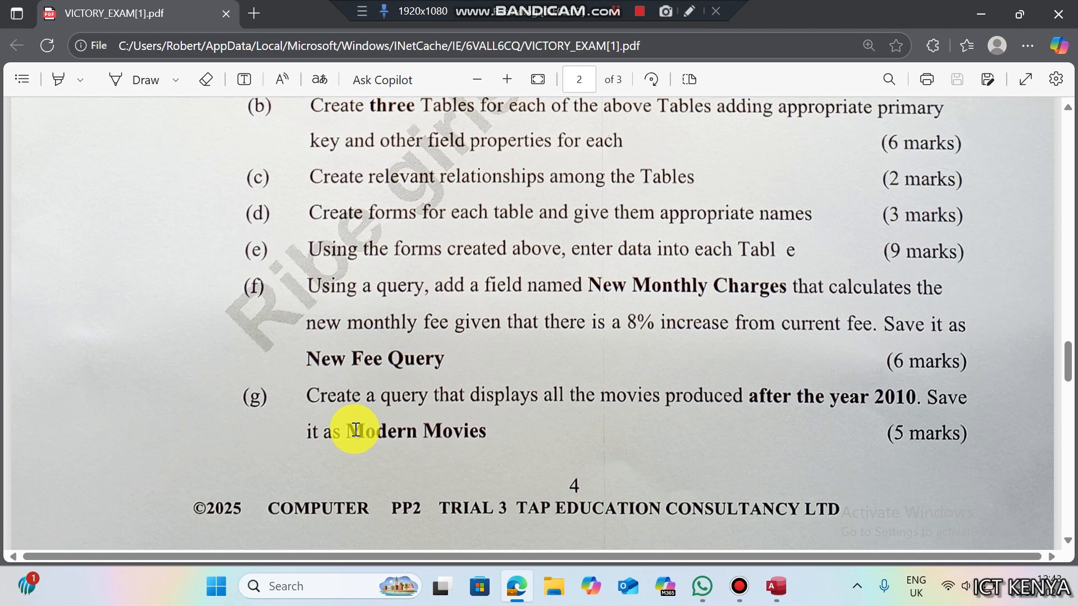
- Copy the query name 'Modern Movies' and return to Access
drag(343, 431, 500, 430)
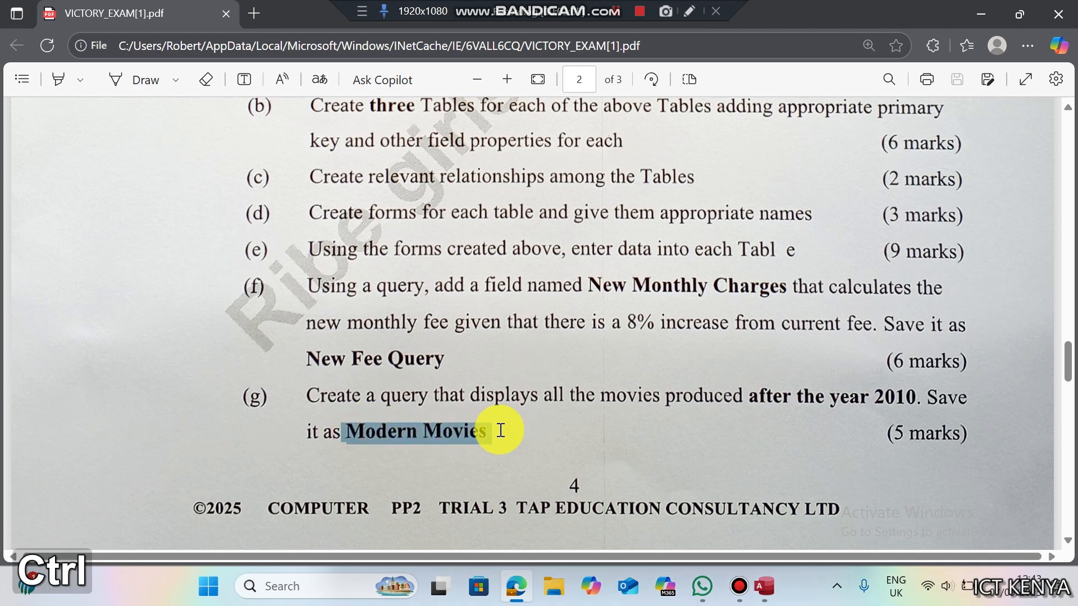
key(ctrl+c)
click(755, 585)
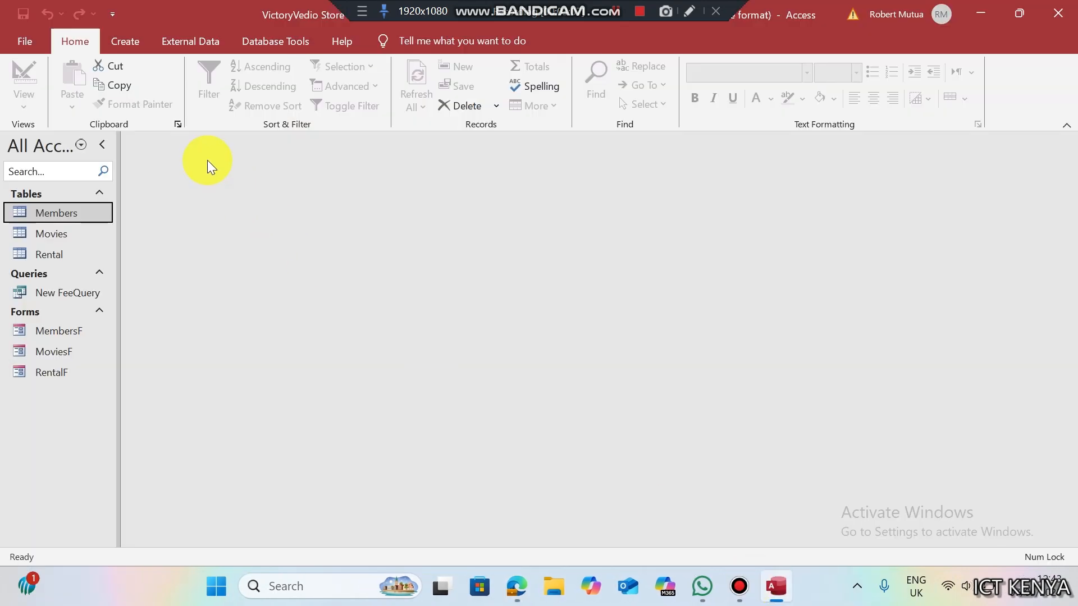
- Create a design-view query on the Movies table with Disk No, Title, Category, Main Actor, Production Year and Rating
click(144, 42)
click(256, 94)
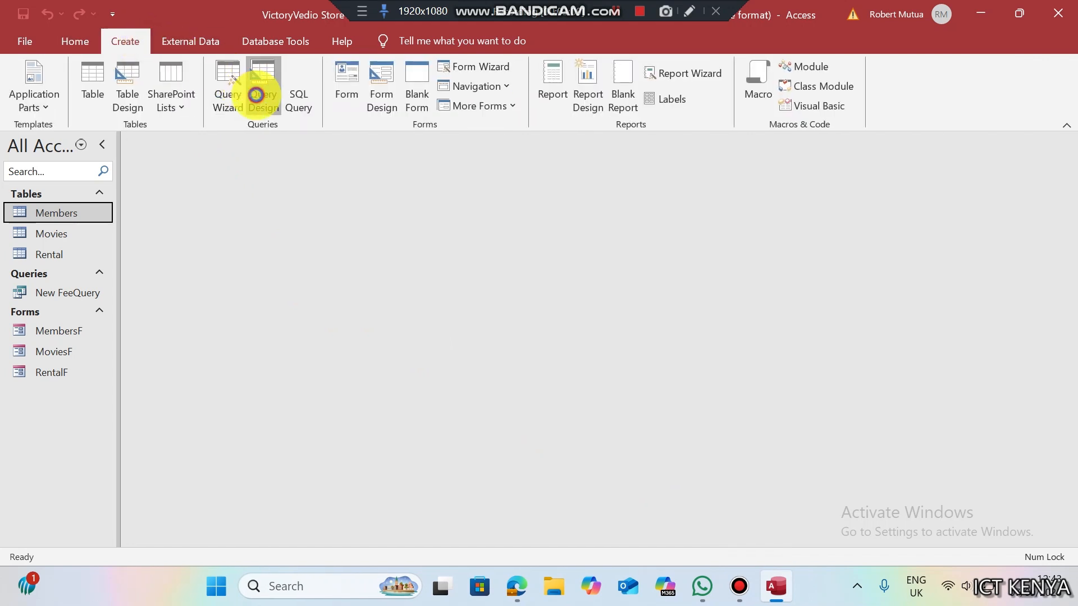
double_click(414, 218)
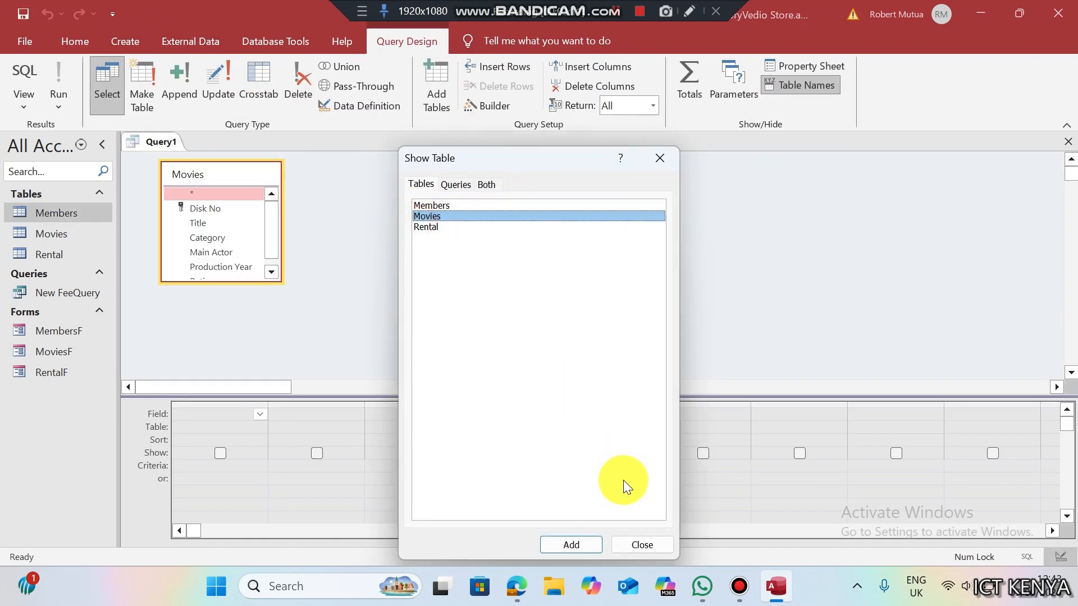
click(634, 548)
double_click(202, 209)
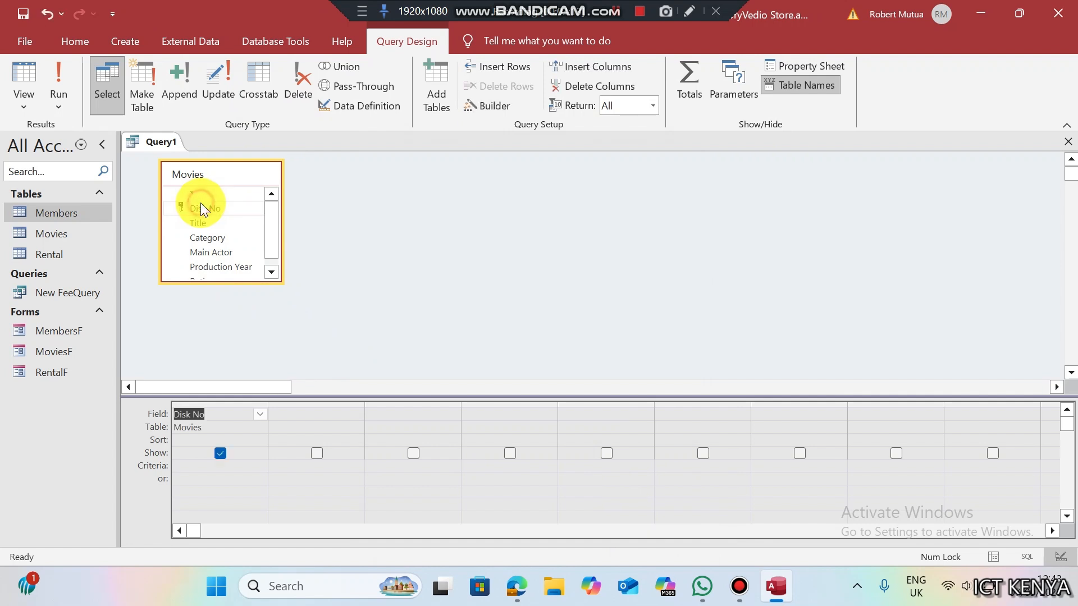
double_click(202, 223)
double_click(206, 239)
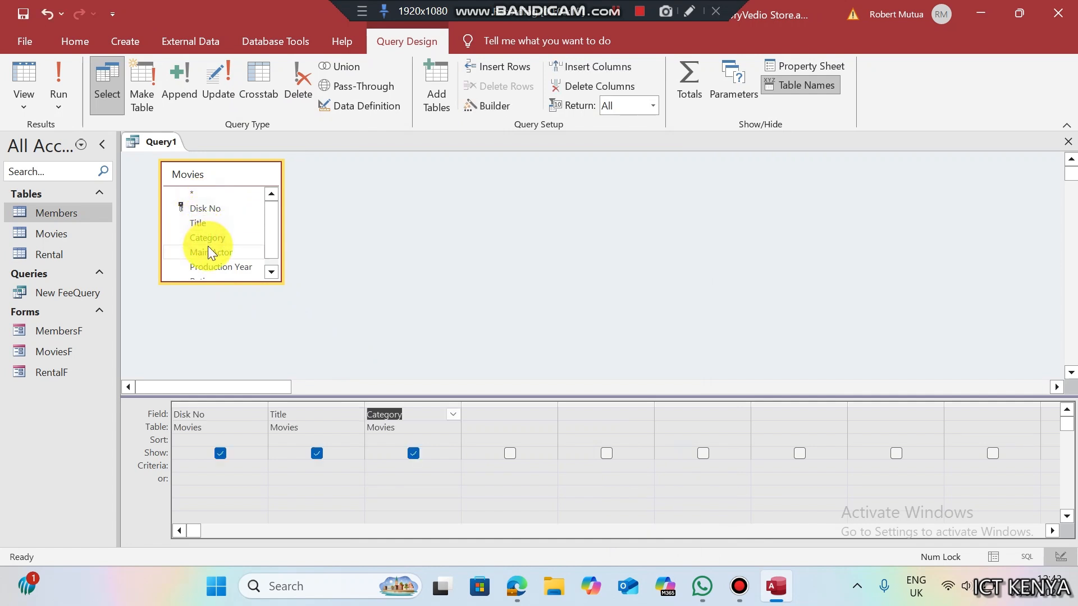
double_click(209, 252)
double_click(216, 268)
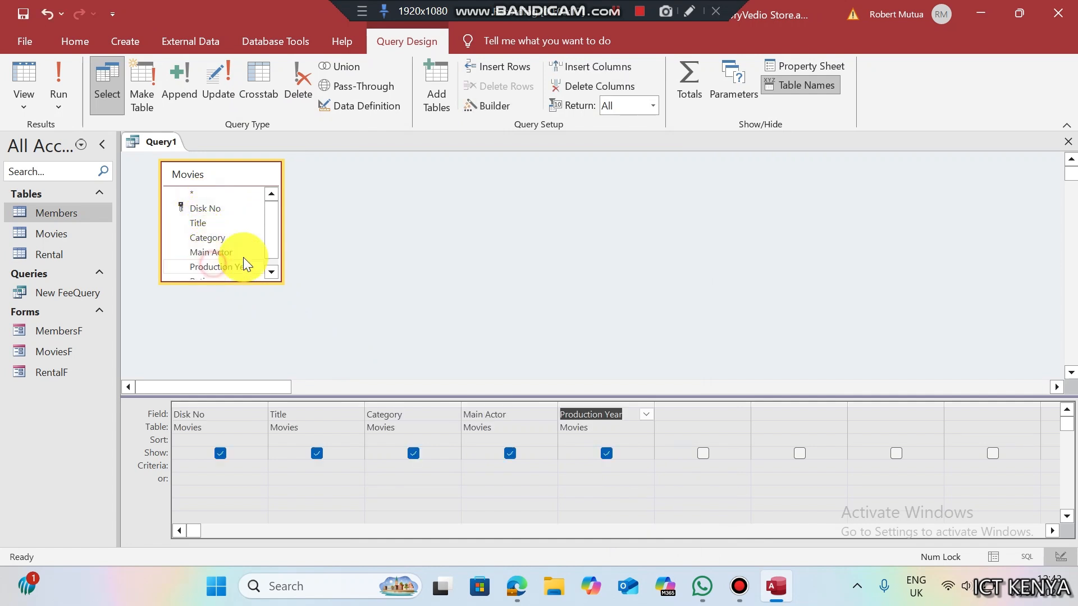
click(274, 255)
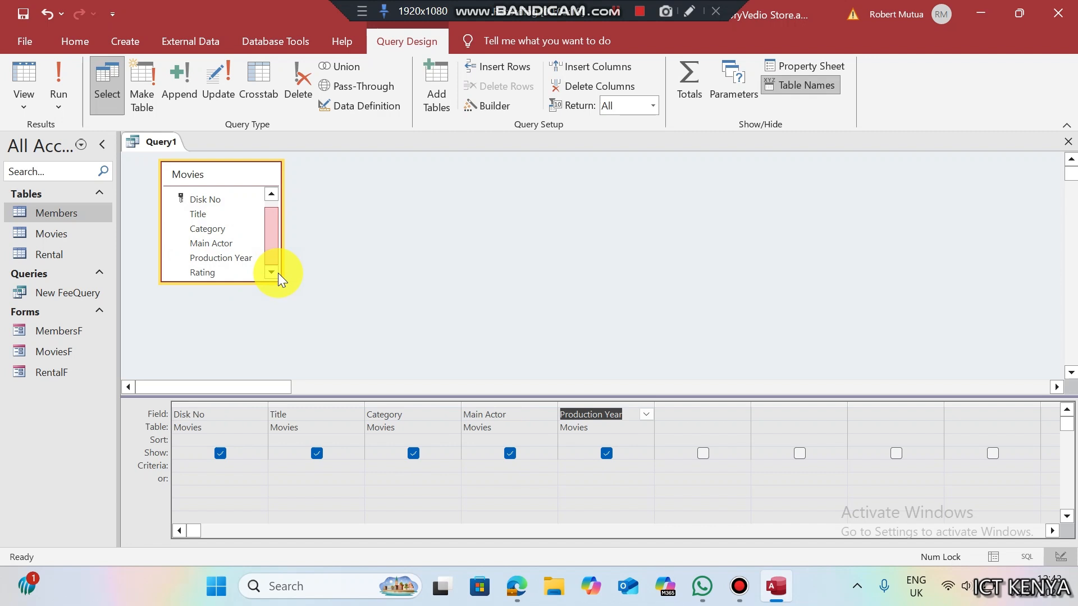
double_click(225, 275)
- Run the query, save it as 'Modern Movies', and return to Design view
click(56, 64)
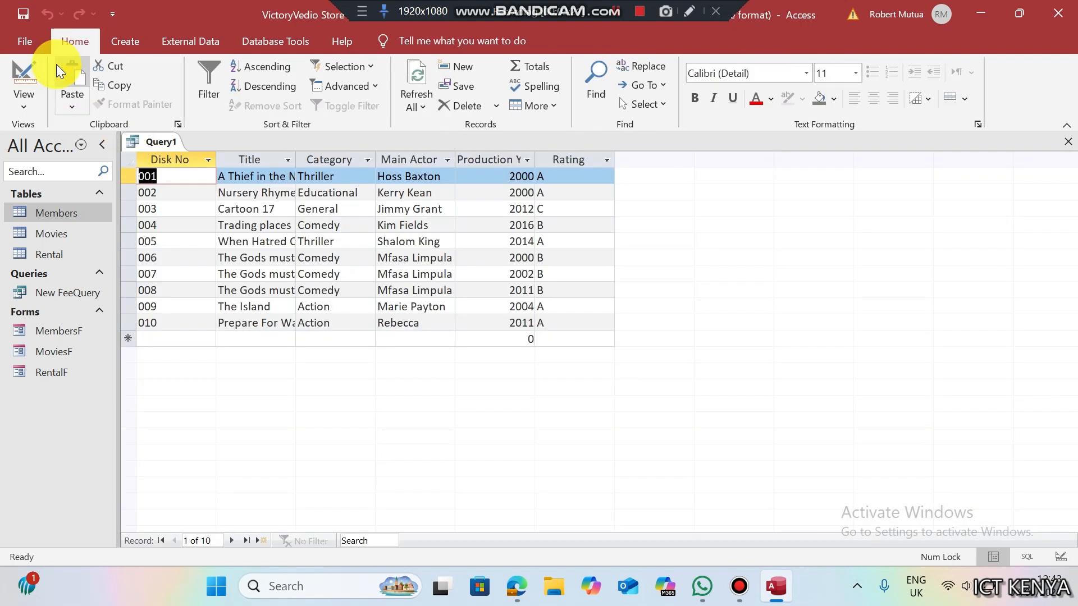
key(ctrl+s)
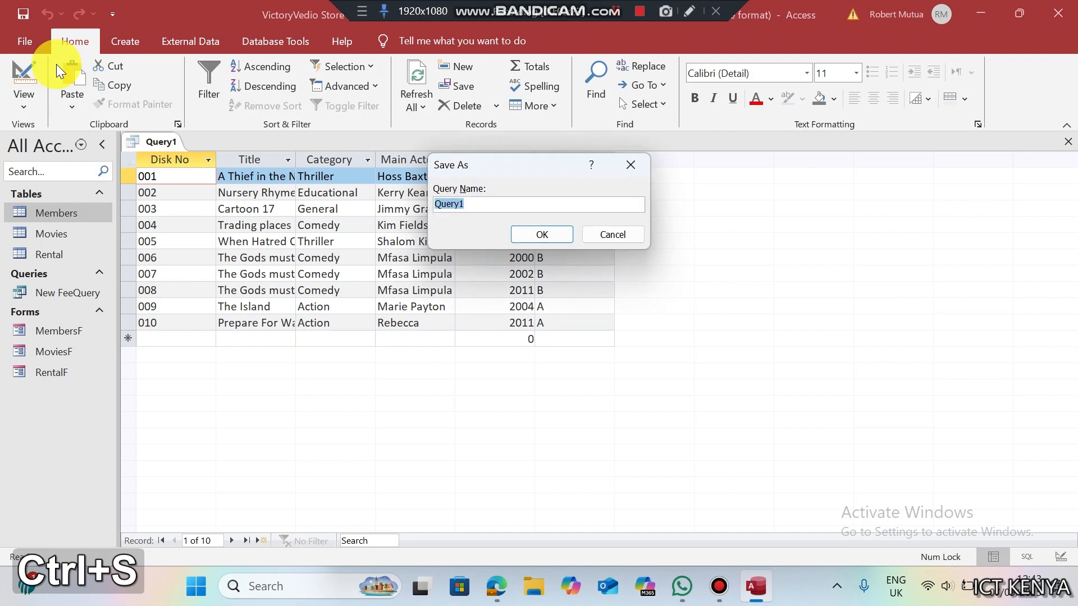
key(ctrl+v)
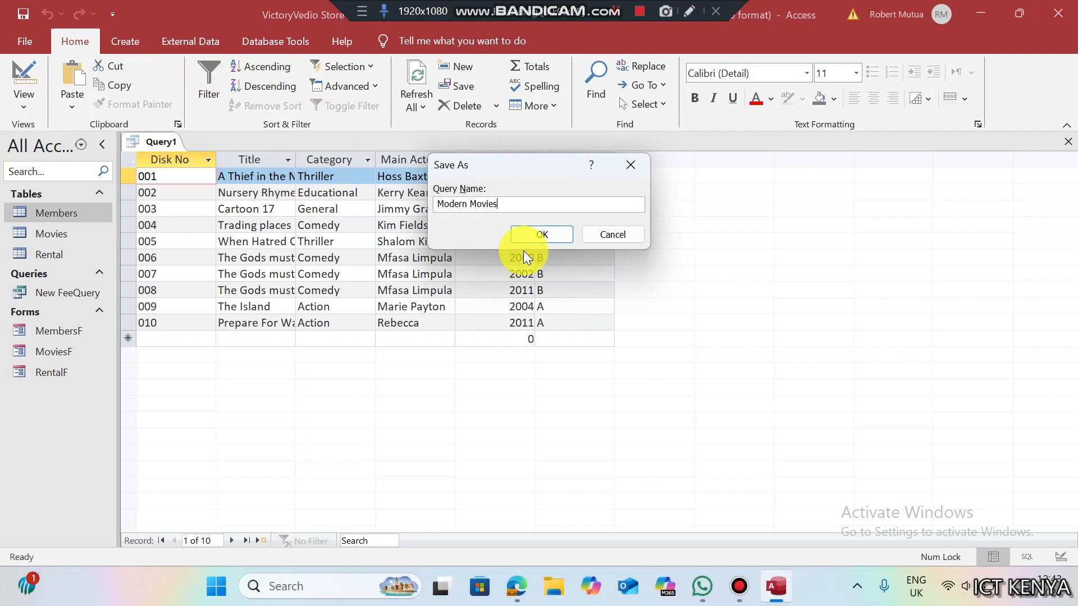
click(533, 235)
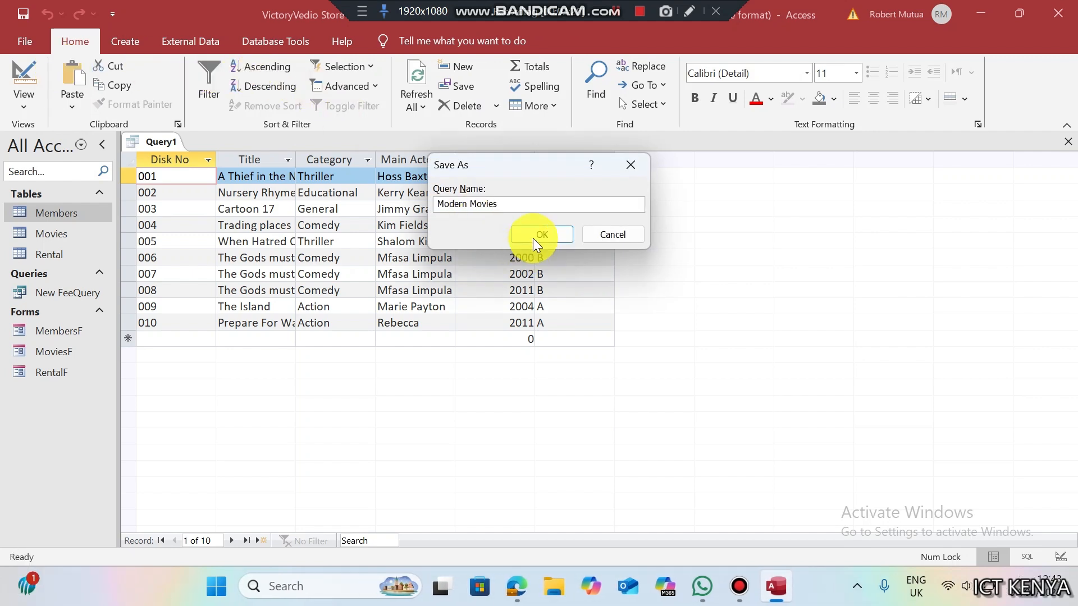
click(24, 75)
click(516, 589)
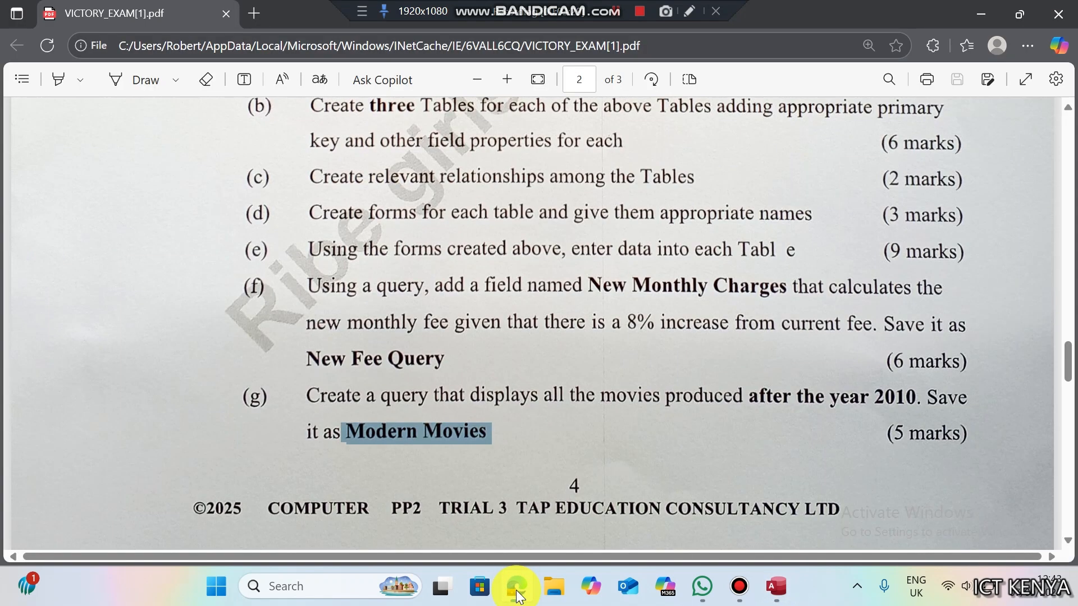
click(517, 589)
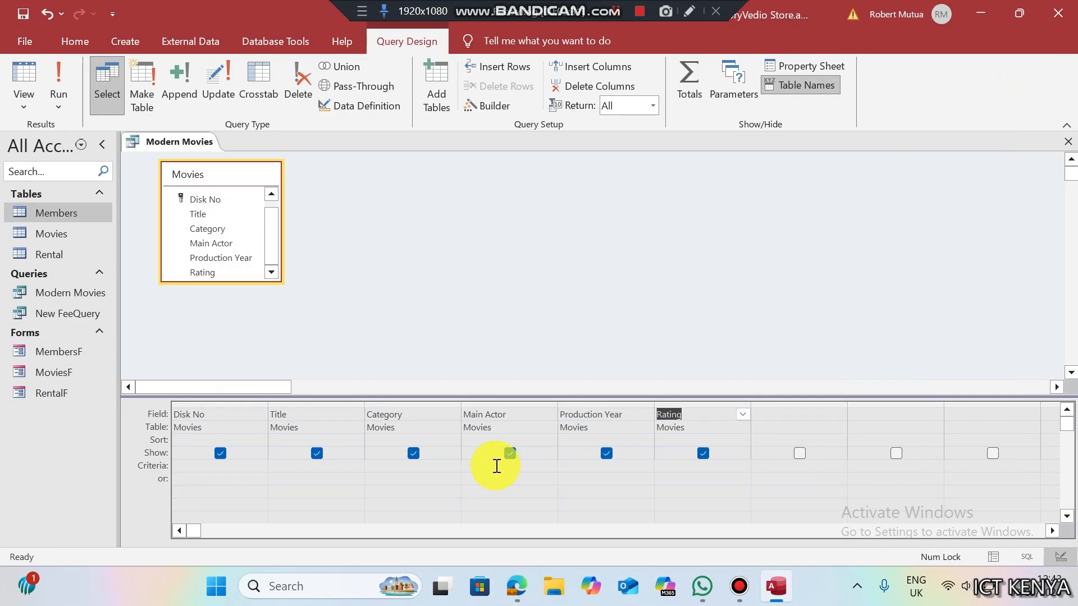
- Set the Production Year criterion to >2010 and run the query, returning five movies
click(575, 466)
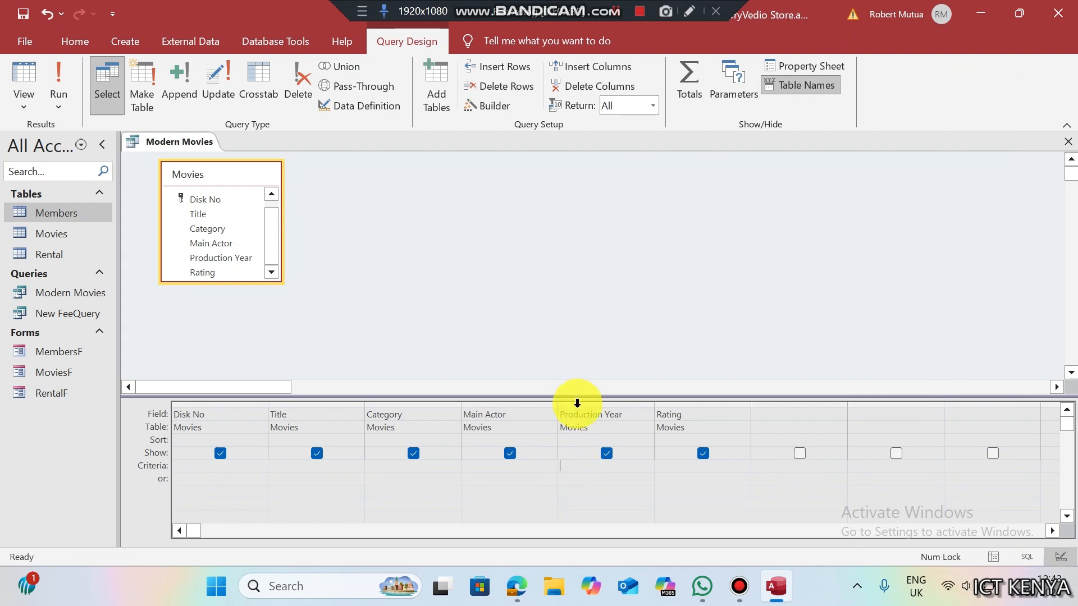
click(577, 403)
click(577, 471)
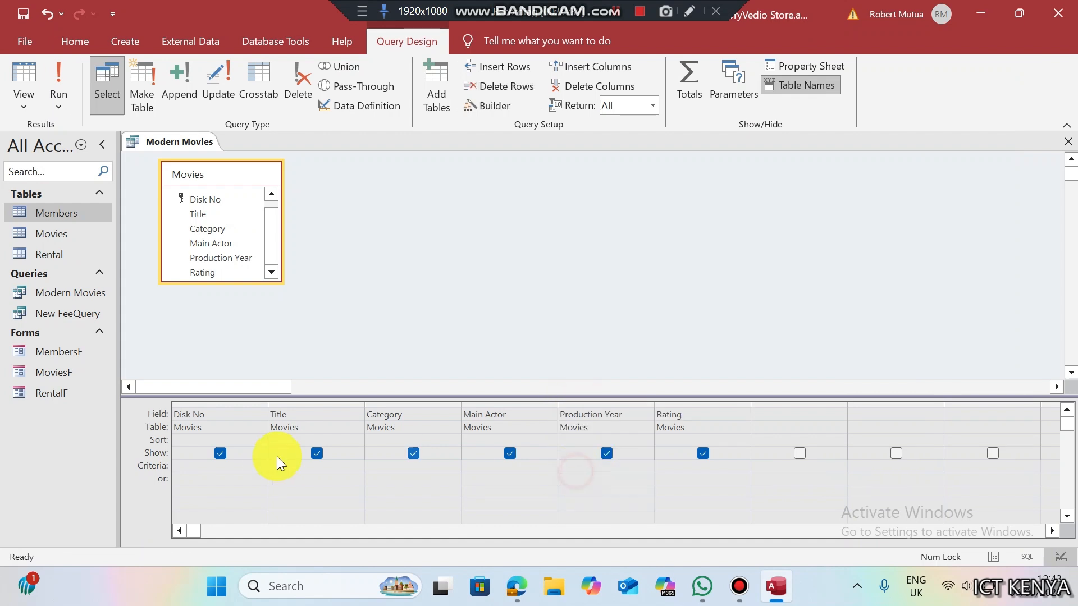
click(173, 469)
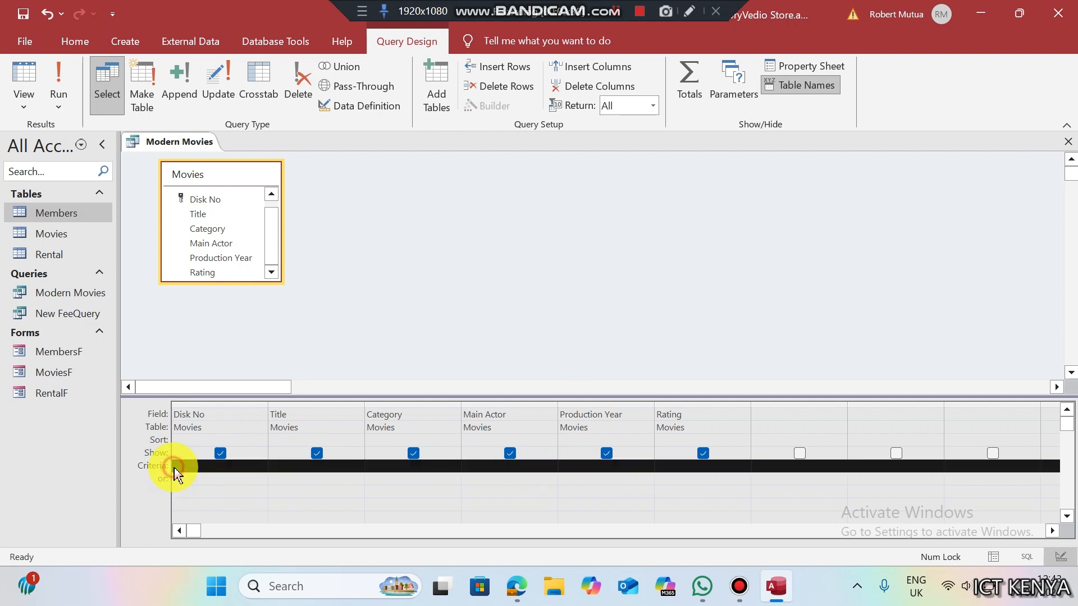
click(566, 466)
text(>)
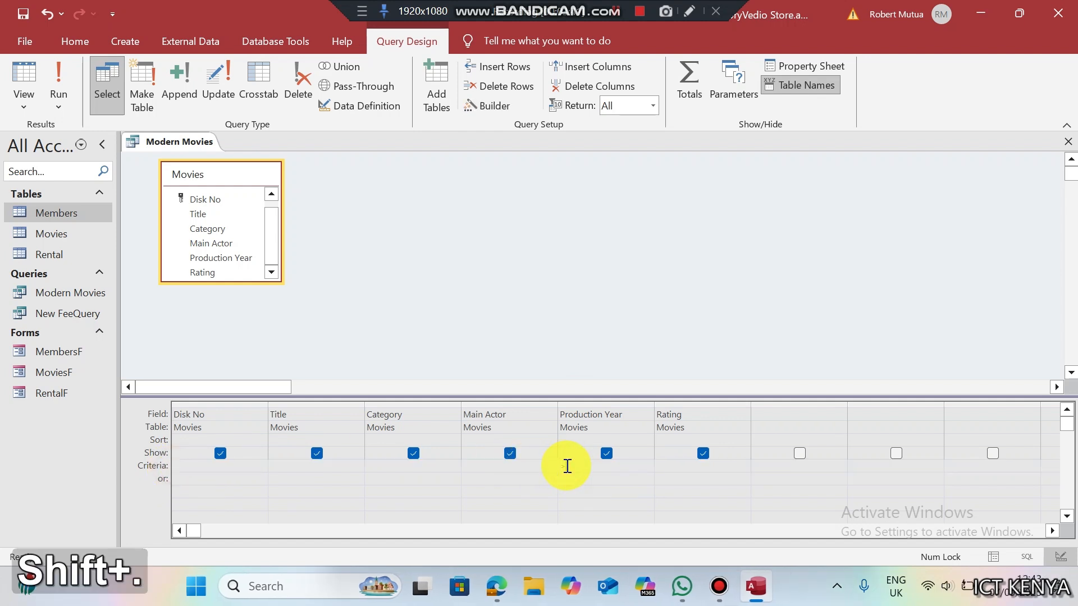
text(2010)
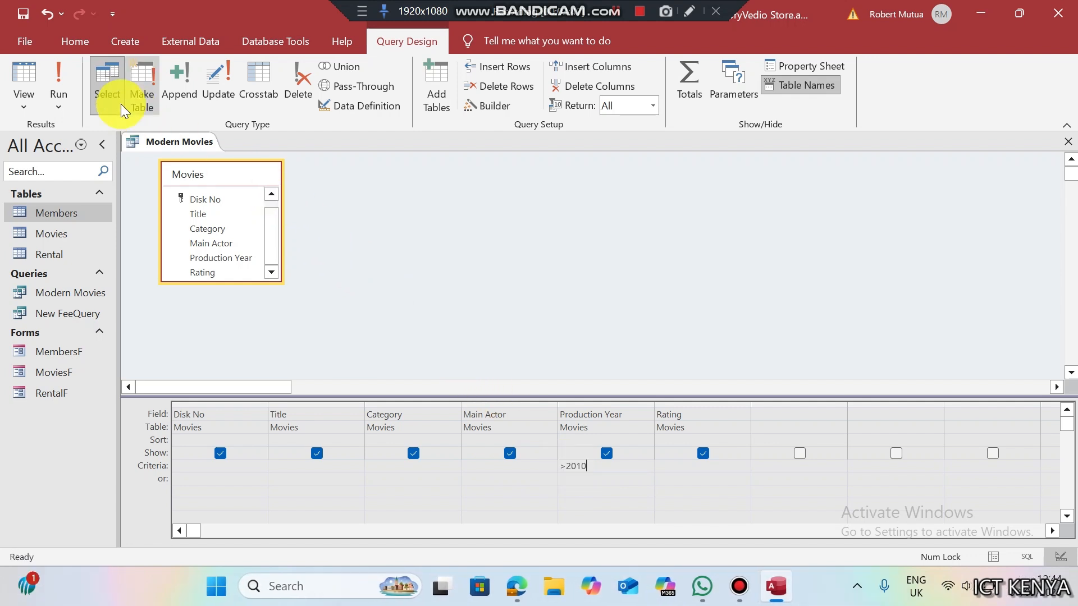
click(64, 75)
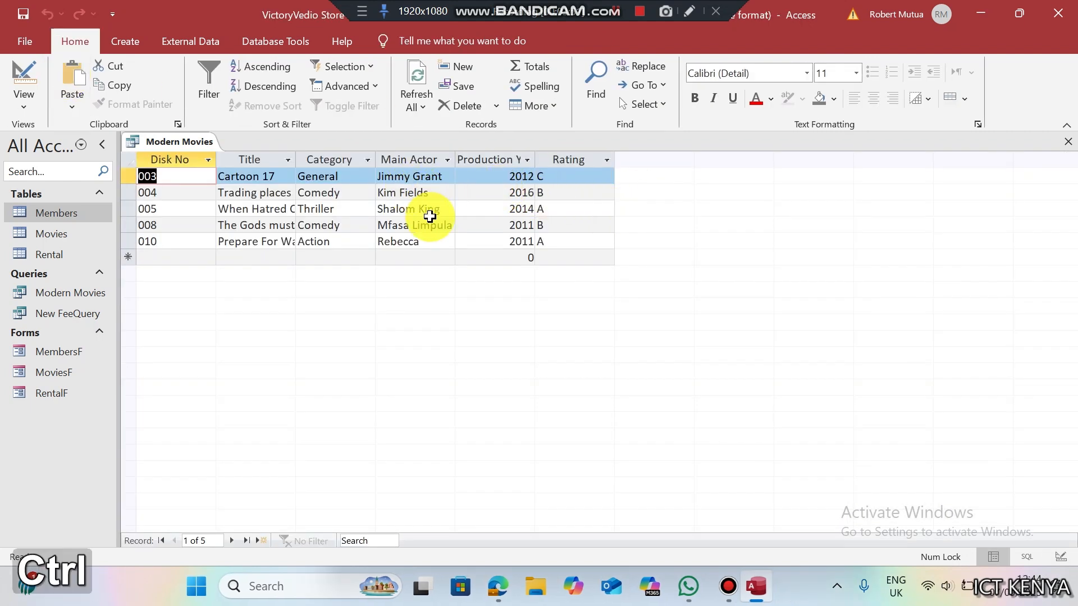
- Save and close the Modern Movies query, then switch to the exam PDF
key(ctrl+s)
right_click(198, 147)
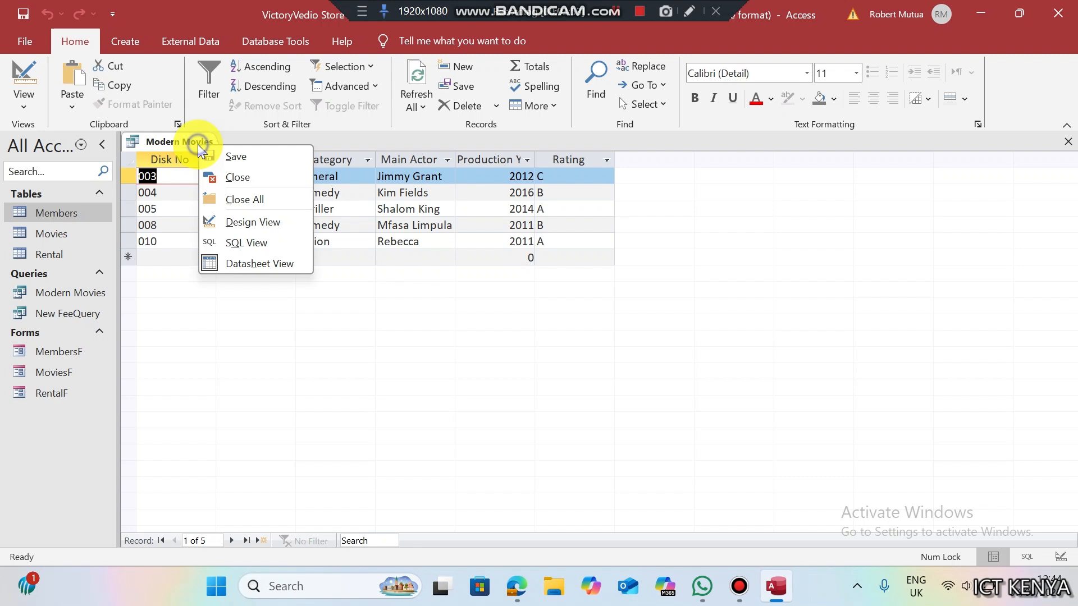
click(230, 177)
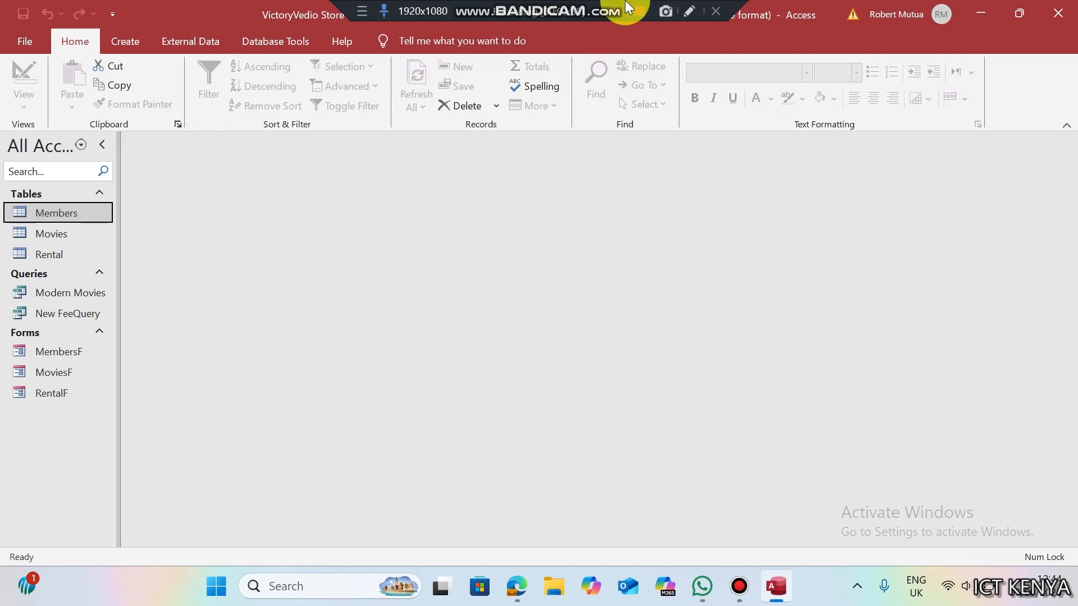
key(alt+Tab)
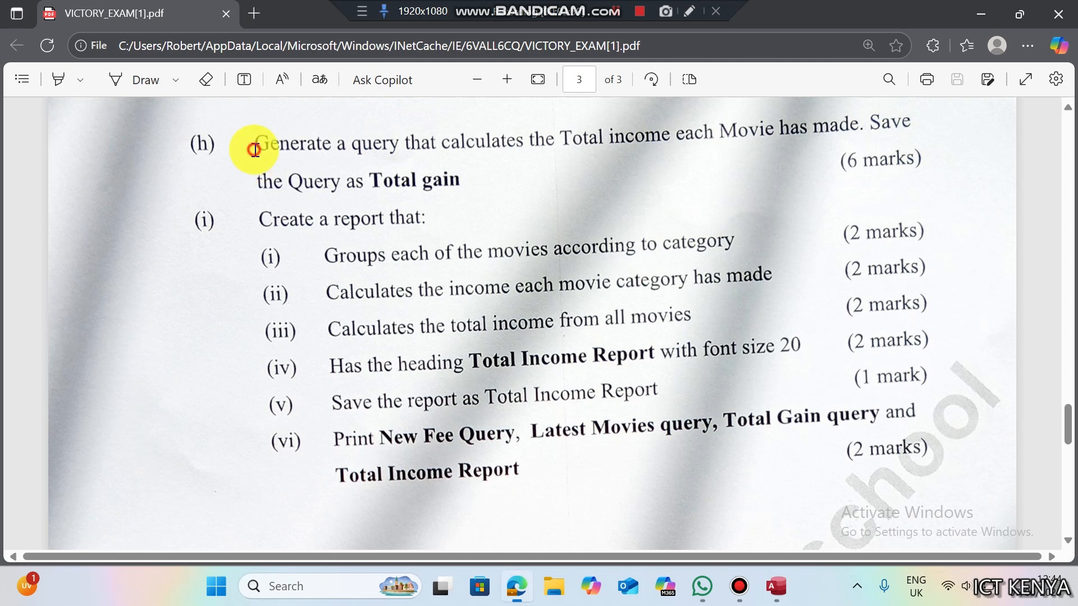
- Read question (h) and copy the query name 'Total gain', then return to Access
drag(255, 150, 522, 175)
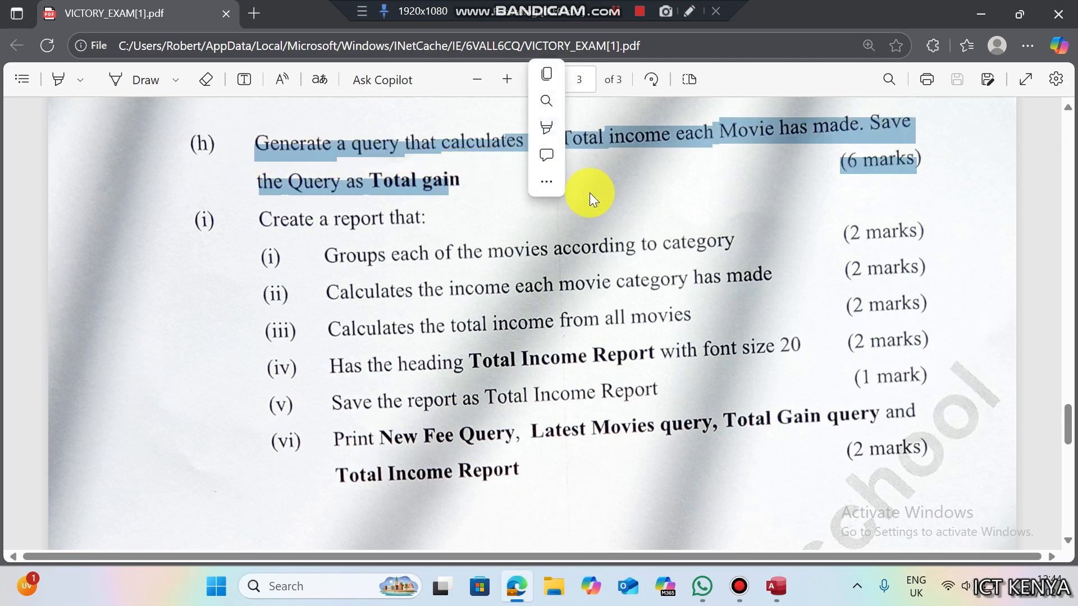
click(699, 198)
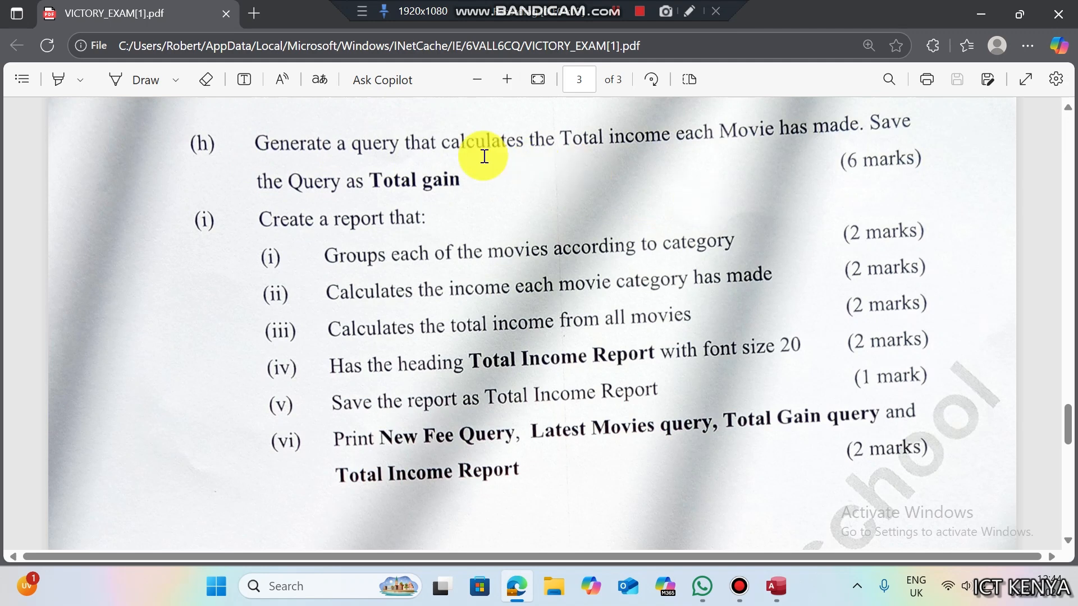
drag(371, 179, 472, 174)
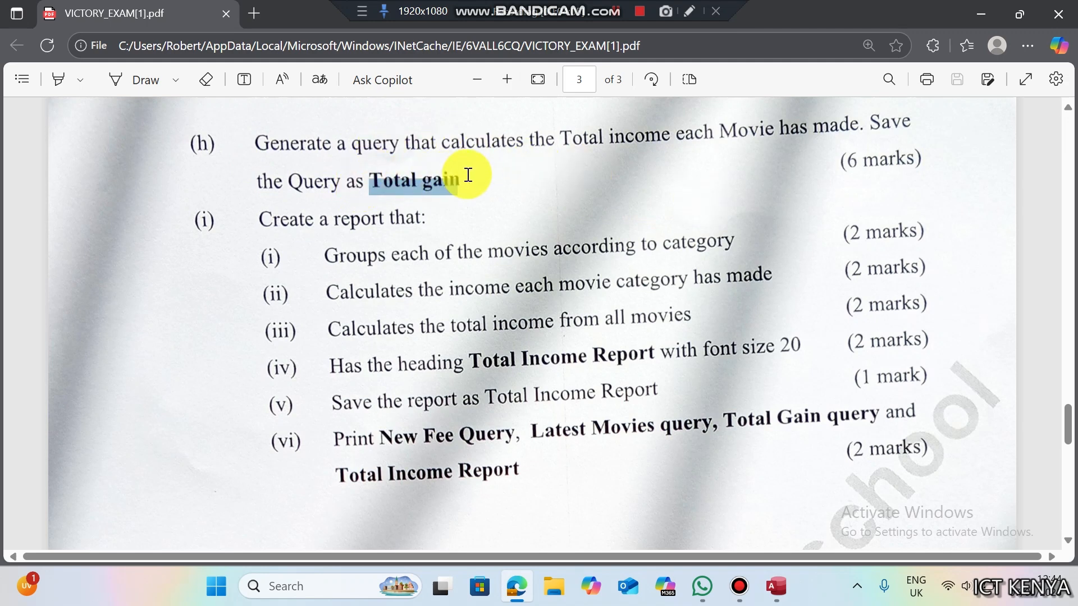
key(ctrl+c)
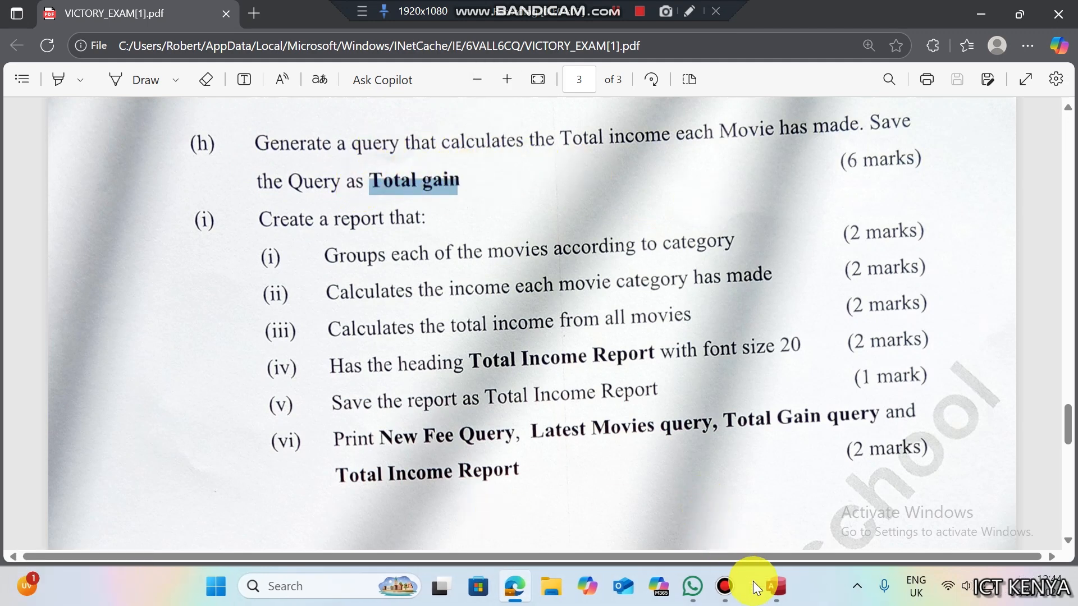
click(772, 586)
- Build a query from the Movies and Rental tables showing Title and Rental Amount, and run it
click(127, 43)
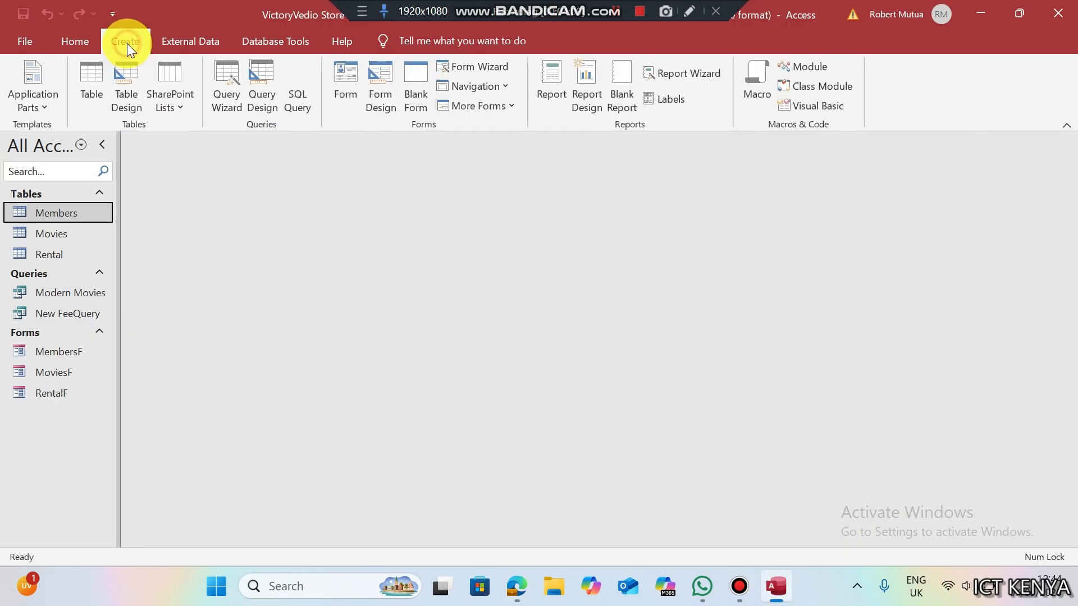
click(256, 82)
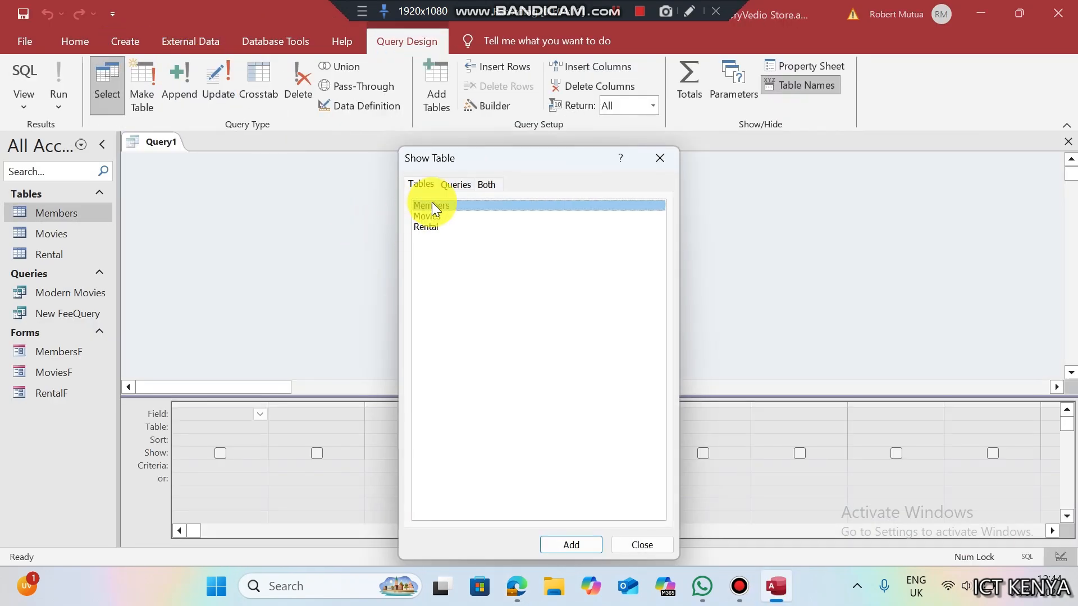
double_click(433, 216)
double_click(435, 226)
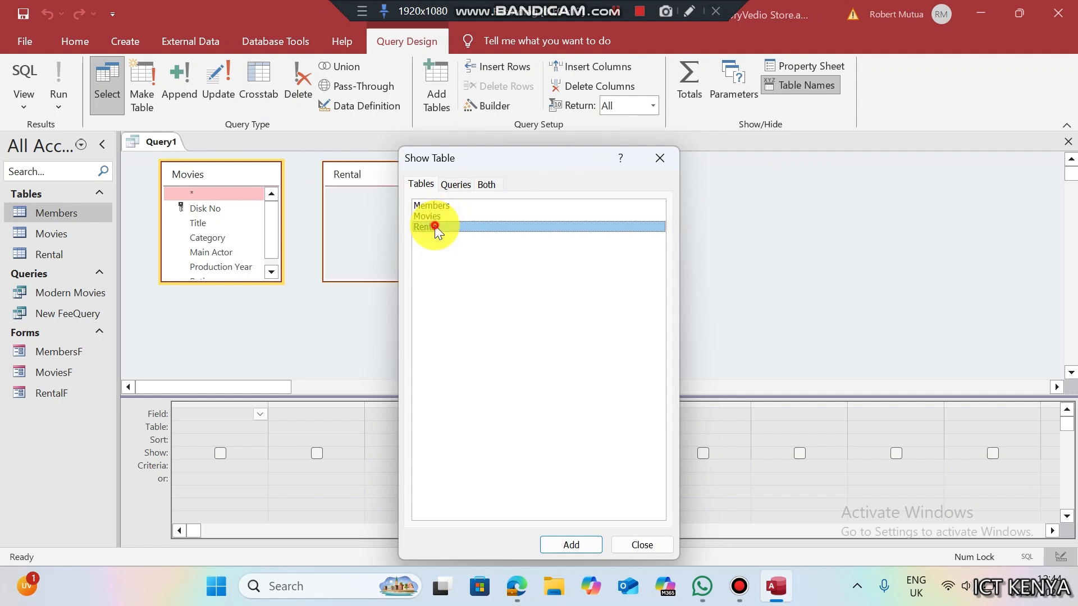
click(644, 158)
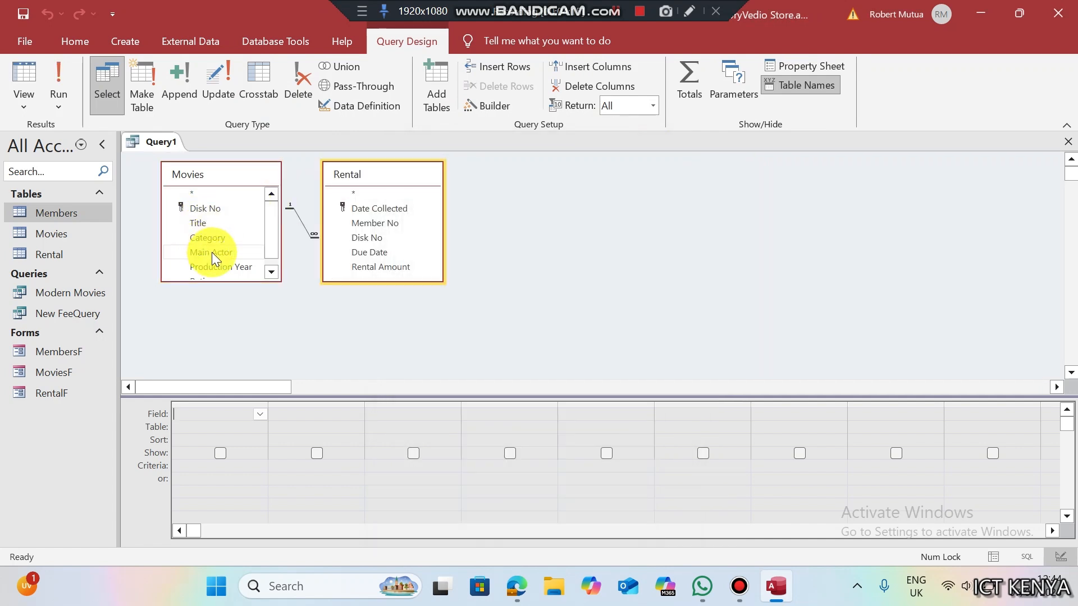
double_click(205, 224)
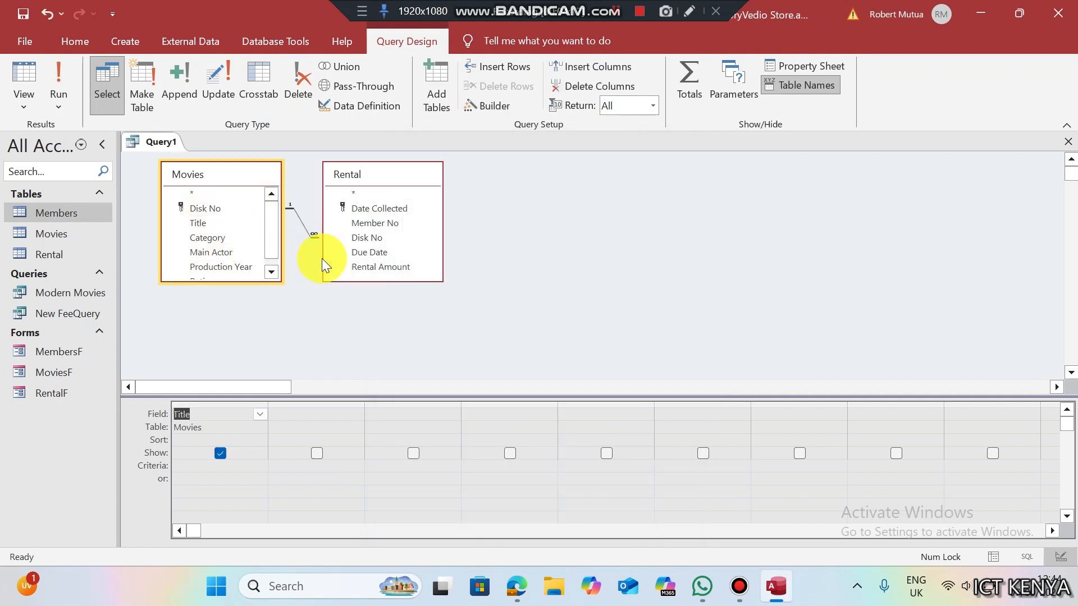
double_click(355, 267)
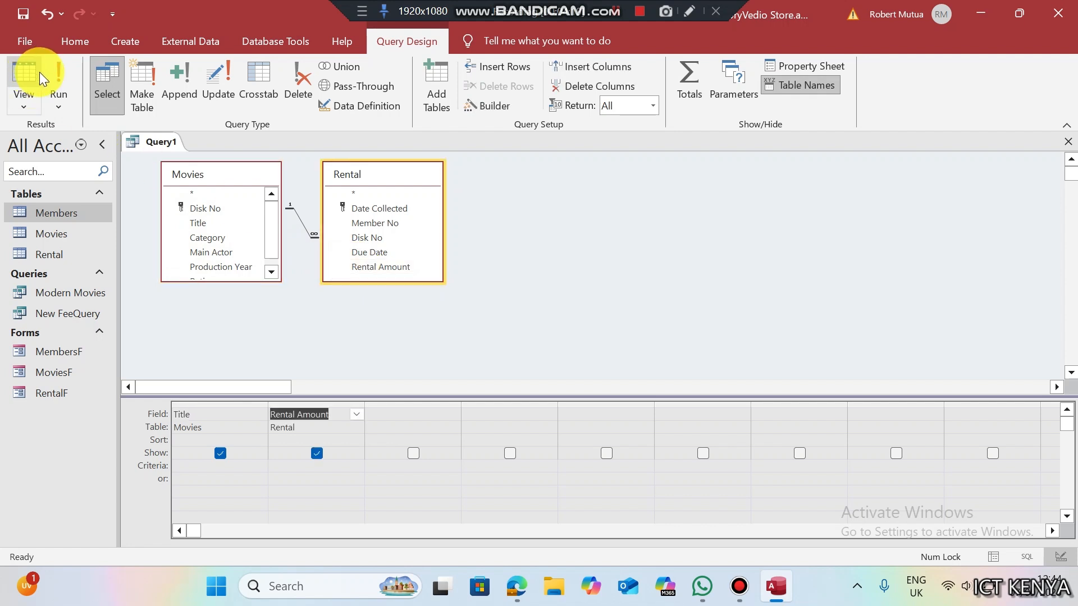
click(55, 75)
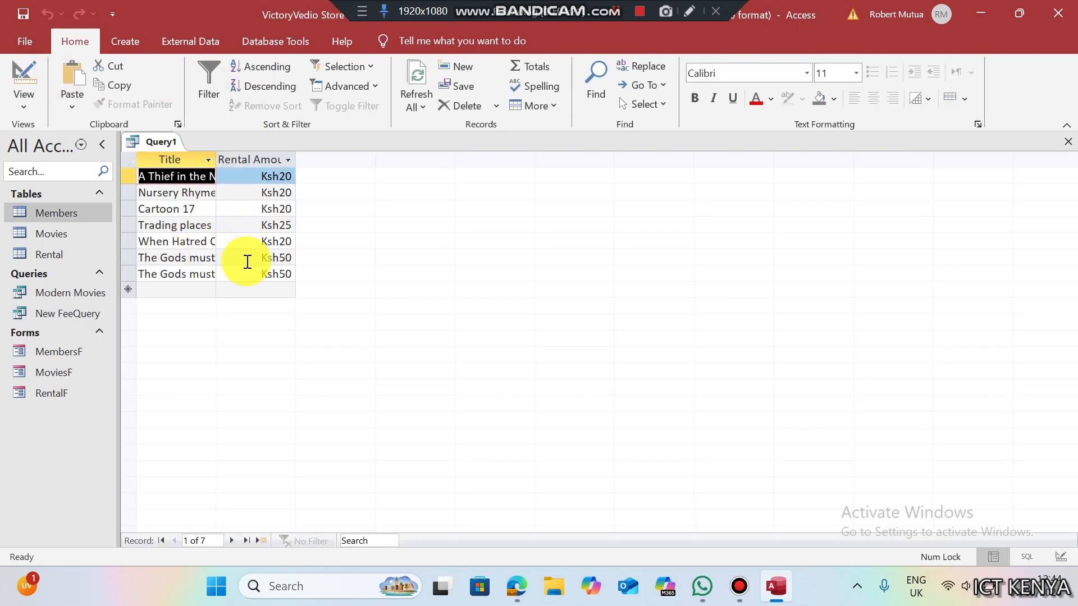
- Save the query as 'Total gain' and return to Design view
key(ctrl+s)
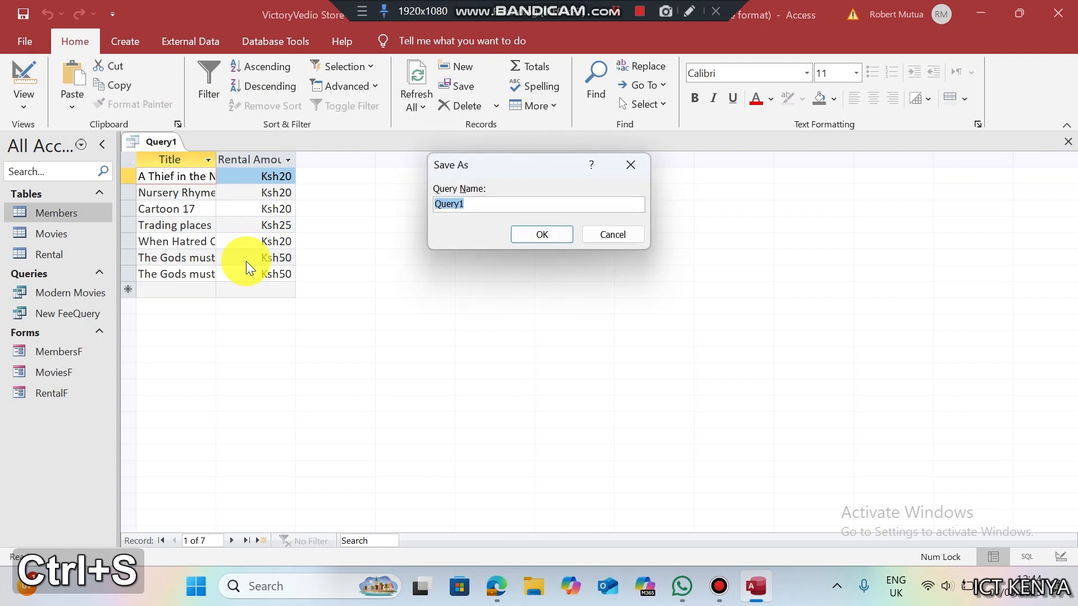
key(ctrl+v)
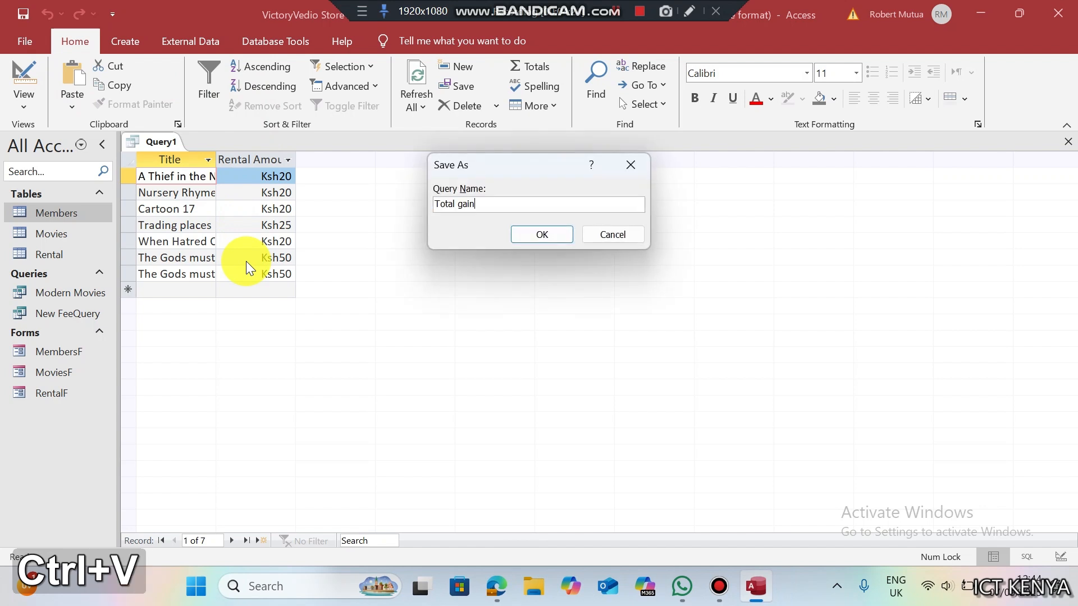
click(550, 235)
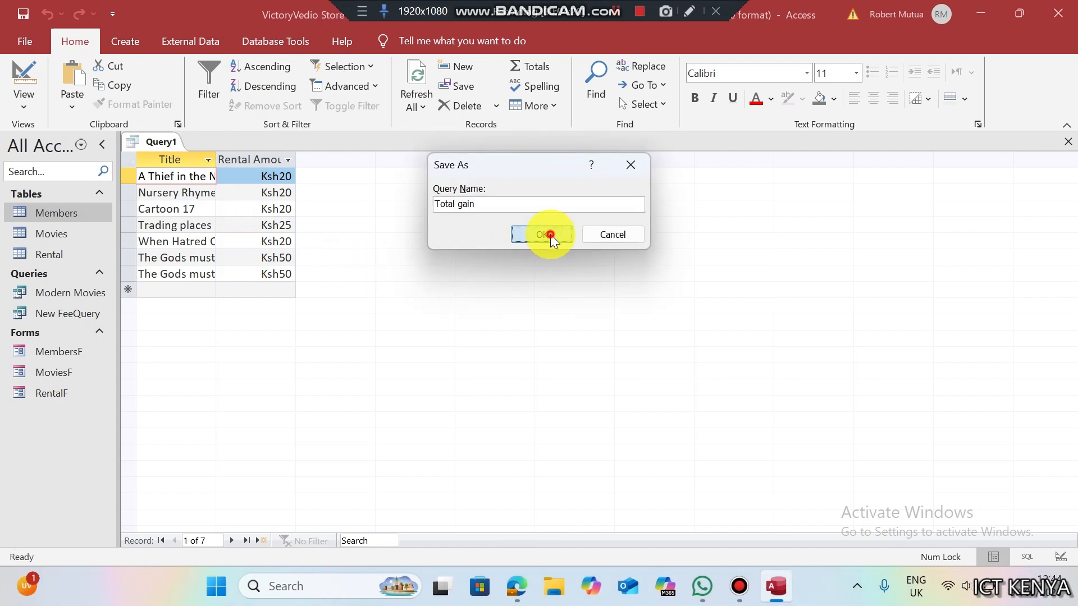
click(26, 76)
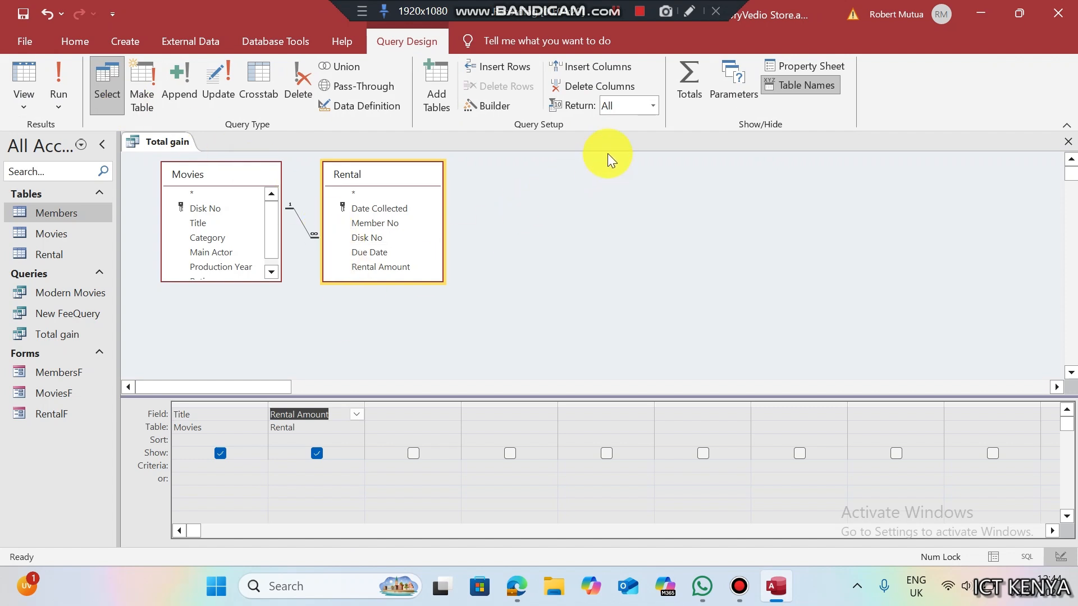
- Turn on Totals, set Rental Amount to Sum, and run to see seven titles' totals
click(675, 92)
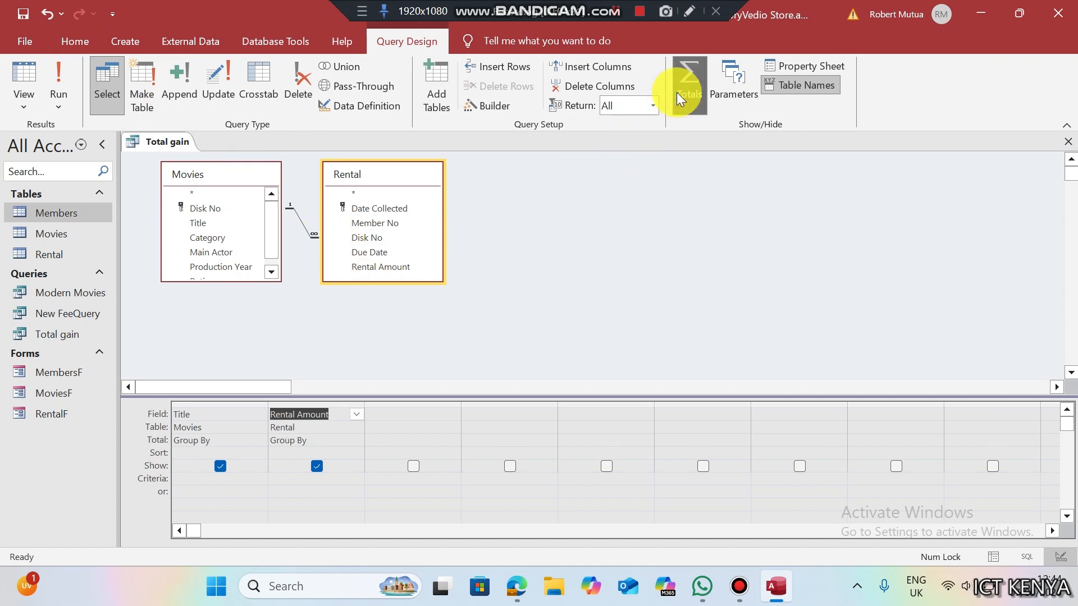
click(313, 440)
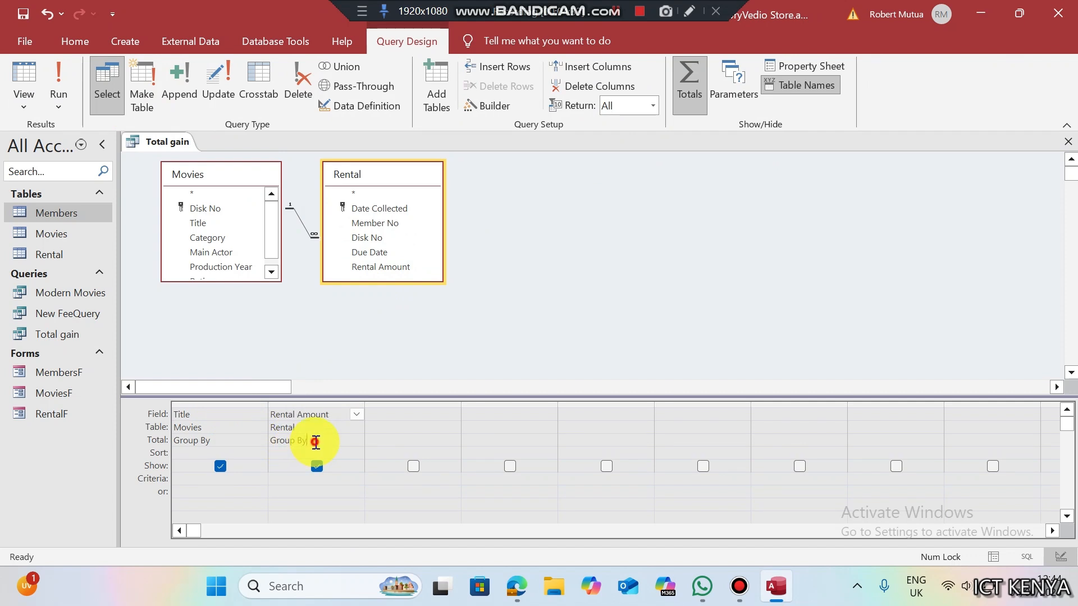
click(354, 441)
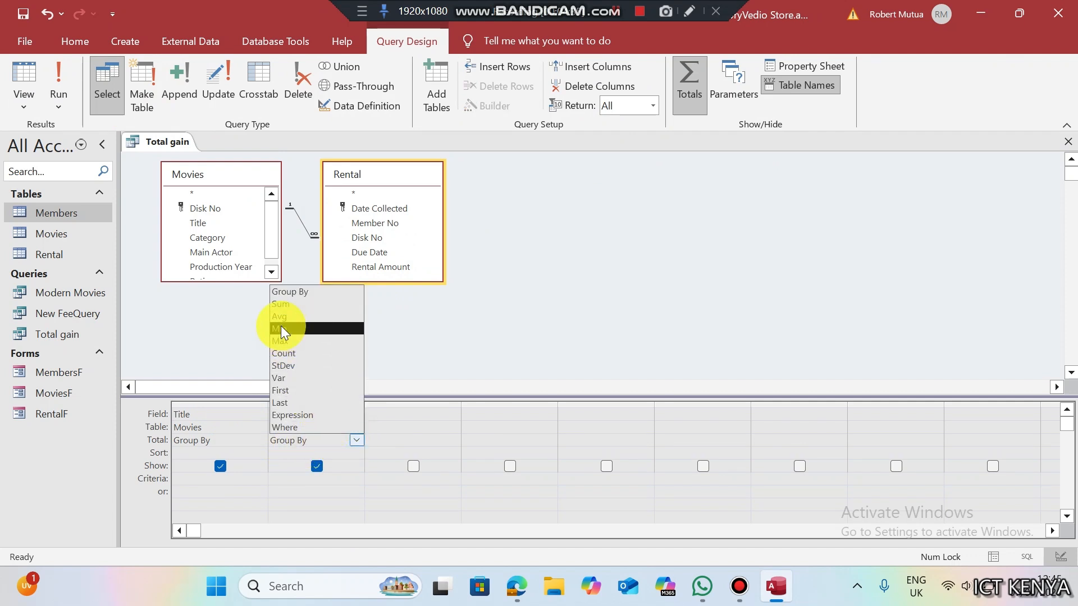
click(279, 301)
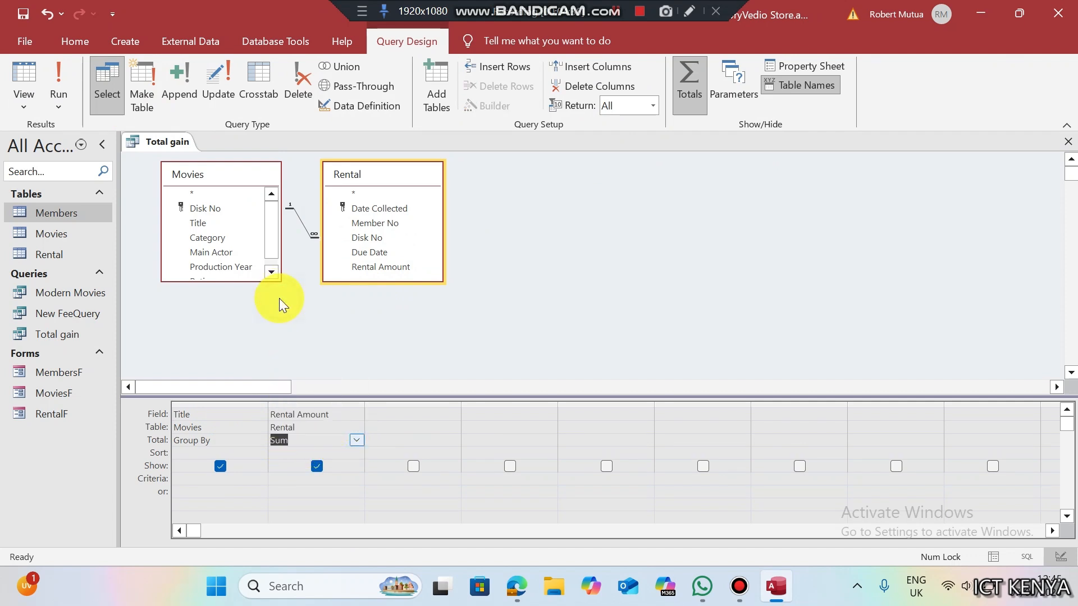
click(67, 84)
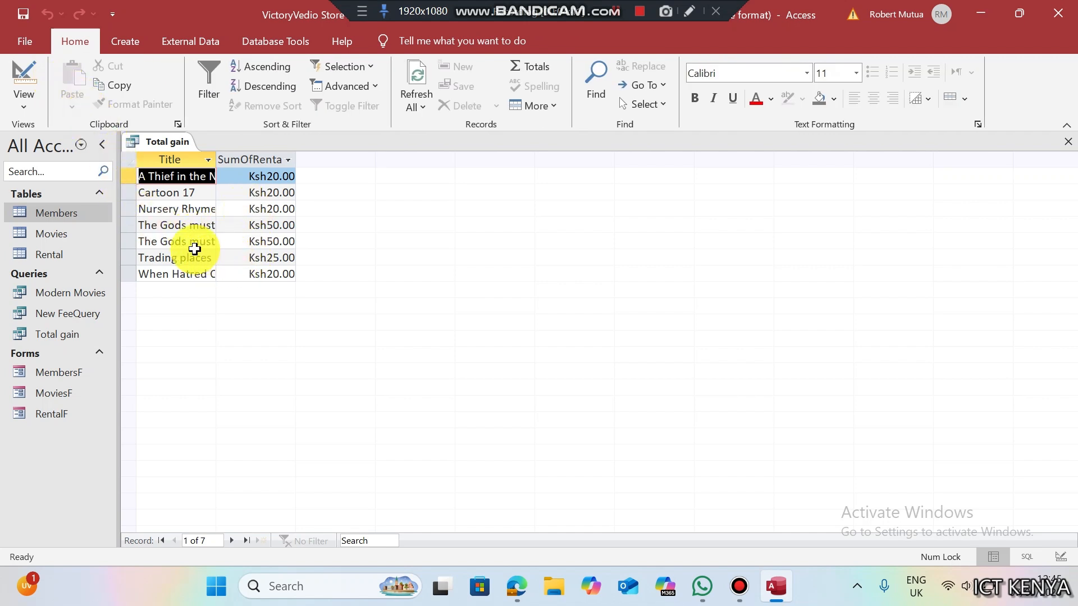
click(187, 225)
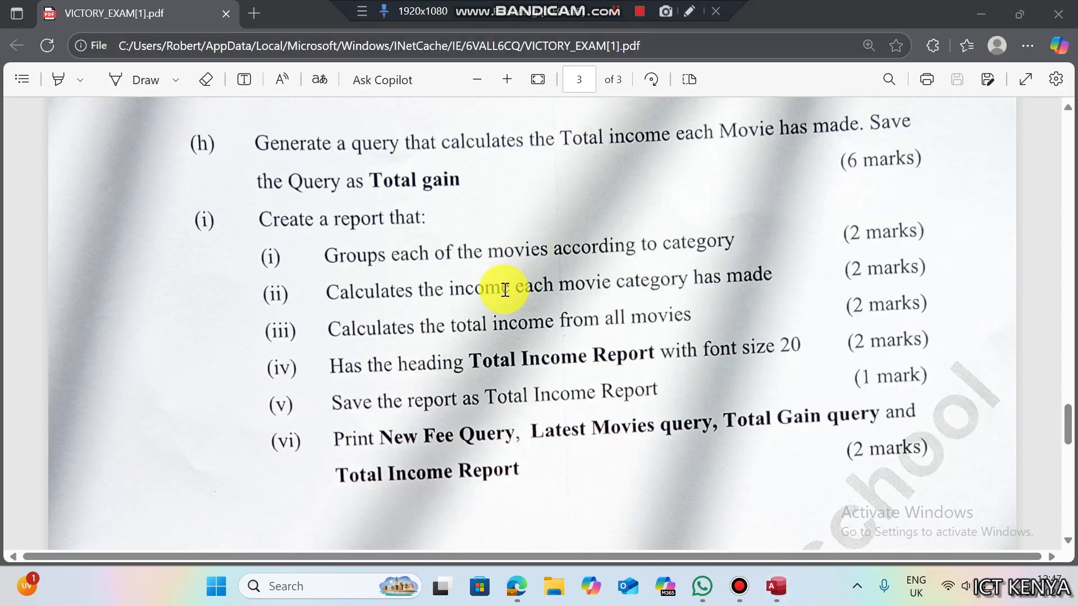
drag(260, 218, 408, 217)
click(327, 258)
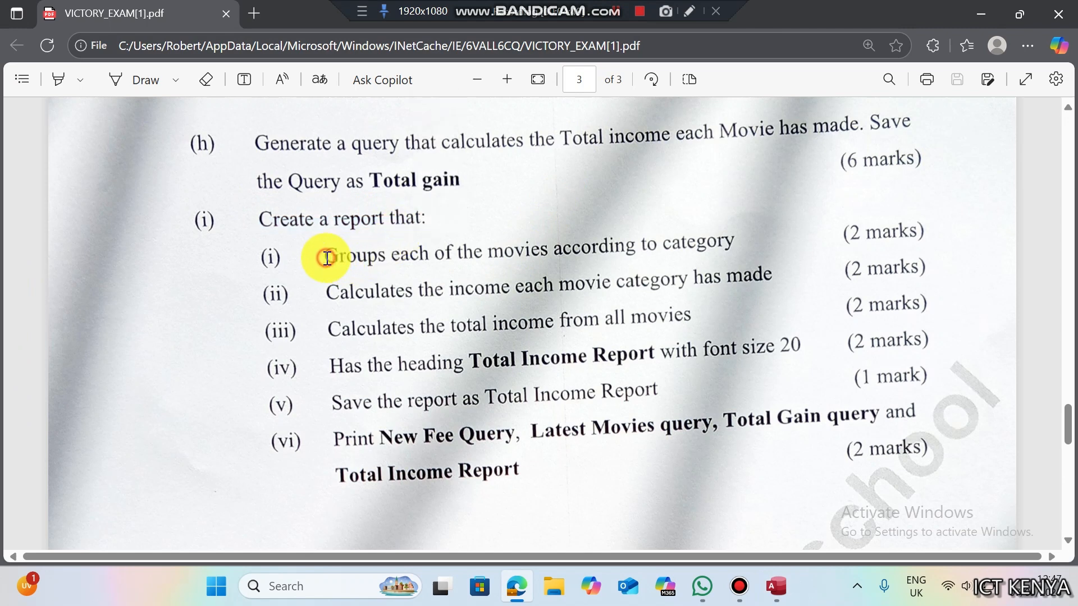
drag(327, 258, 734, 243)
drag(325, 292, 770, 275)
click(323, 340)
drag(323, 341, 698, 320)
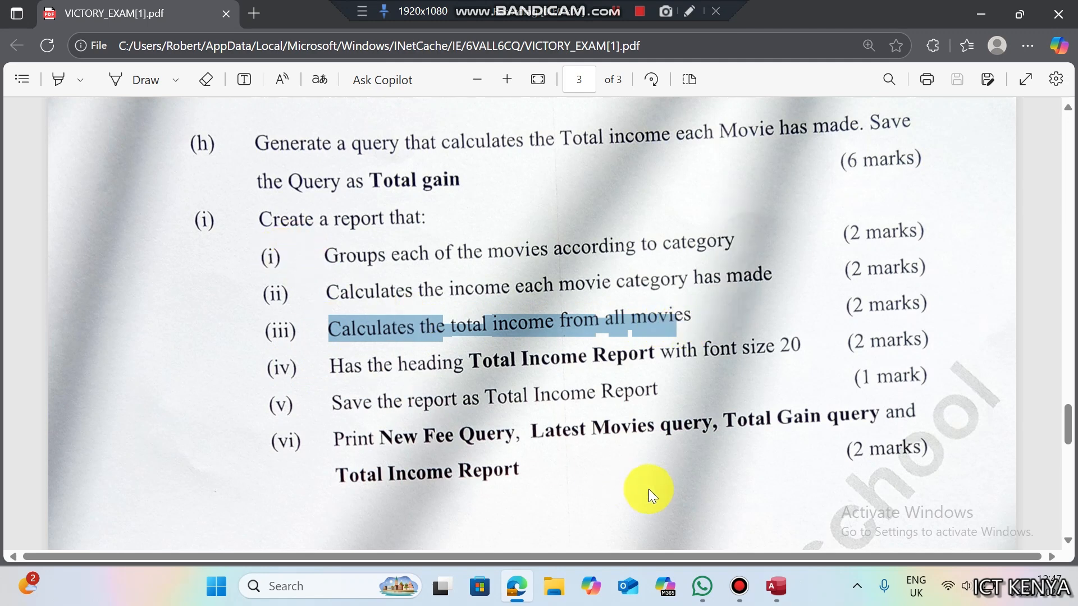
click(775, 585)
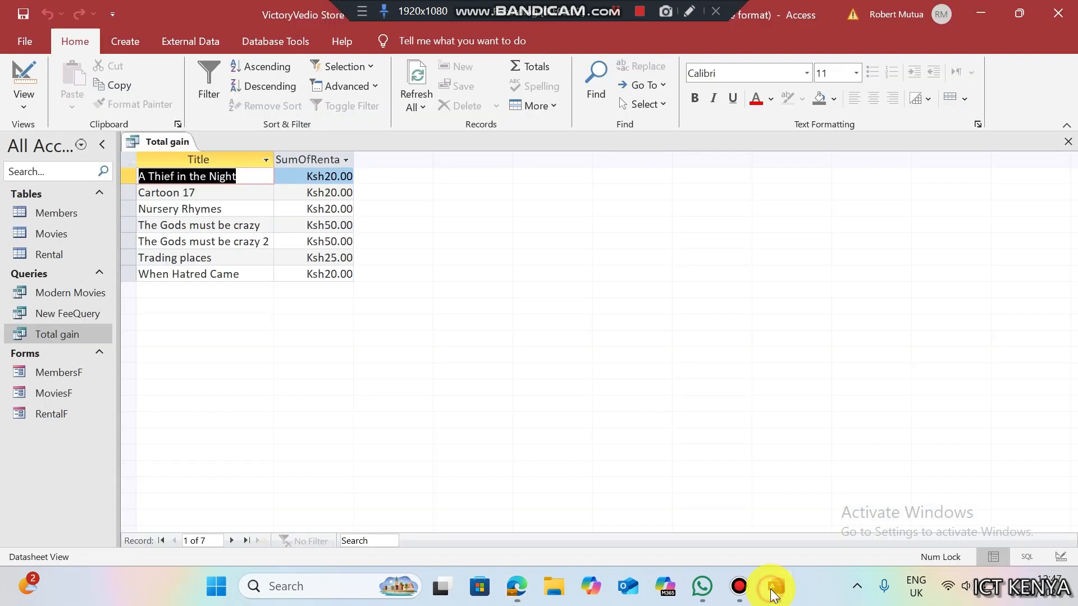
- Close Total gain and start a Report Wizard with all Movies fields plus Rental Amount, viewed by Movies
right_click(166, 137)
click(204, 166)
click(136, 45)
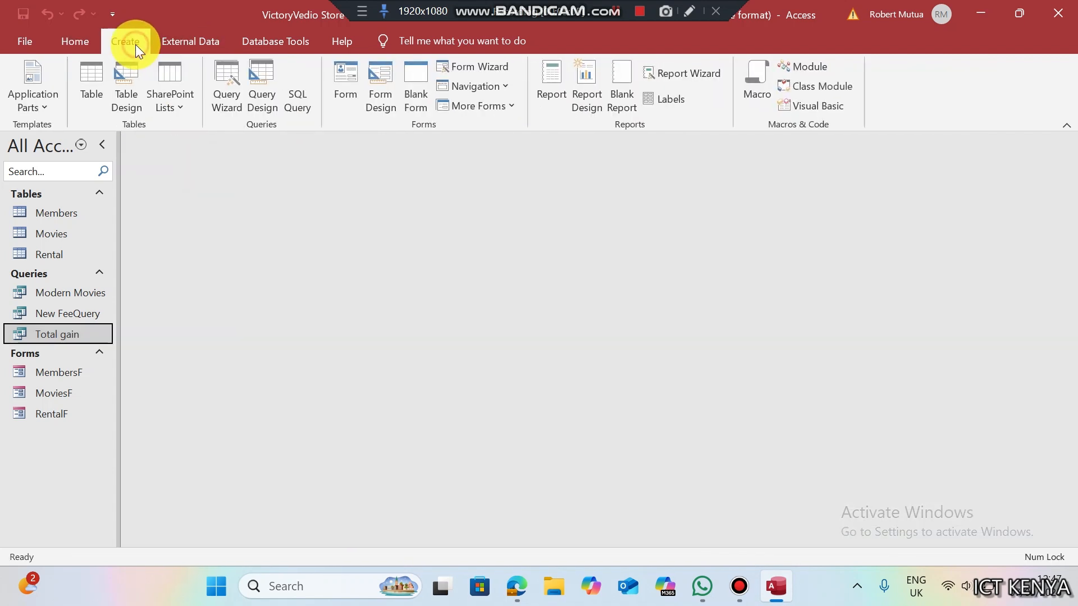
click(669, 77)
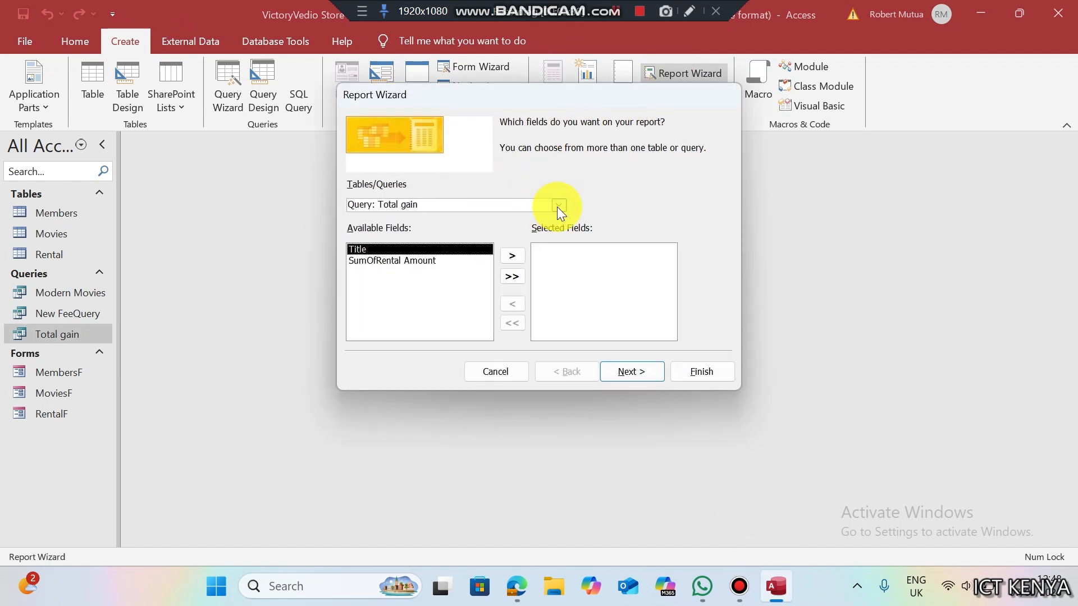
click(558, 205)
click(463, 227)
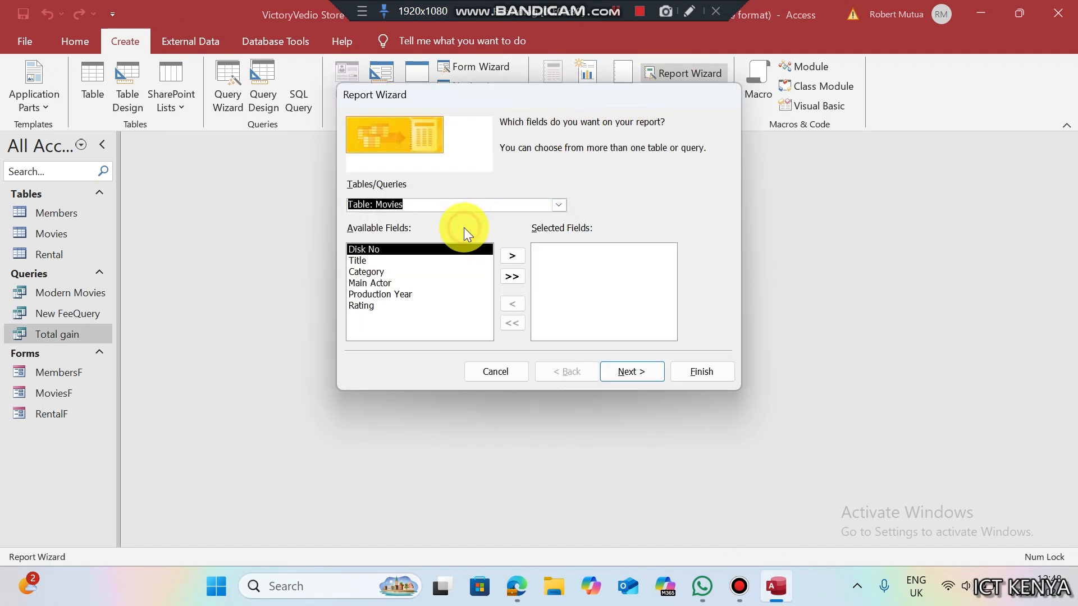
click(507, 274)
click(559, 205)
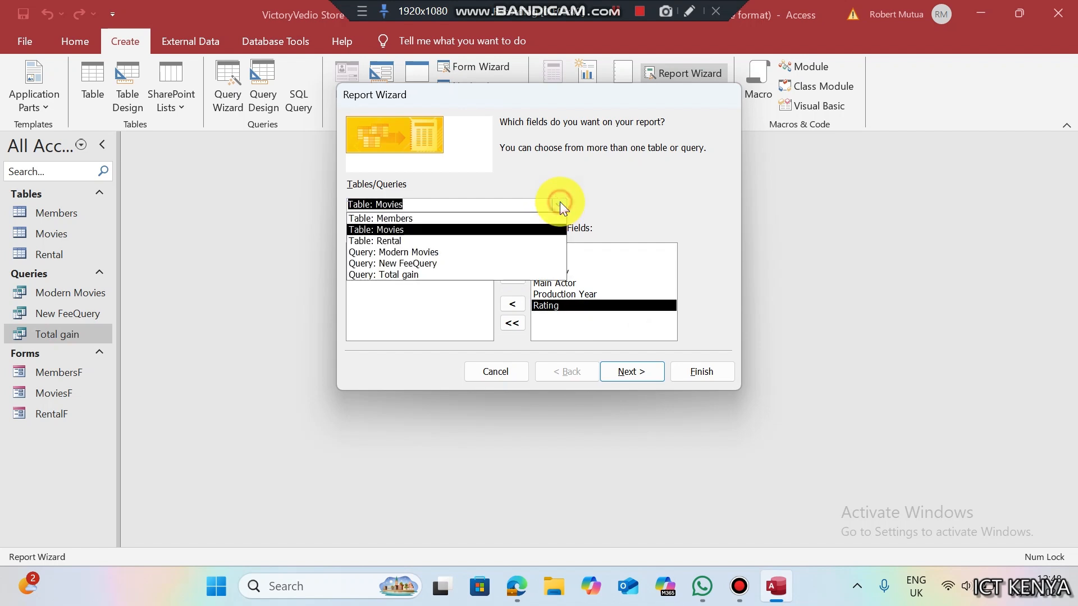
click(460, 238)
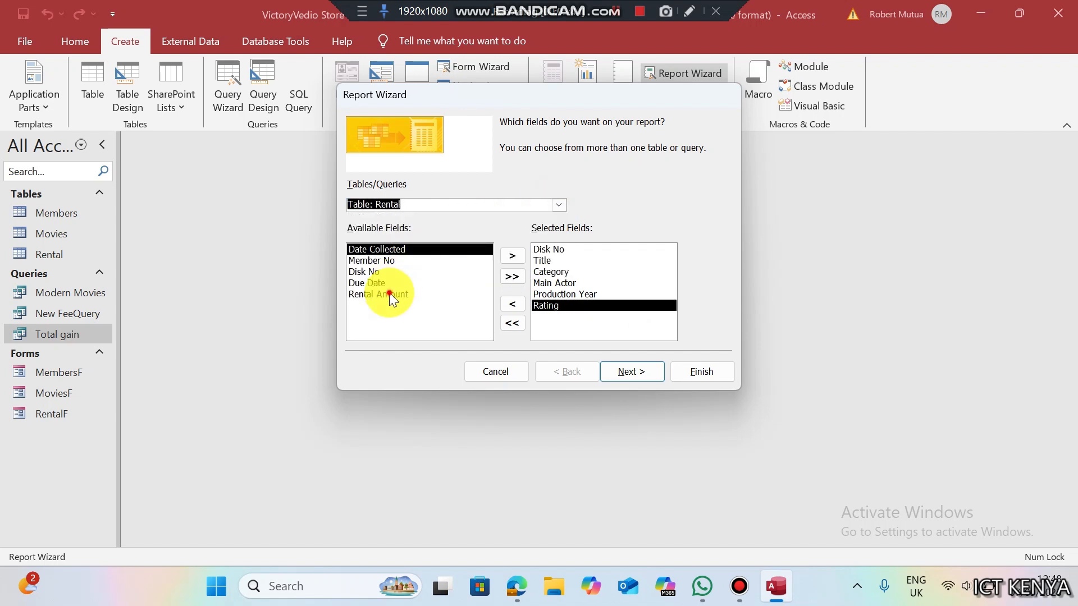
double_click(391, 294)
click(651, 373)
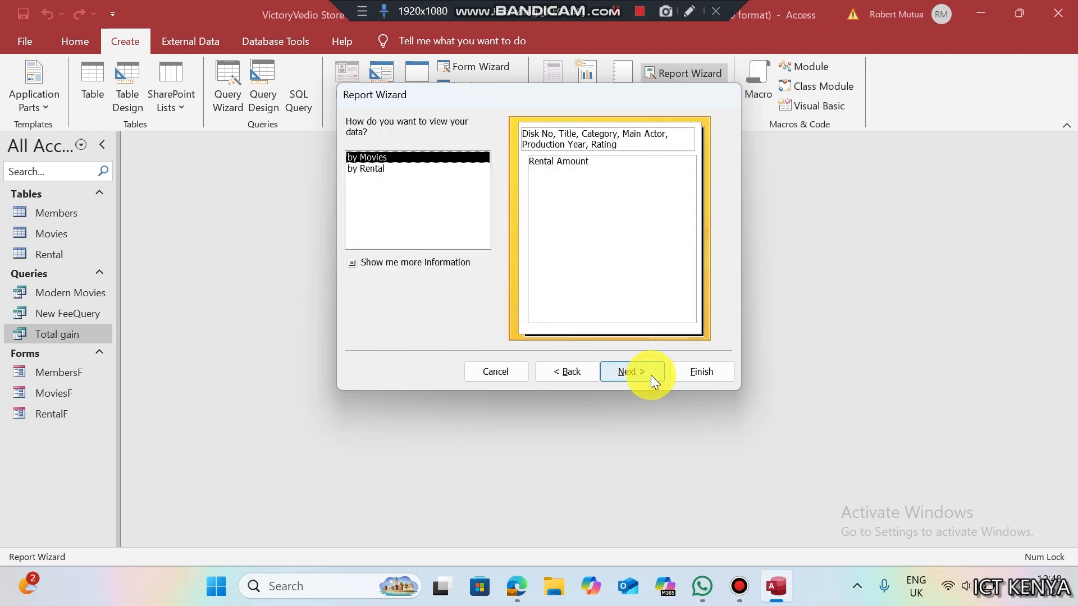
click(651, 375)
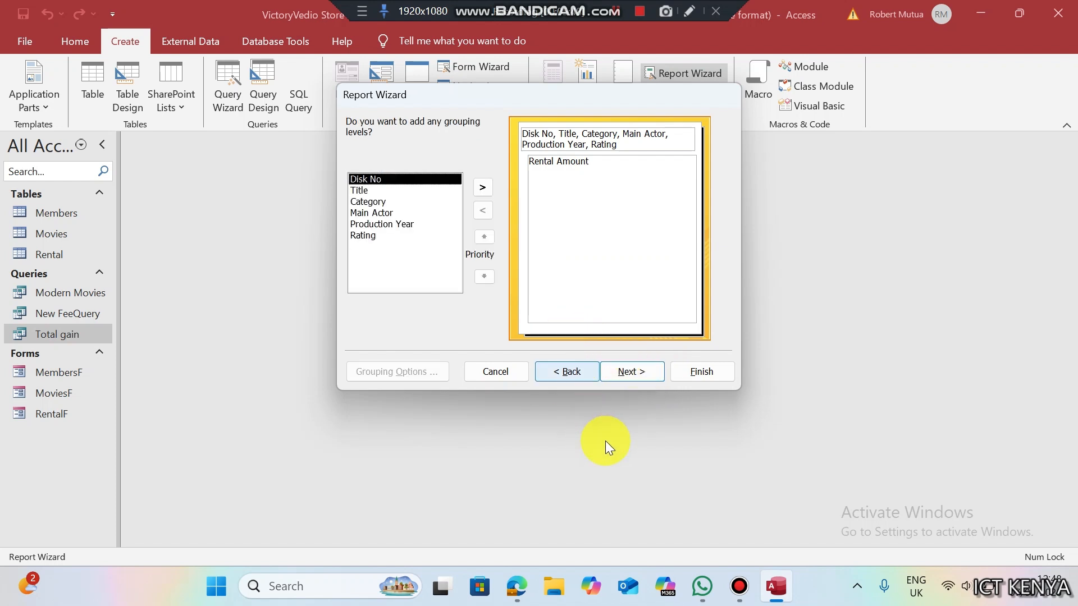
- Group the report by Category, skip sorting, and choose landscape orientation
click(524, 582)
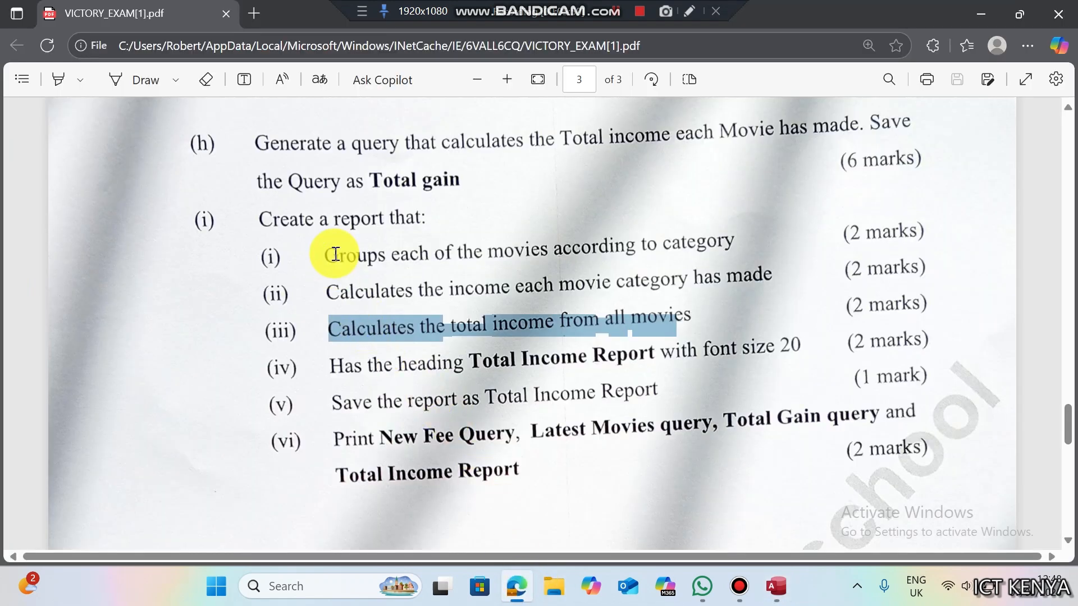
click(776, 586)
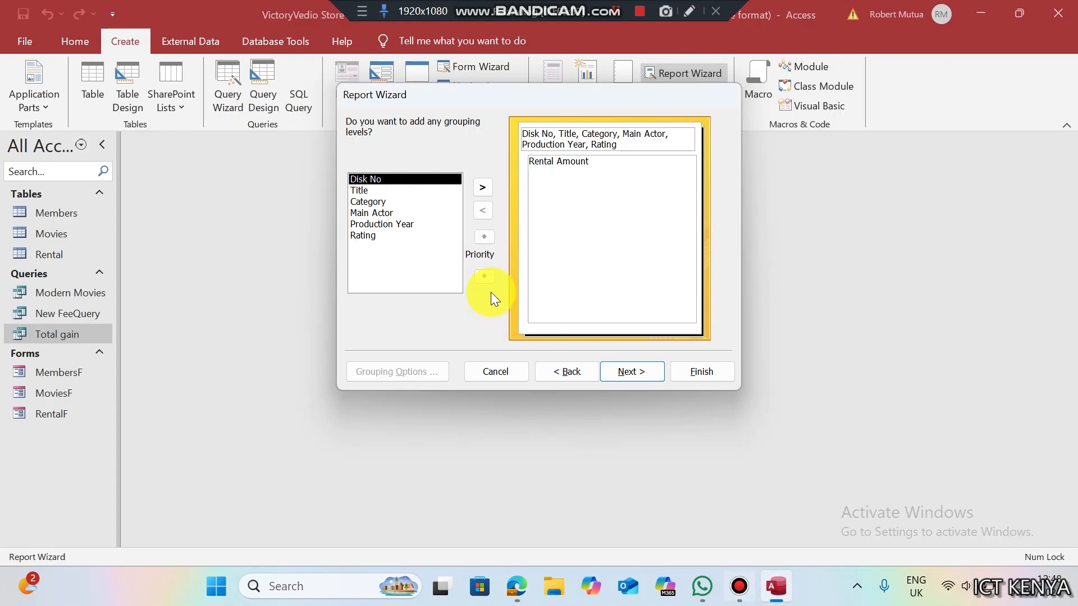
click(390, 203)
click(482, 189)
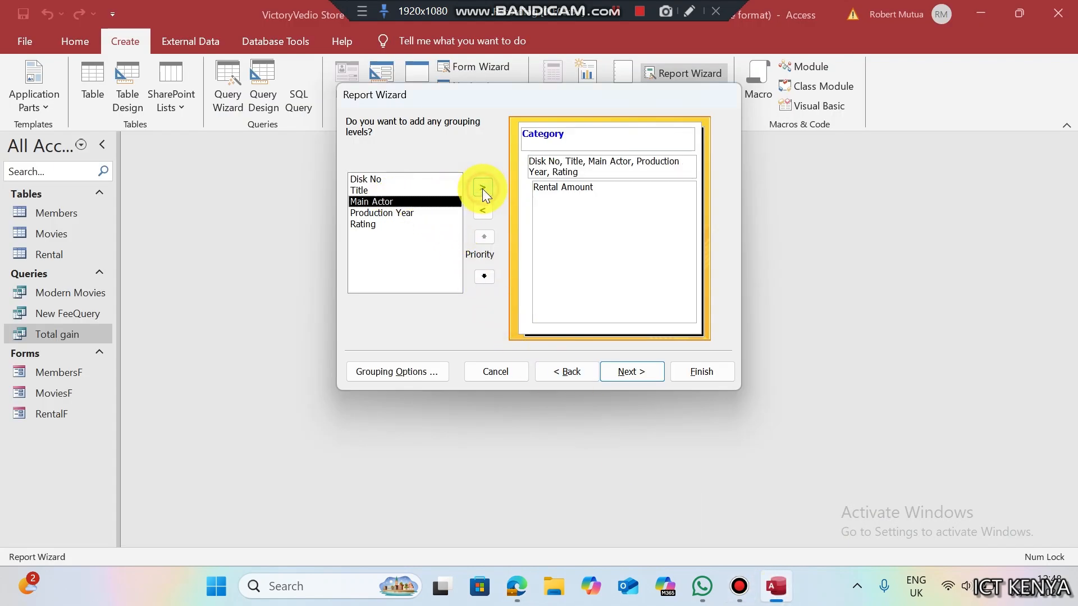
click(649, 366)
click(645, 377)
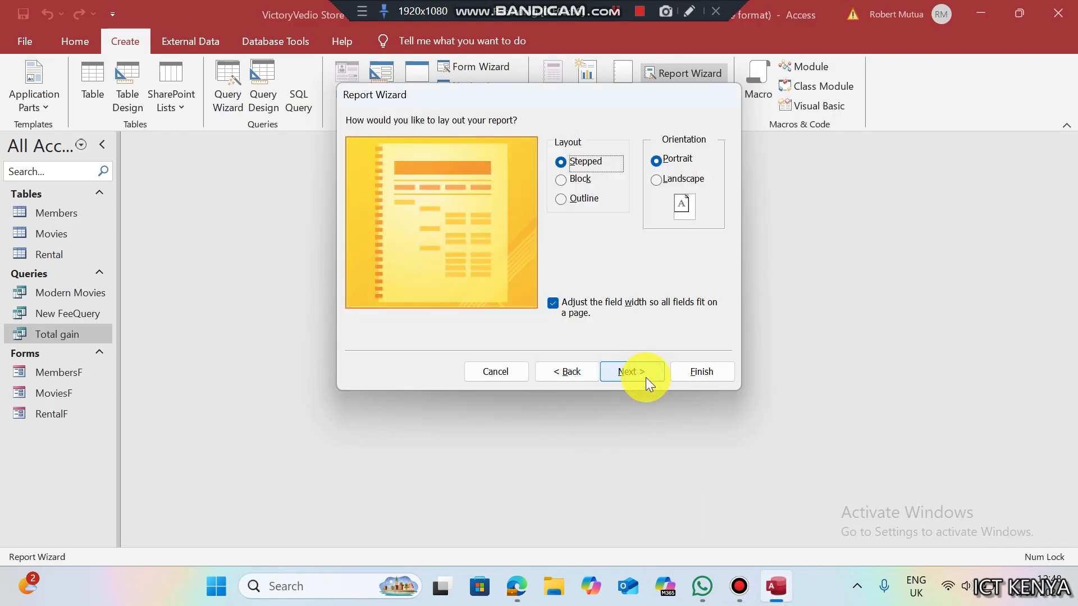
click(655, 180)
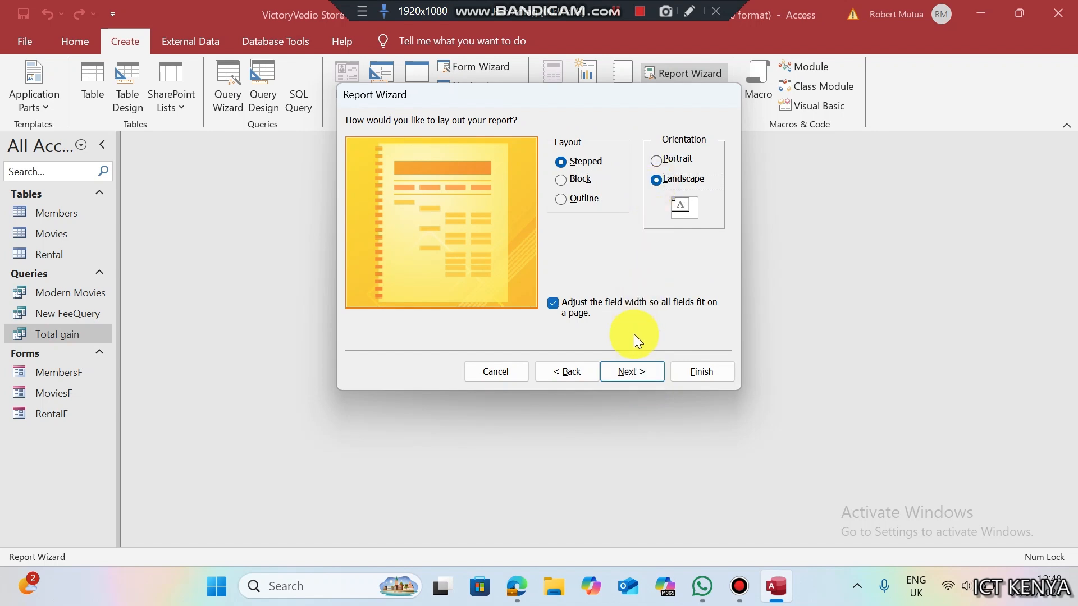
click(628, 371)
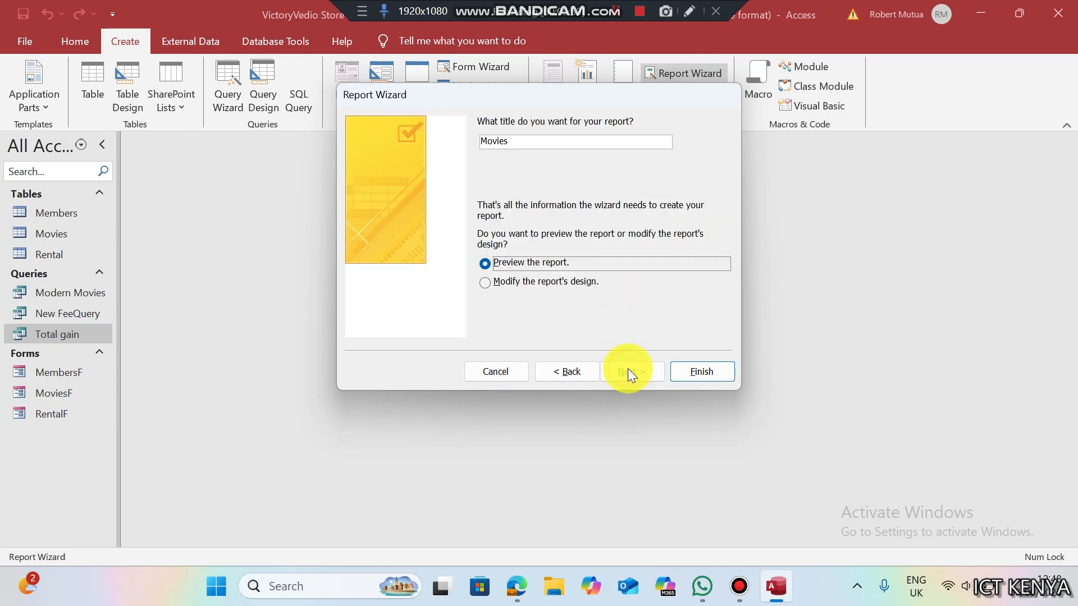
- Select the default Movies title and copy 'Total Income Report' from the exam PDF
click(538, 138)
click(517, 586)
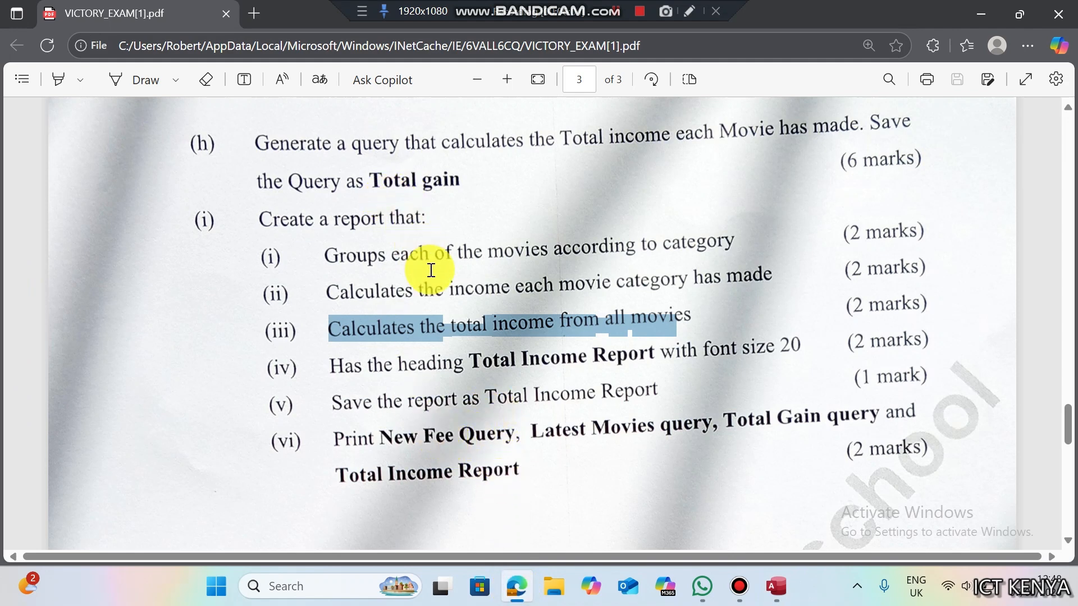
drag(484, 397, 658, 385)
key(ctrl+c)
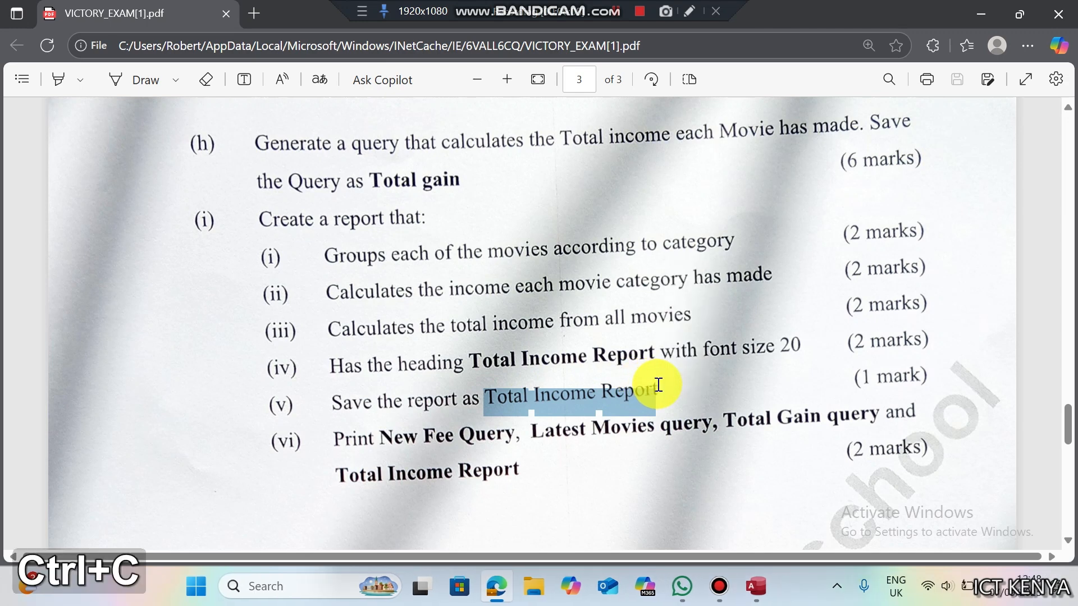
- Title the report 'Total Income Report', finish the wizard, and scroll through the preview
key(alt+Tab)
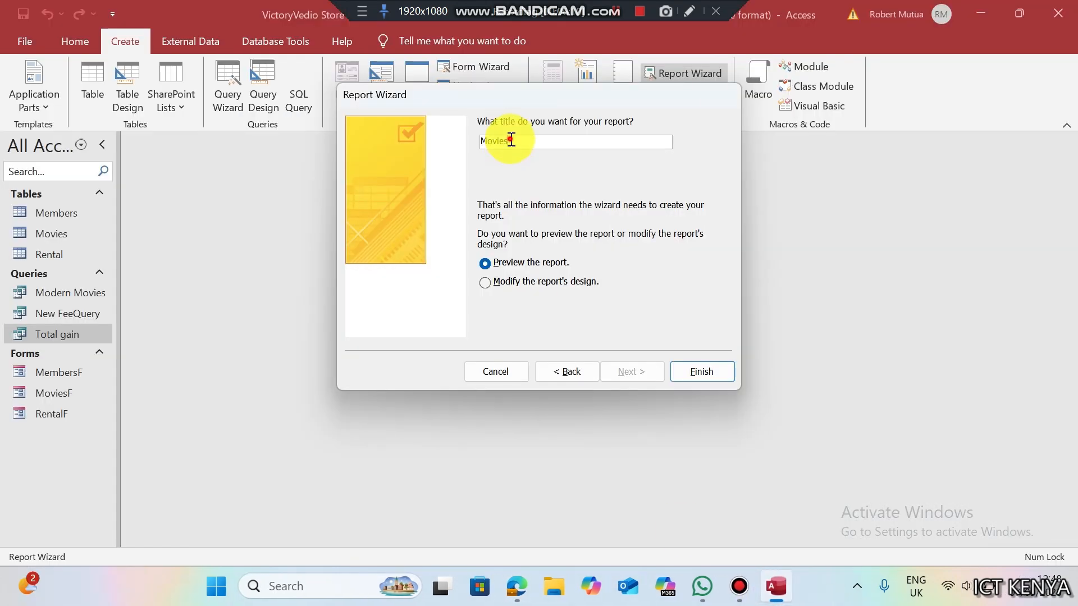
key(ctrl+v)
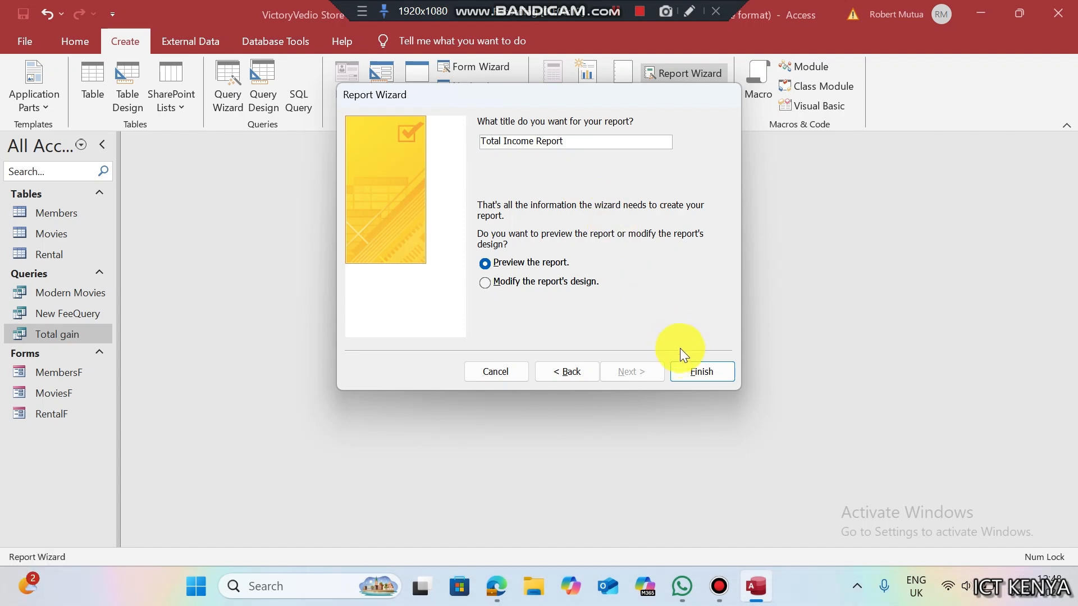
click(693, 372)
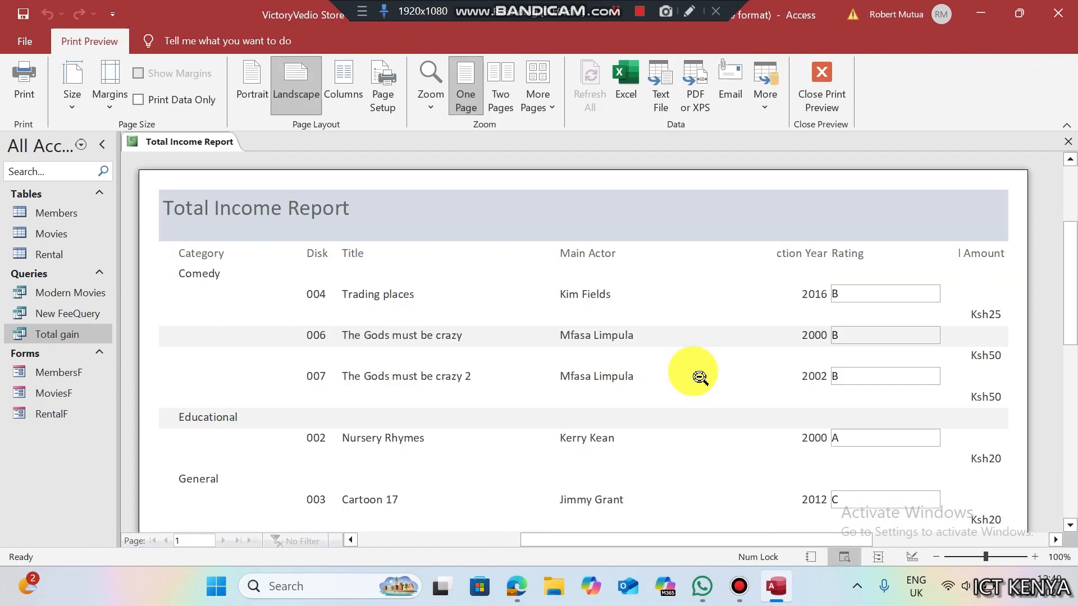
drag(1070, 272, 1065, 342)
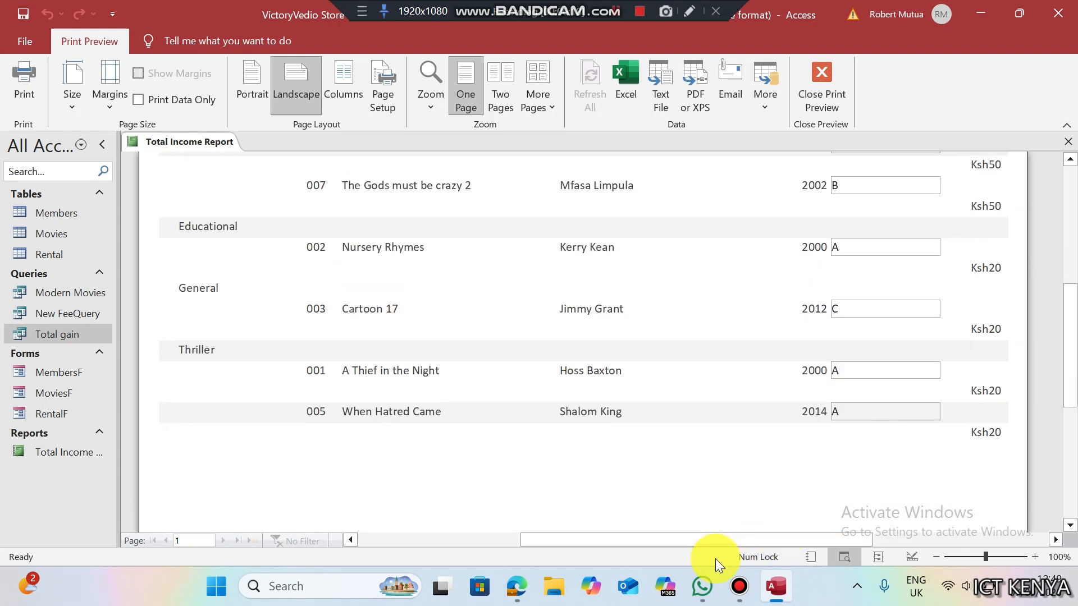
click(518, 586)
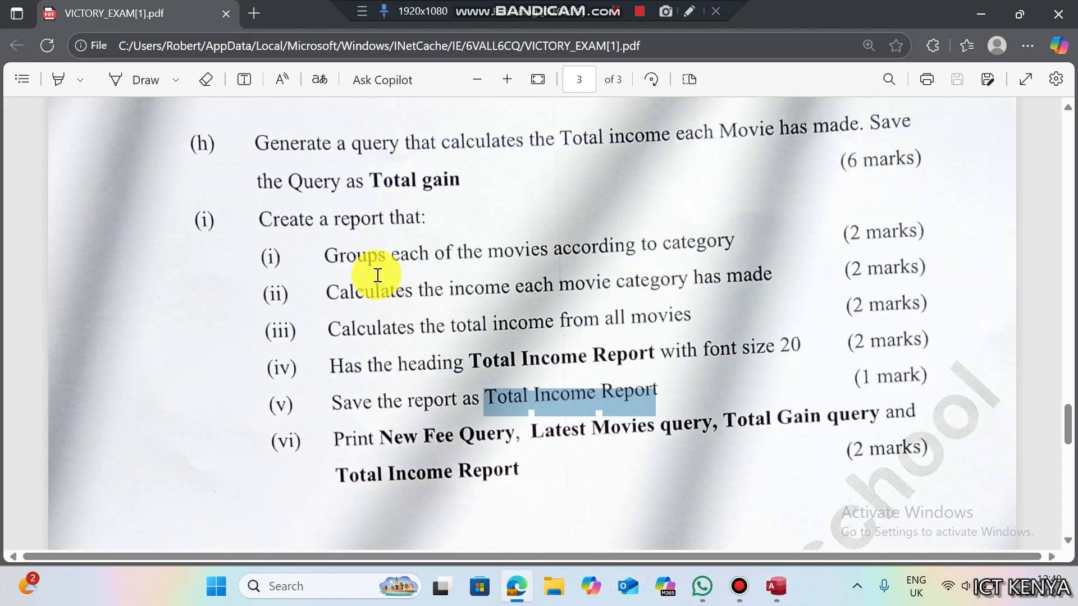
- Check the per-category and total income requirements, then open Total Income Report in Design view
drag(449, 288, 680, 277)
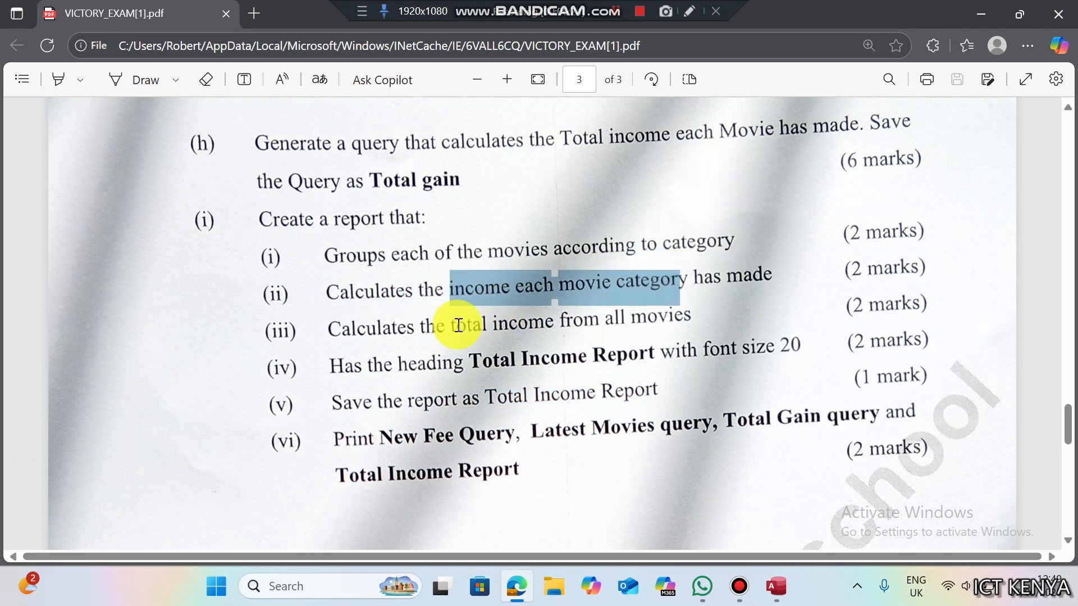
drag(452, 325, 578, 321)
click(776, 586)
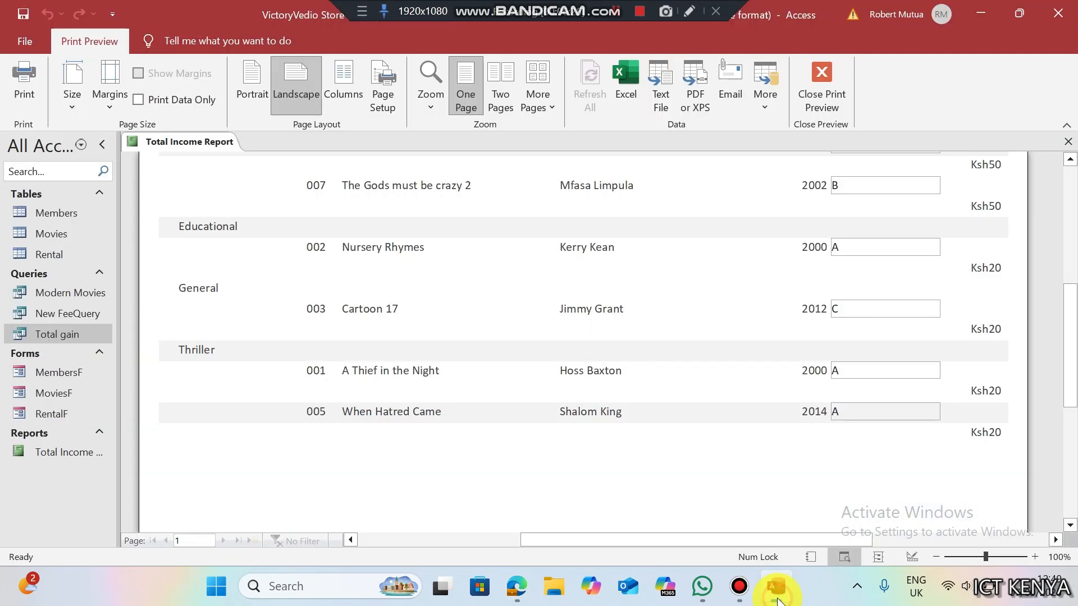
right_click(422, 274)
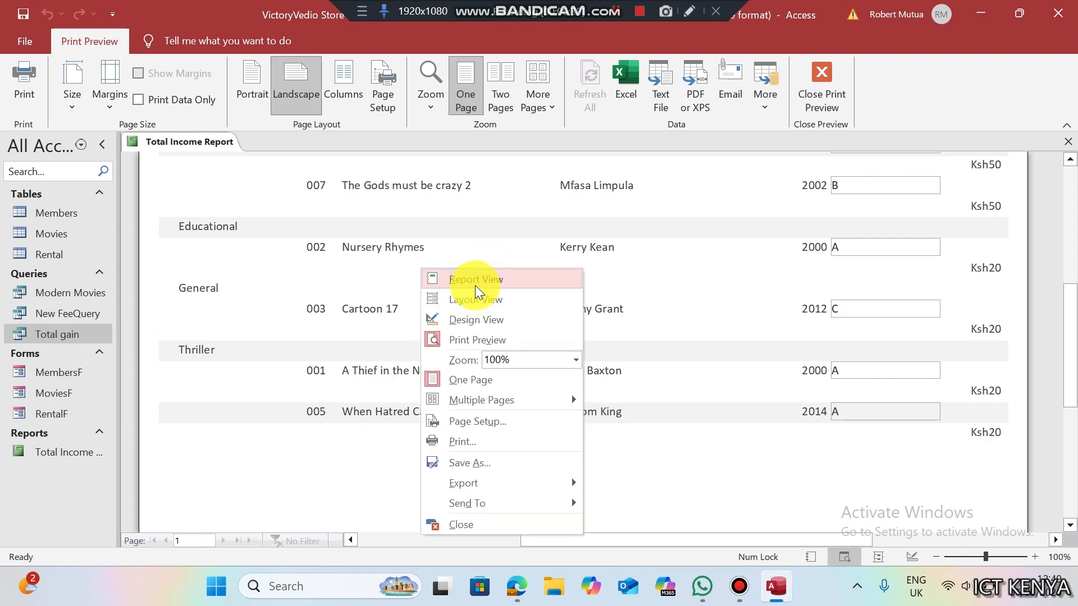
click(464, 320)
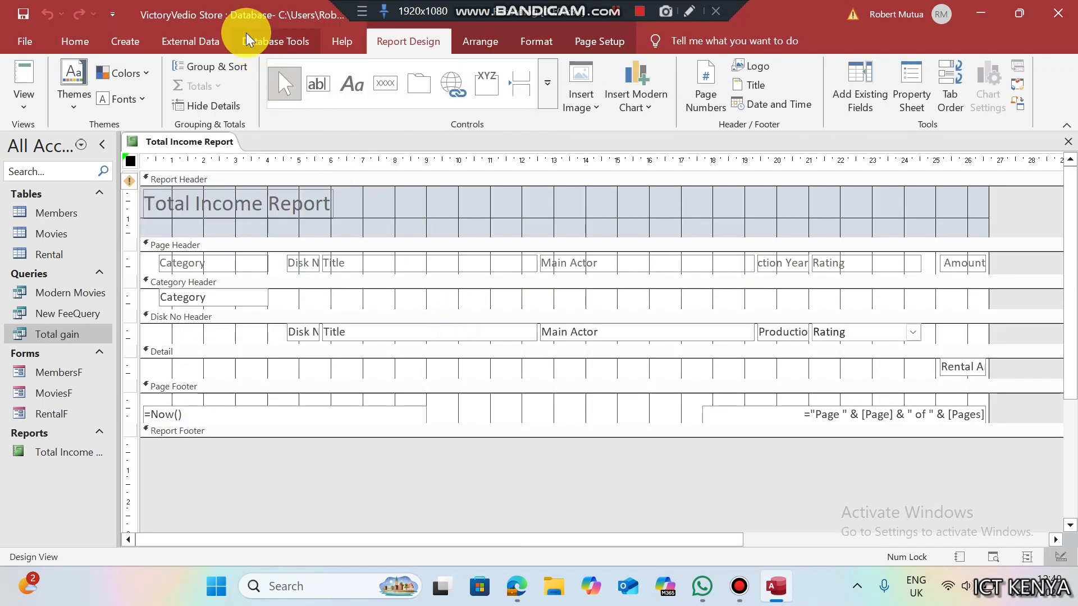
- Total the Category group on Rental Amount (Sum), with a grand total and subtotals in the group footer
click(401, 45)
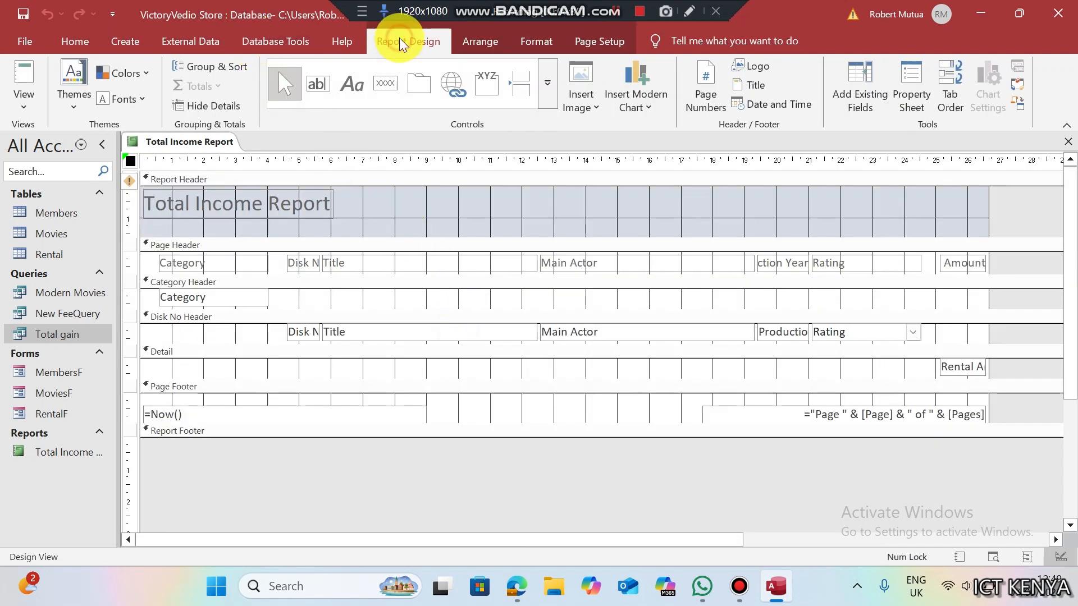
click(222, 69)
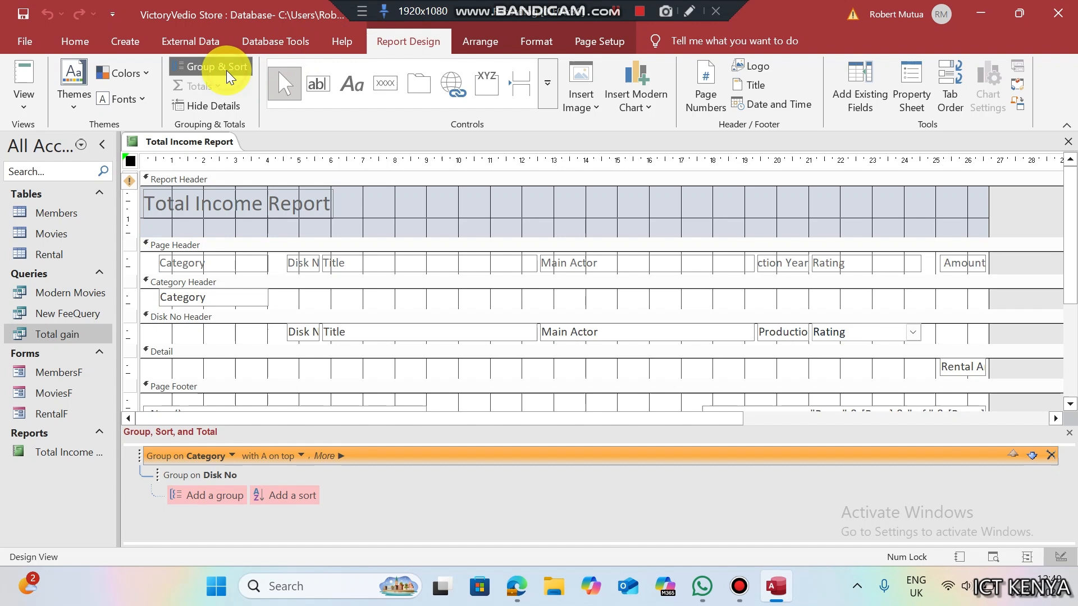
click(342, 456)
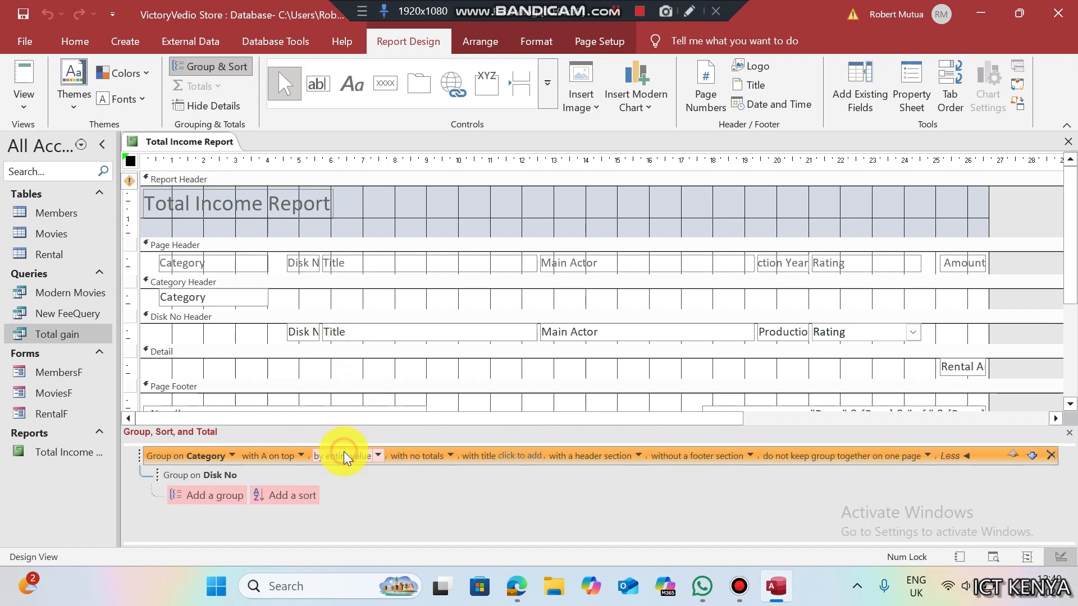
click(449, 457)
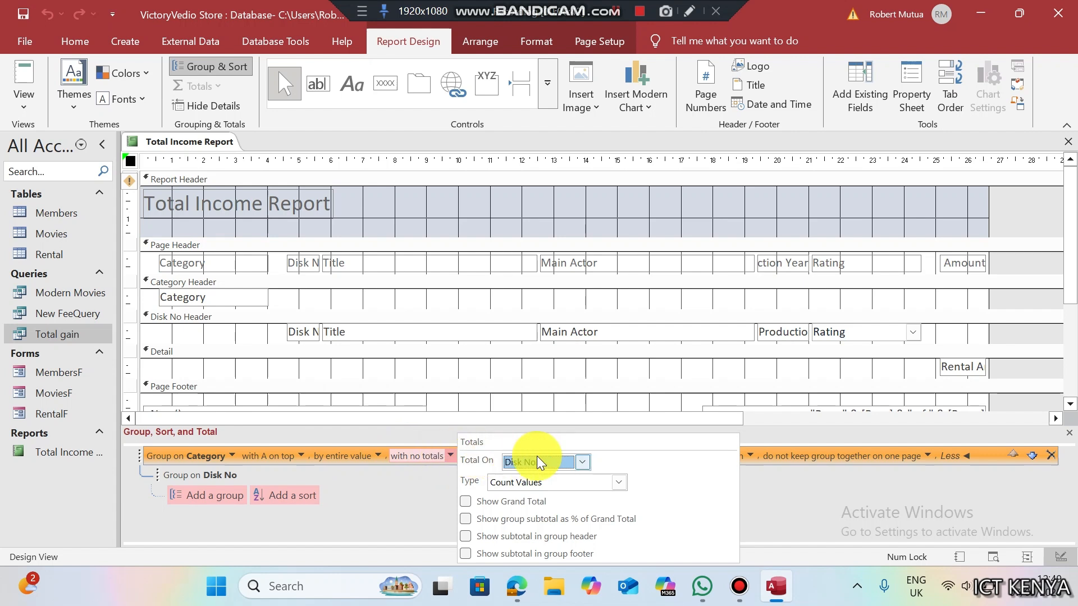
click(581, 463)
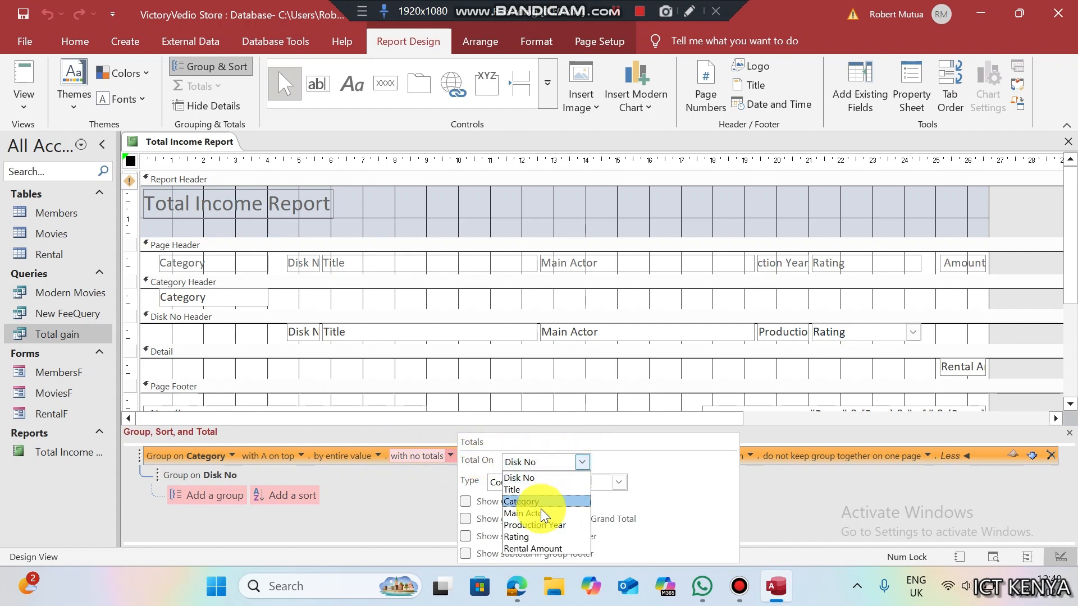
click(530, 549)
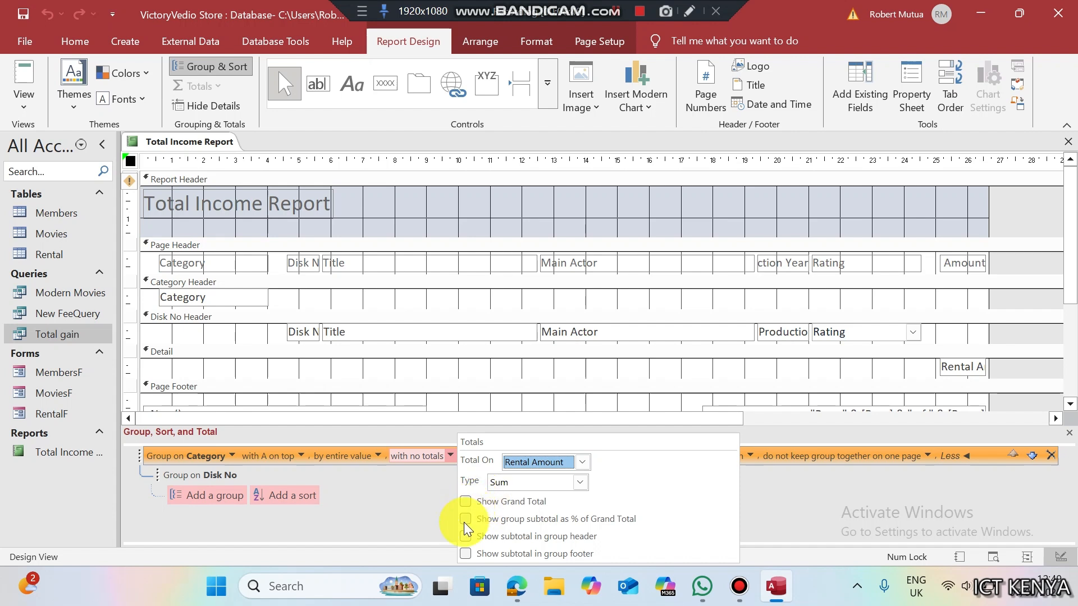
click(466, 502)
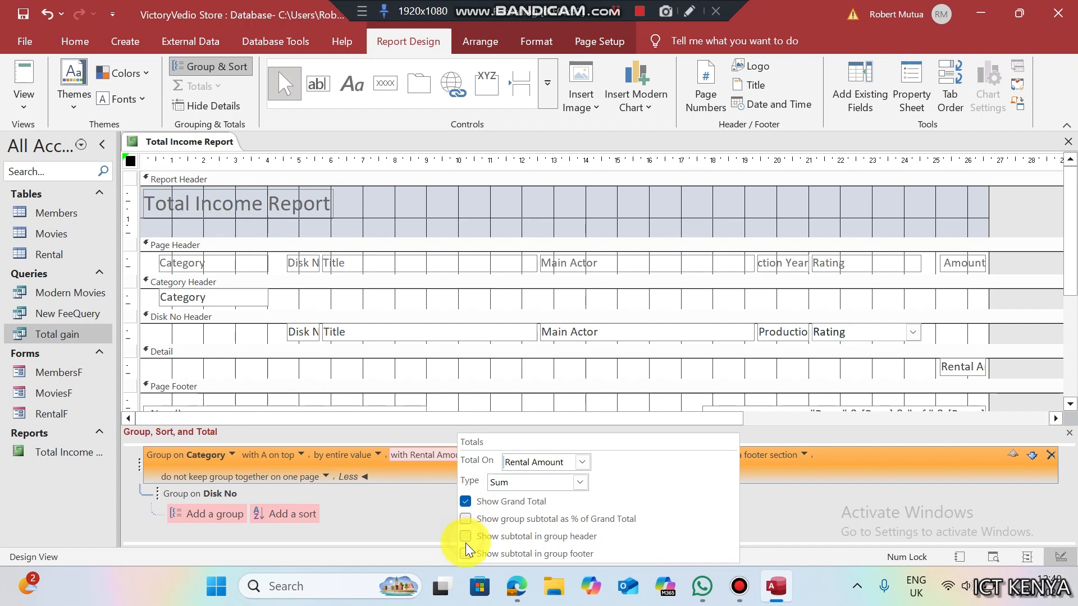
click(465, 554)
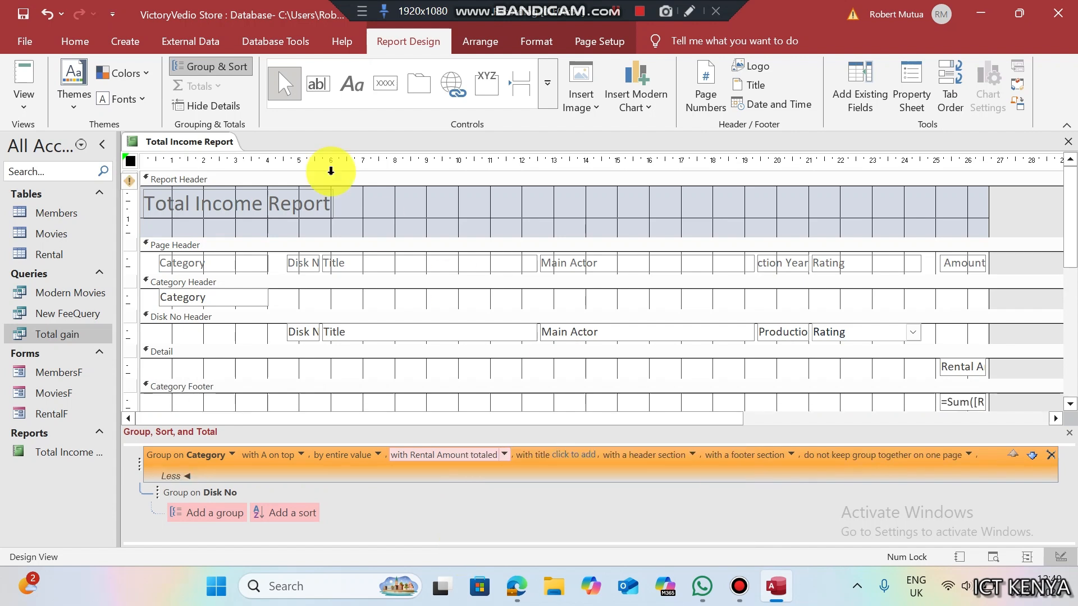
right_click(205, 141)
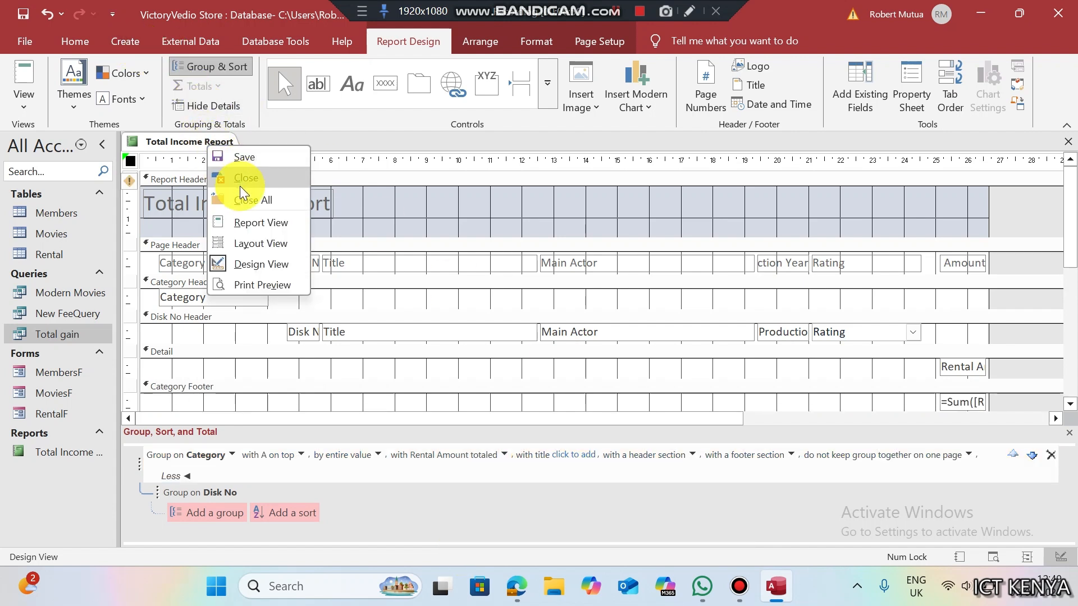
- Preview the report in Report View and check the Comedy subtotal of Ksh125
click(247, 223)
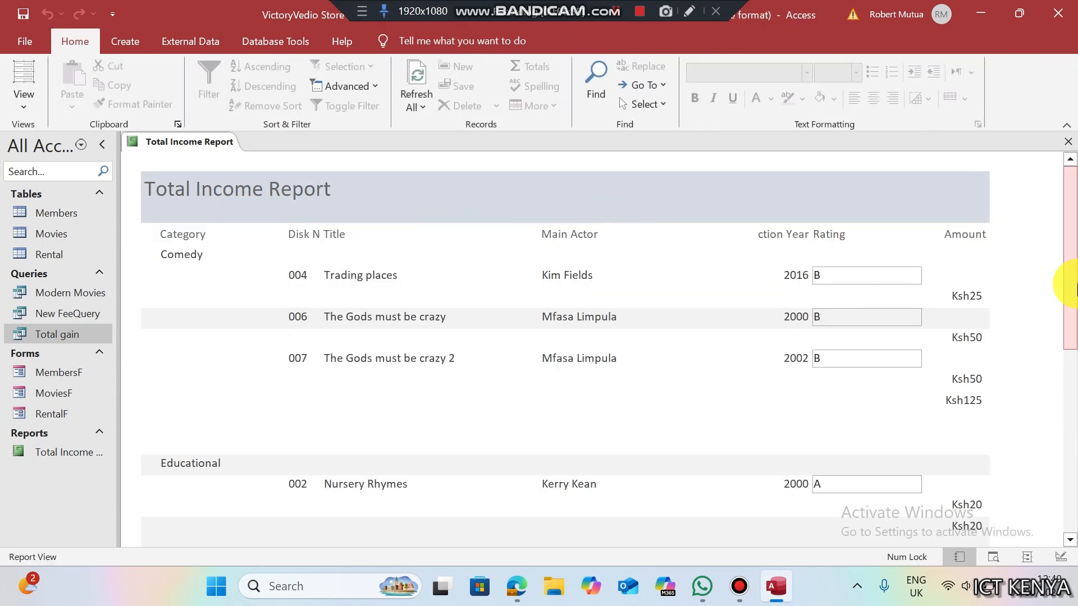
drag(1072, 278, 1071, 302)
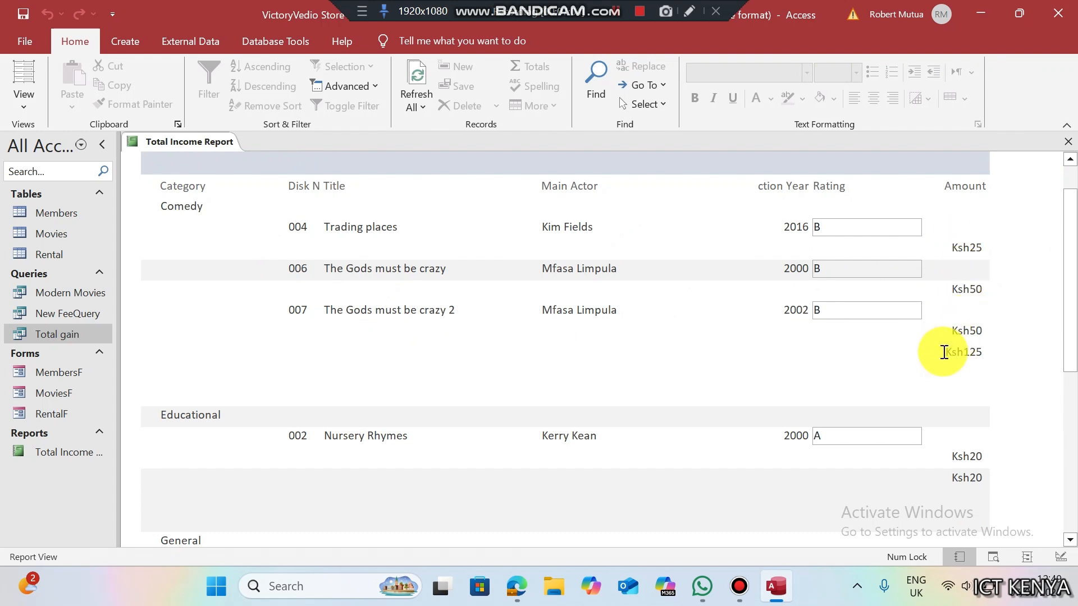
drag(943, 356, 988, 355)
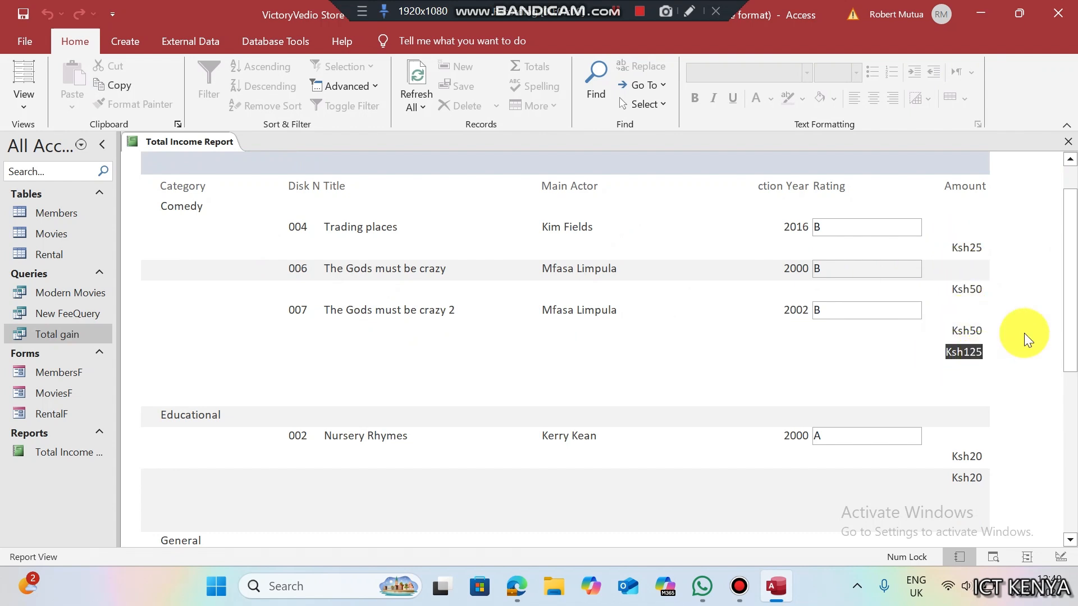
drag(1070, 308, 972, 373)
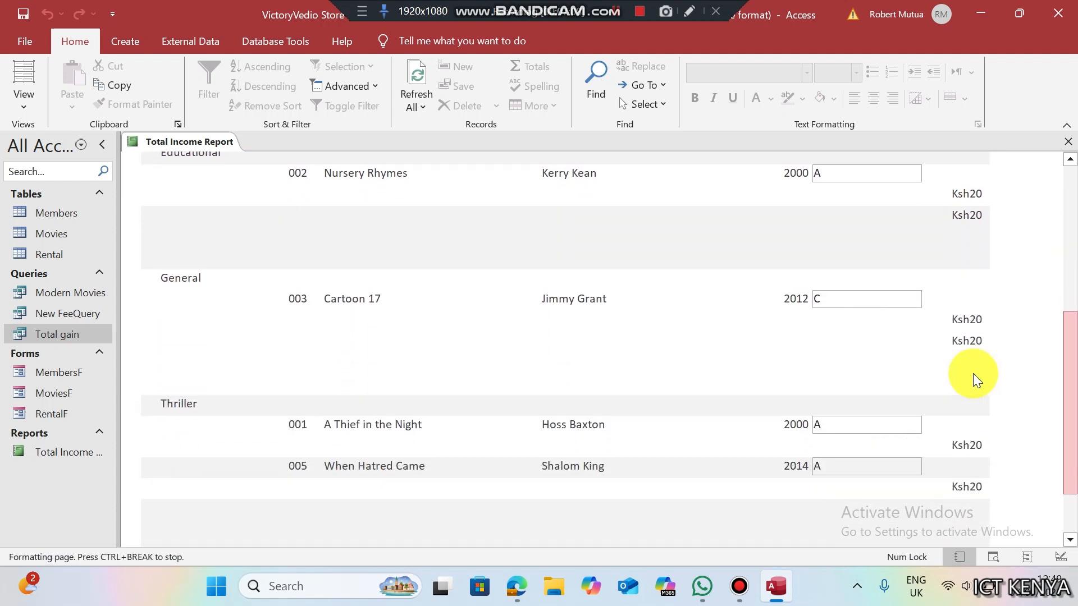
drag(1075, 378, 1074, 425)
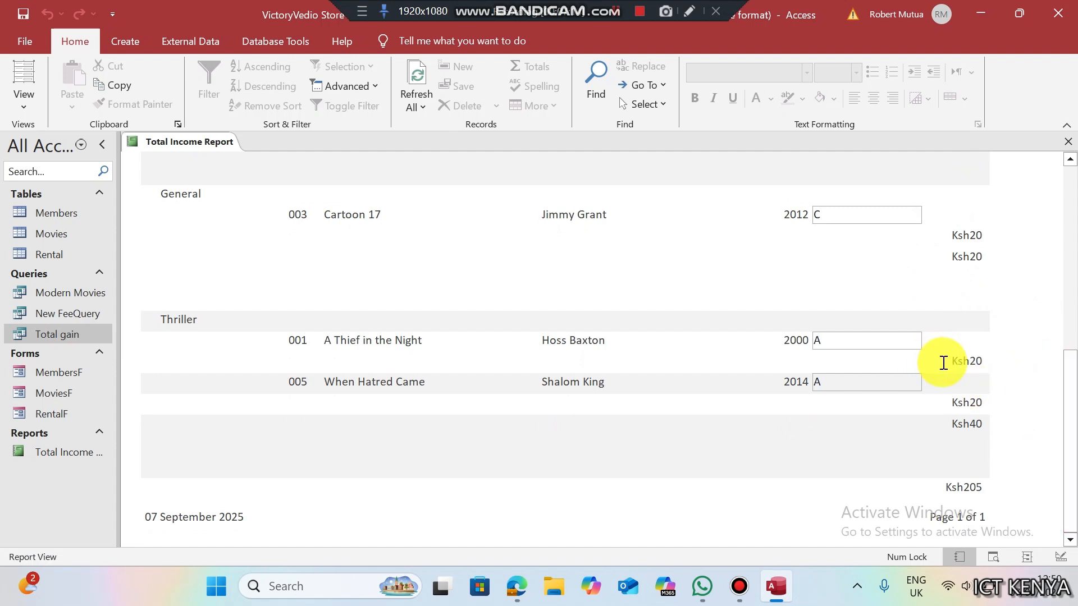
- Verify the two Ksh20 Thriller rentals, the Ksh40 Thriller subtotal and the Ksh205 grand total
drag(943, 363, 981, 364)
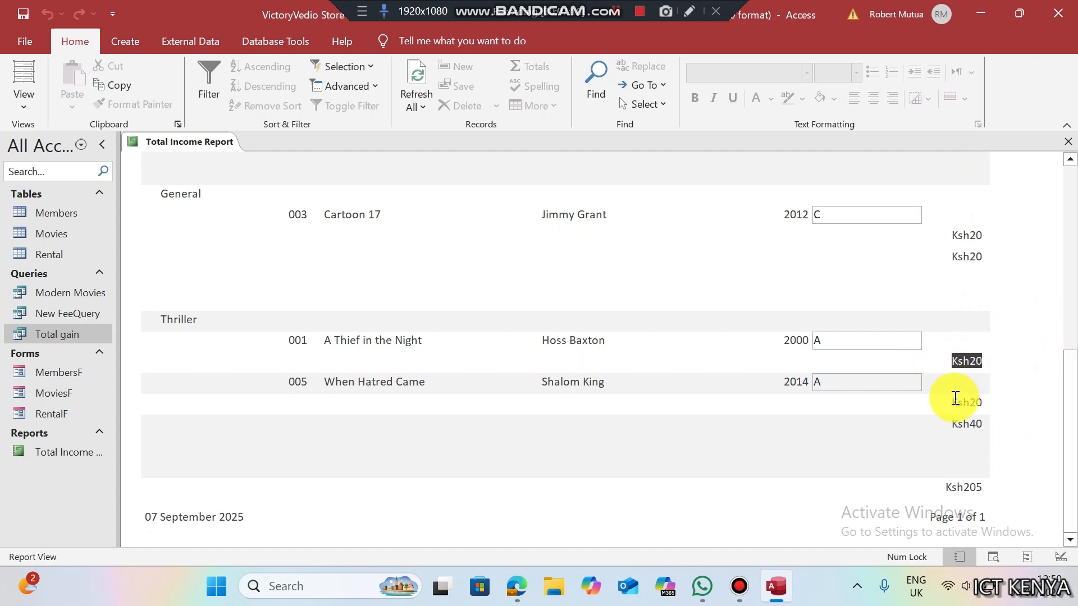
drag(952, 402, 986, 424)
click(1069, 425)
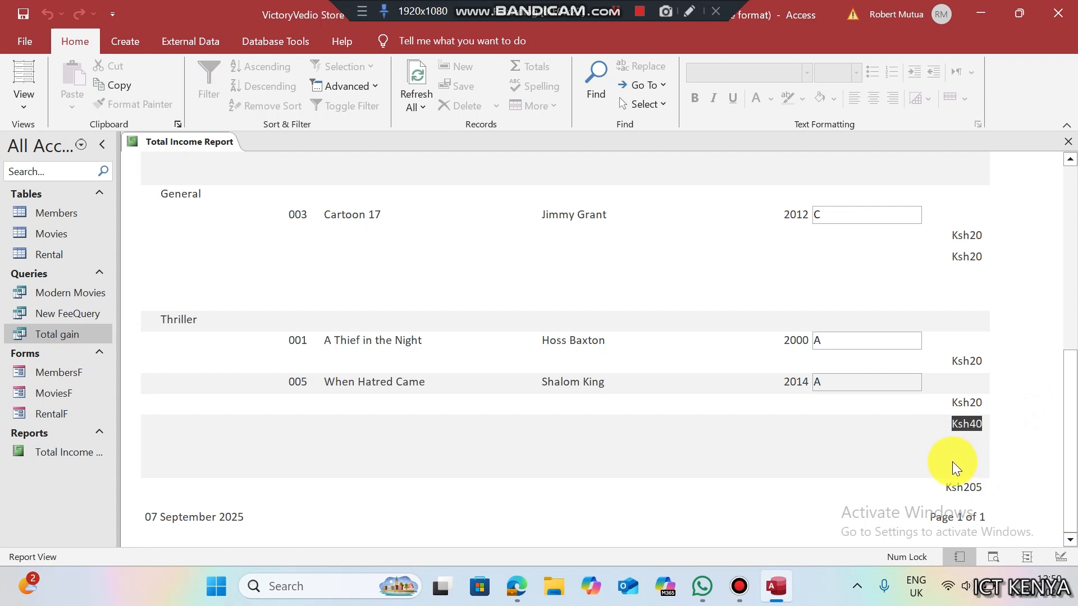
drag(943, 486, 989, 486)
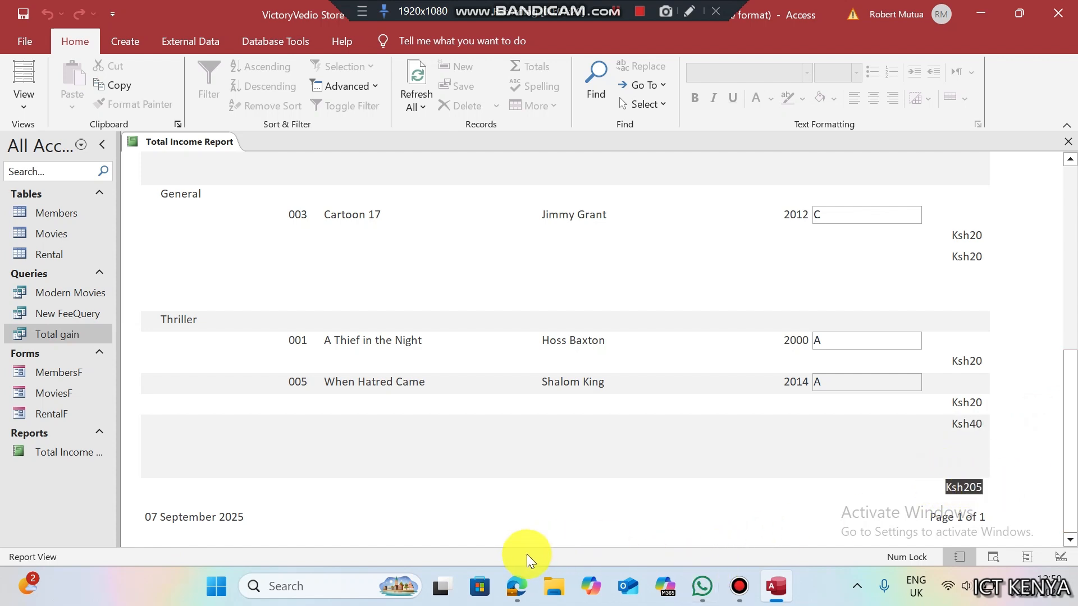
click(517, 584)
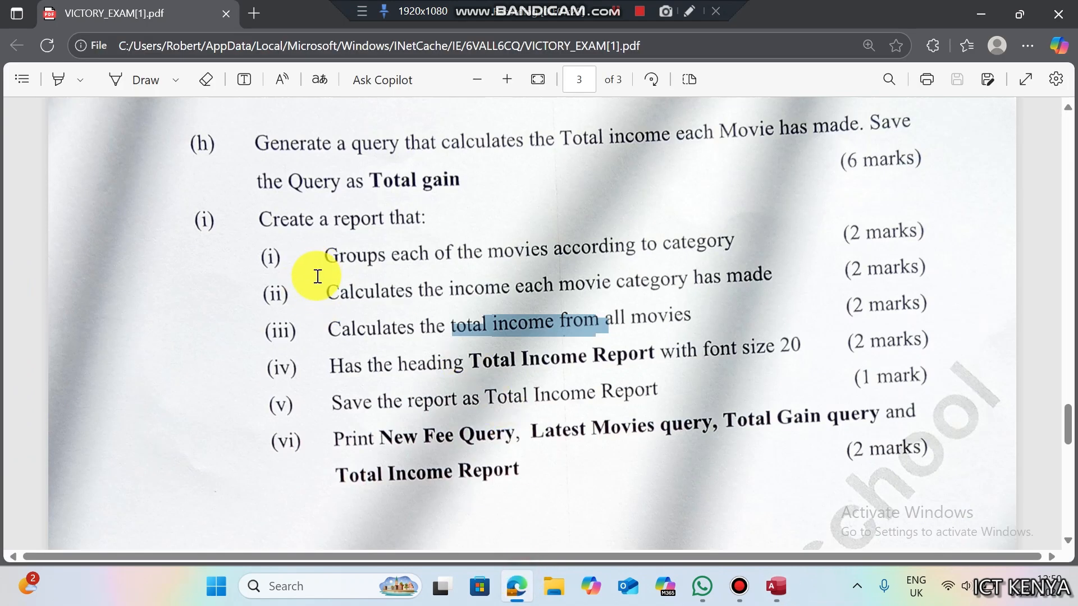
- Copy the heading text 'Total Income Report' from item (iv) of the exam PDF
click(332, 367)
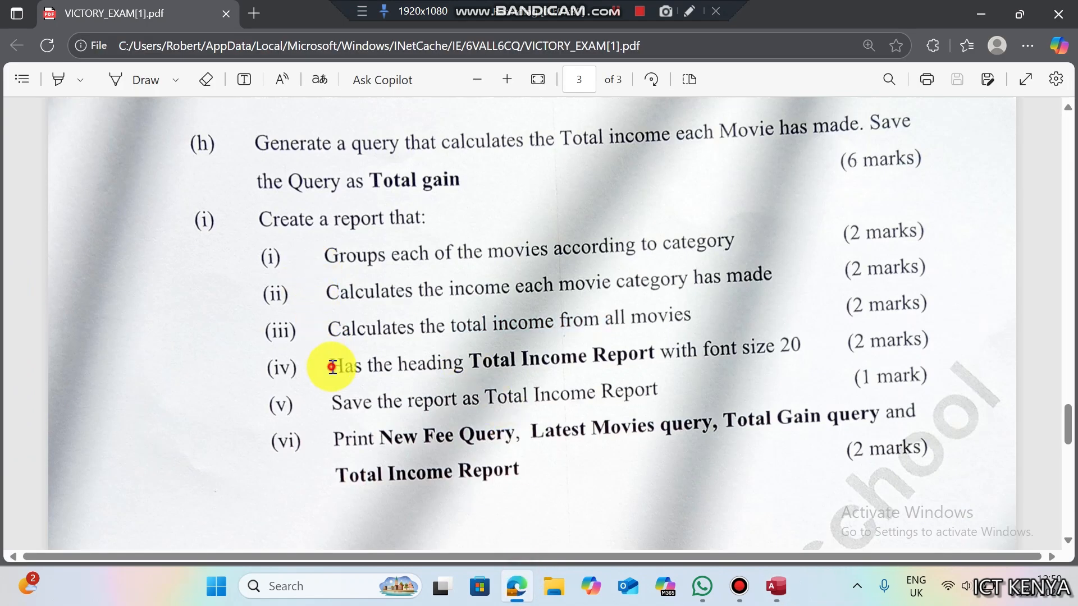
drag(331, 366, 359, 367)
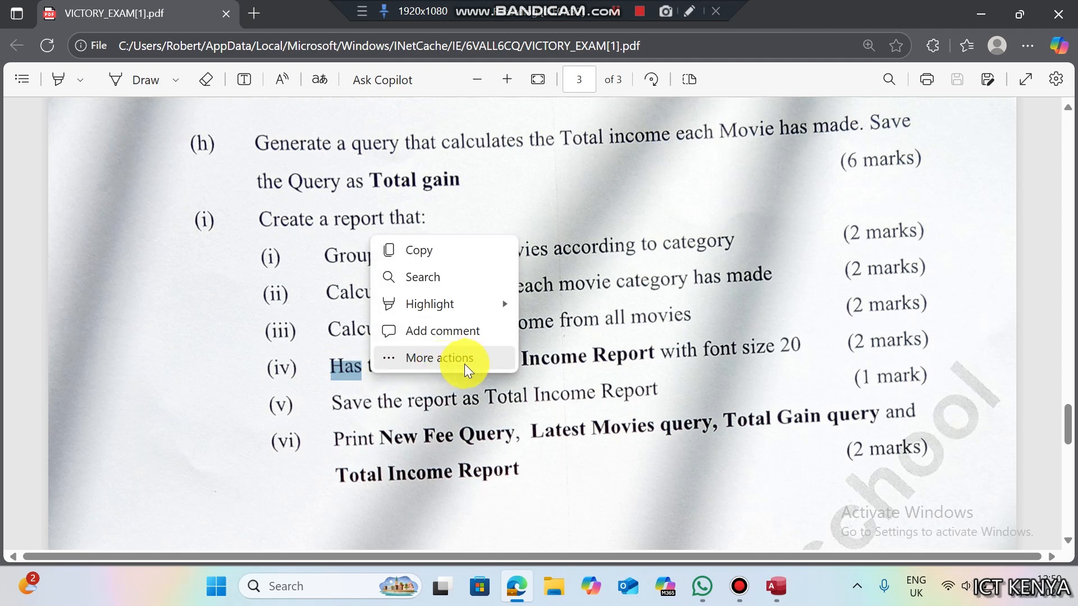
click(580, 363)
drag(471, 363, 658, 342)
key(ctrl+c)
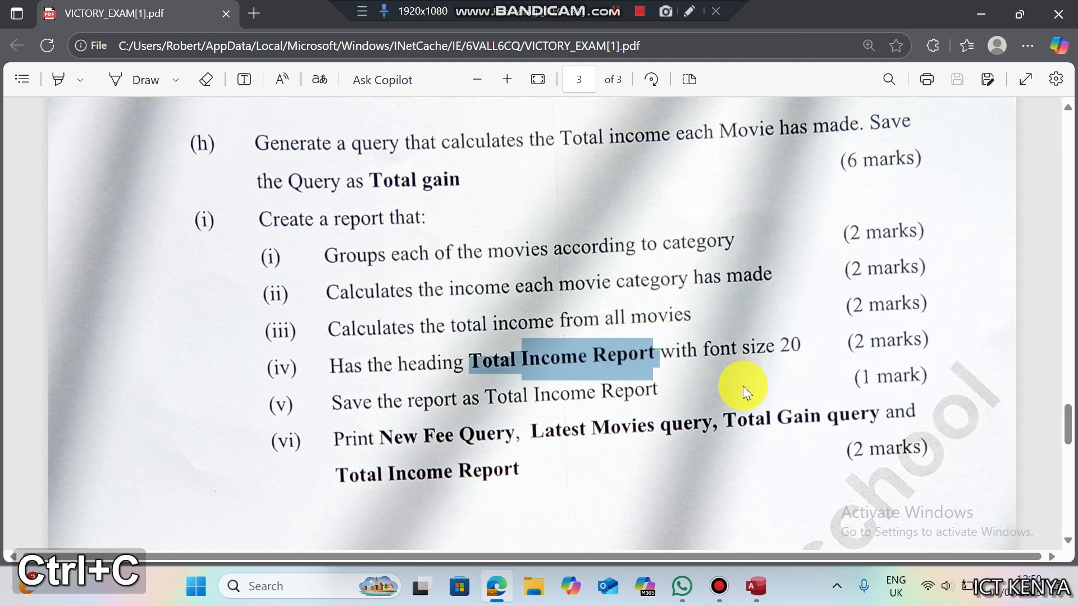
click(775, 586)
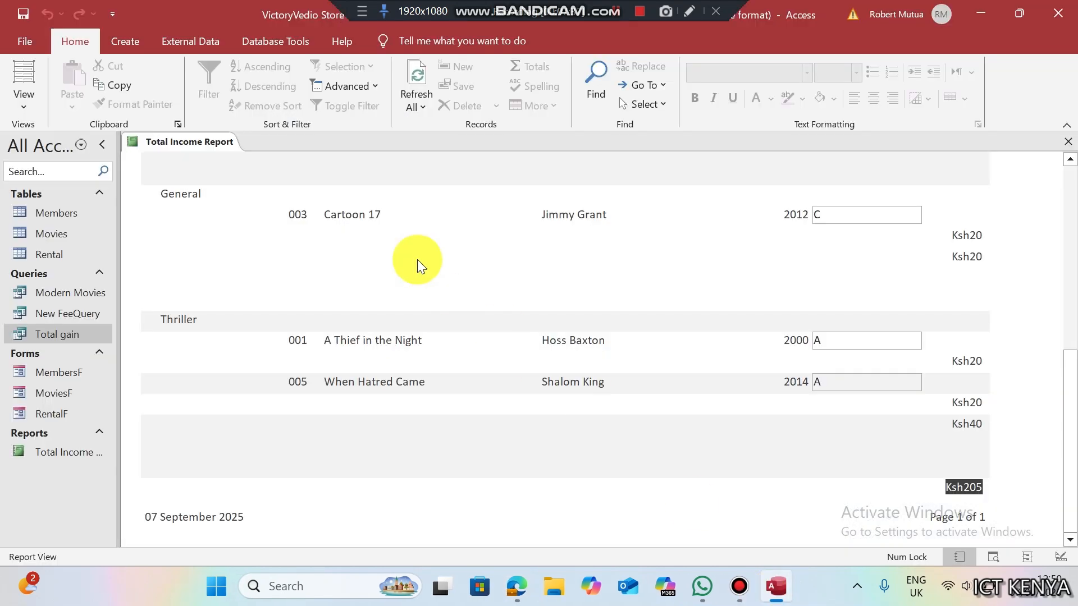
- In Design View, replace the report title label's text with the pasted 'Total Income Report' heading
right_click(346, 210)
right_click(193, 147)
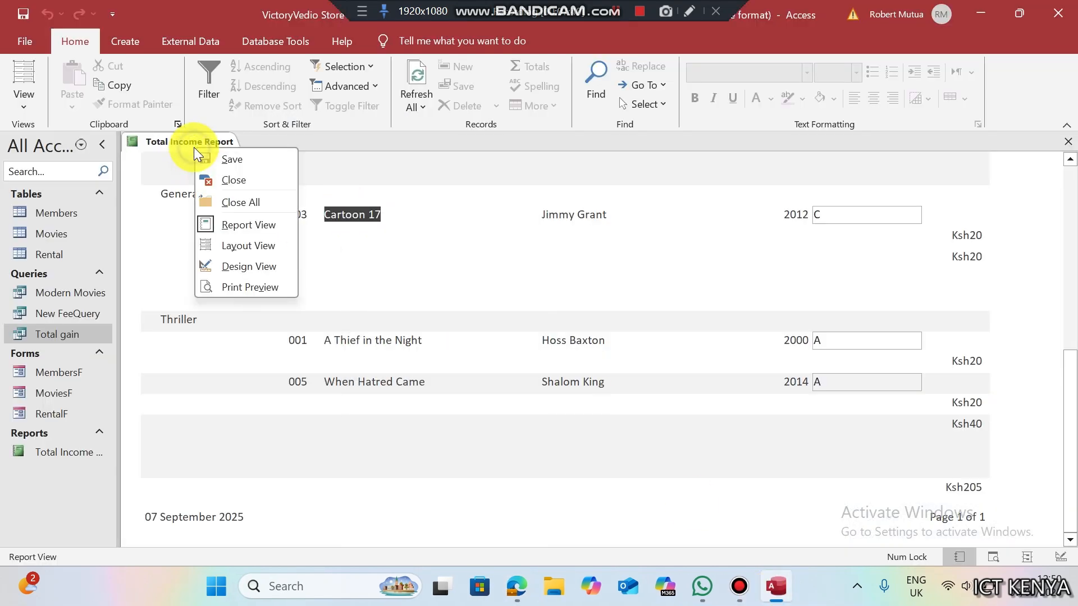
click(244, 261)
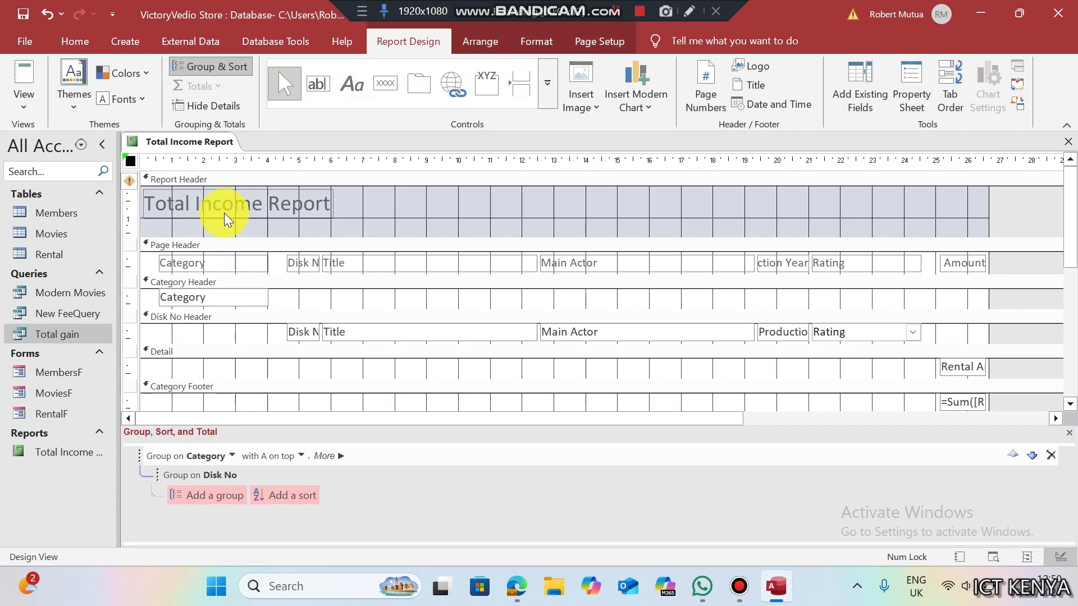
double_click(217, 203)
double_click(217, 203)
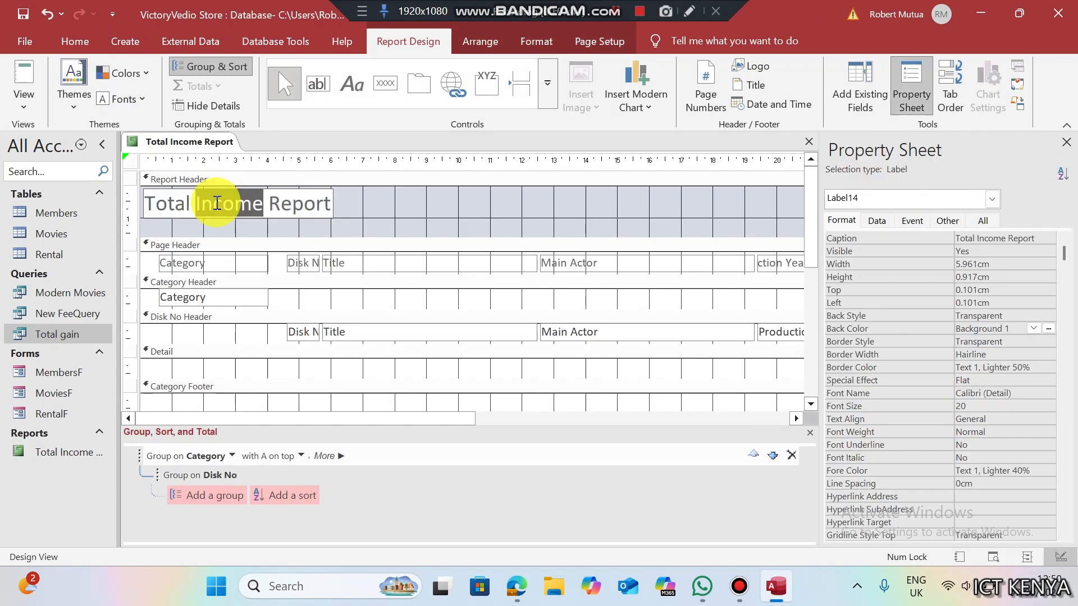
key(ctrl+a)
key(BackSpace)
key(BackSpace)
key(BackSpace)
key(BackSpace)
key(BackSpace)
key(BackSpace)
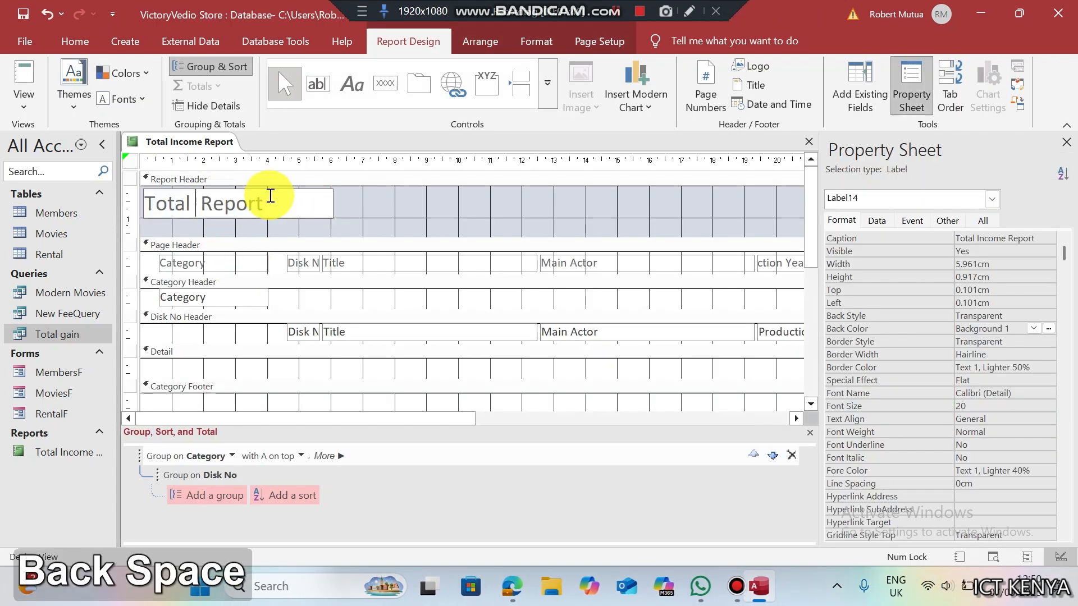
key(Right)
key(Right)
key(Right)
key(Right)
key(Right)
key(Right)
key(Right)
key(BackSpace)
key(BackSpace)
key(BackSpace)
key(BackSpace)
key(BackSpace)
key(BackSpace)
key(BackSpace)
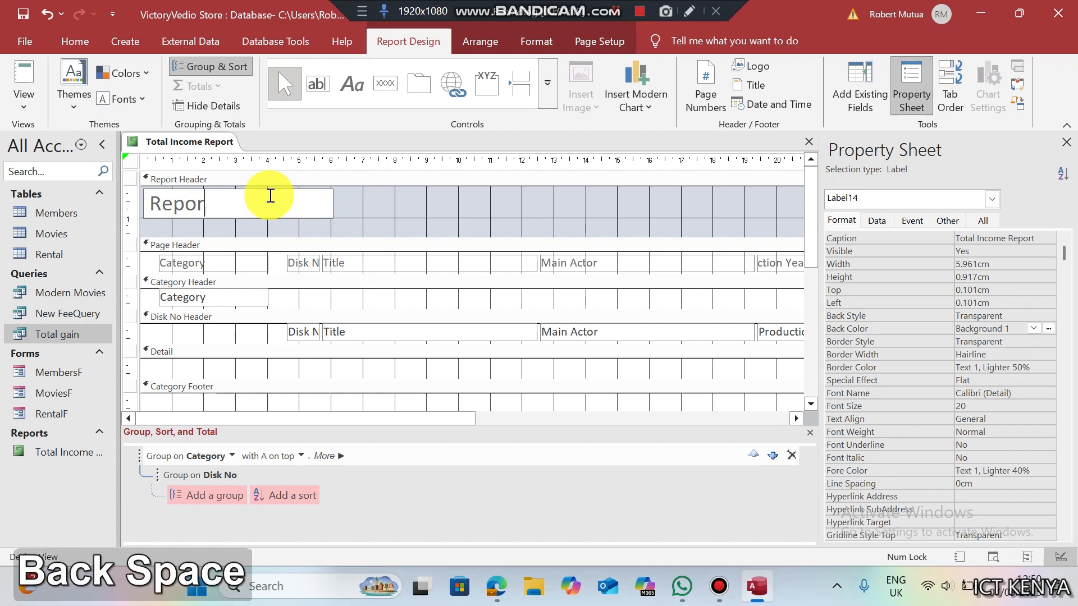
key(ctrl+v)
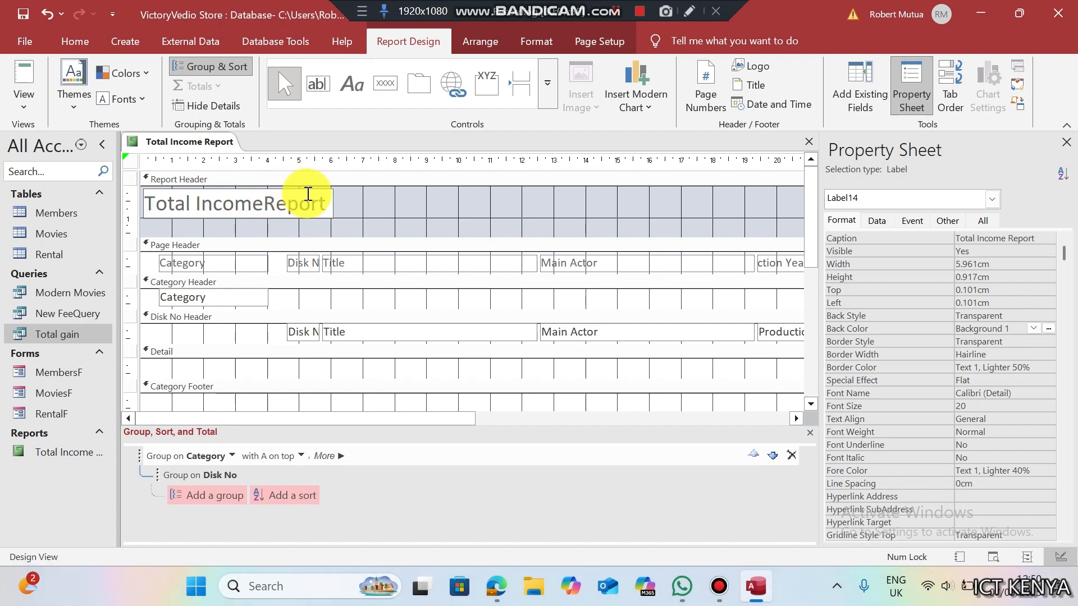
- Check that the heading label's font size is 20 on the Format tab
click(380, 199)
click(311, 207)
click(312, 207)
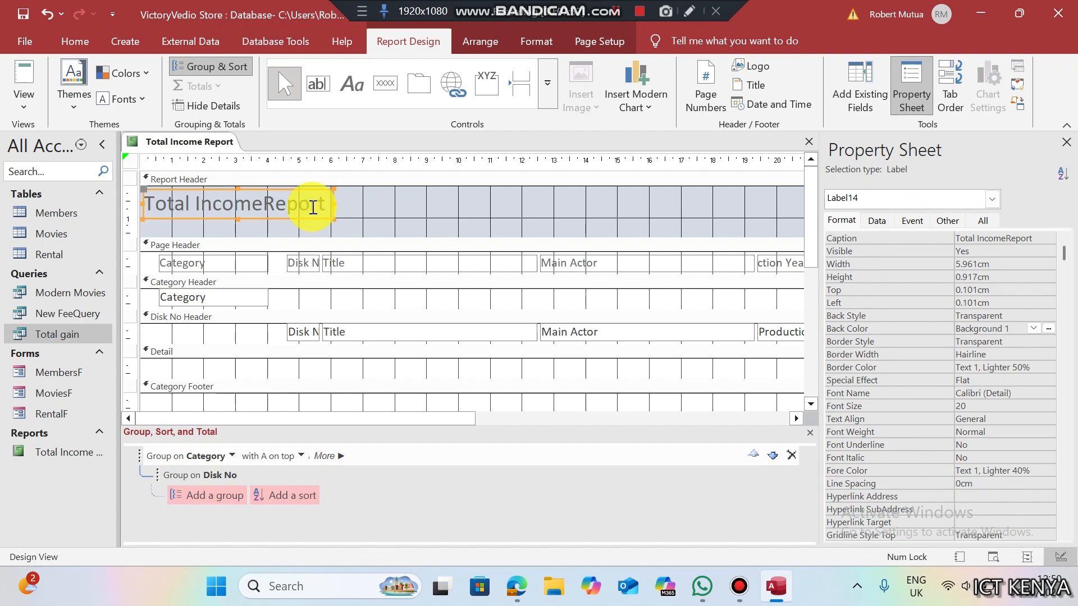
click(536, 41)
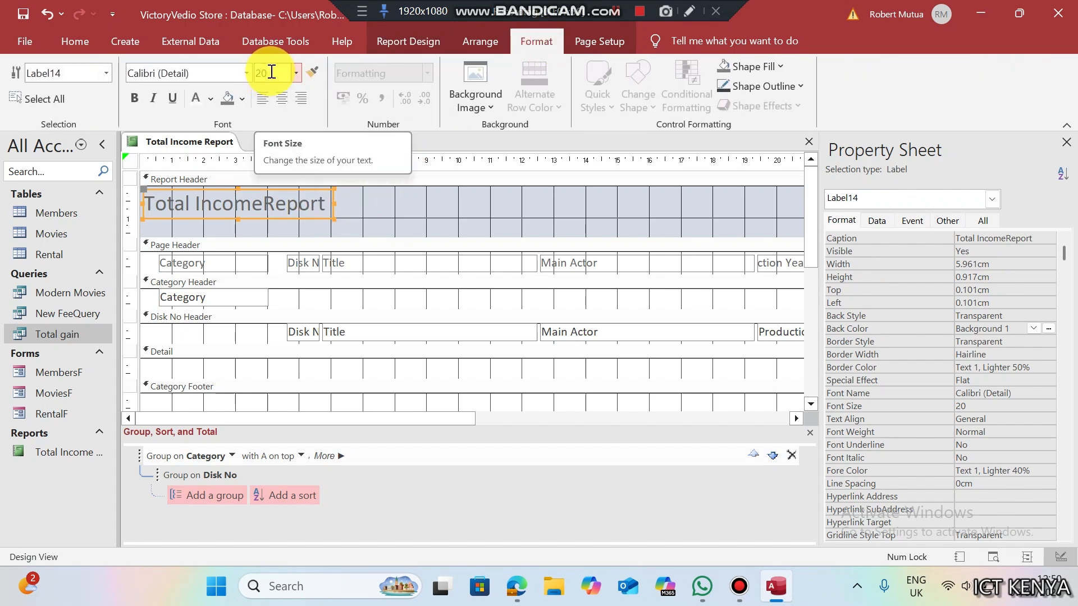
click(515, 586)
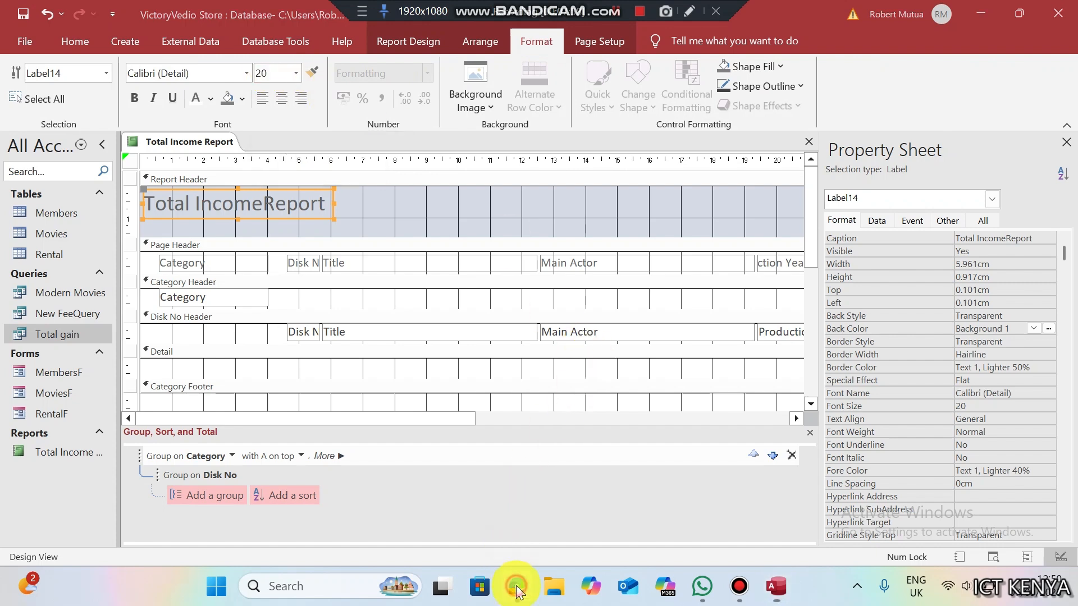
- Read the save-as requirement in item (v) of the exam PDF, then return to Access
drag(332, 401, 329, 438)
click(329, 438)
click(778, 589)
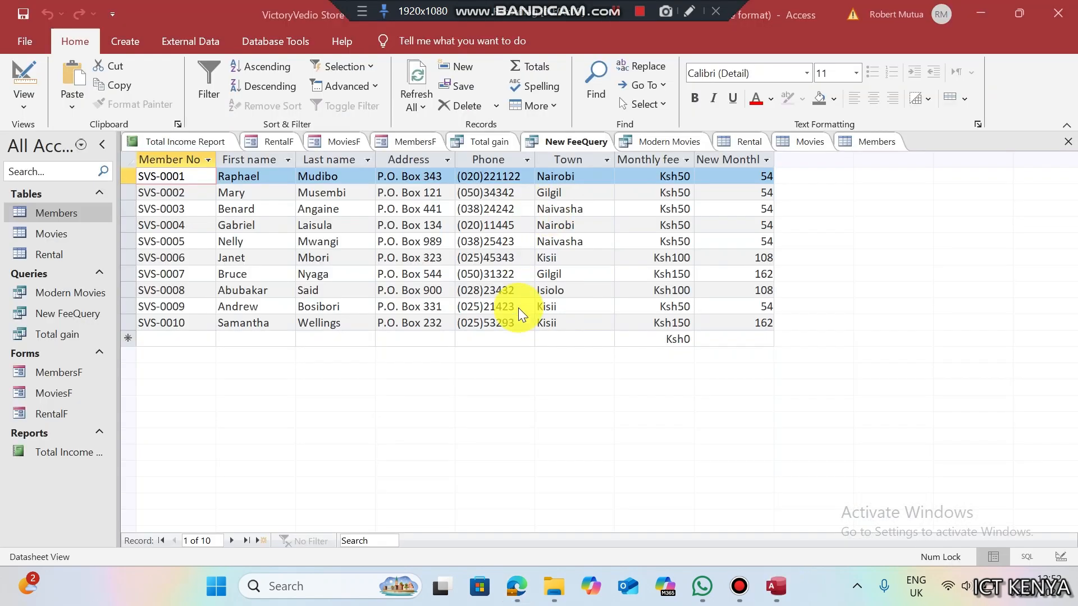